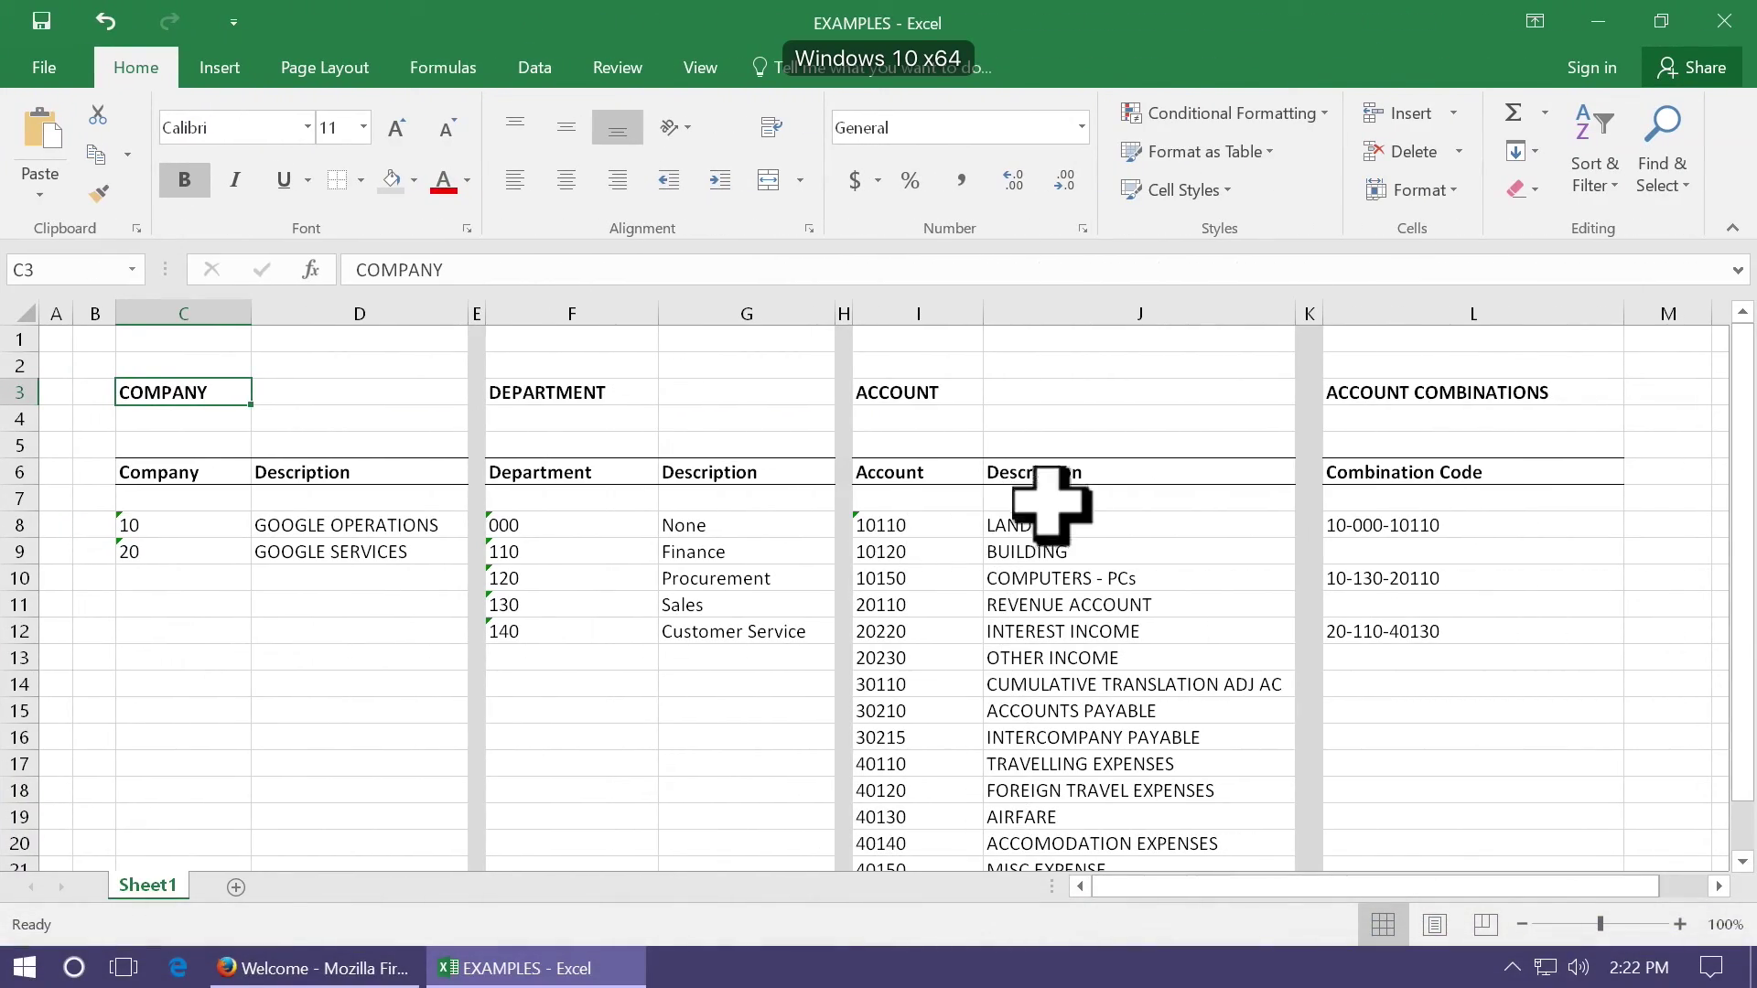
Review reference entries: company 20 GOOGLE OPERATIONS, departments 000 and Finance, LAND and AIRFARE accounts.
left_click(1157, 524)
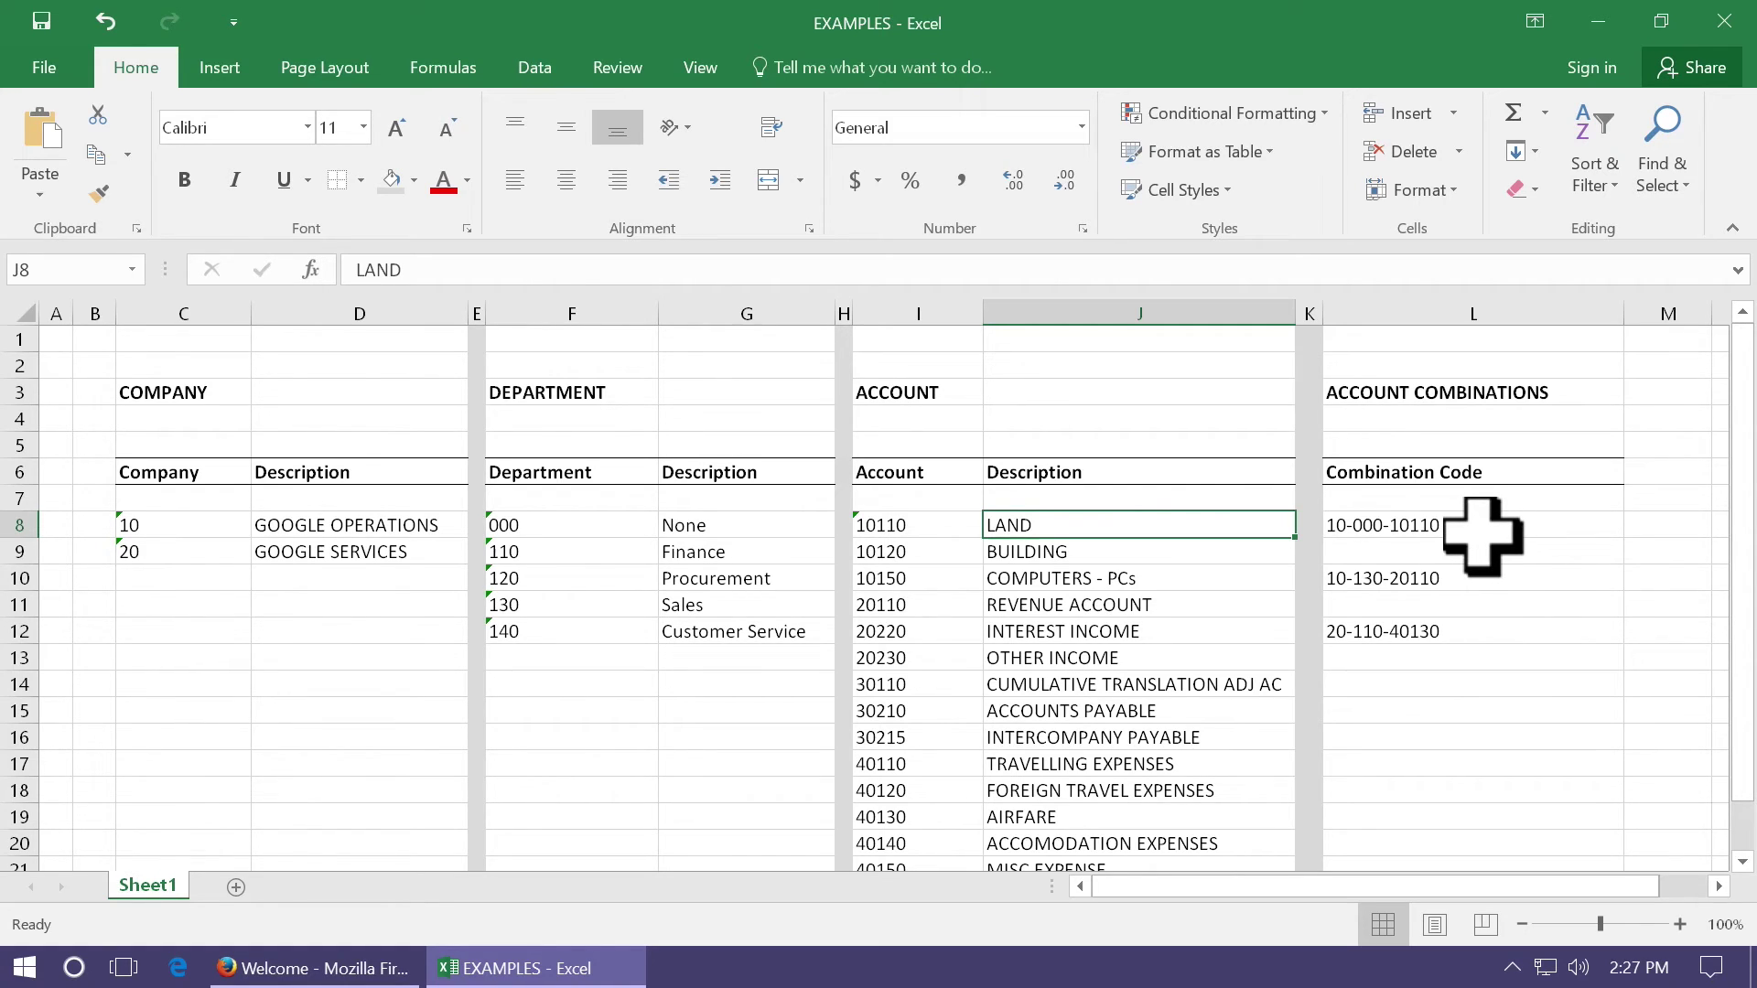
left_click(196, 550)
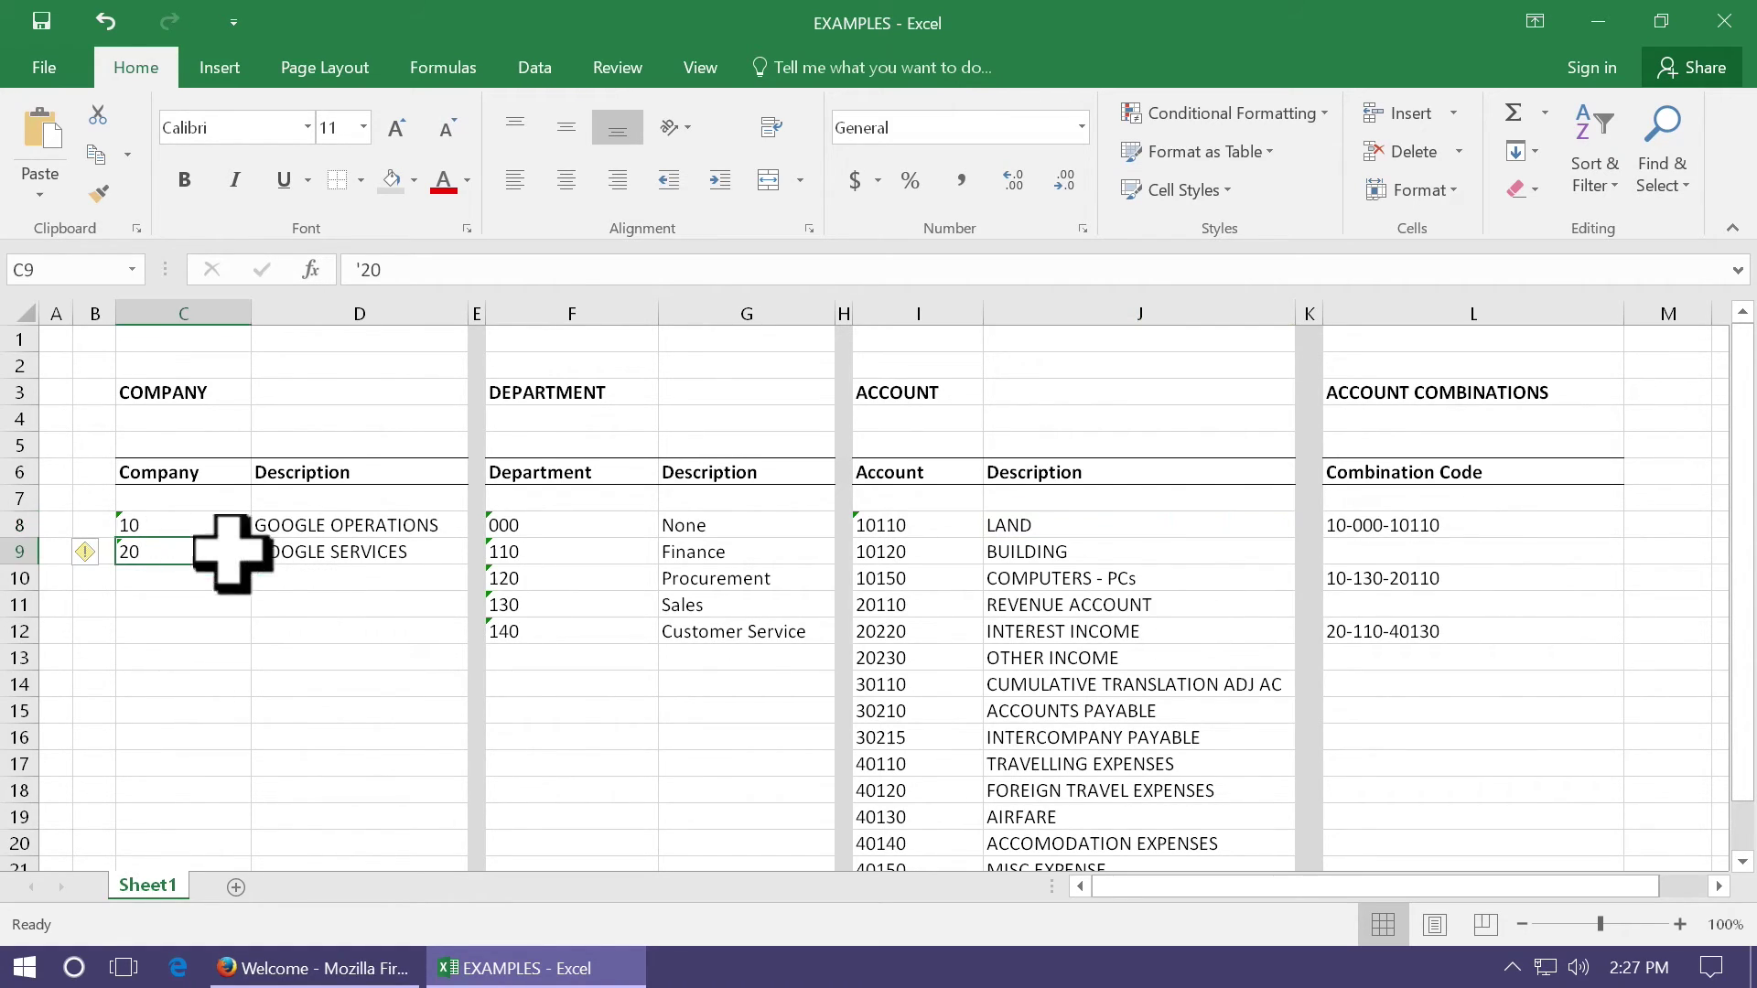
left_click(346, 524)
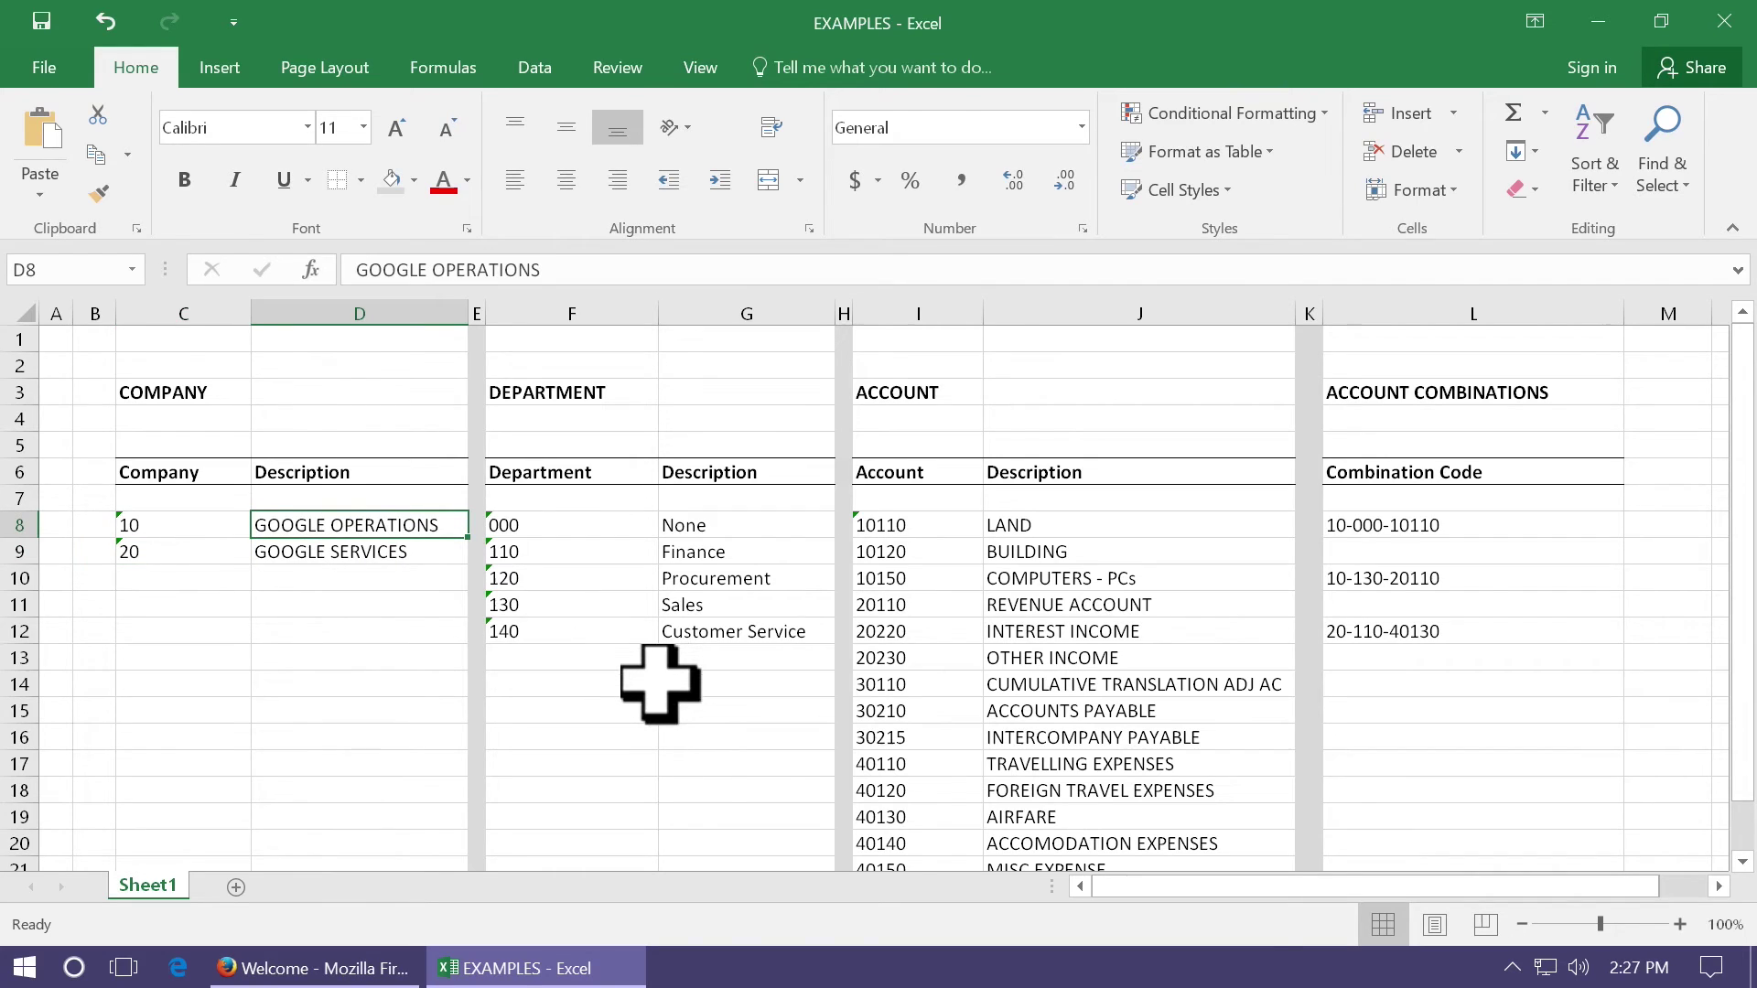
left_click(531, 523)
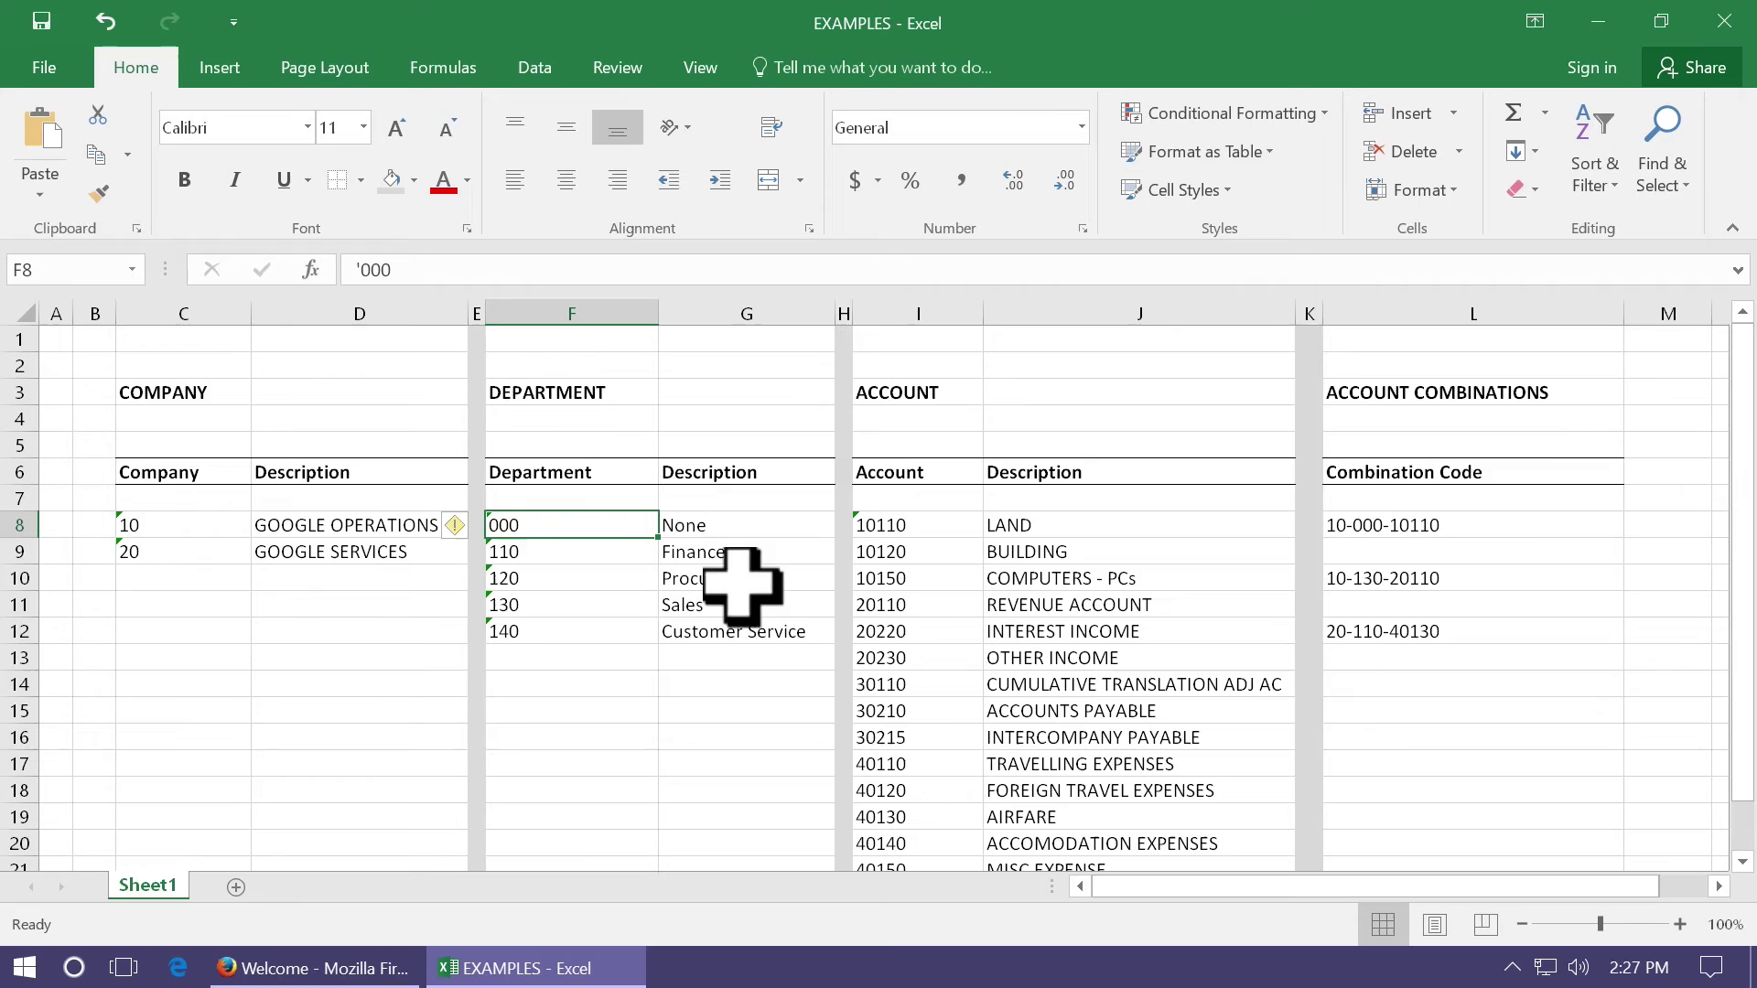
left_click(1026, 526)
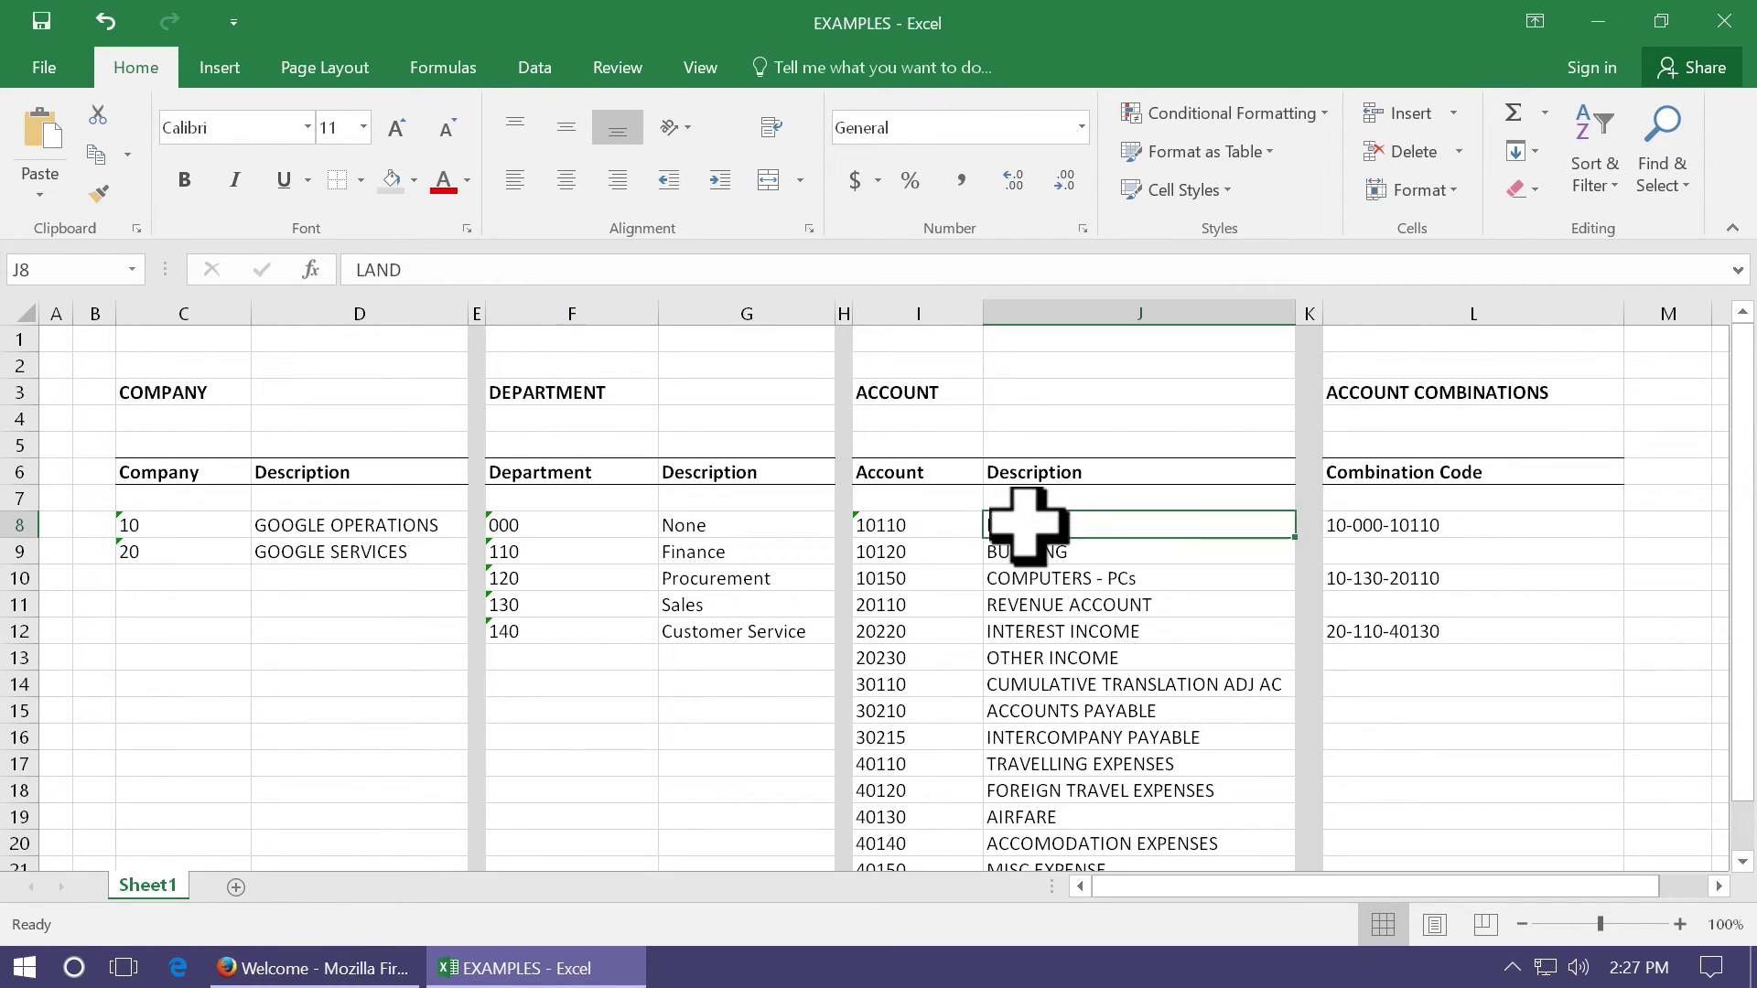
left_click(1471, 639)
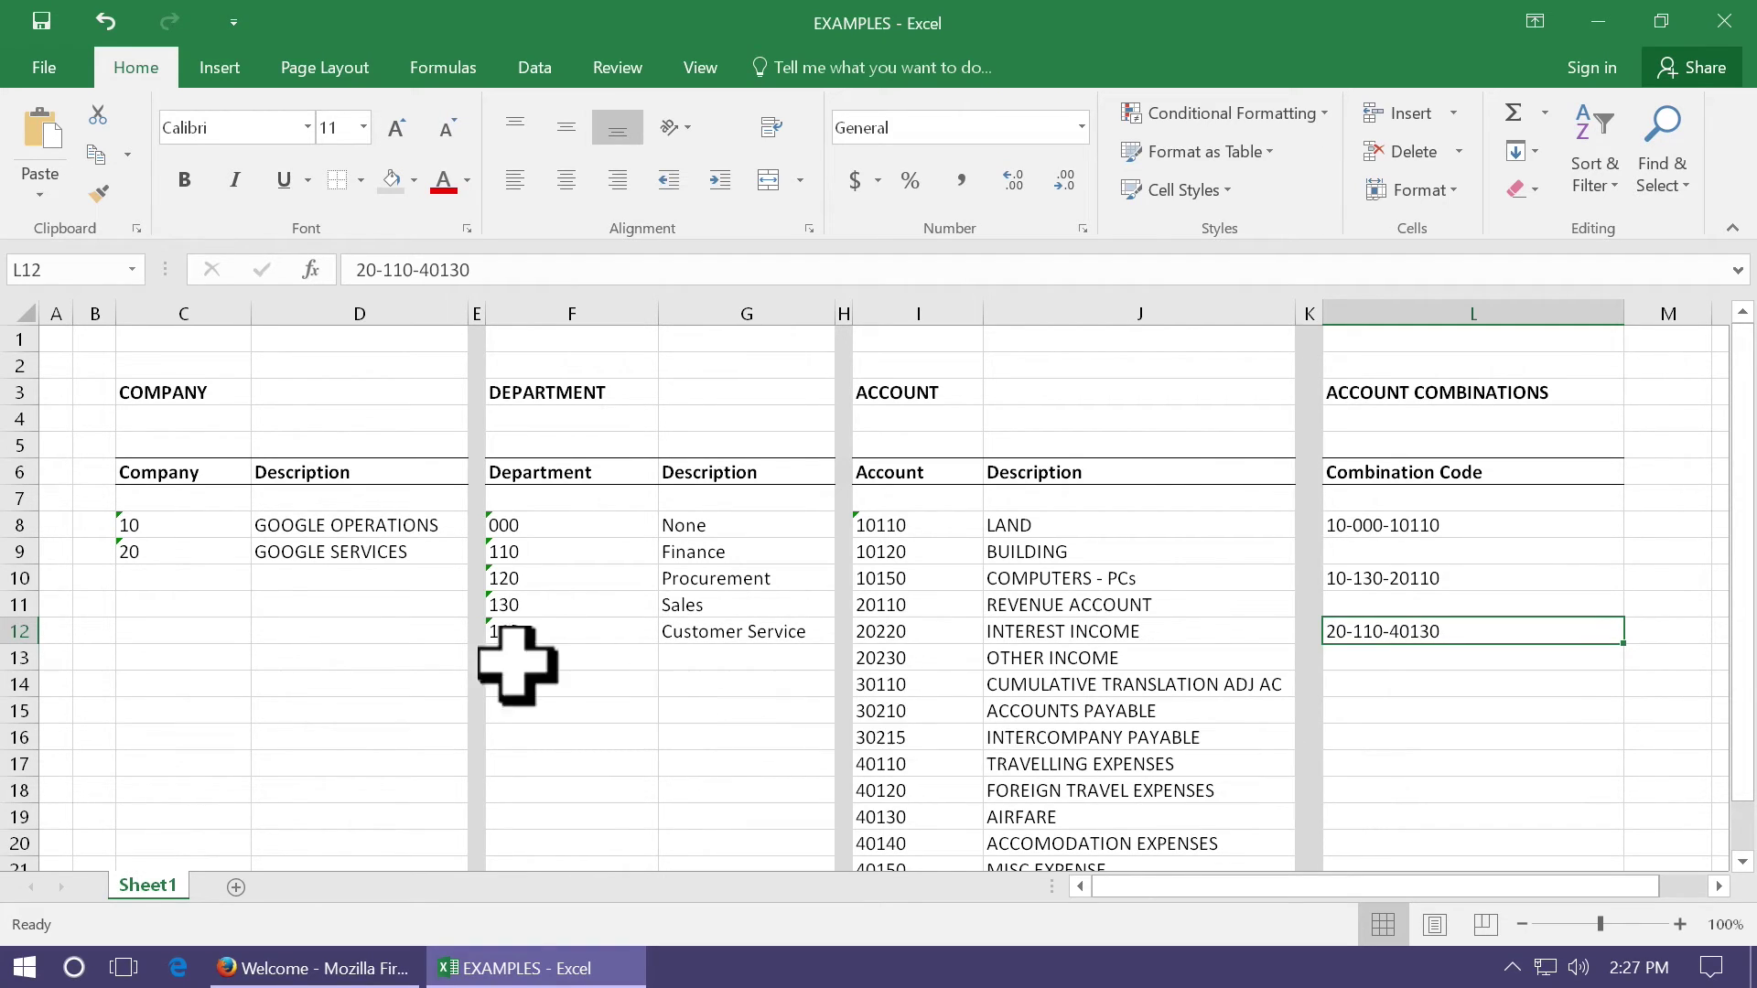
left_click(170, 554)
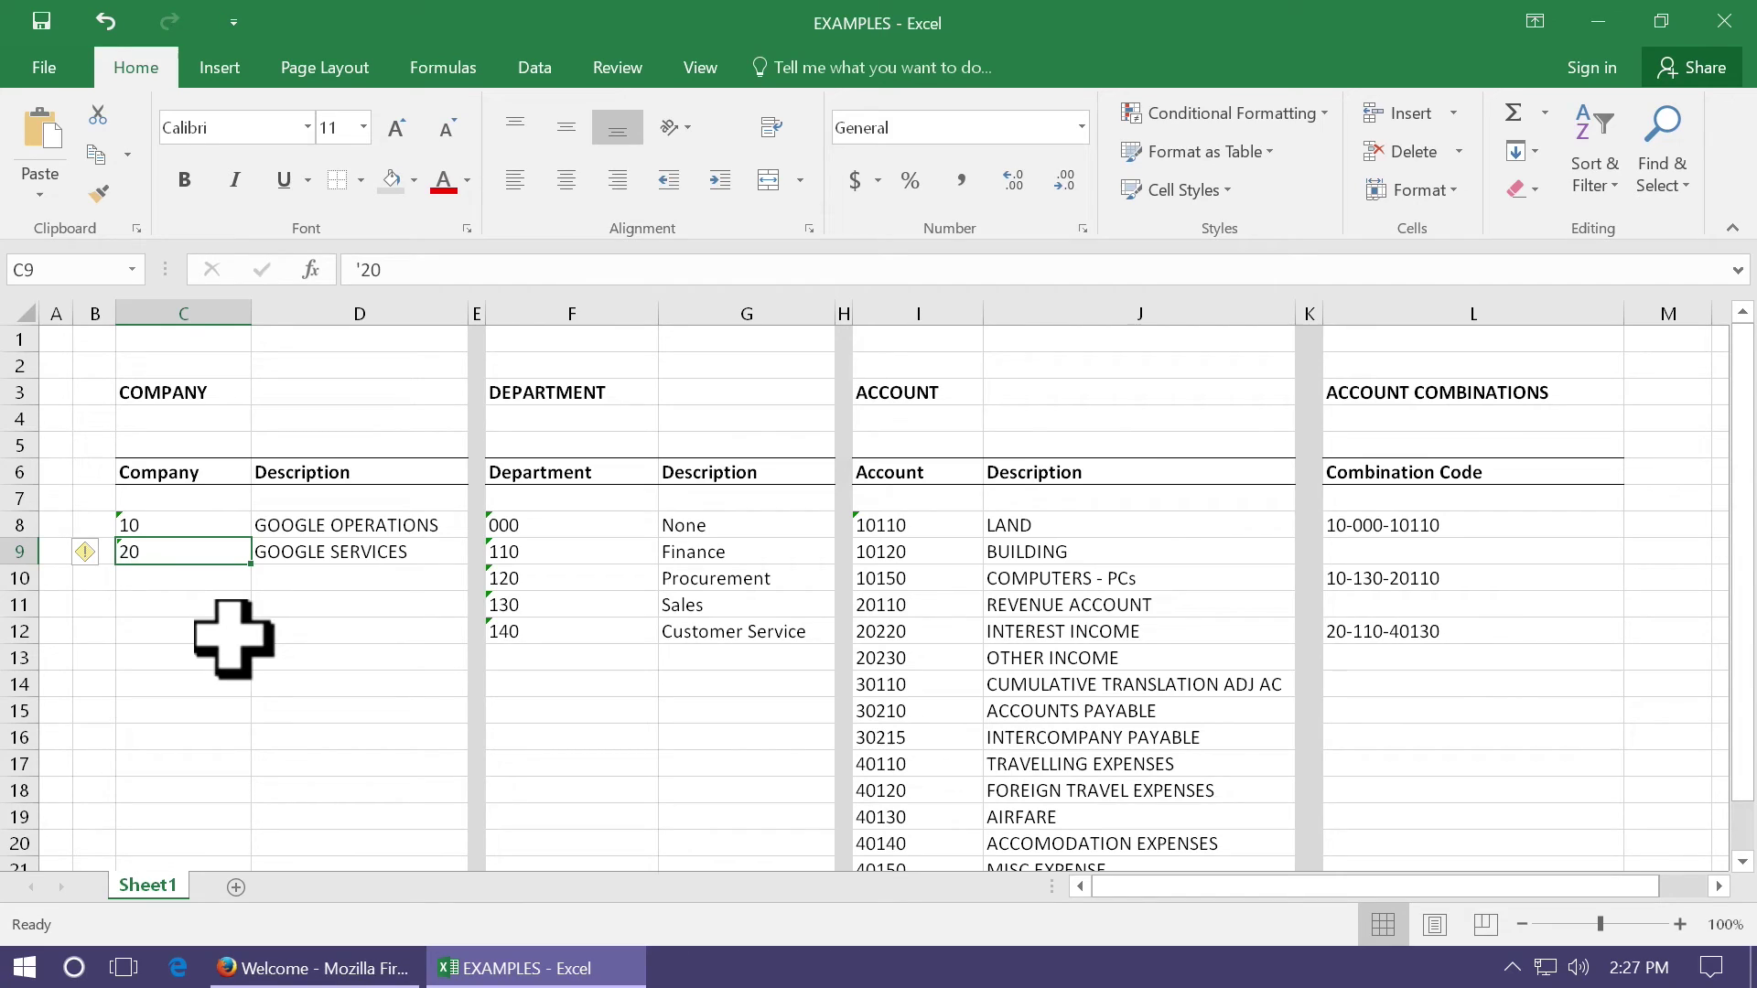
left_click(692, 552)
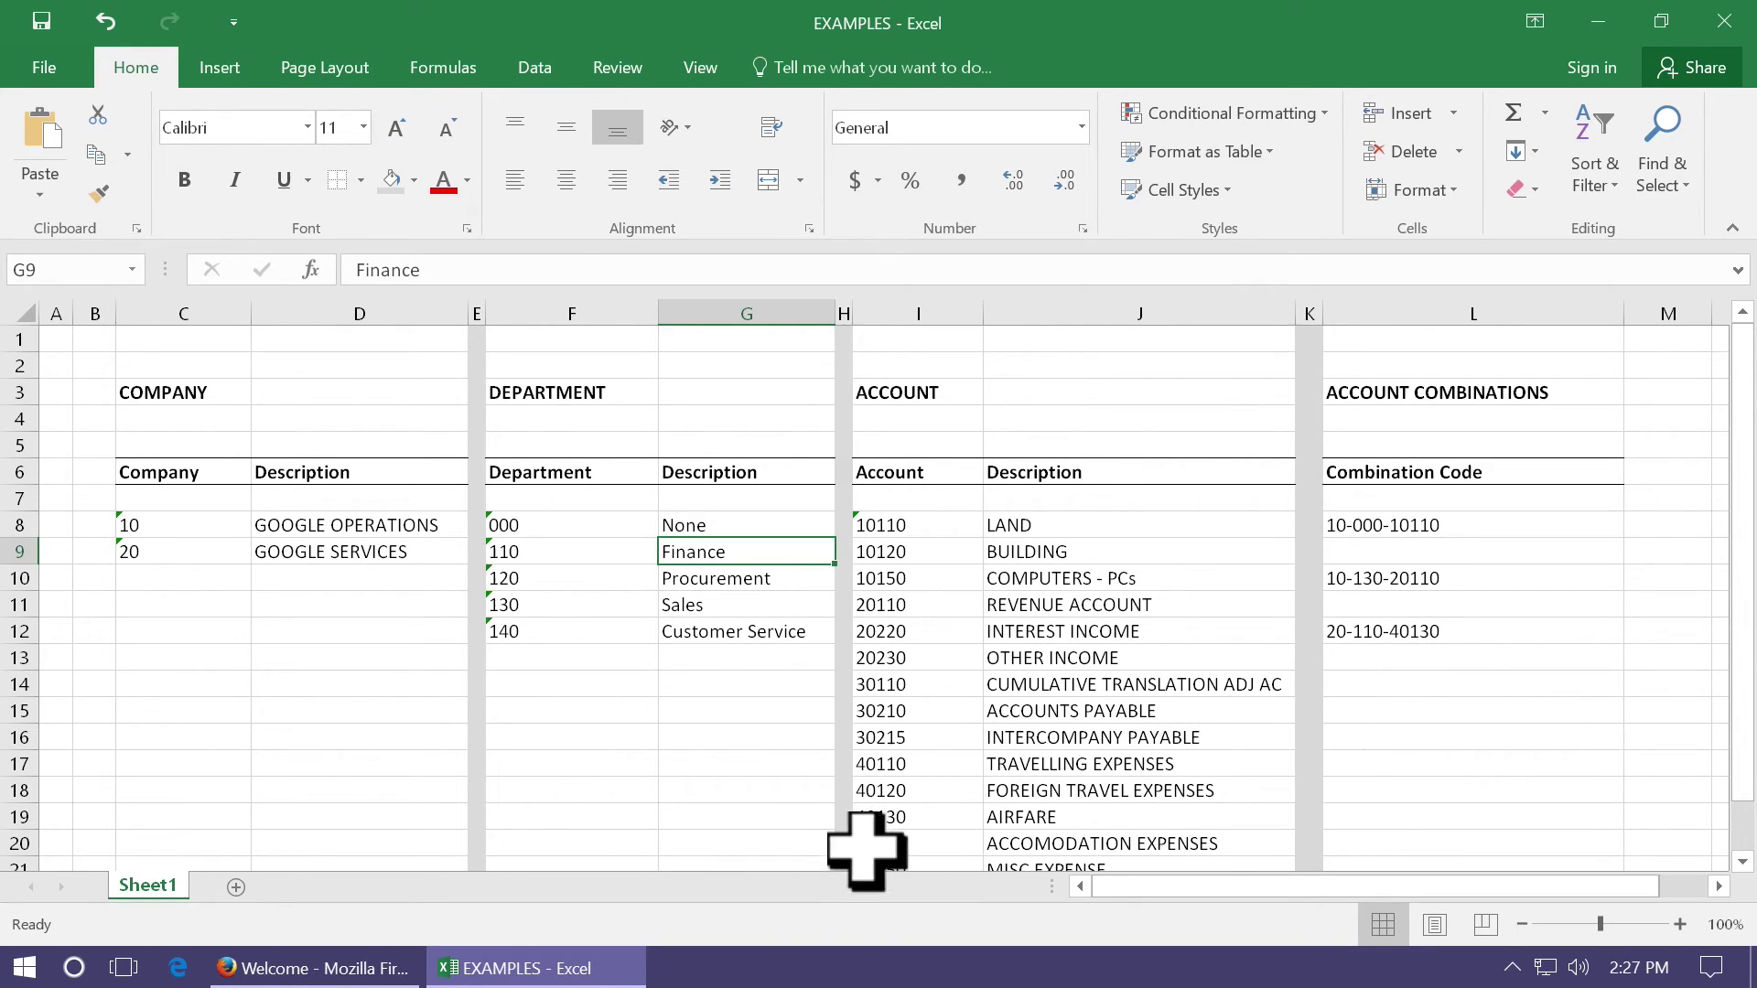
left_click(1067, 819)
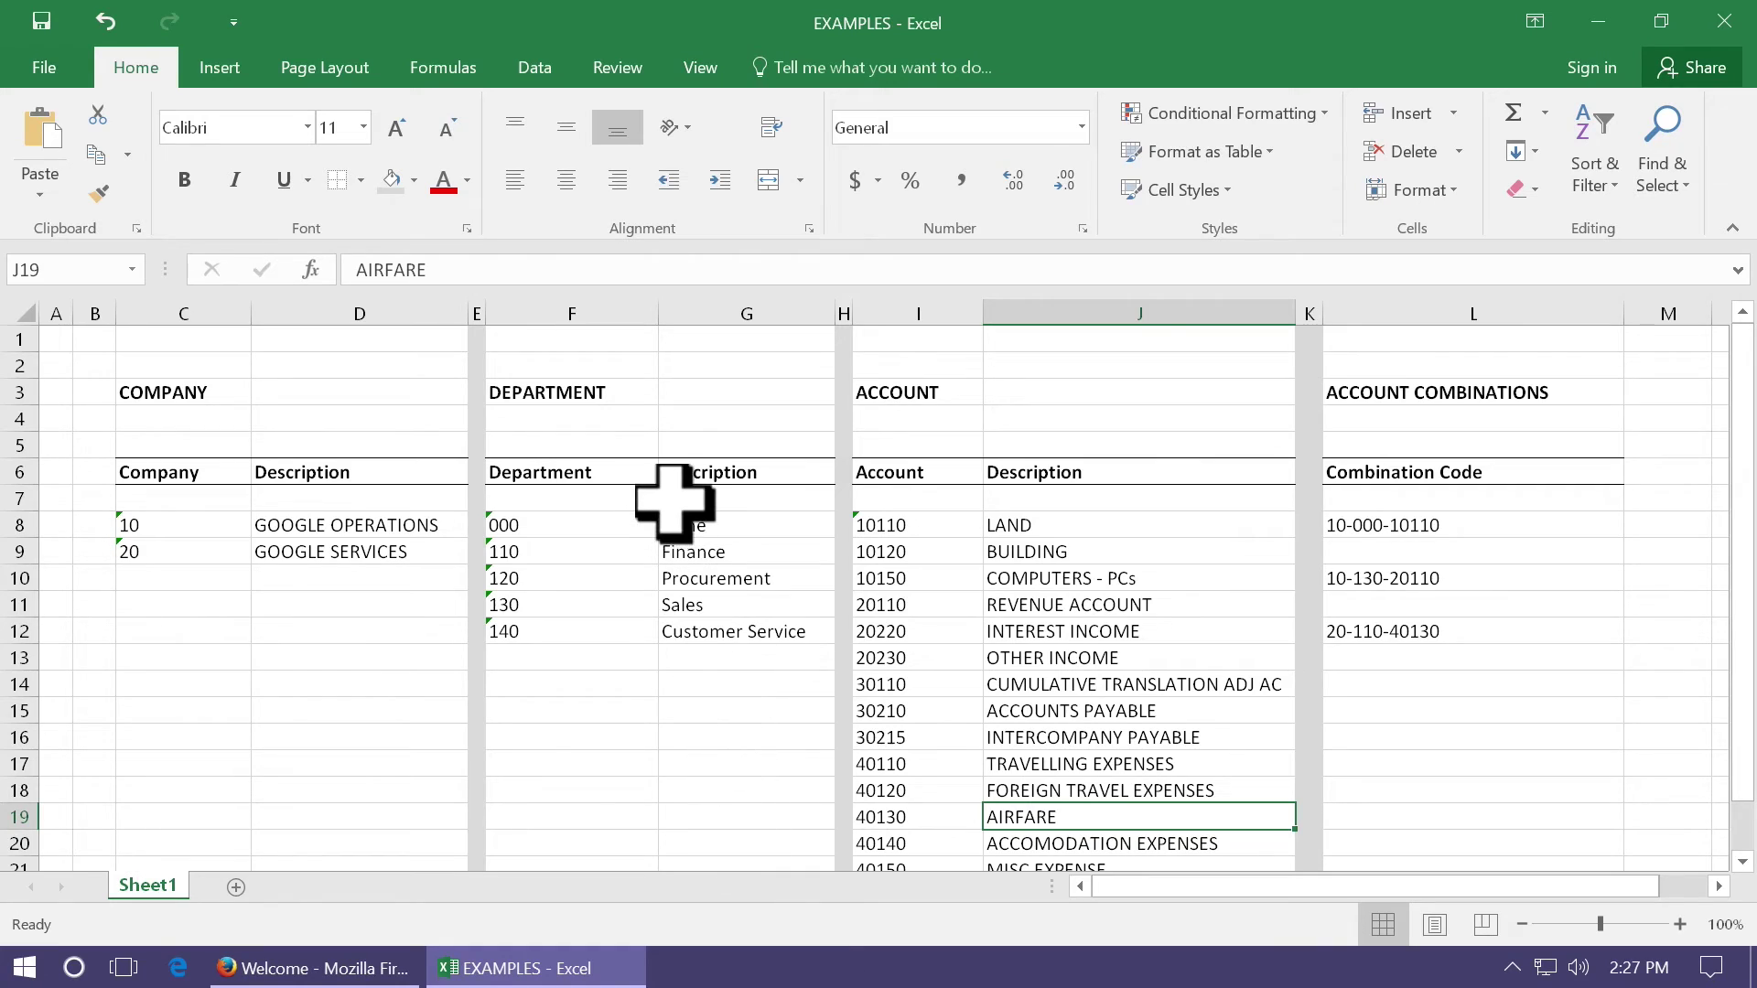
left_click(689, 551)
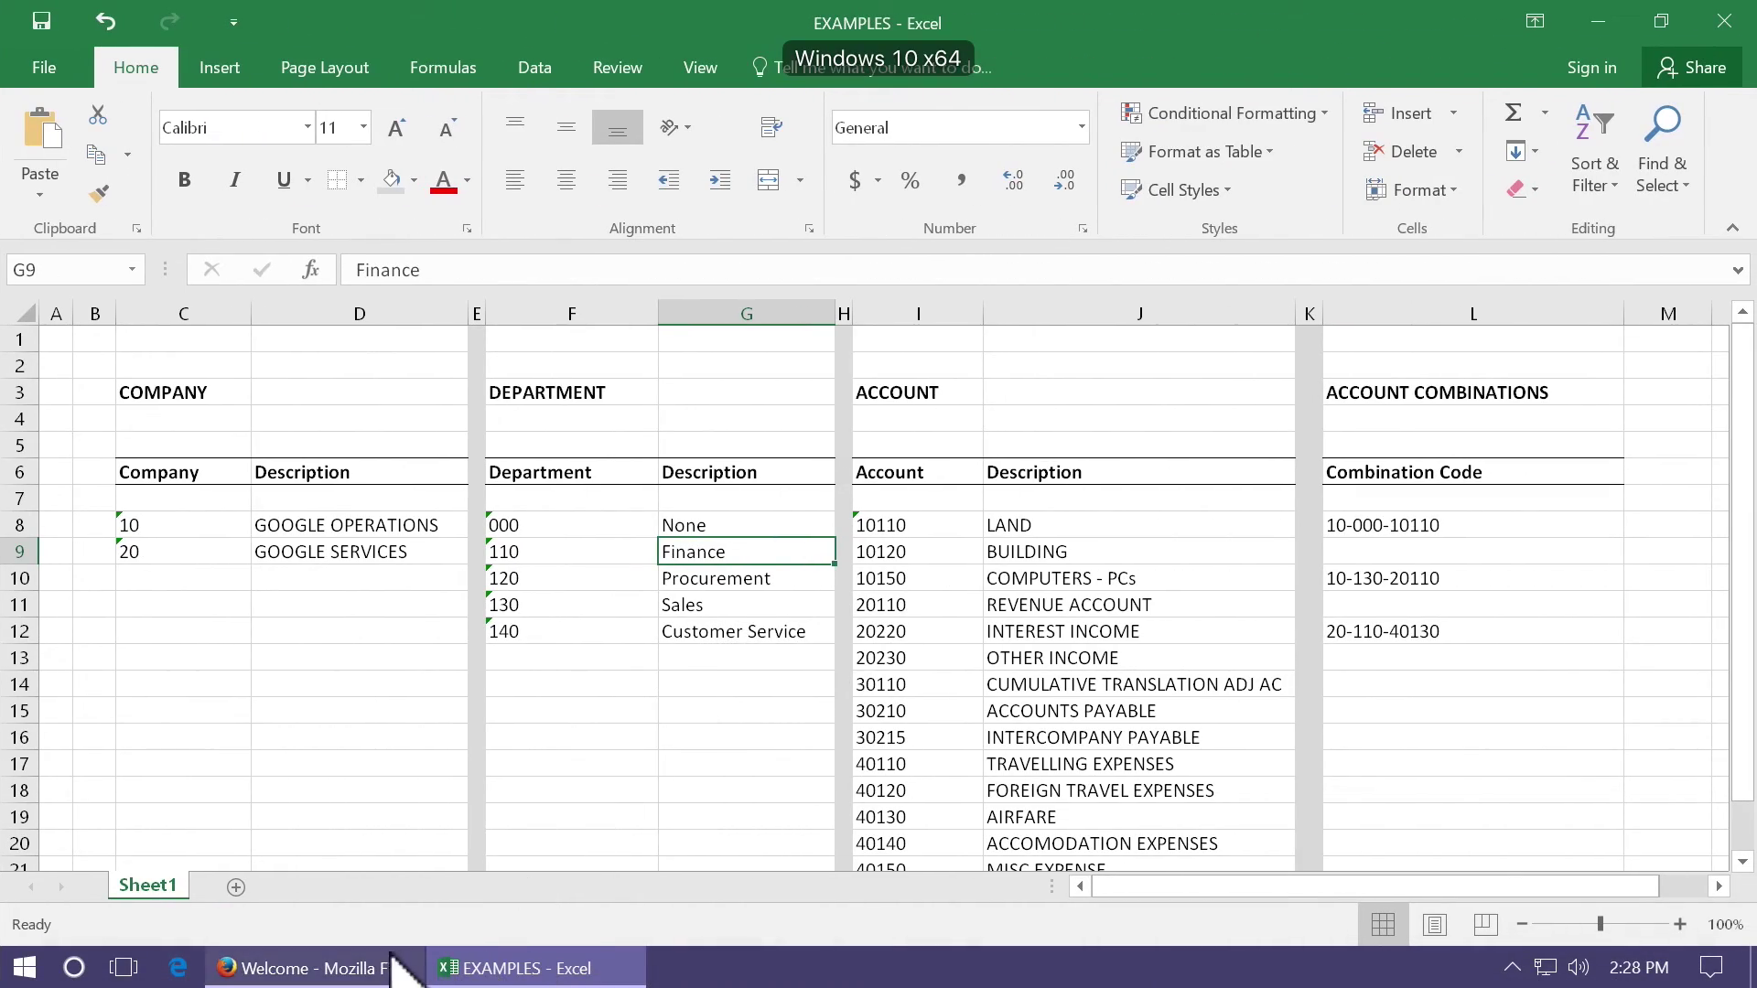
In Setup and Maintenance, search implementation projects for GOOG% and open GOOGLE PROJECT.
left_click(391, 963)
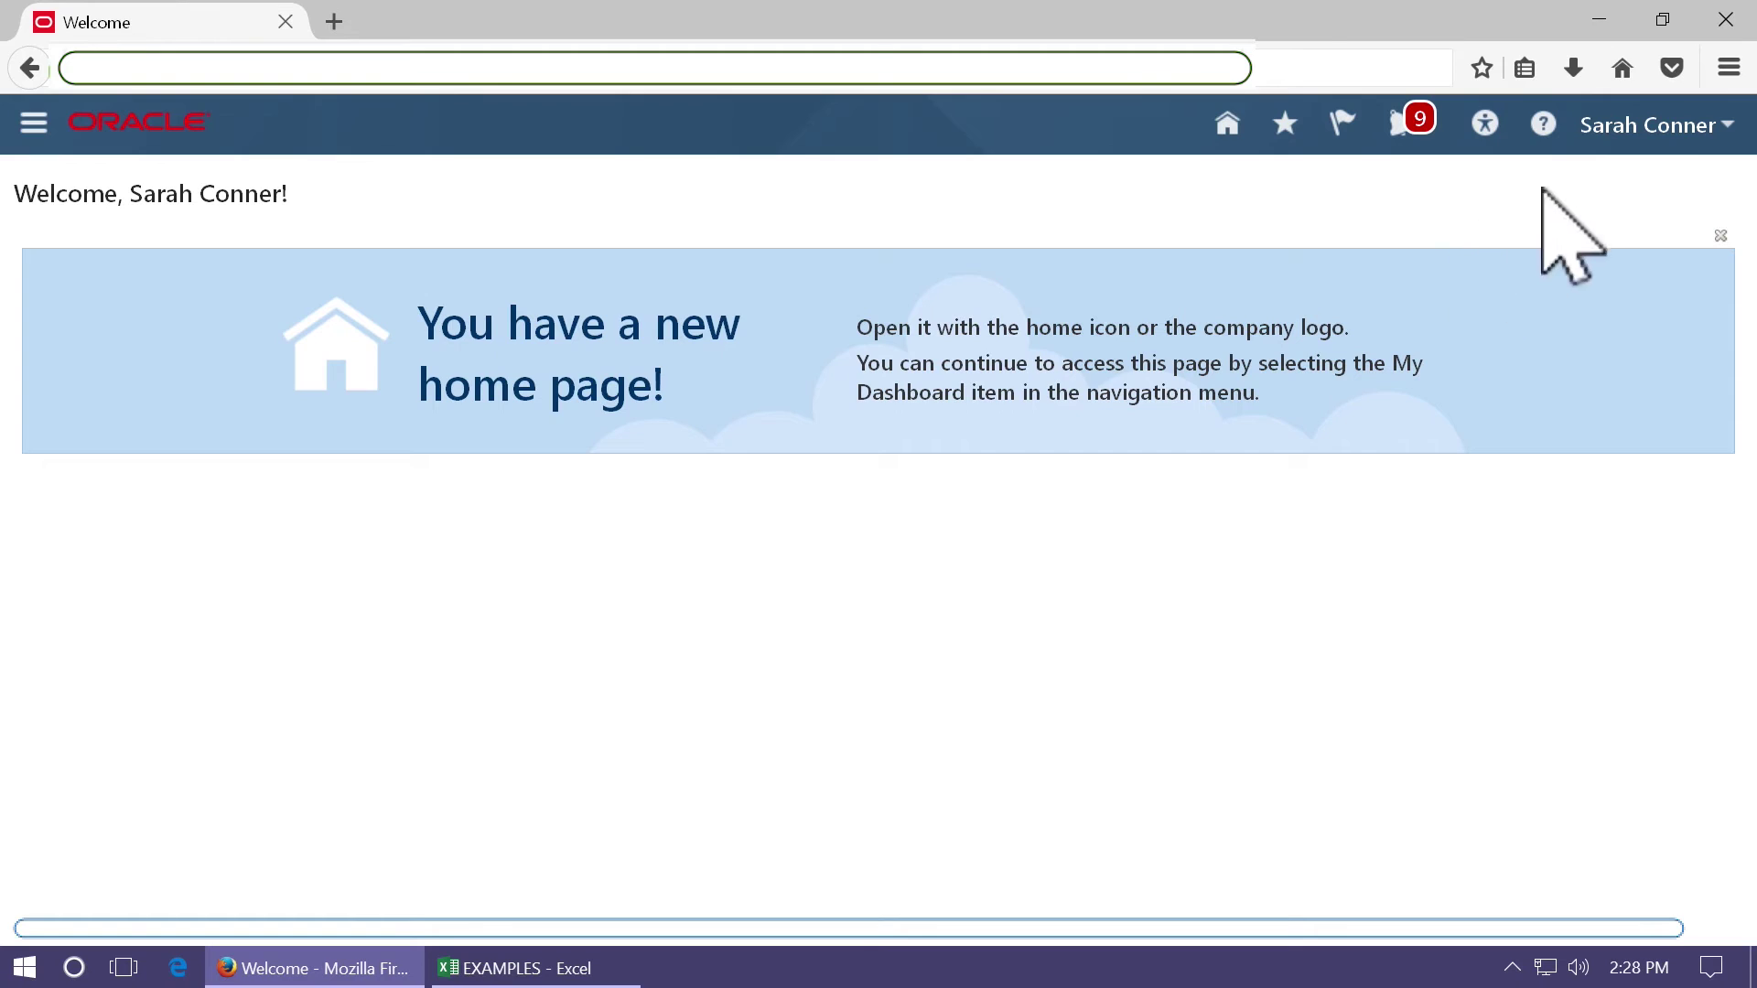
left_click(1615, 131)
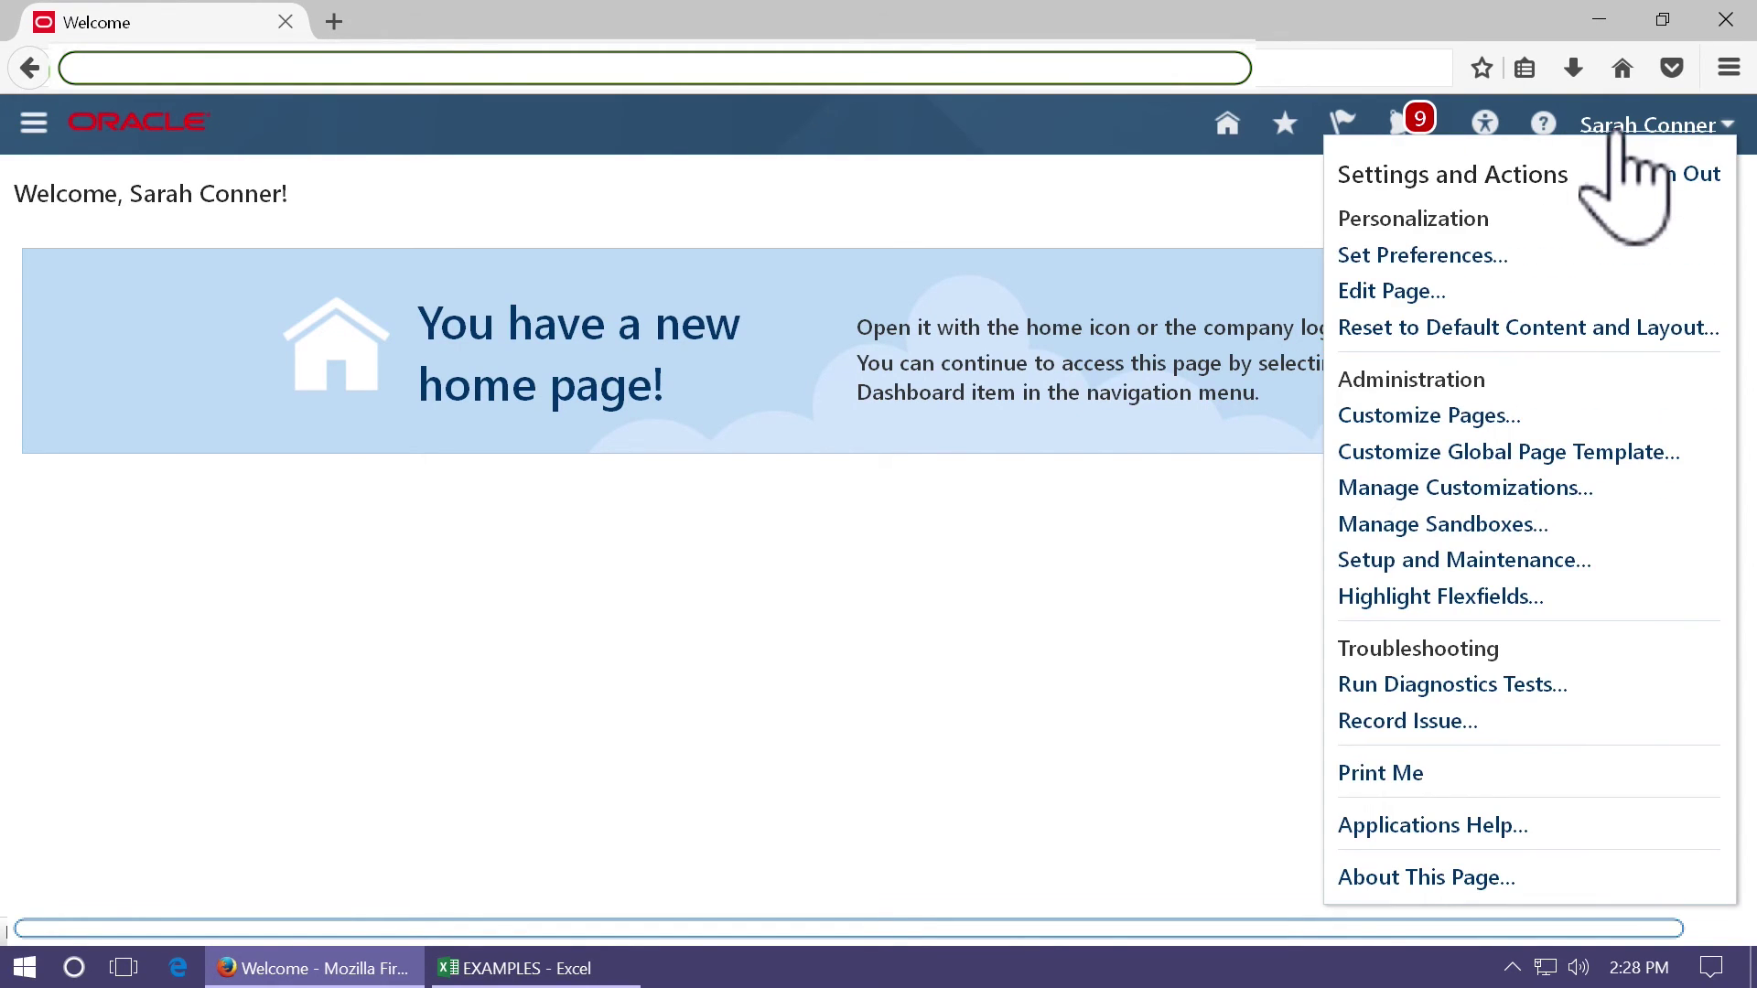
left_click(1407, 560)
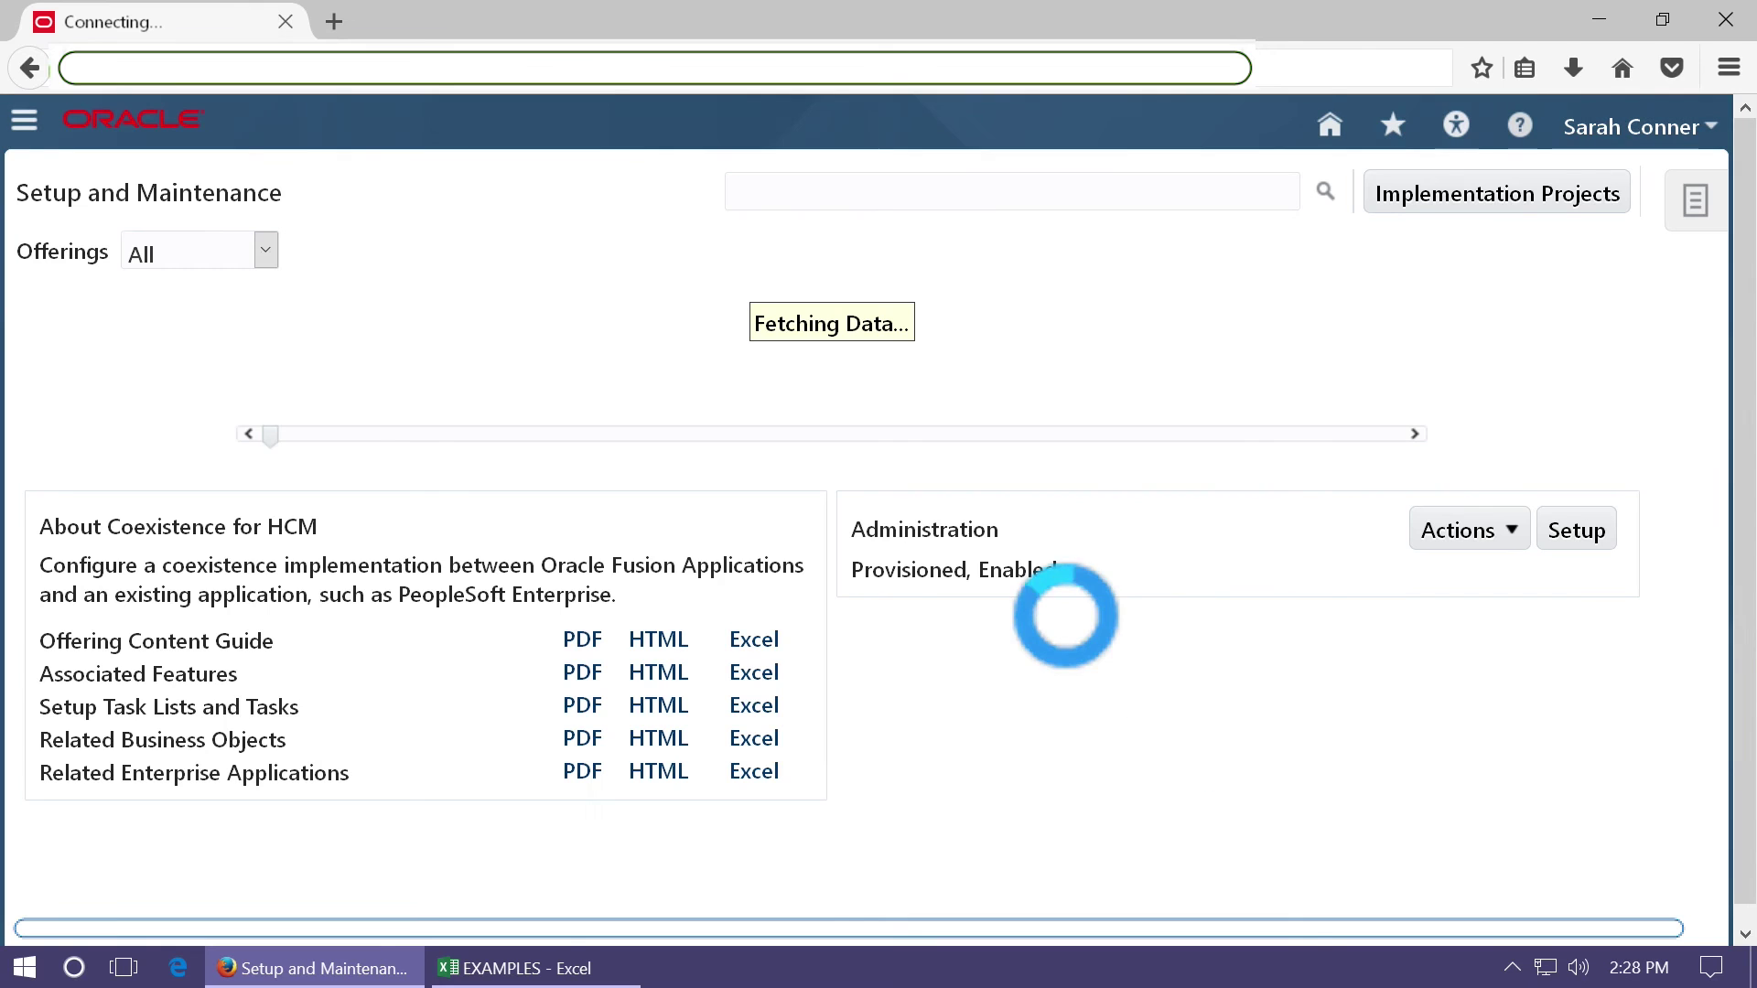
left_click(1441, 195)
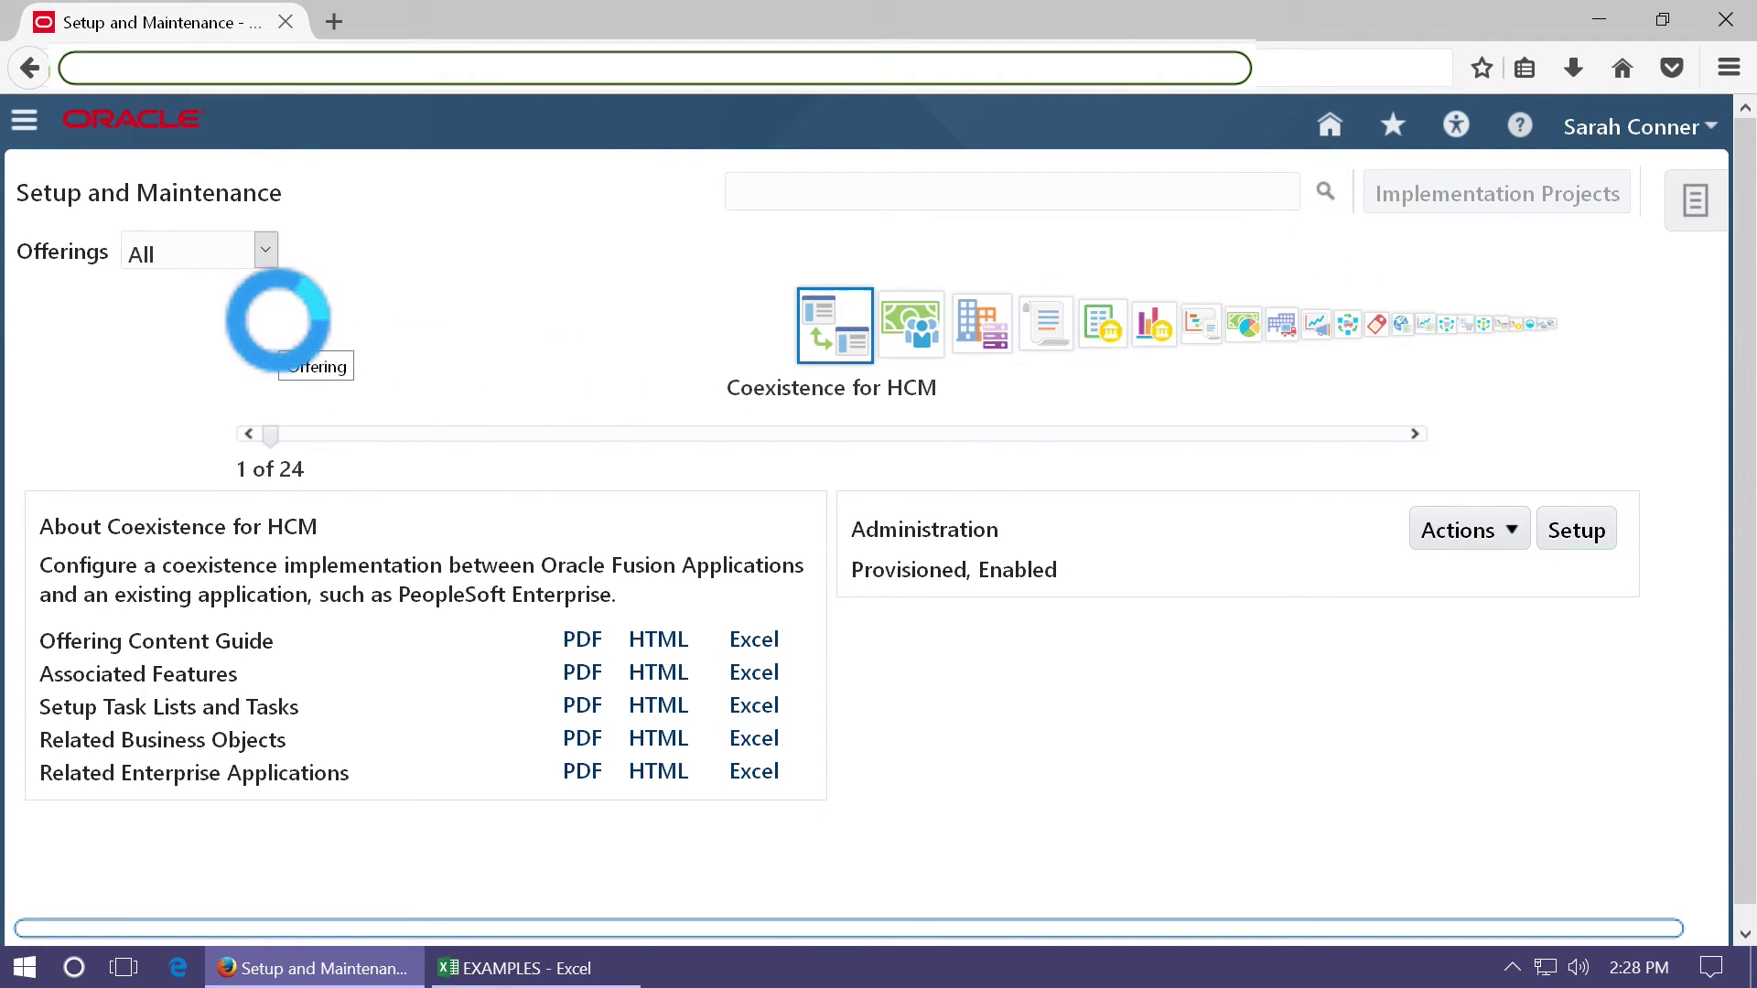
left_click(274, 294)
left_click(239, 322)
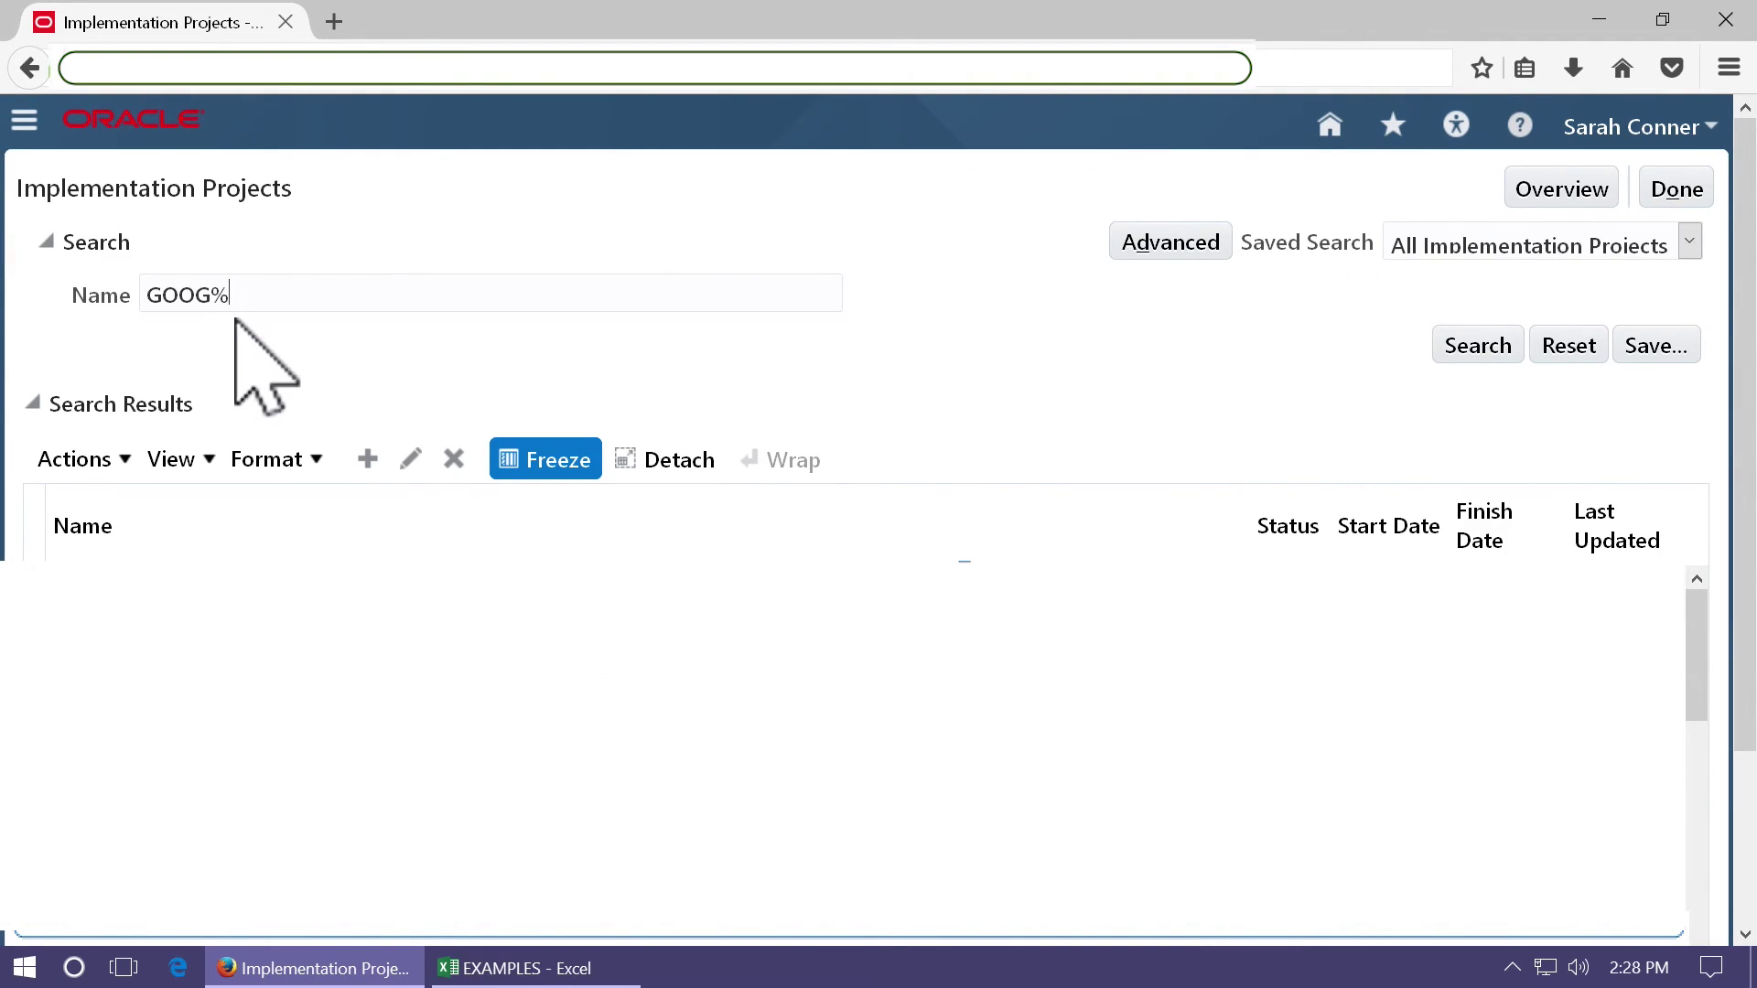
left_click(1475, 348)
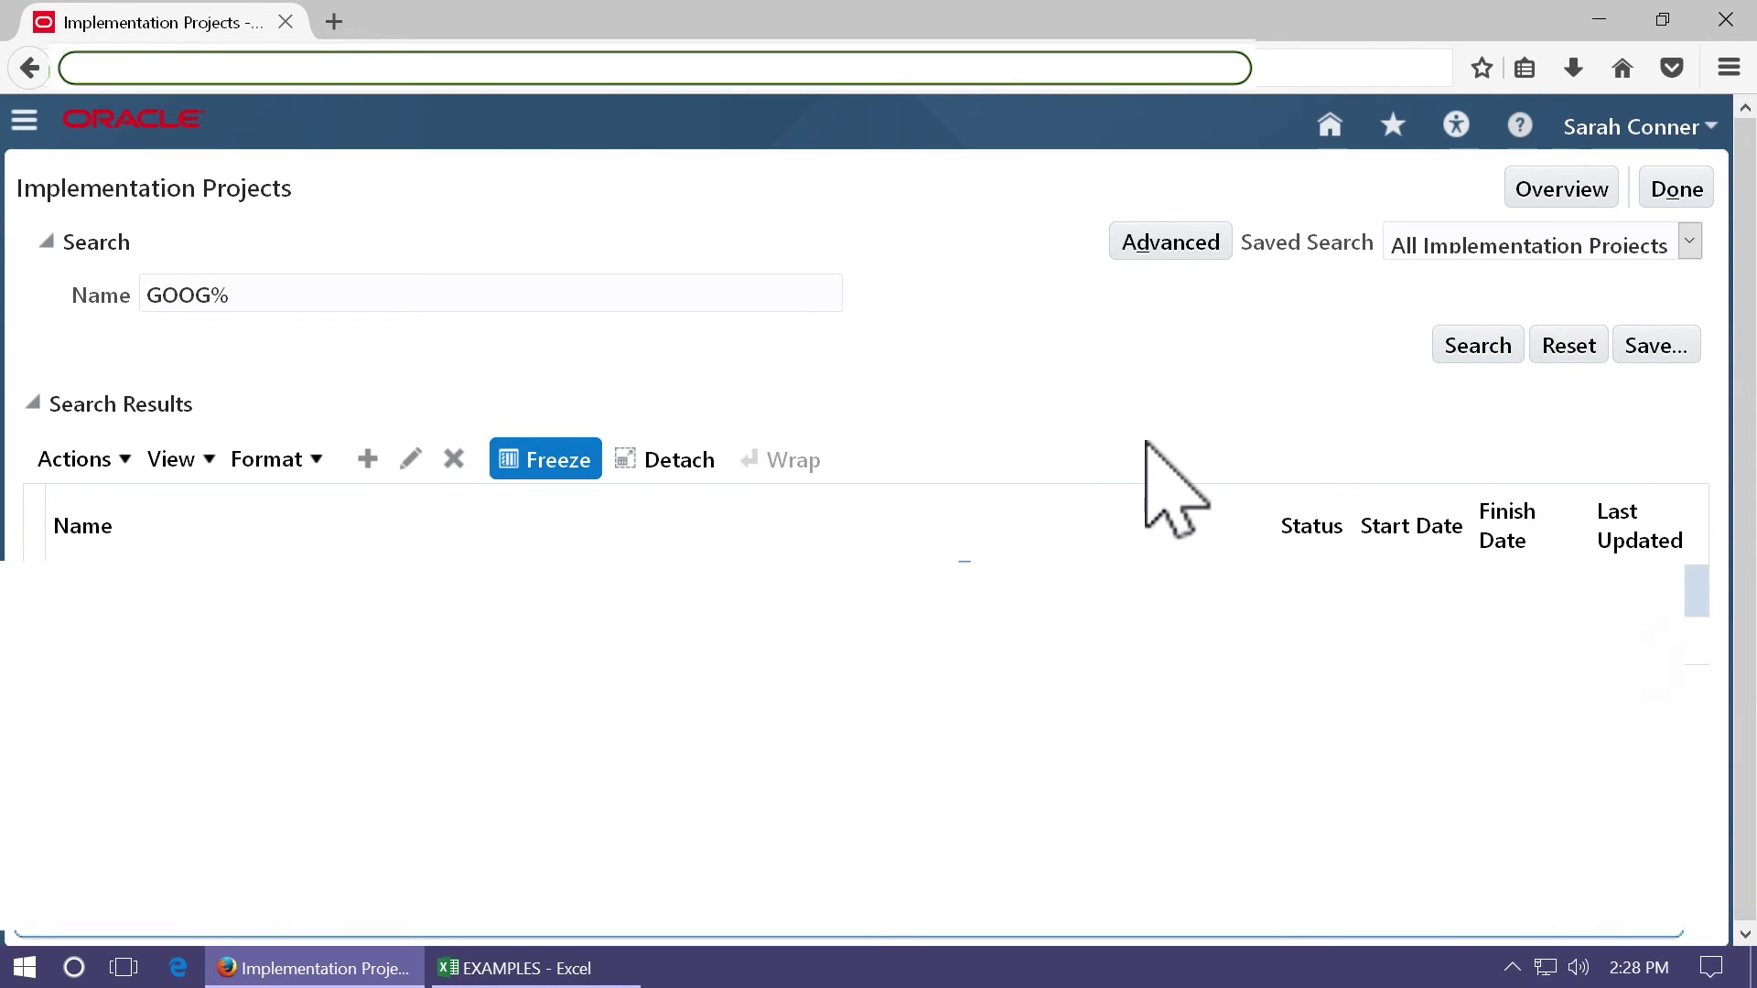
left_click(119, 595)
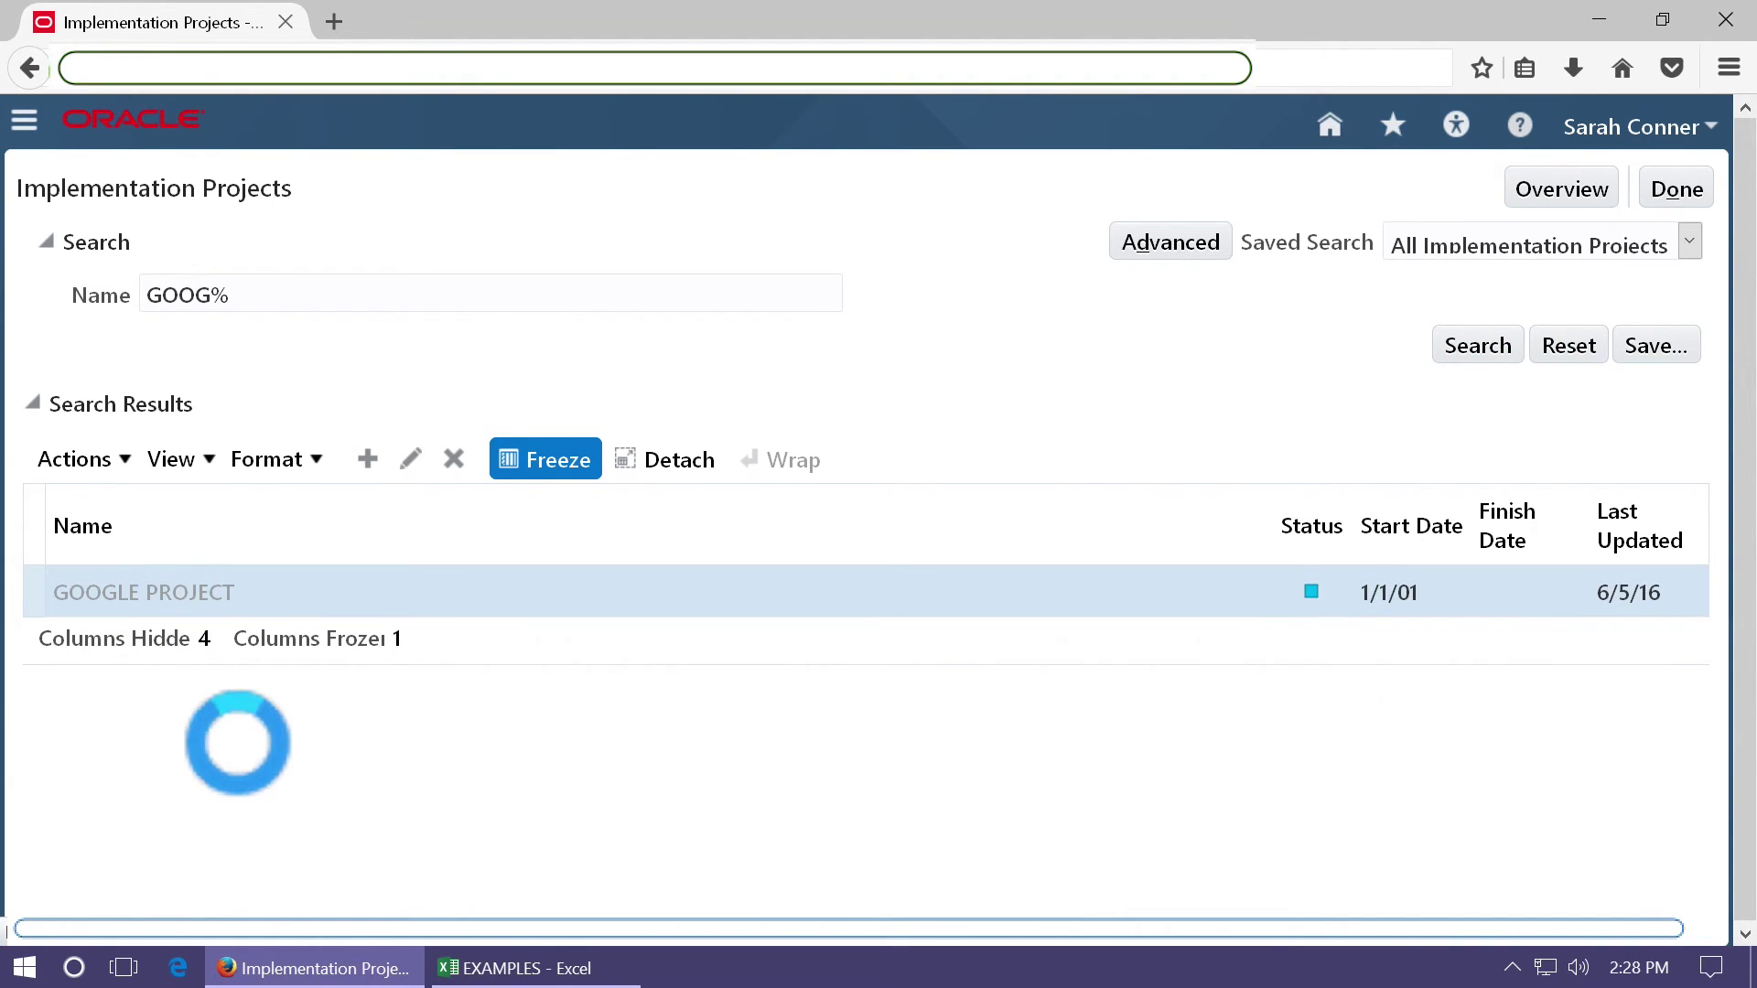
Filter project tasks by %manag%Char%Acc%Val%Set% and go to Manage Chart of Accounts Value Sets.
left_click(185, 403)
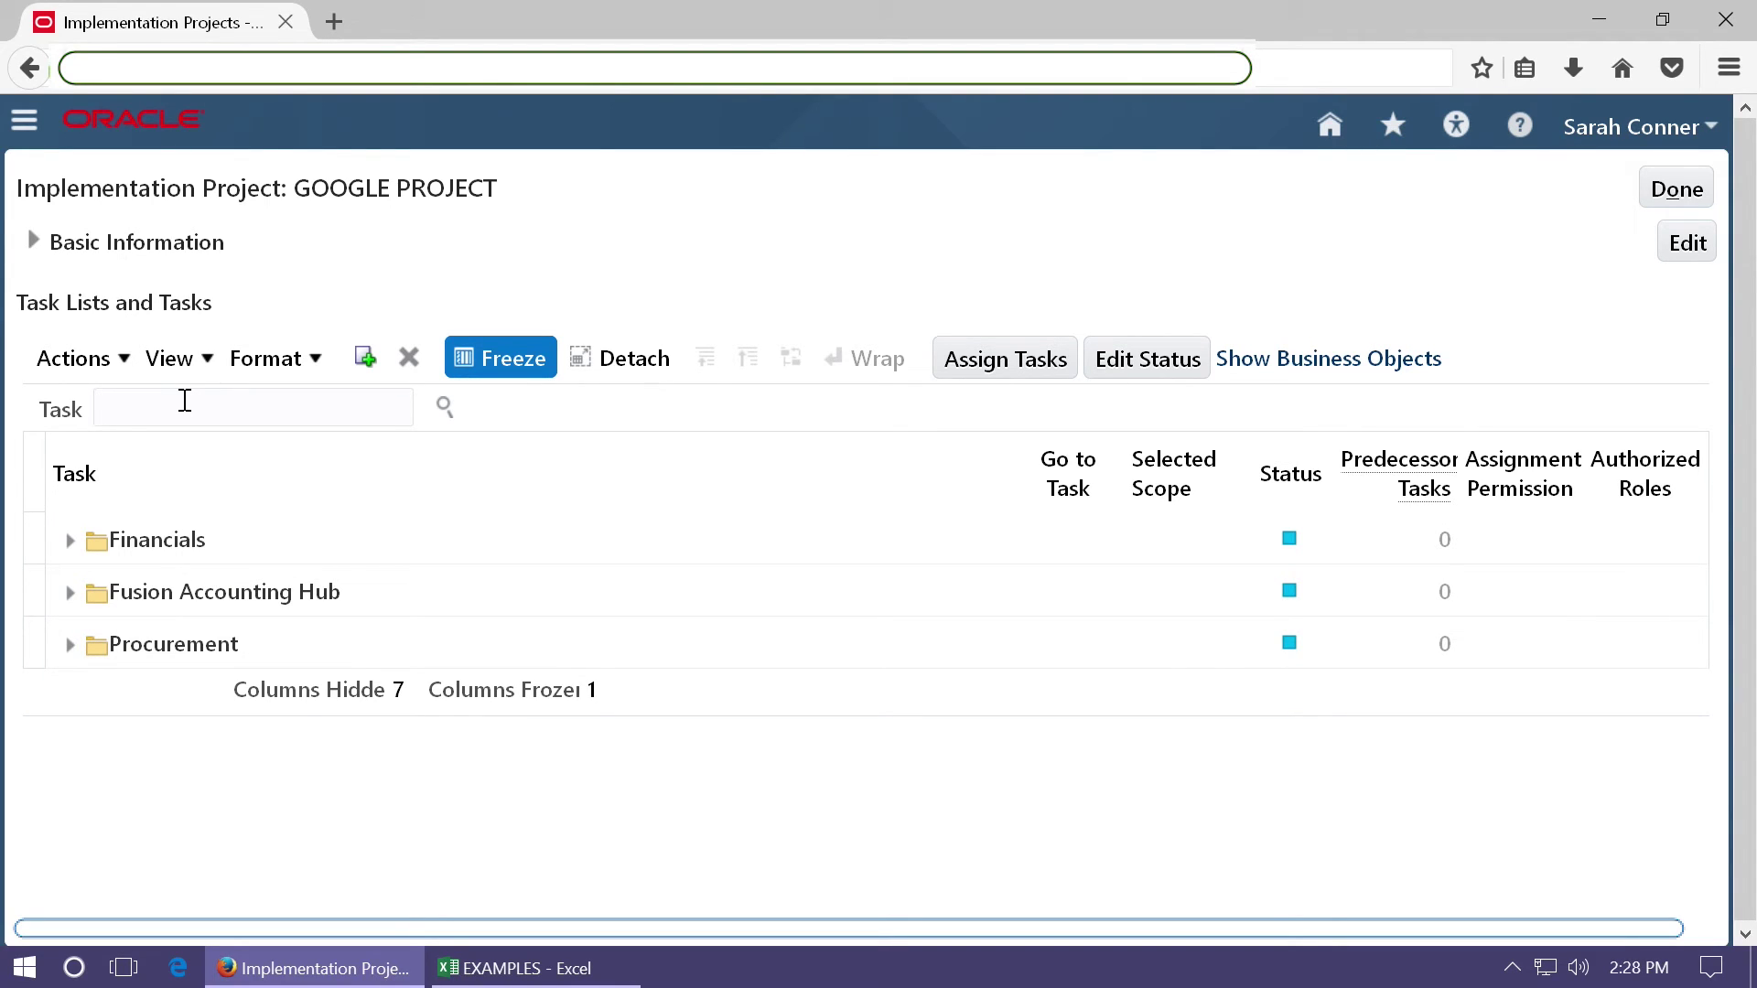
type("%ma")
type("nag%C")
type("har%")
type("Acc%Val%S")
type("et%")
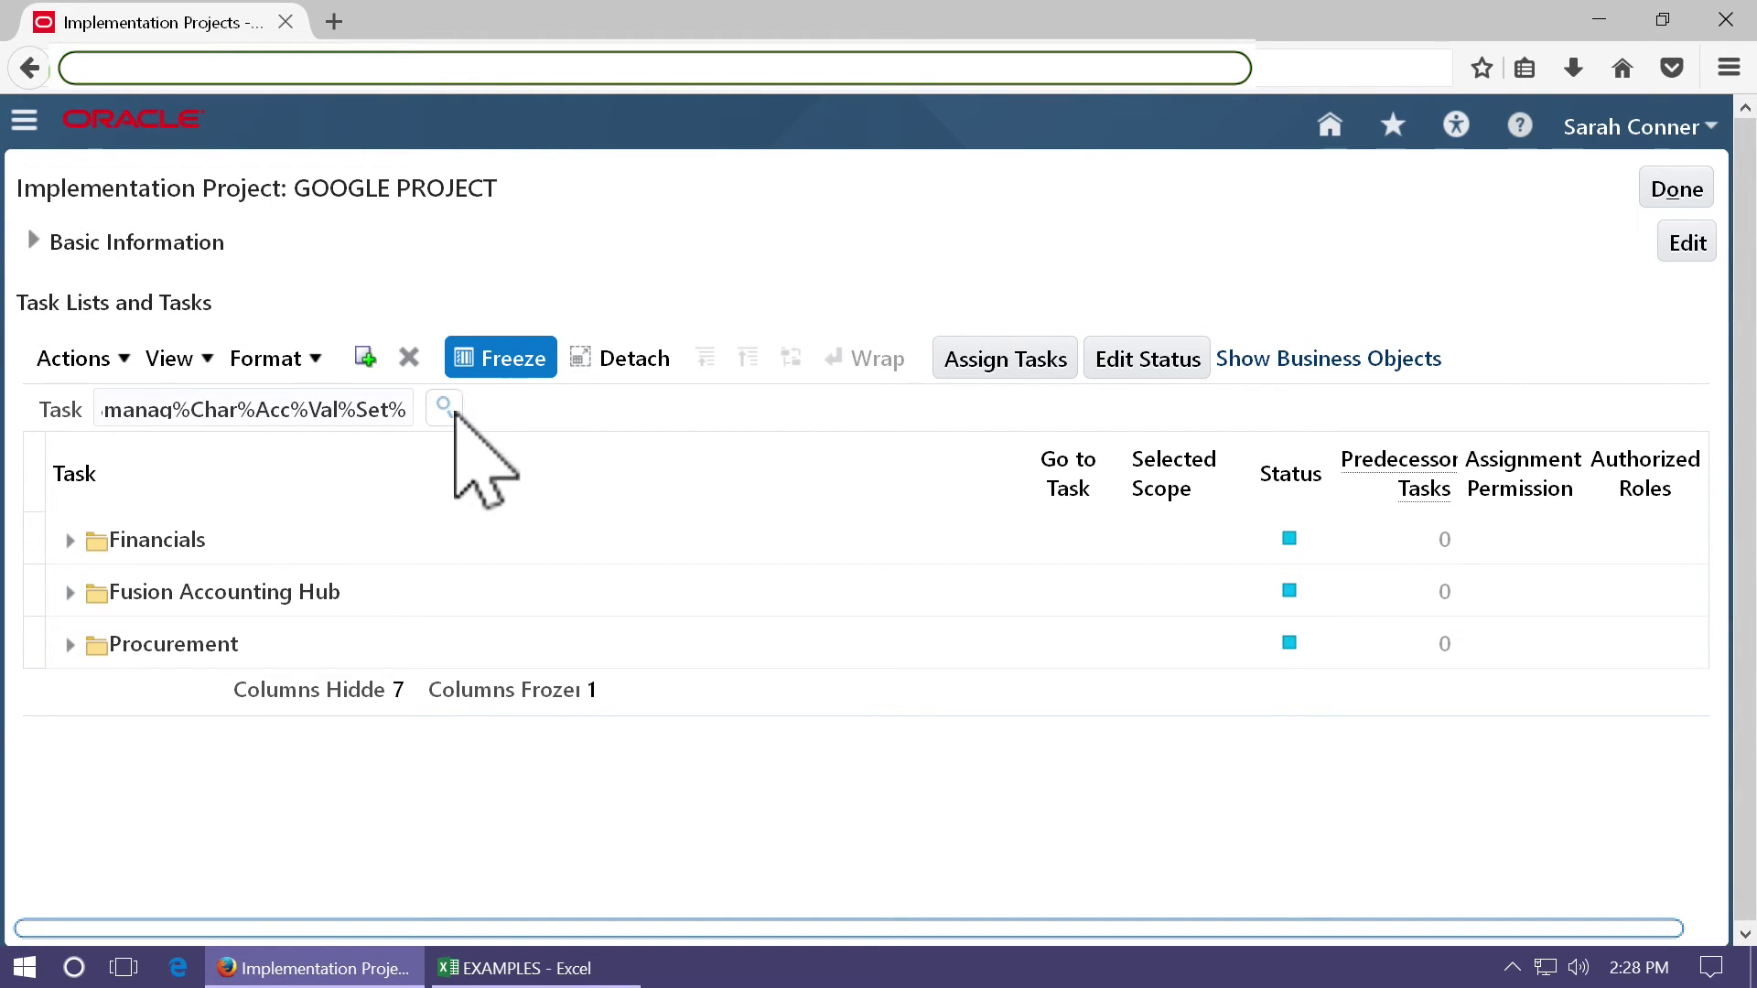
left_click(532, 623)
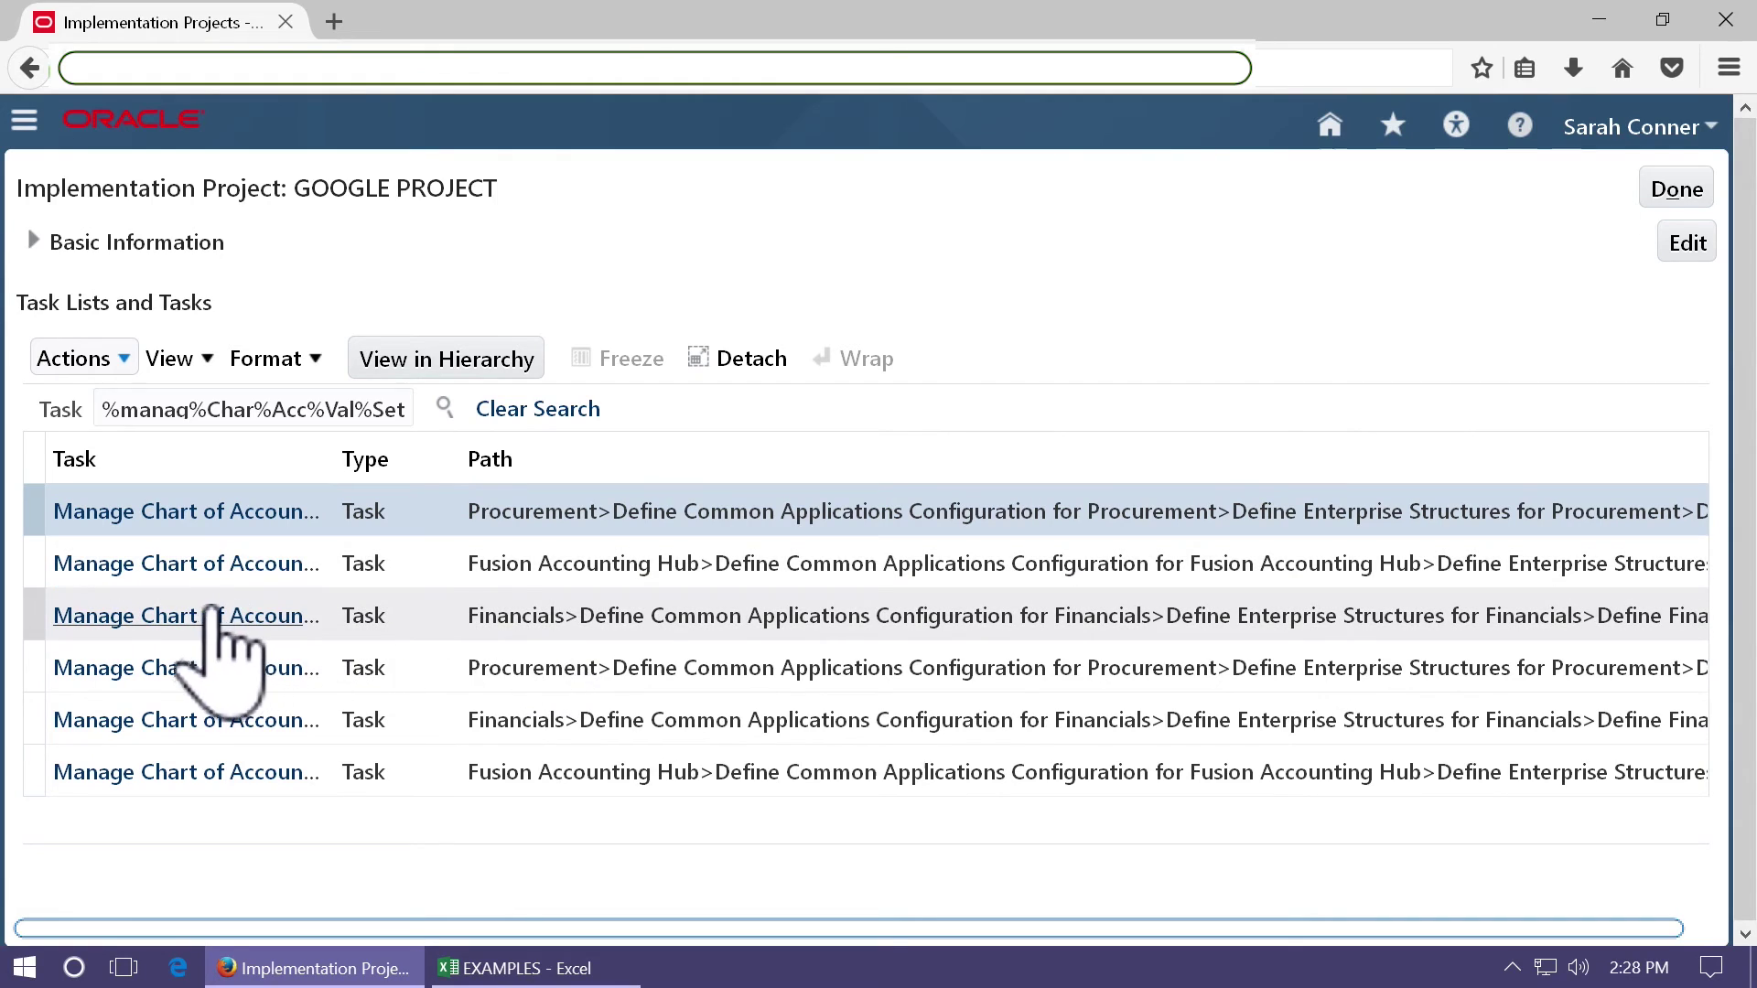
left_click(174, 617)
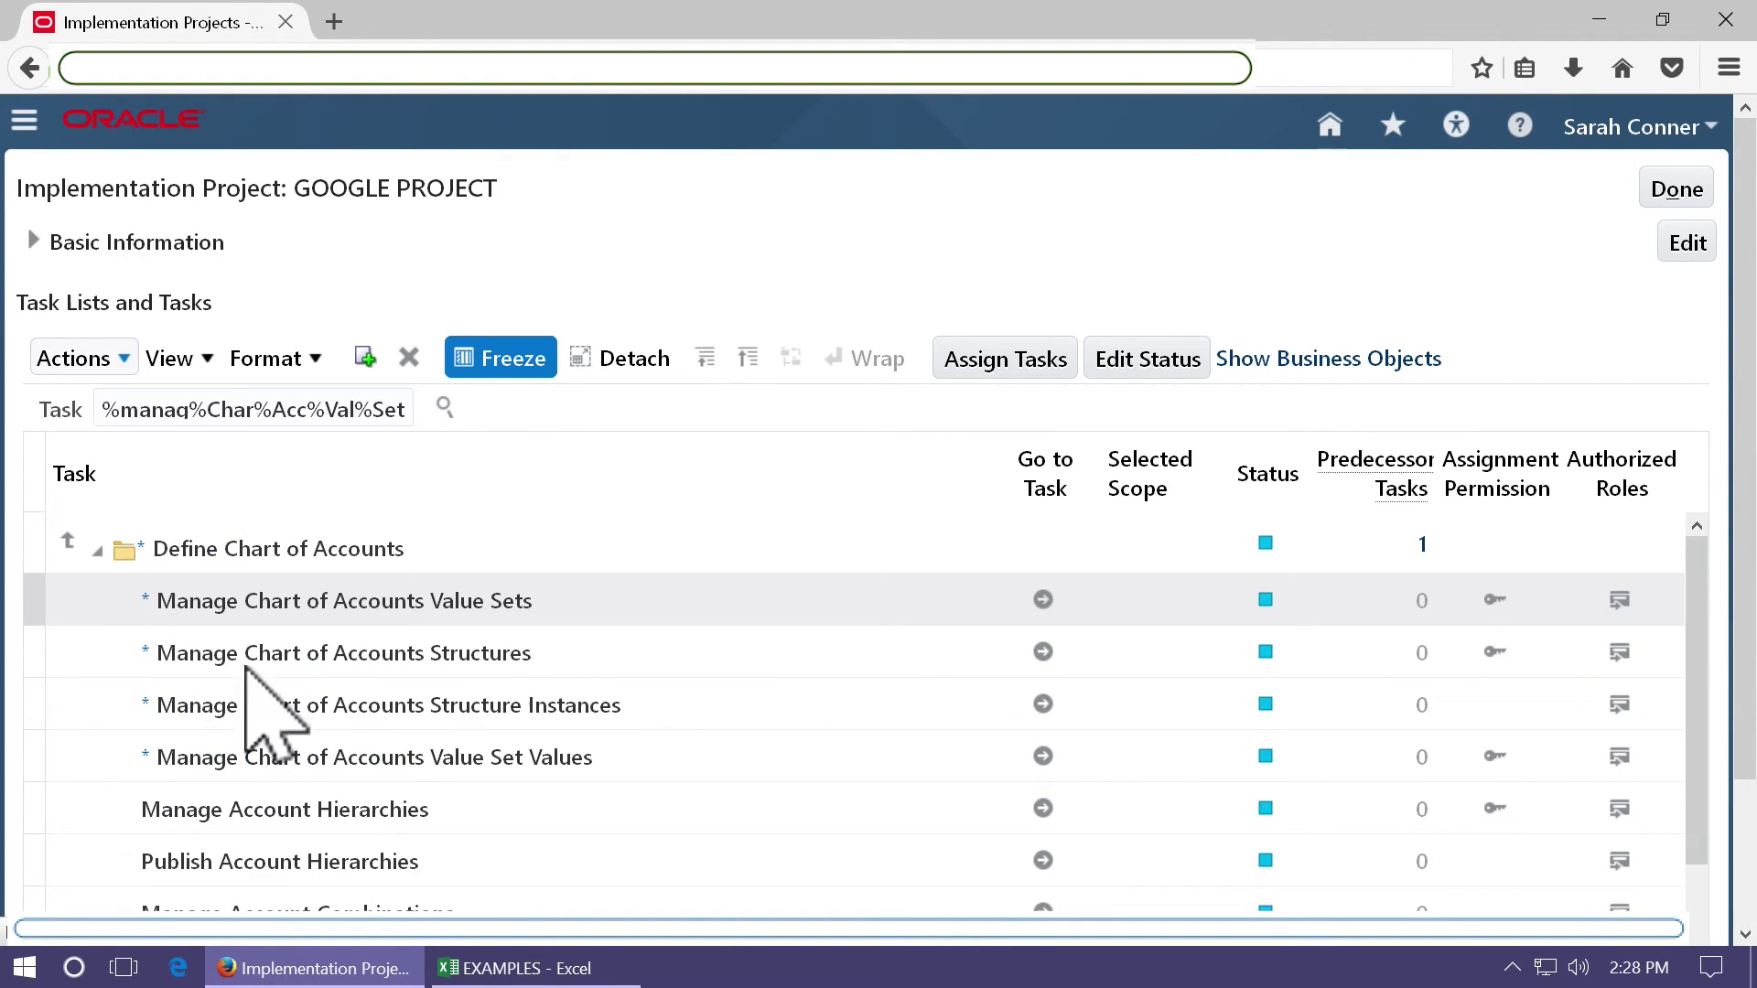
left_click(1062, 590)
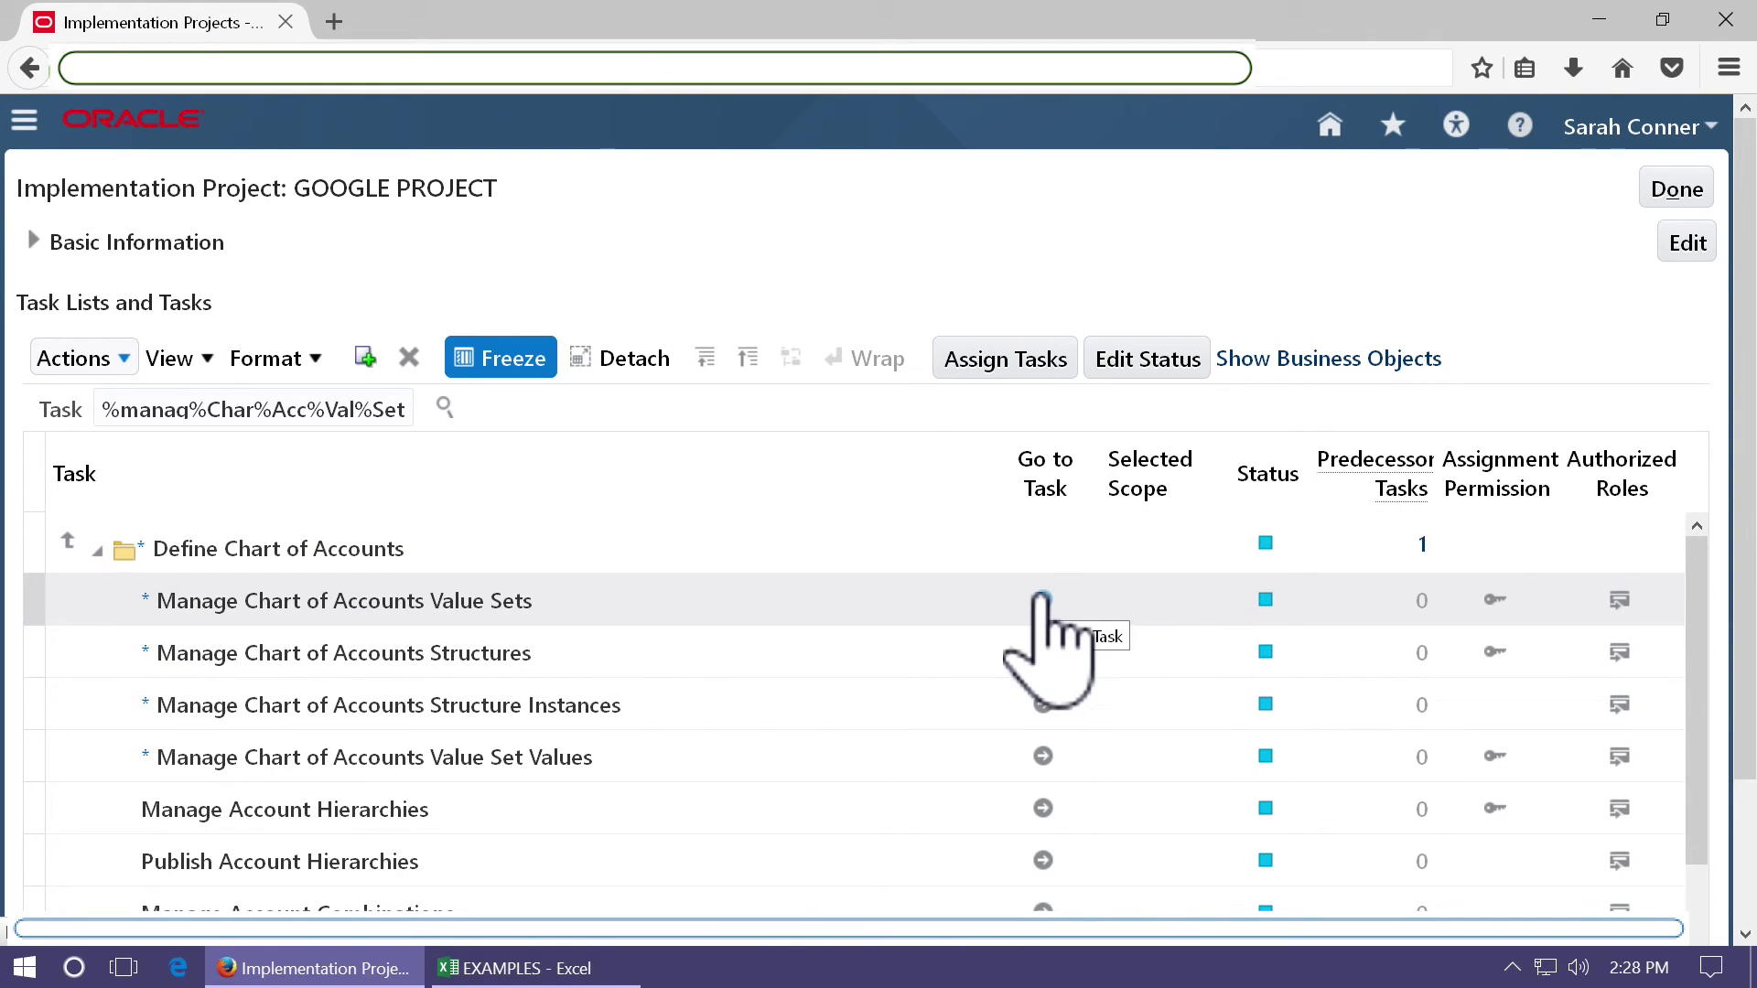
left_click(1041, 597)
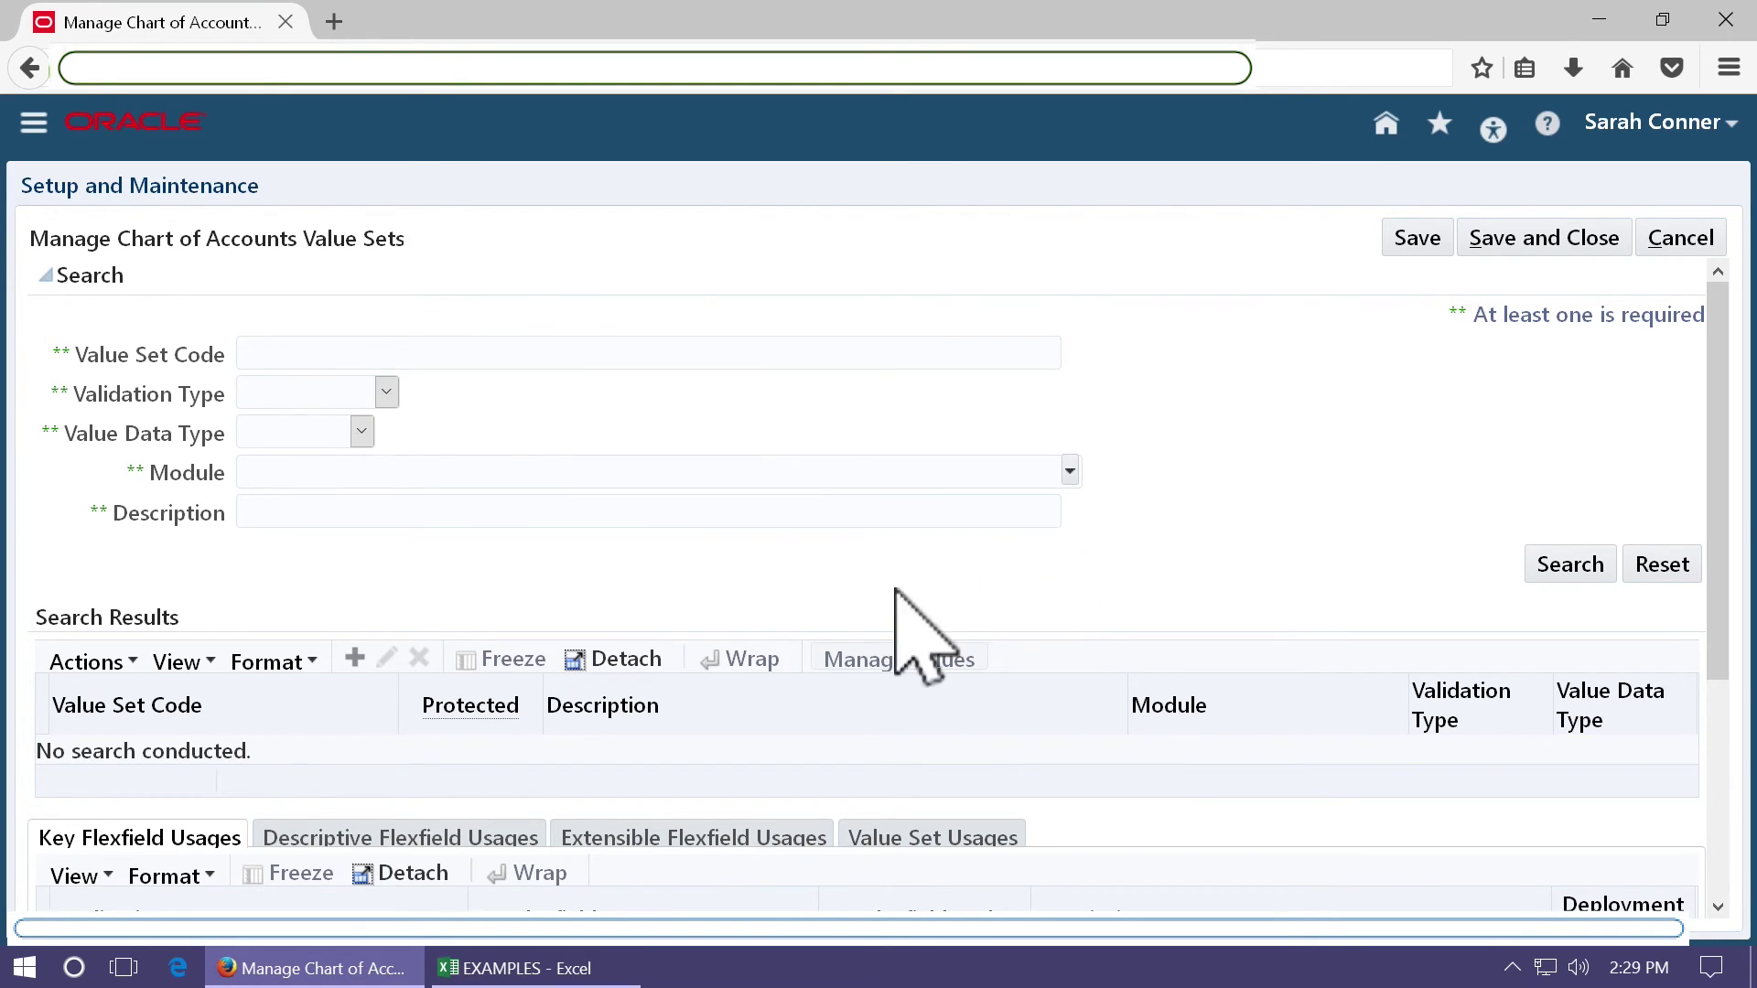
Start a new value set with code and description GX_COMPANY and module General Ledger.
left_click(357, 655)
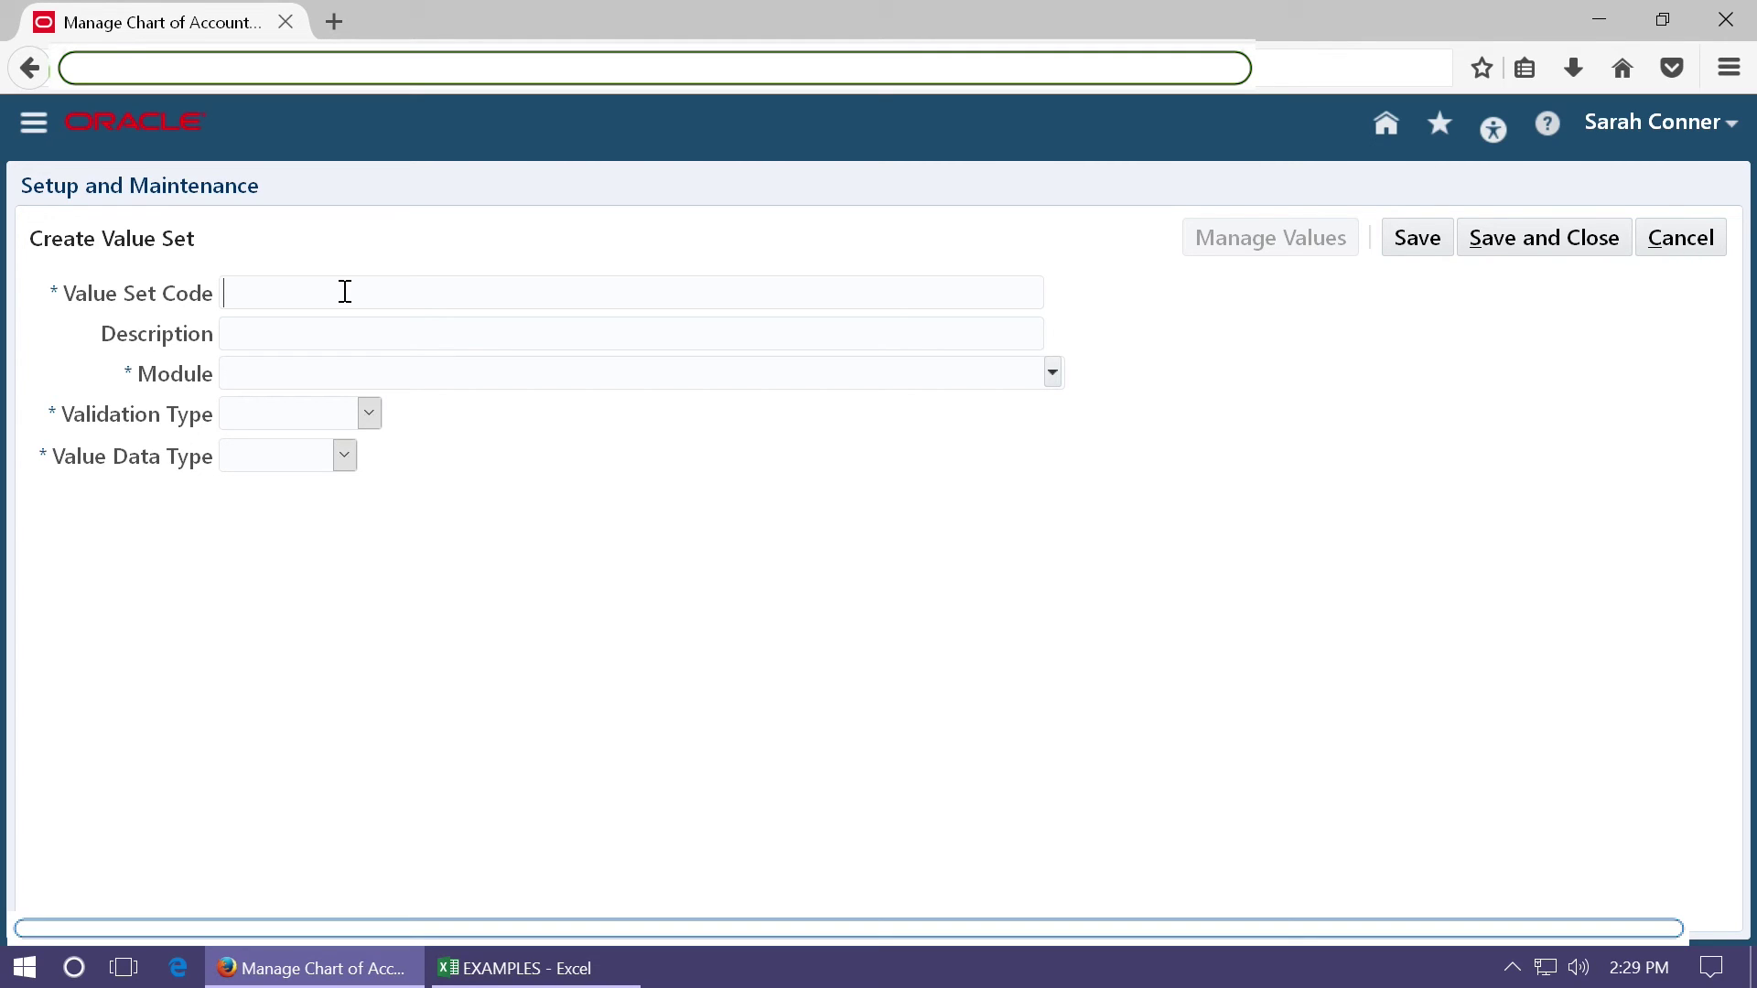
type("GX_COMPANY")
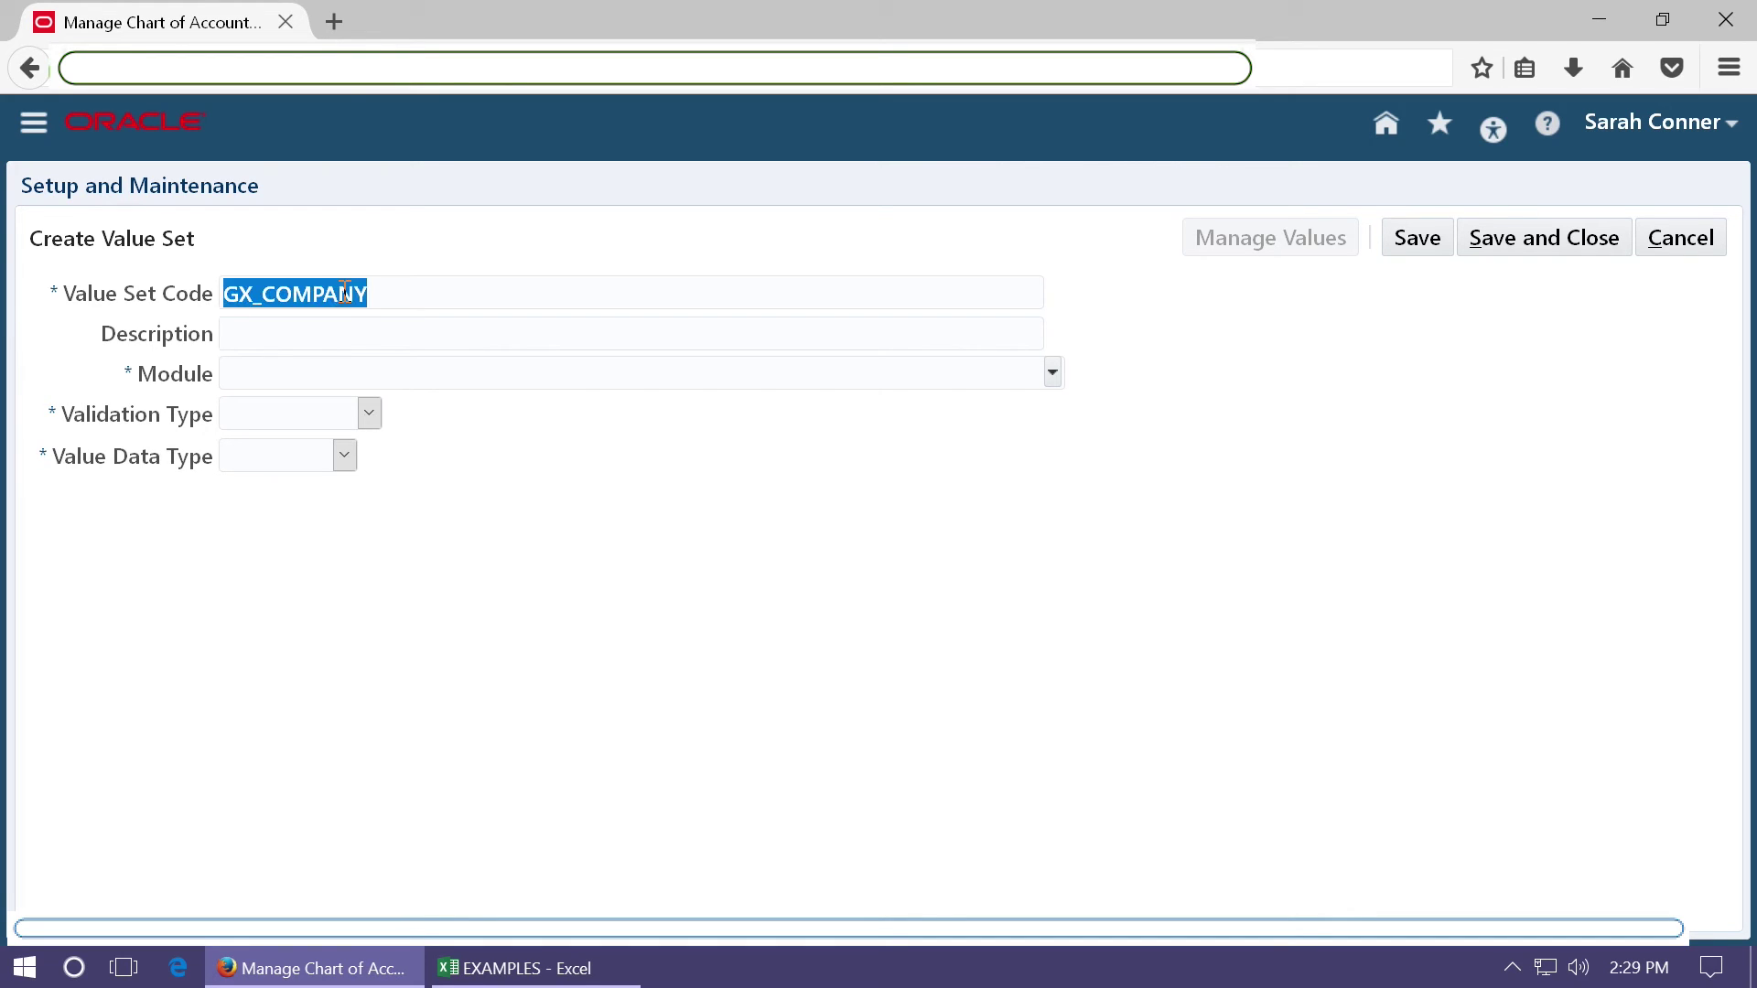
key("Tab")
type("GX_COMPANY")
key("Tab")
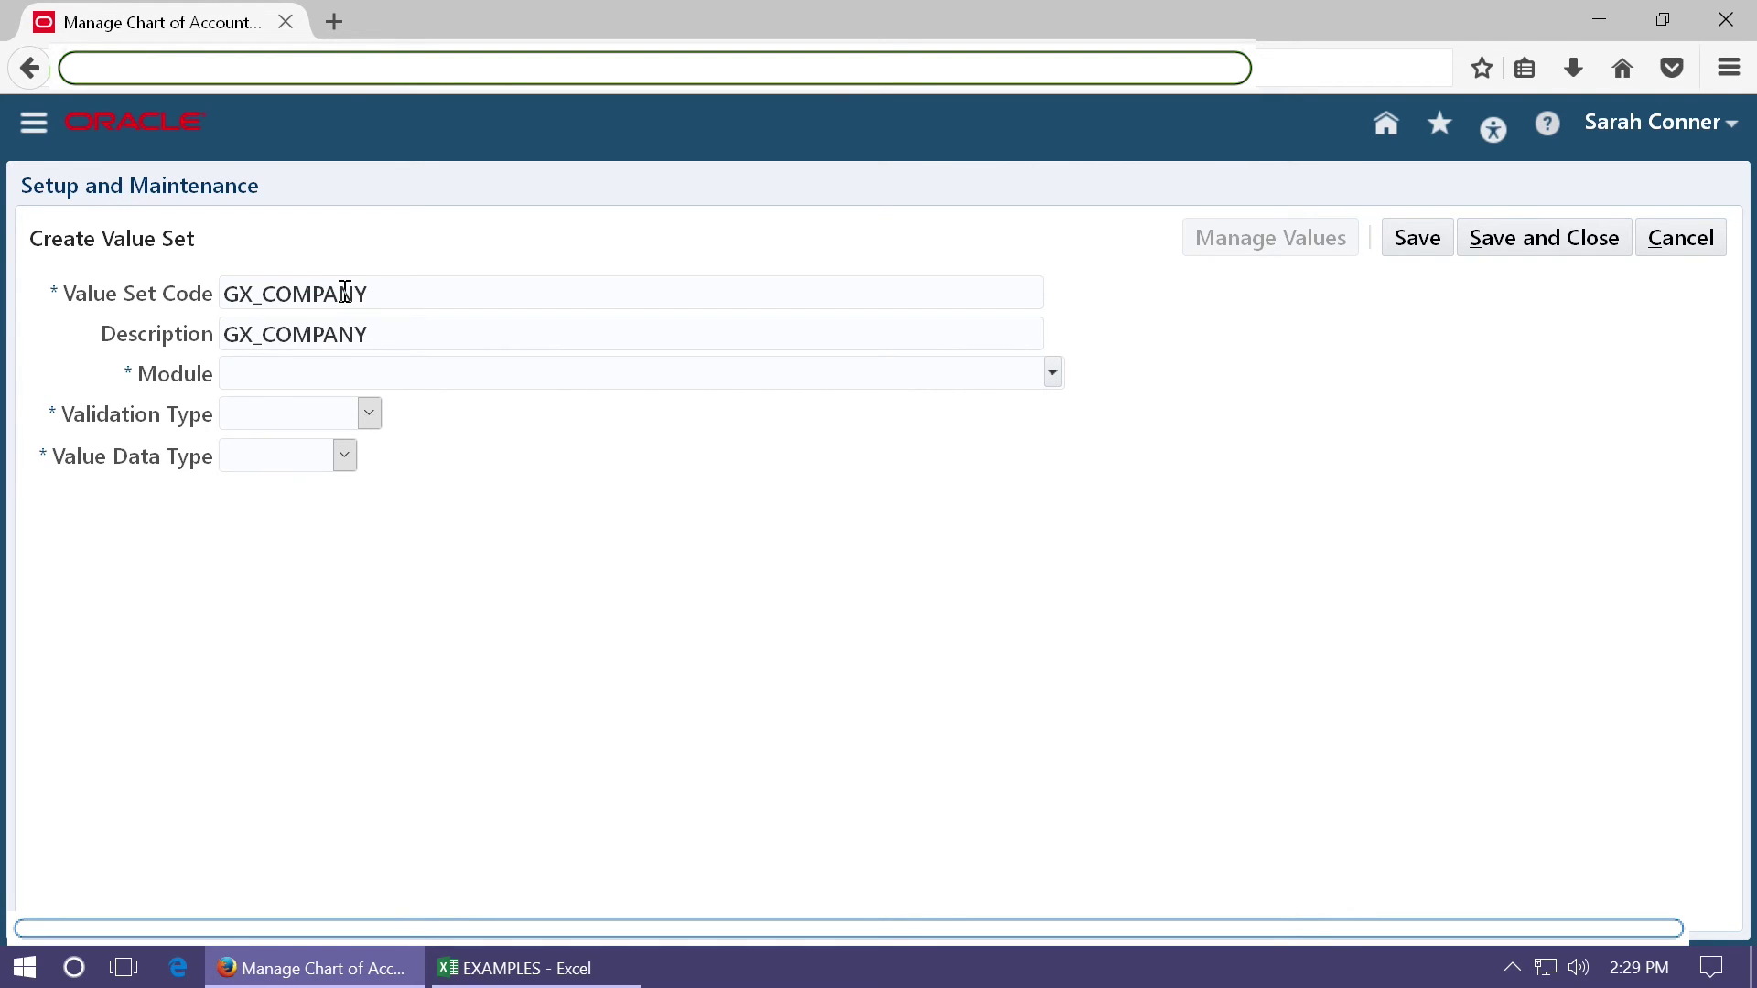
type("general ledger")
key("Tab")
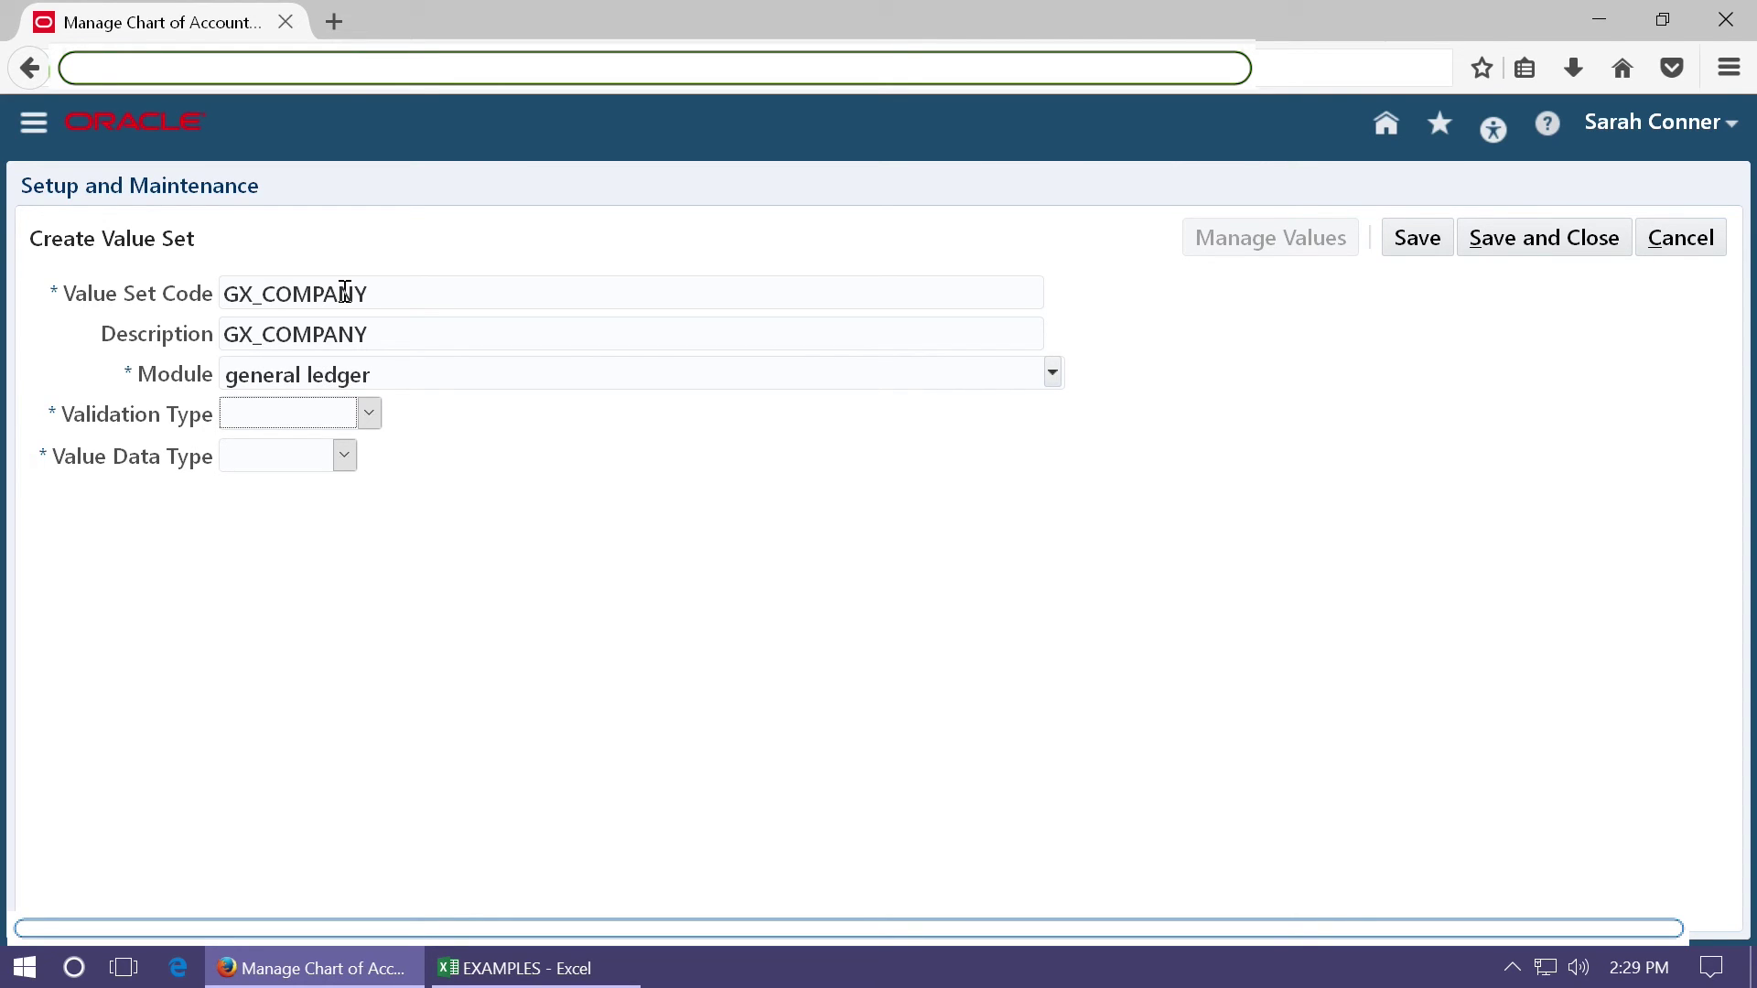
Make it Independent, Character, Text with maximum length 2, and save and close.
left_click(273, 412)
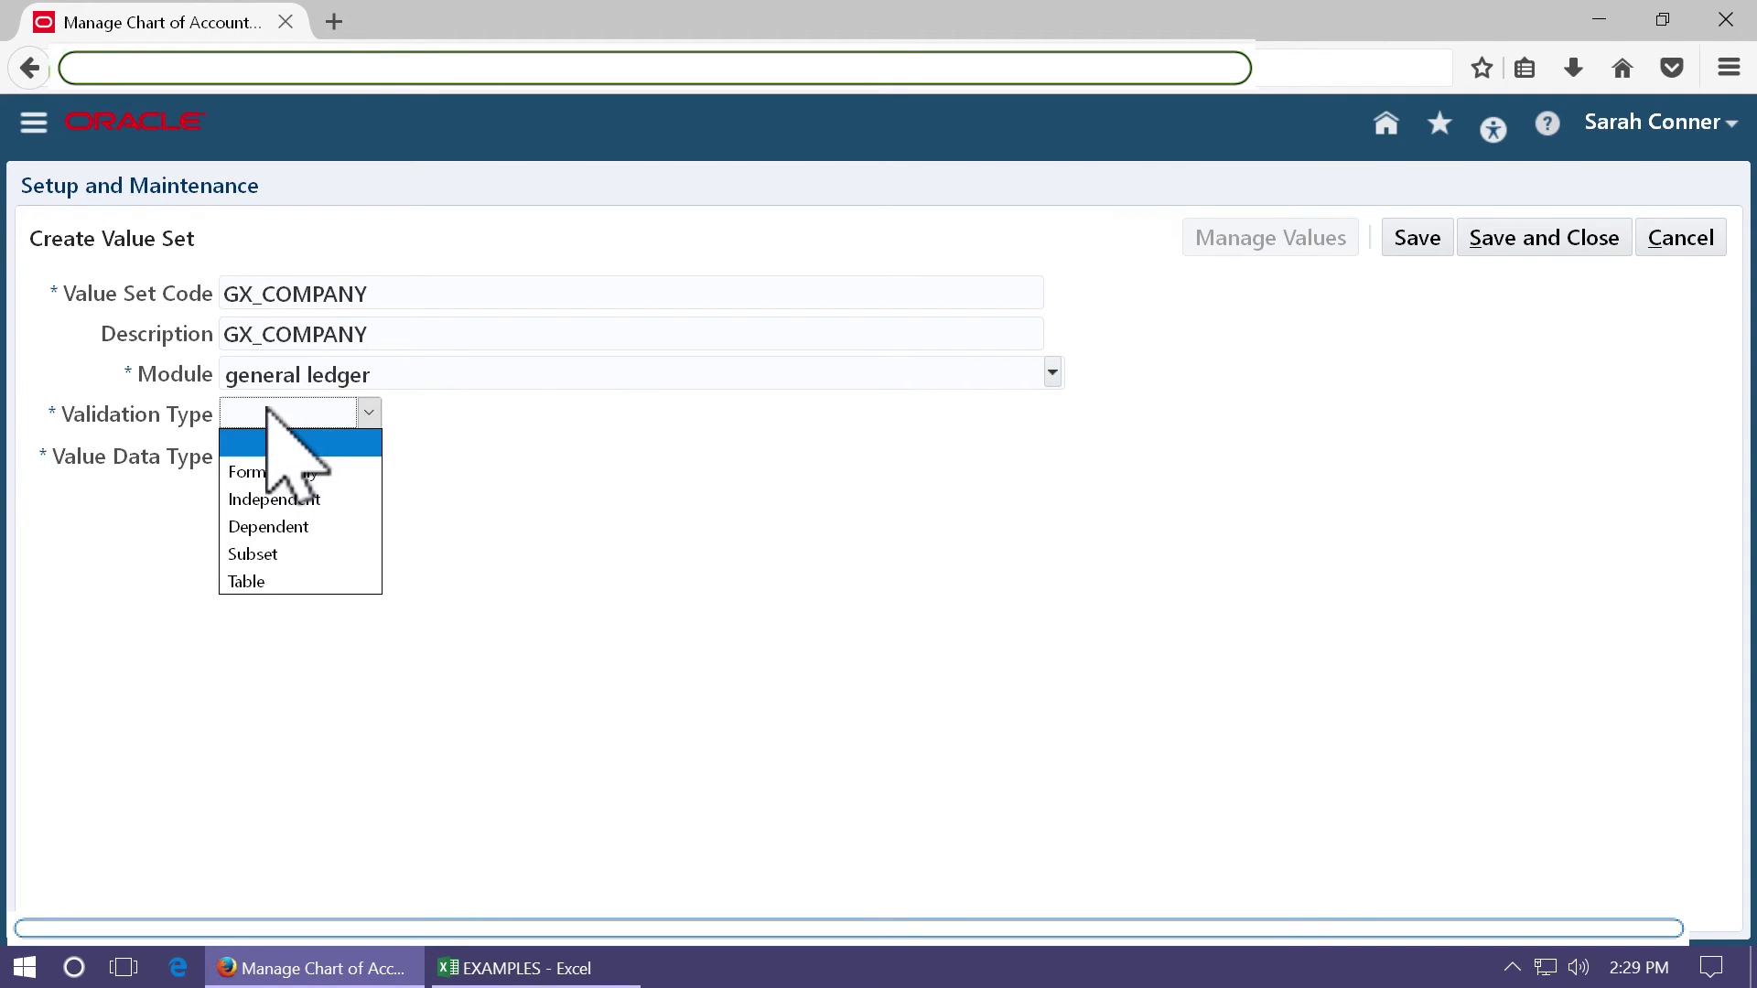
left_click(336, 499)
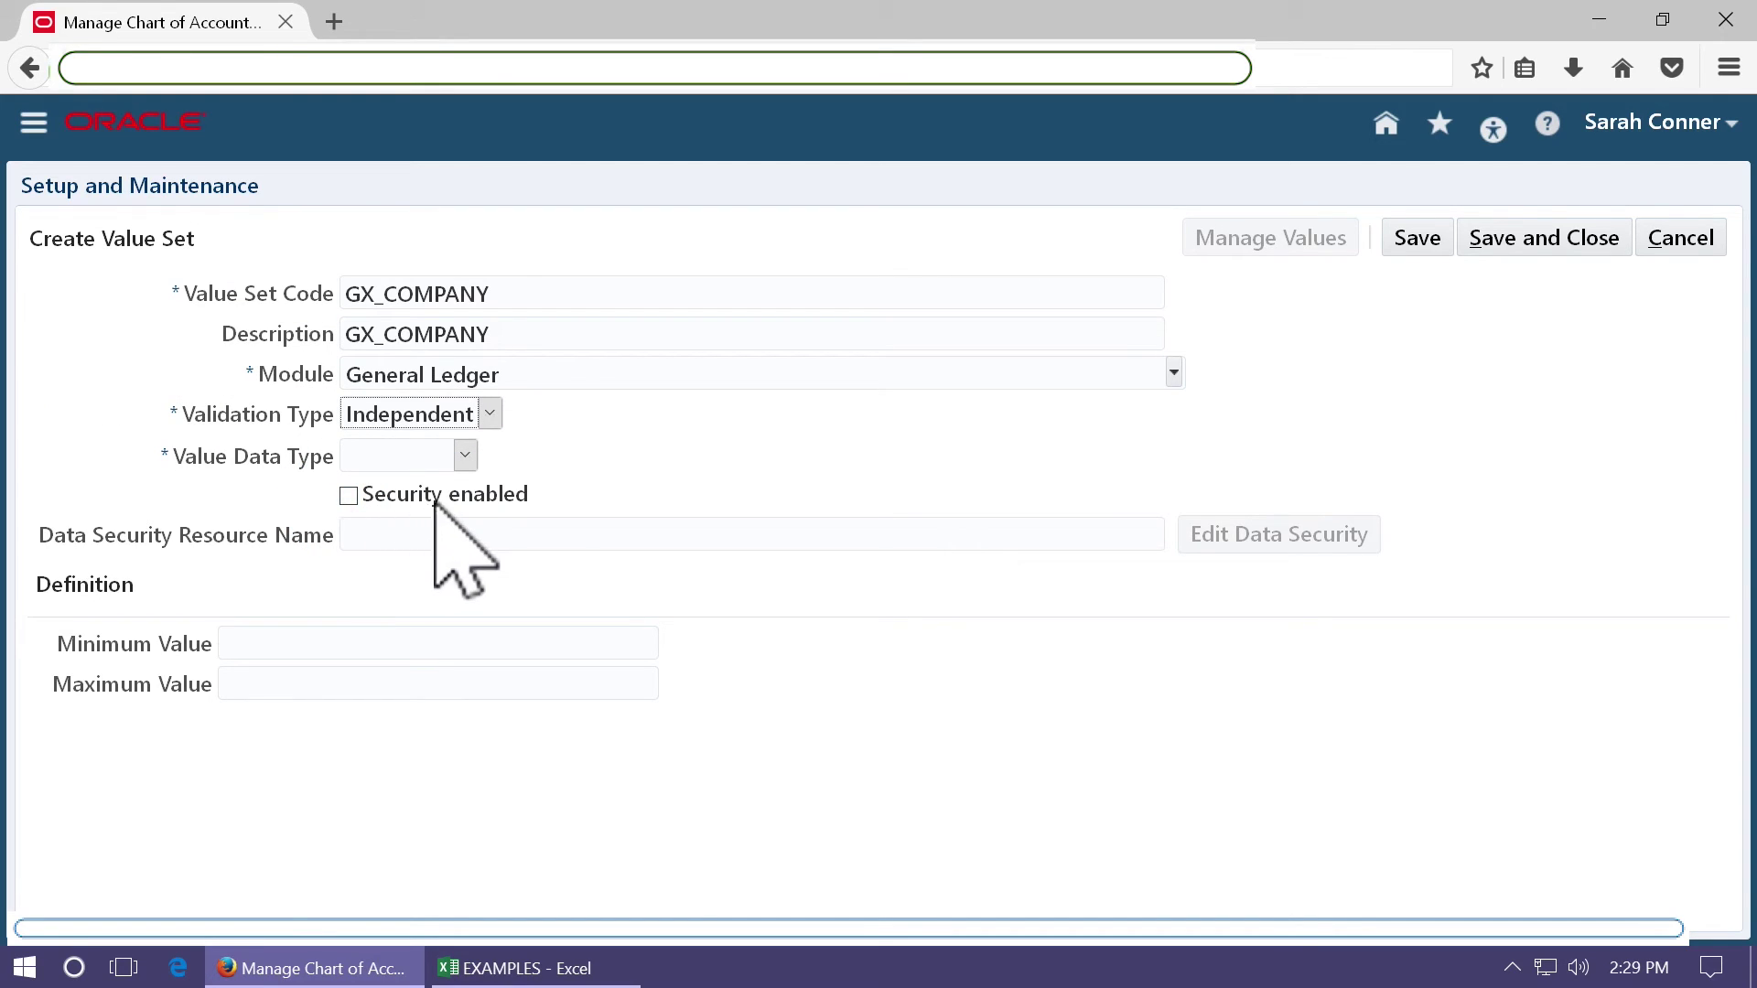
left_click(465, 455)
left_click(436, 508)
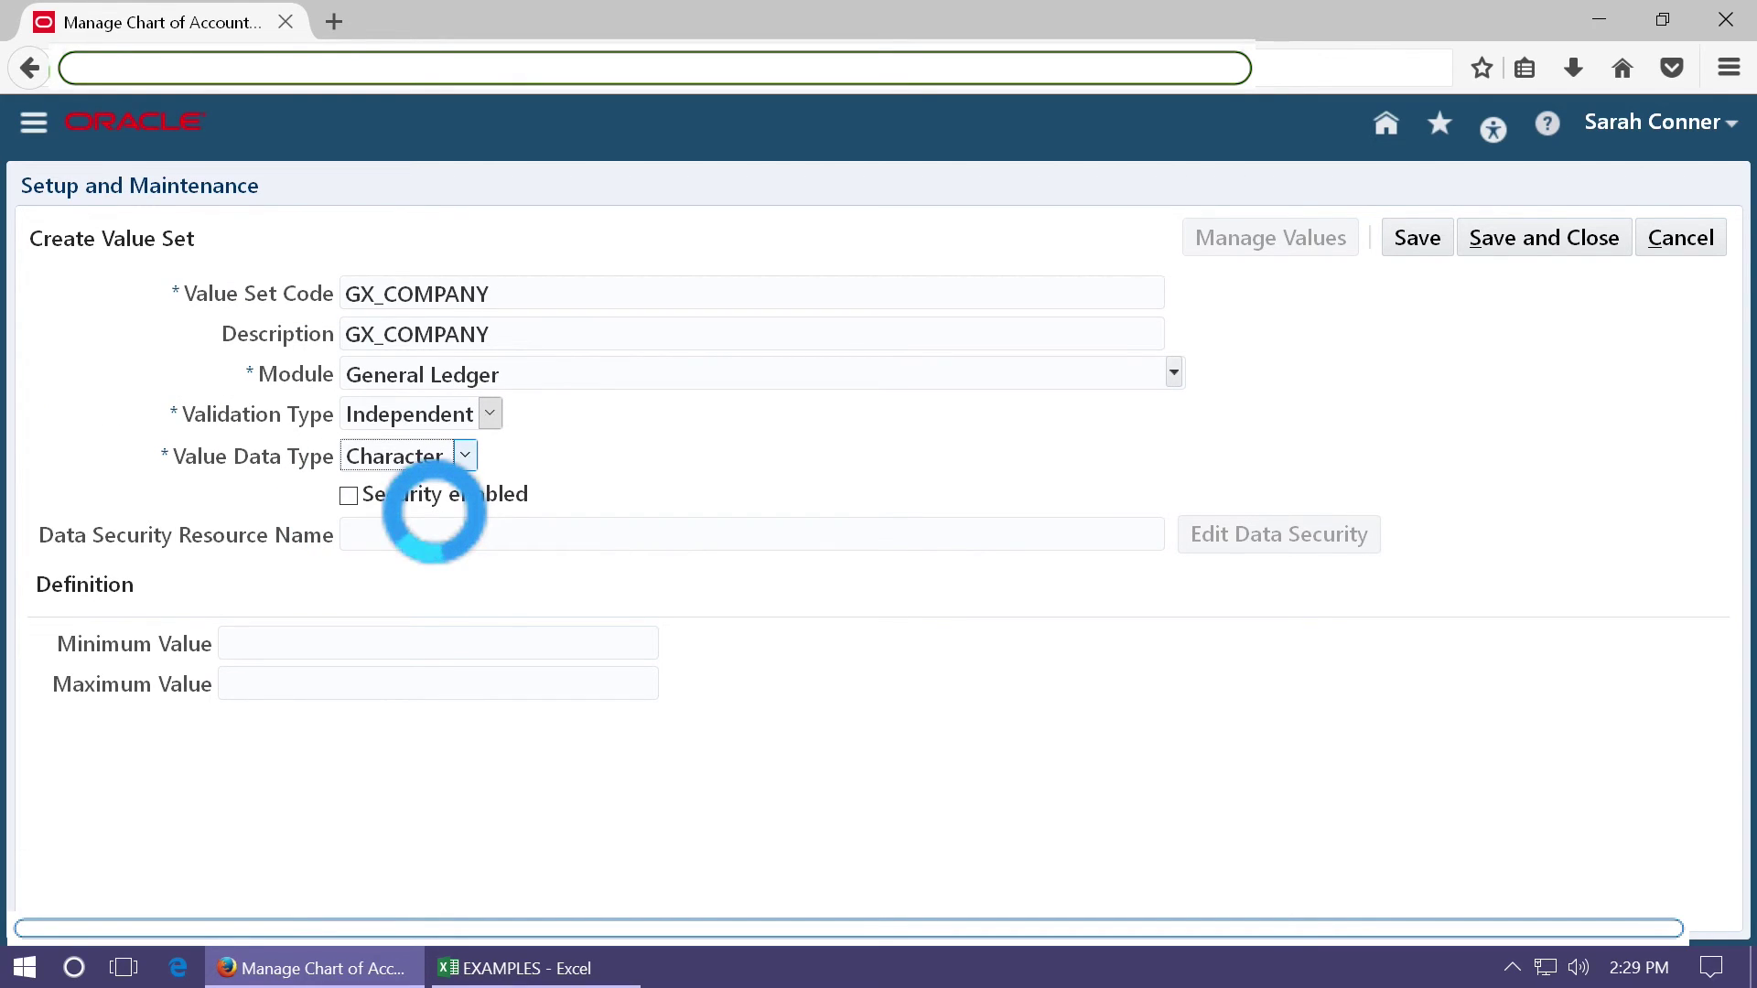
left_click(379, 640)
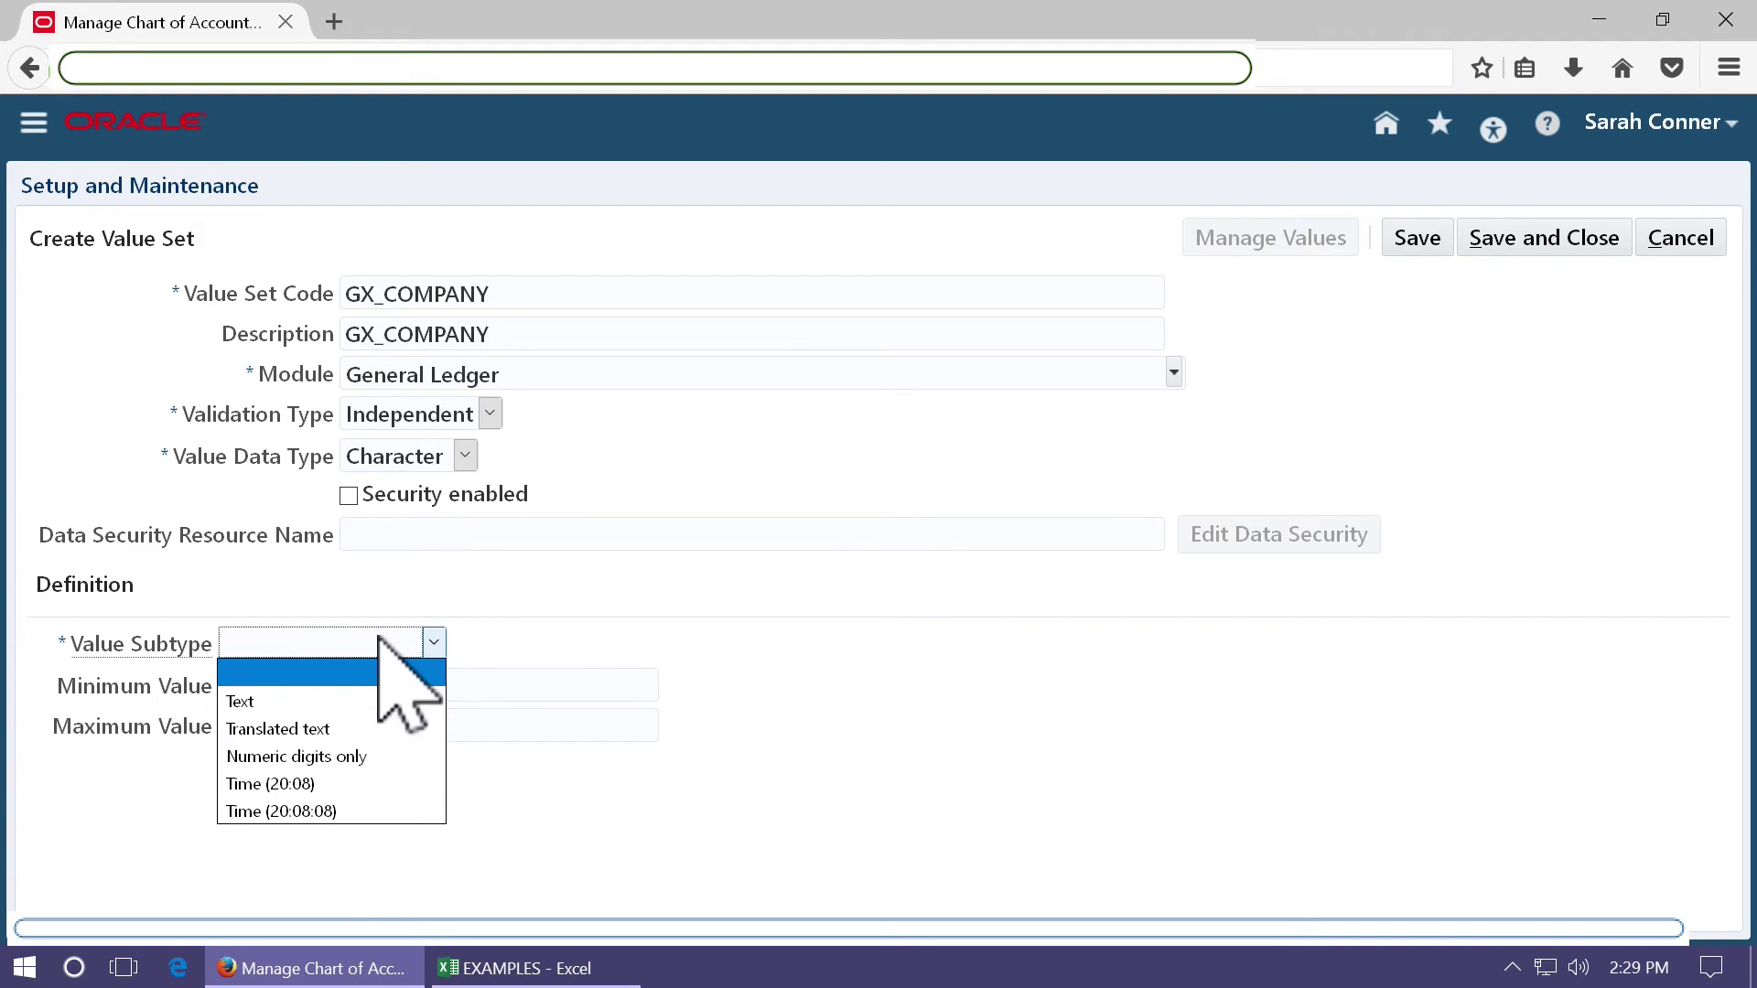
left_click(352, 699)
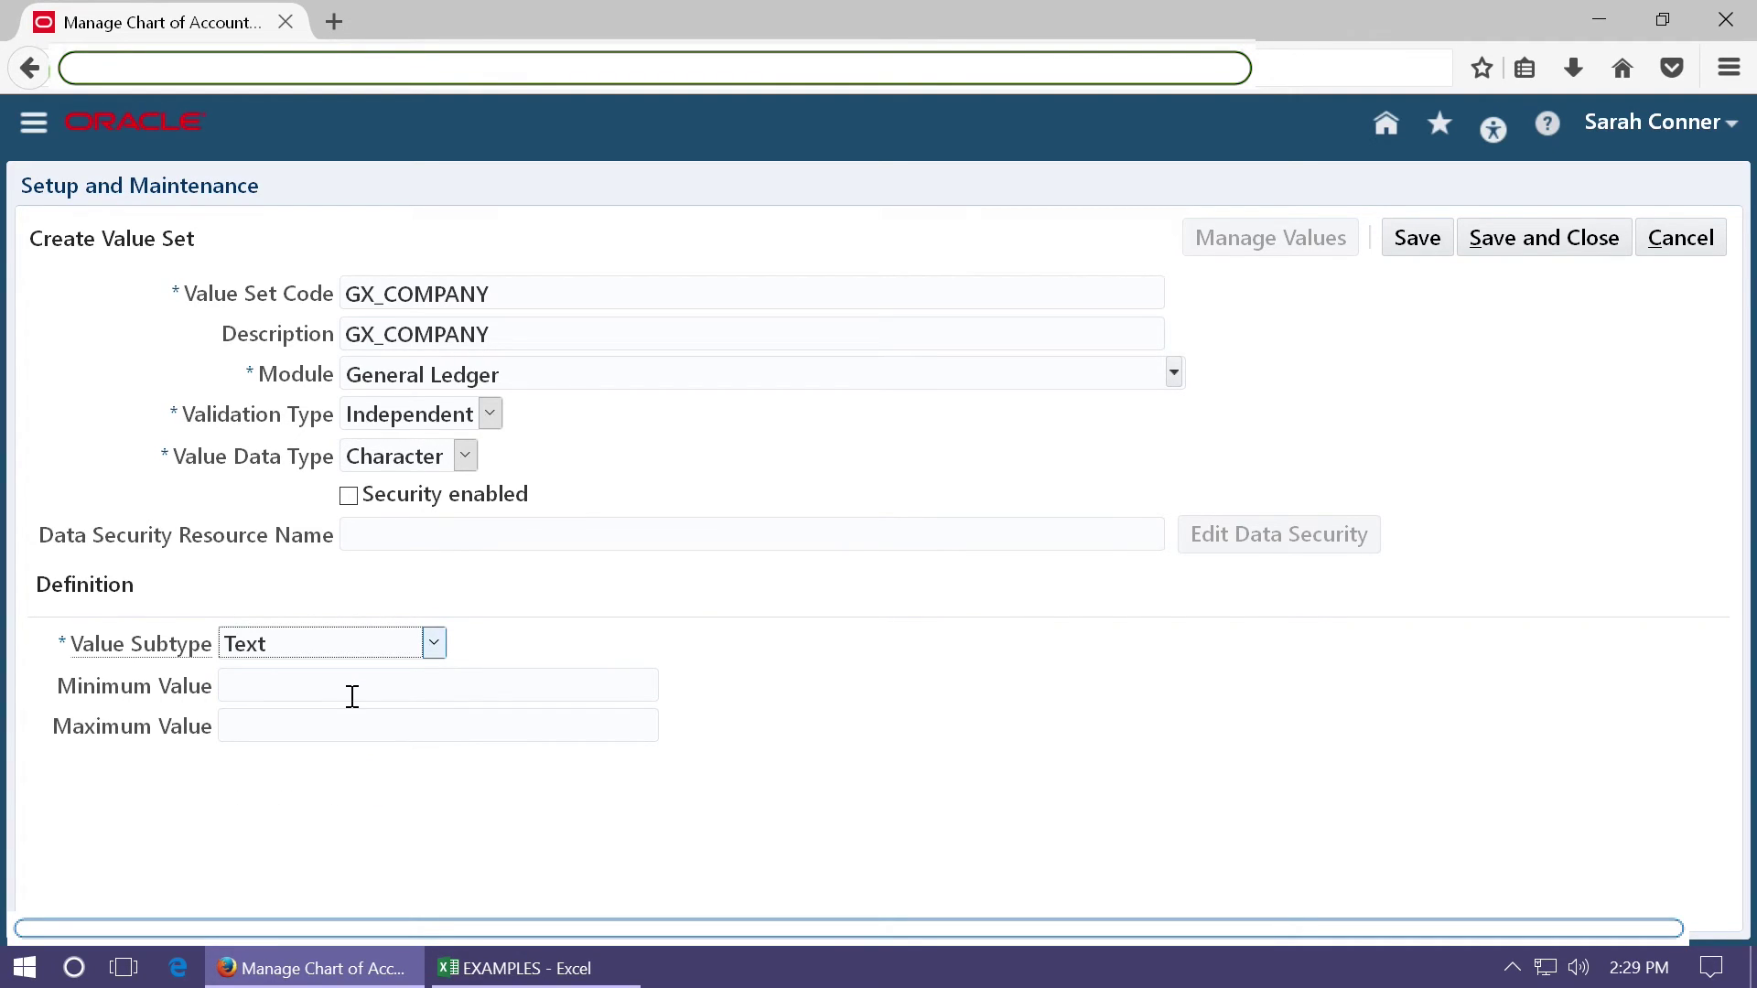
left_click(323, 690)
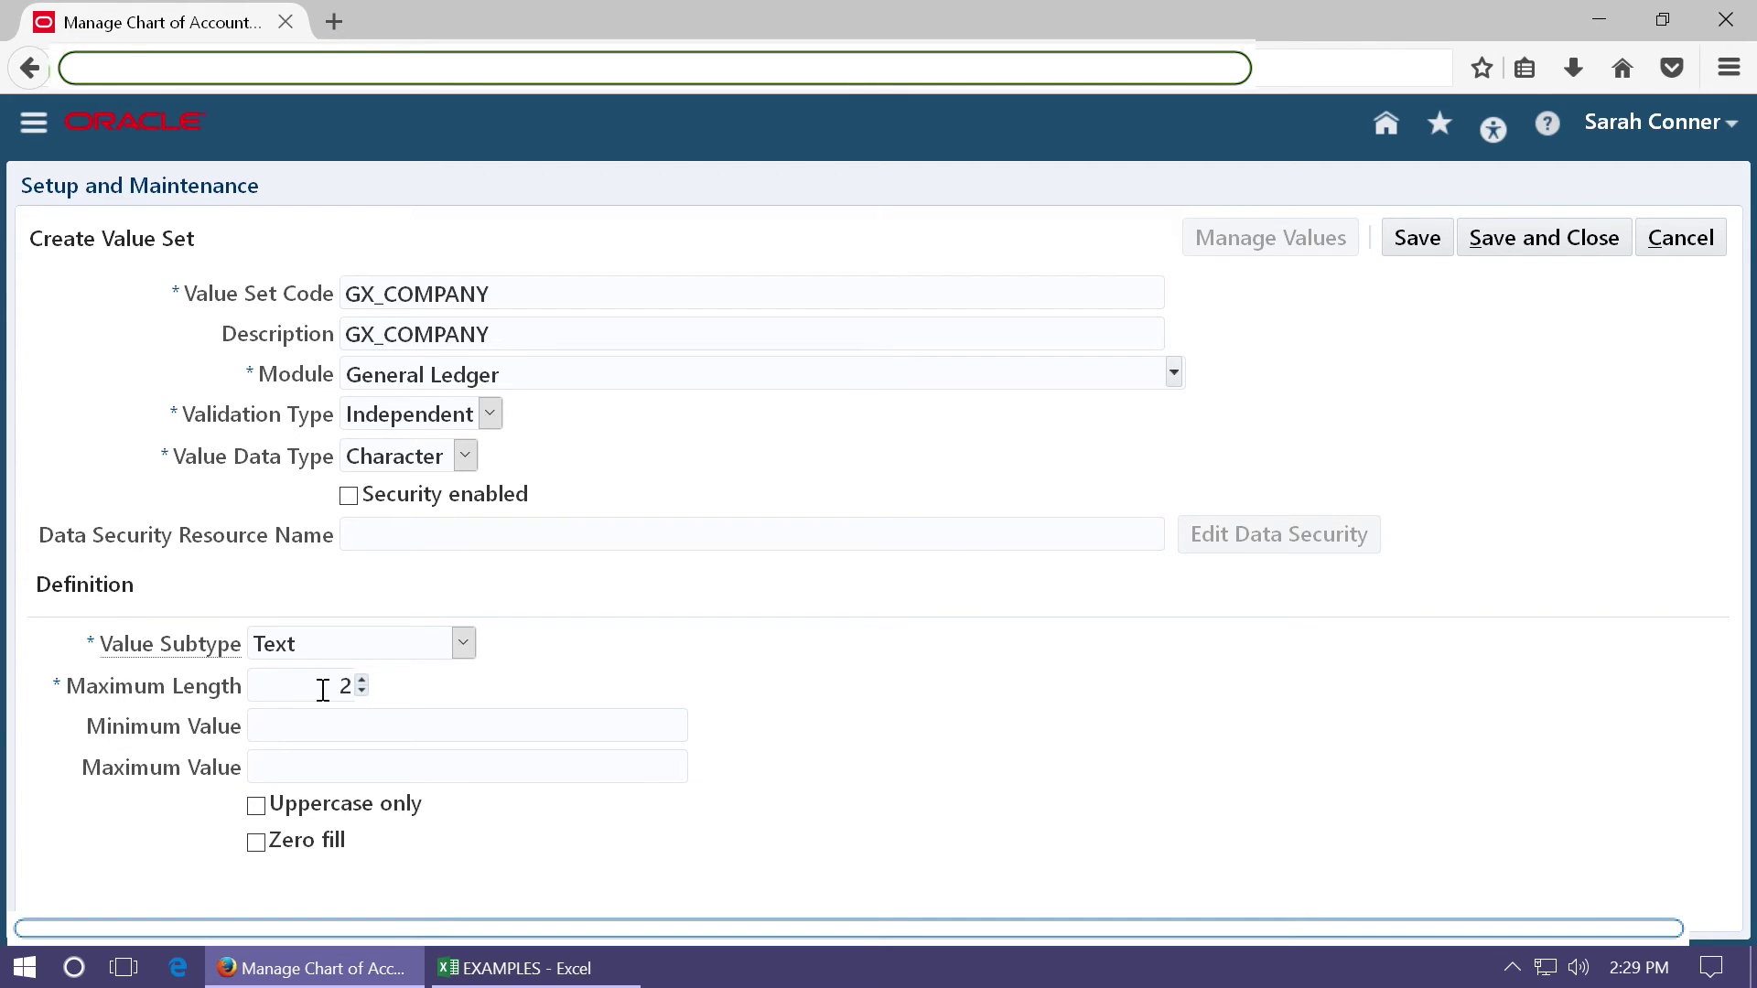
left_click(1554, 235)
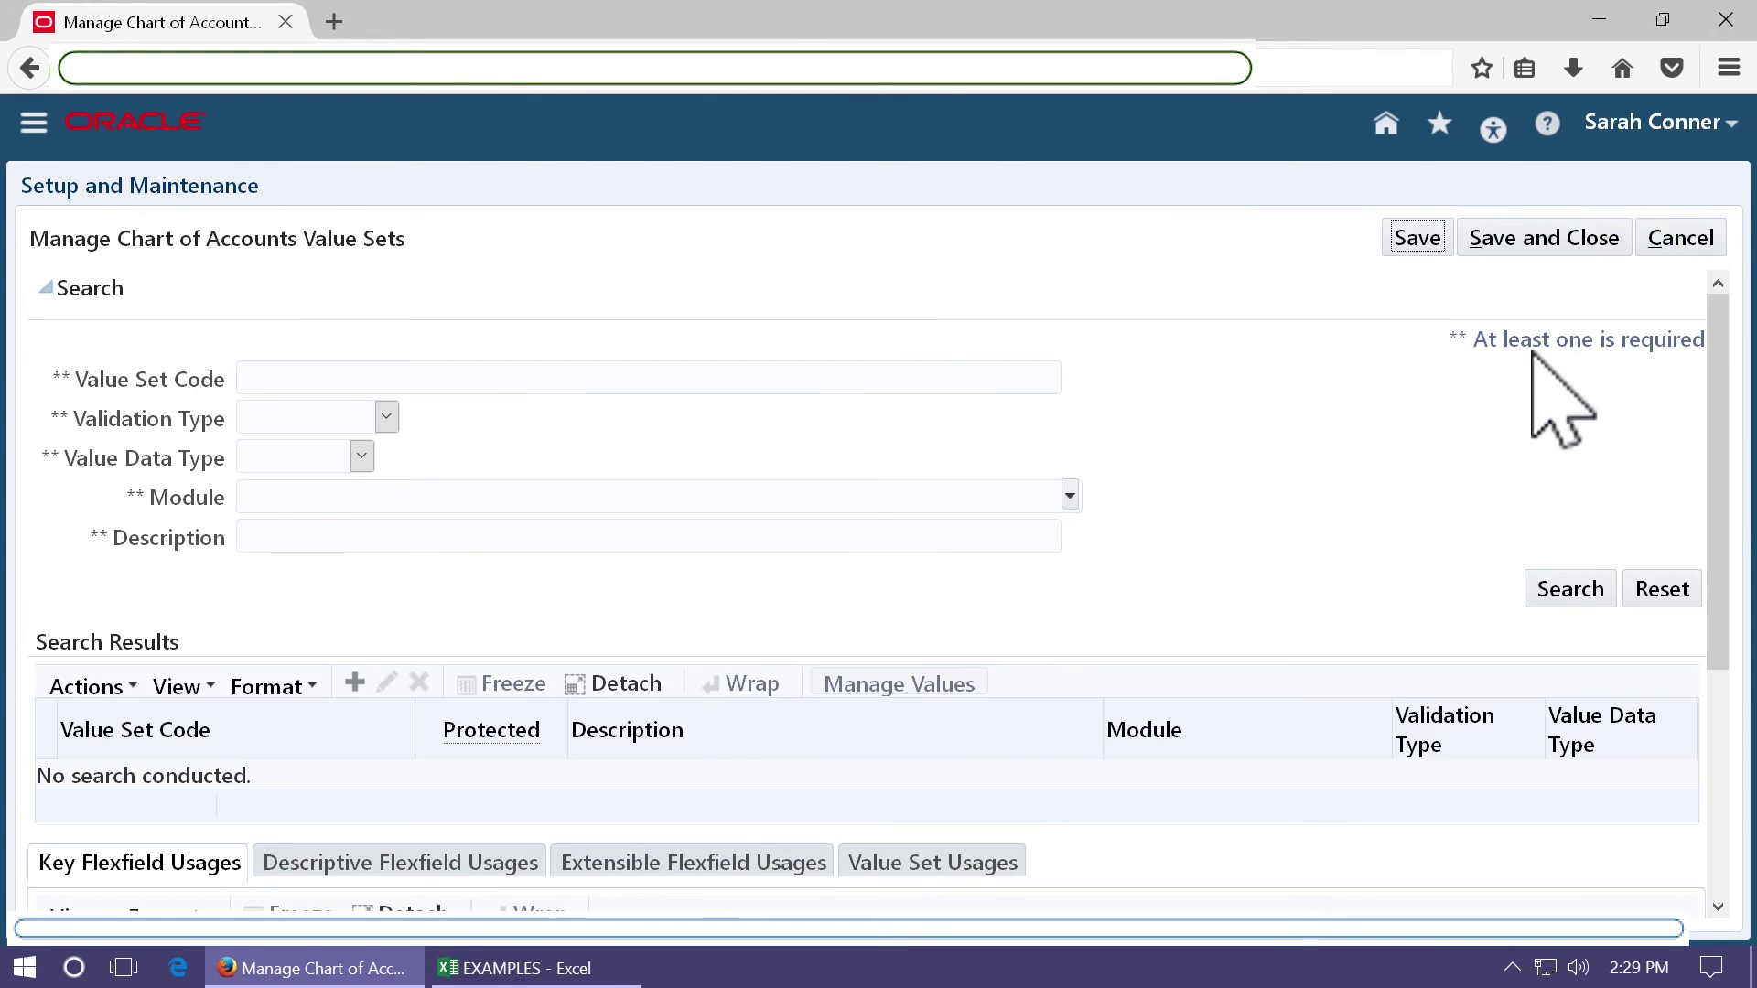
Start another value set with code and description GX_DEPARTMENT and module General Ledger.
left_click(355, 683)
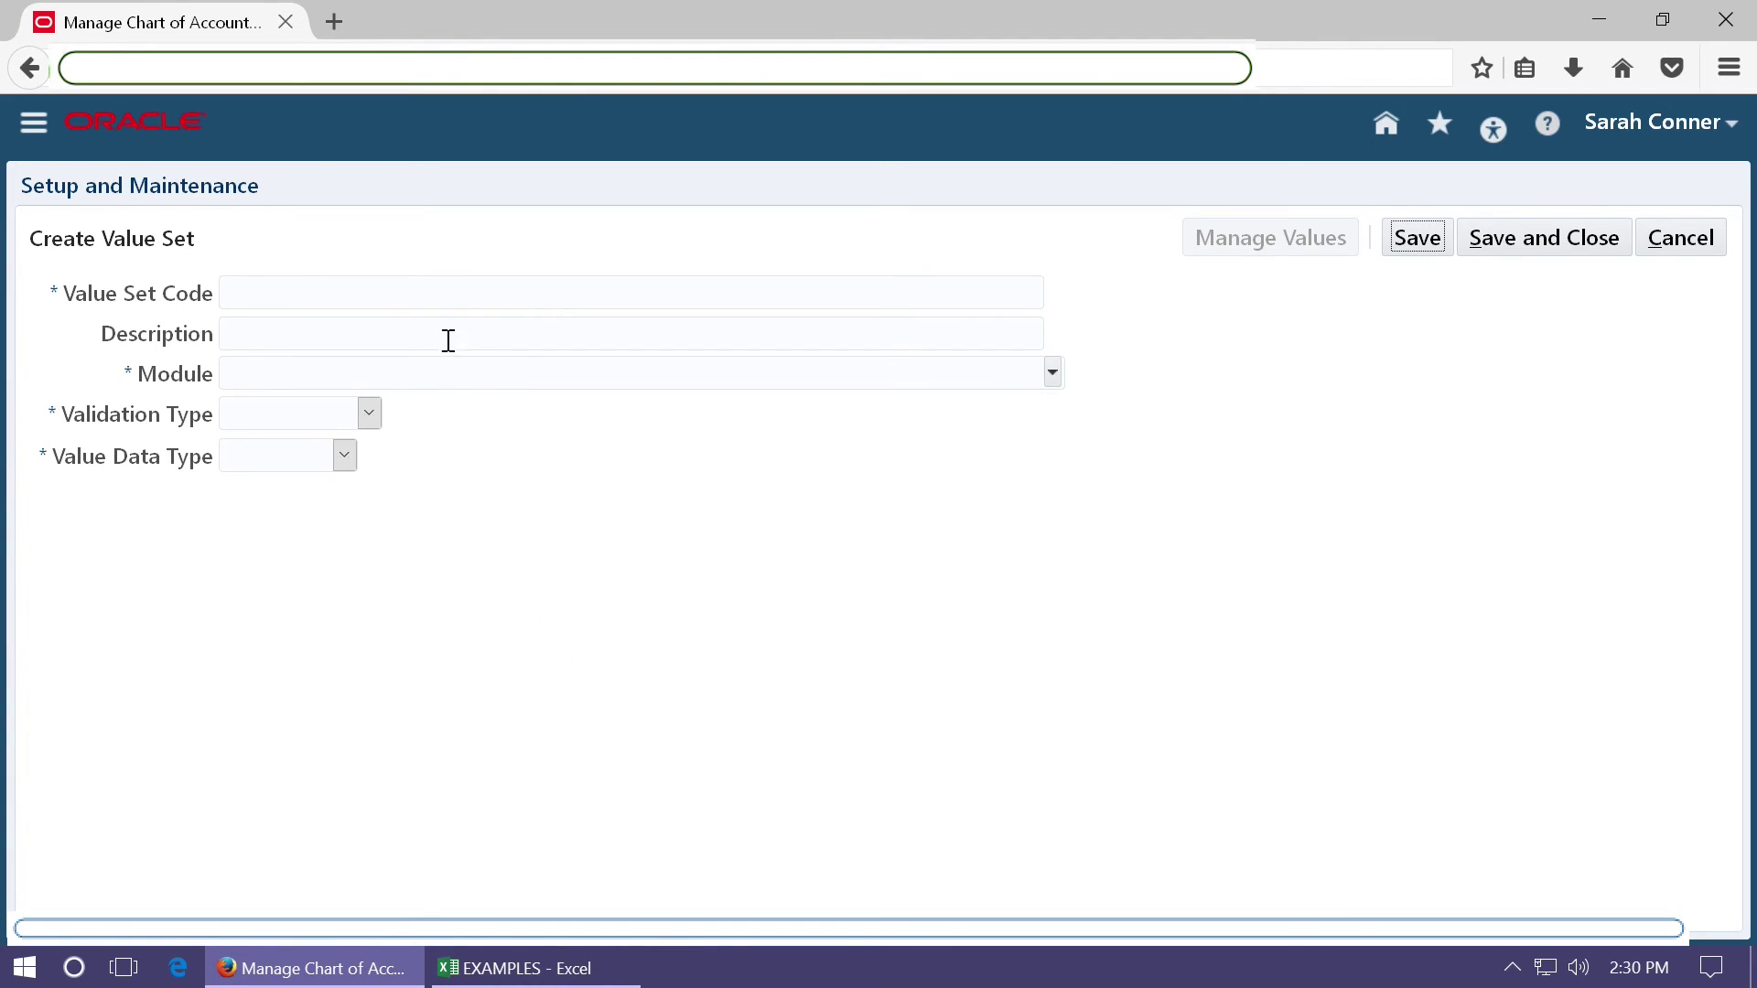
left_click(450, 293)
type("GX_DEPARTMENT")
key("shift+Tab")
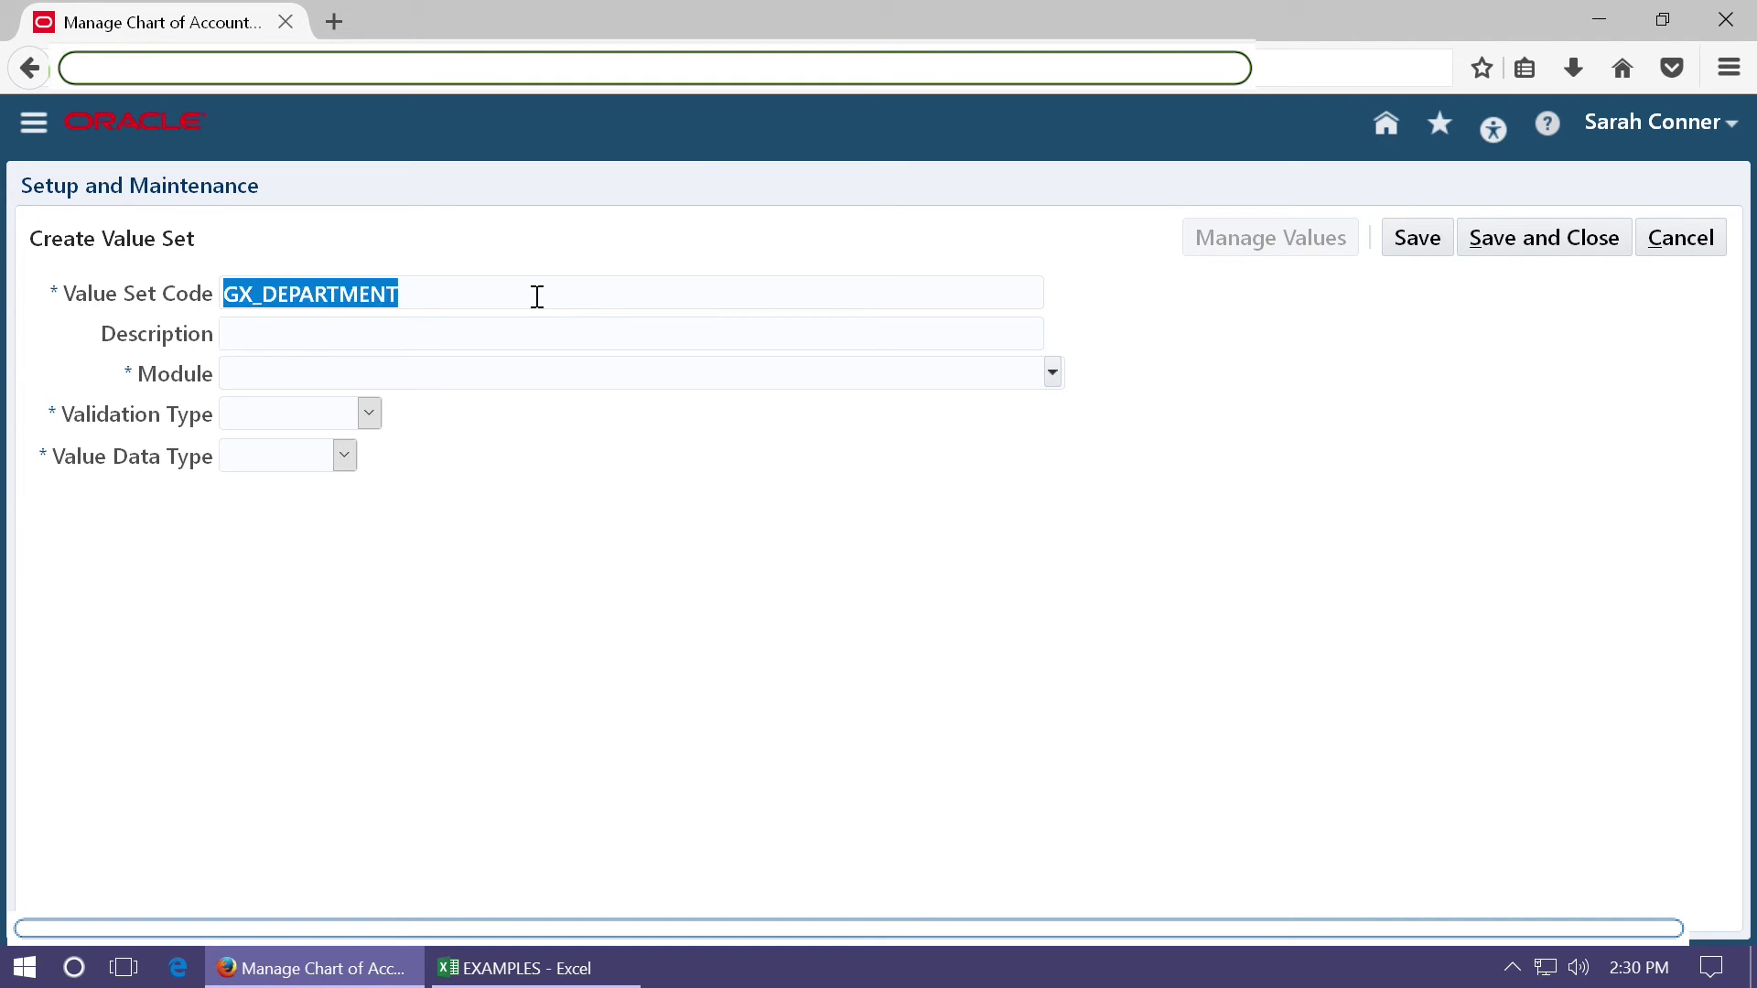
key("ctrl+c")
key("Tab")
key("ctrl+v")
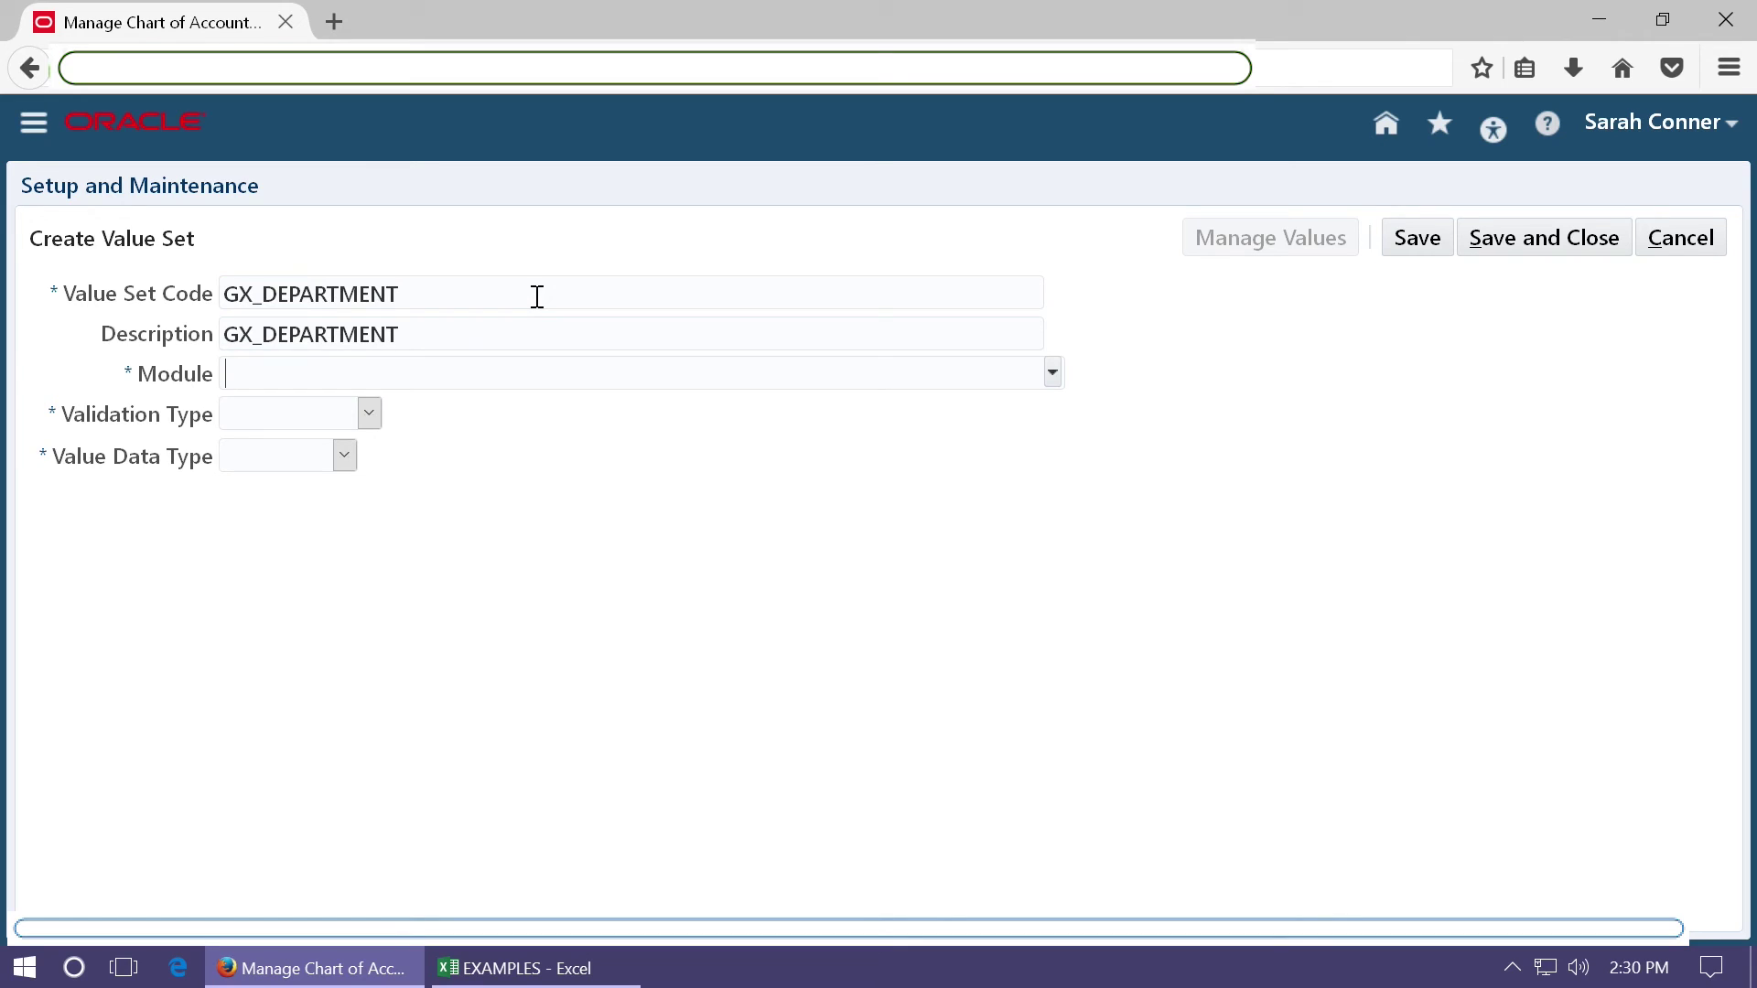
key("Tab")
type("General ledger")
key("Tab")
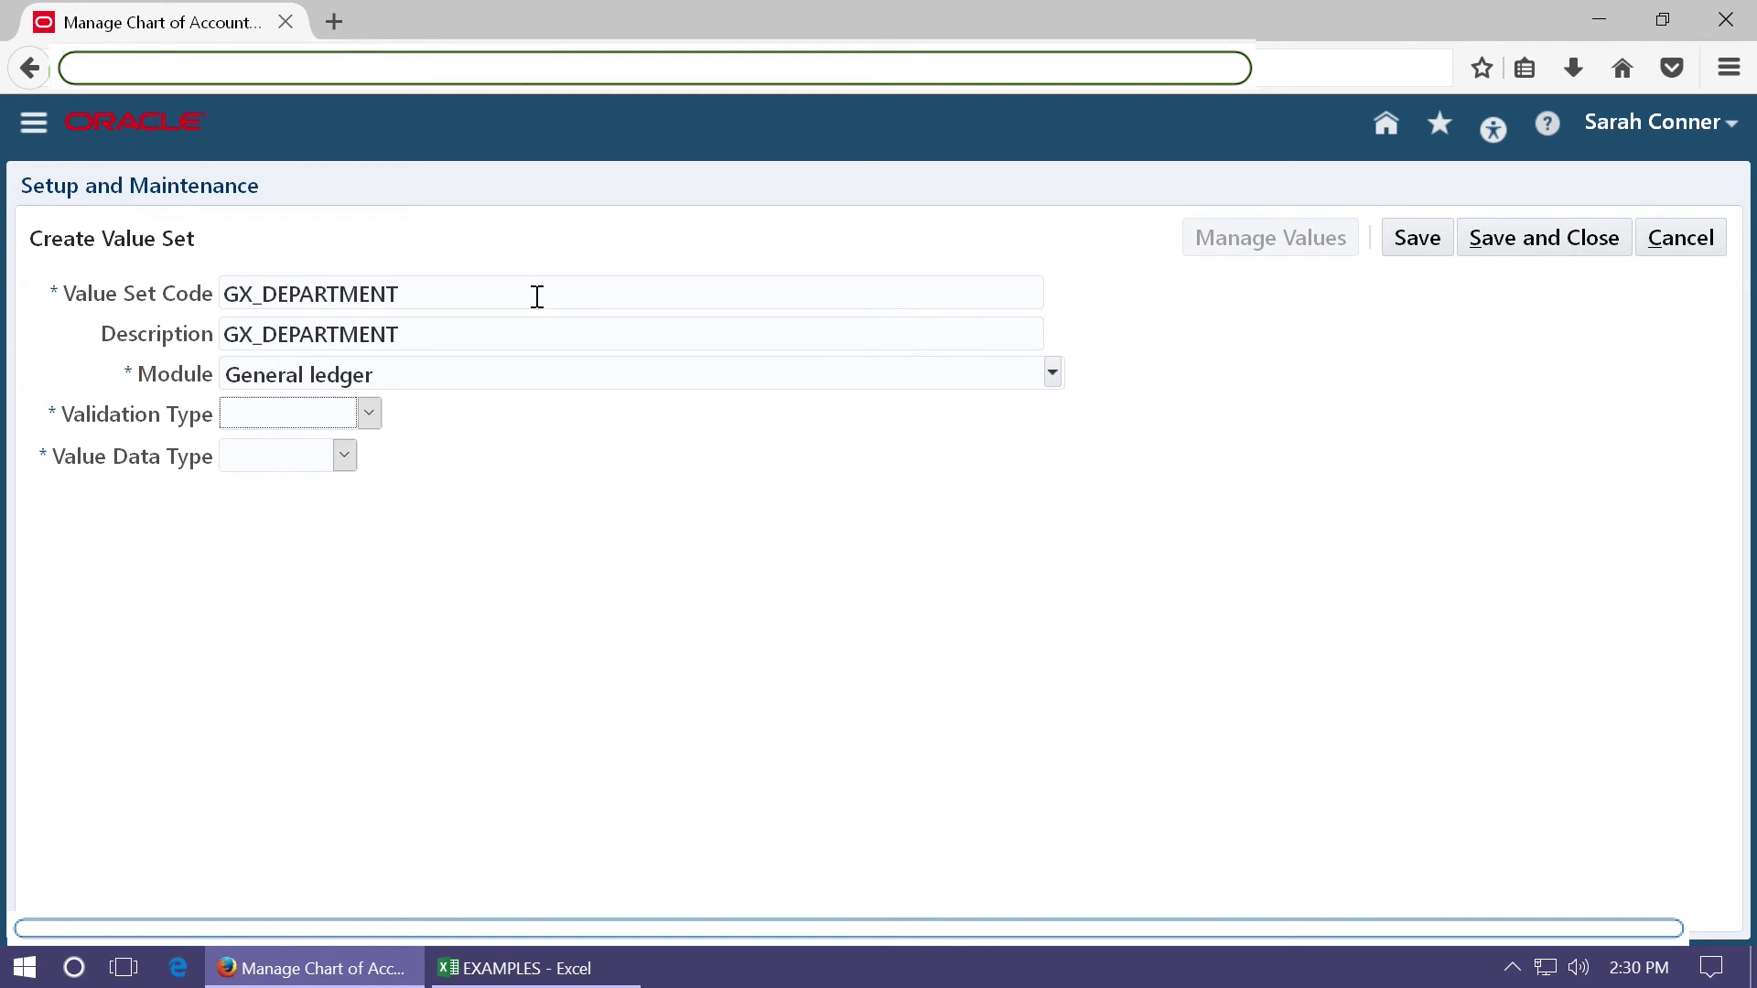
Make it Independent, Character, Text with maximum length 3, and save and close.
left_click(368, 414)
left_click(338, 498)
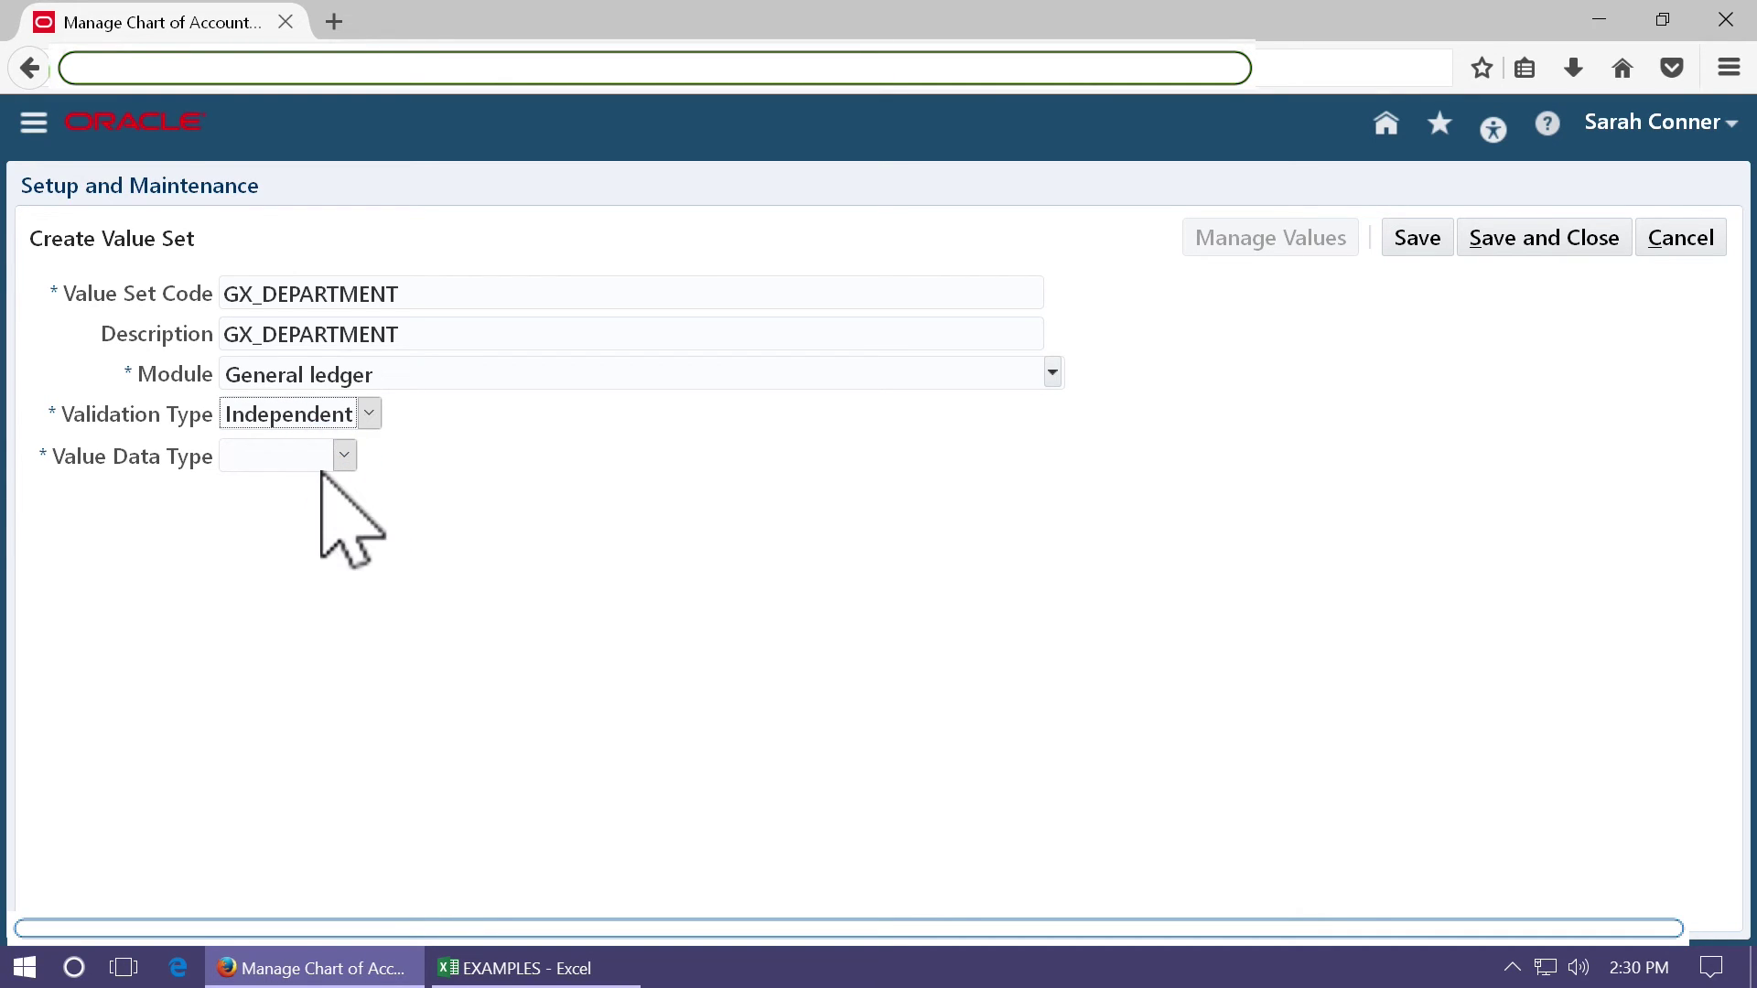
left_click(465, 455)
left_click(420, 515)
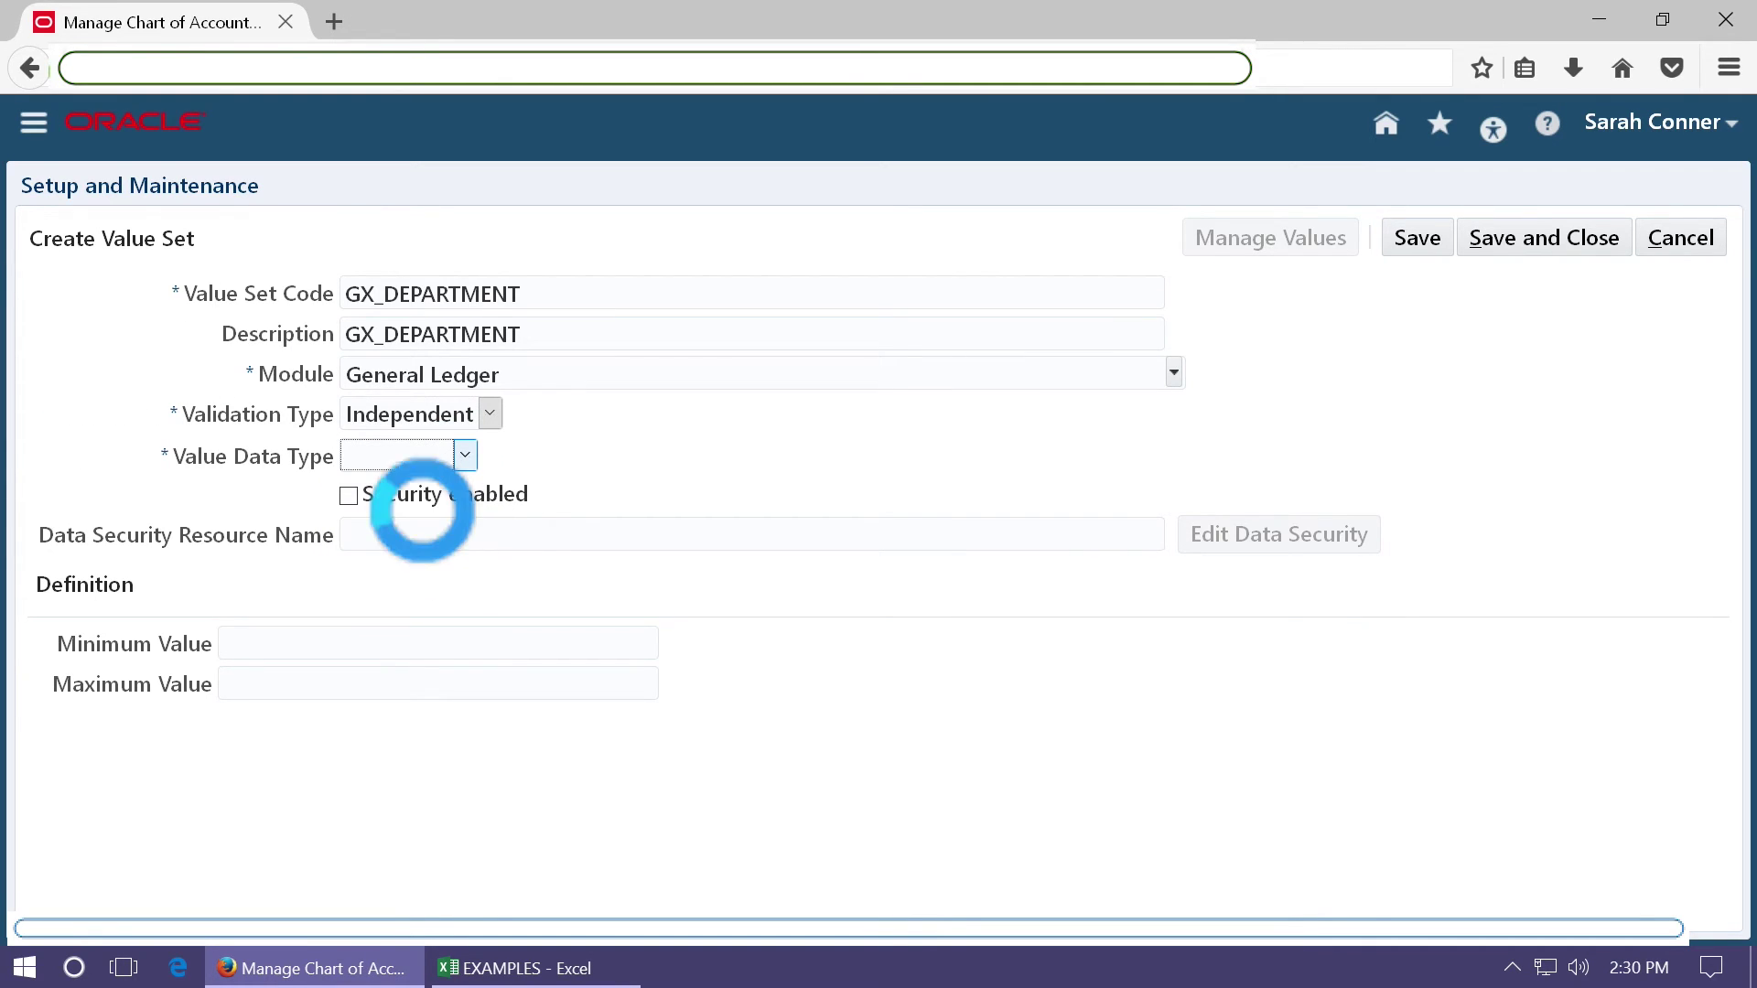
left_click(322, 644)
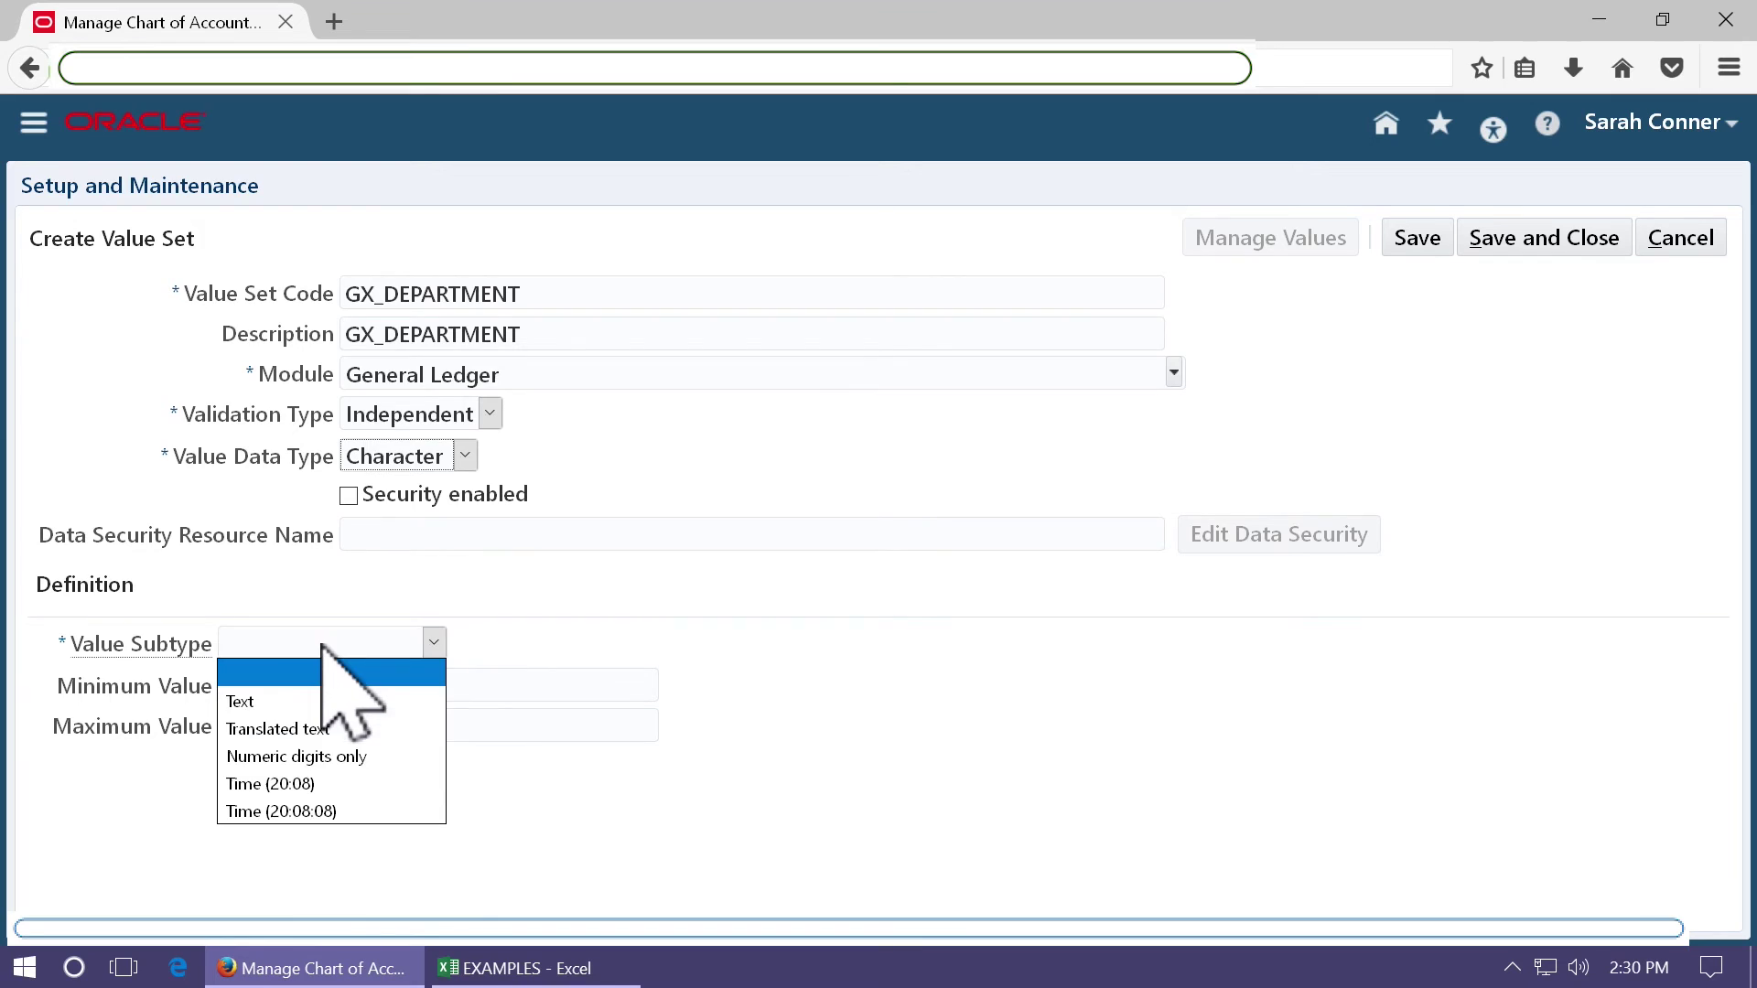
left_click(323, 701)
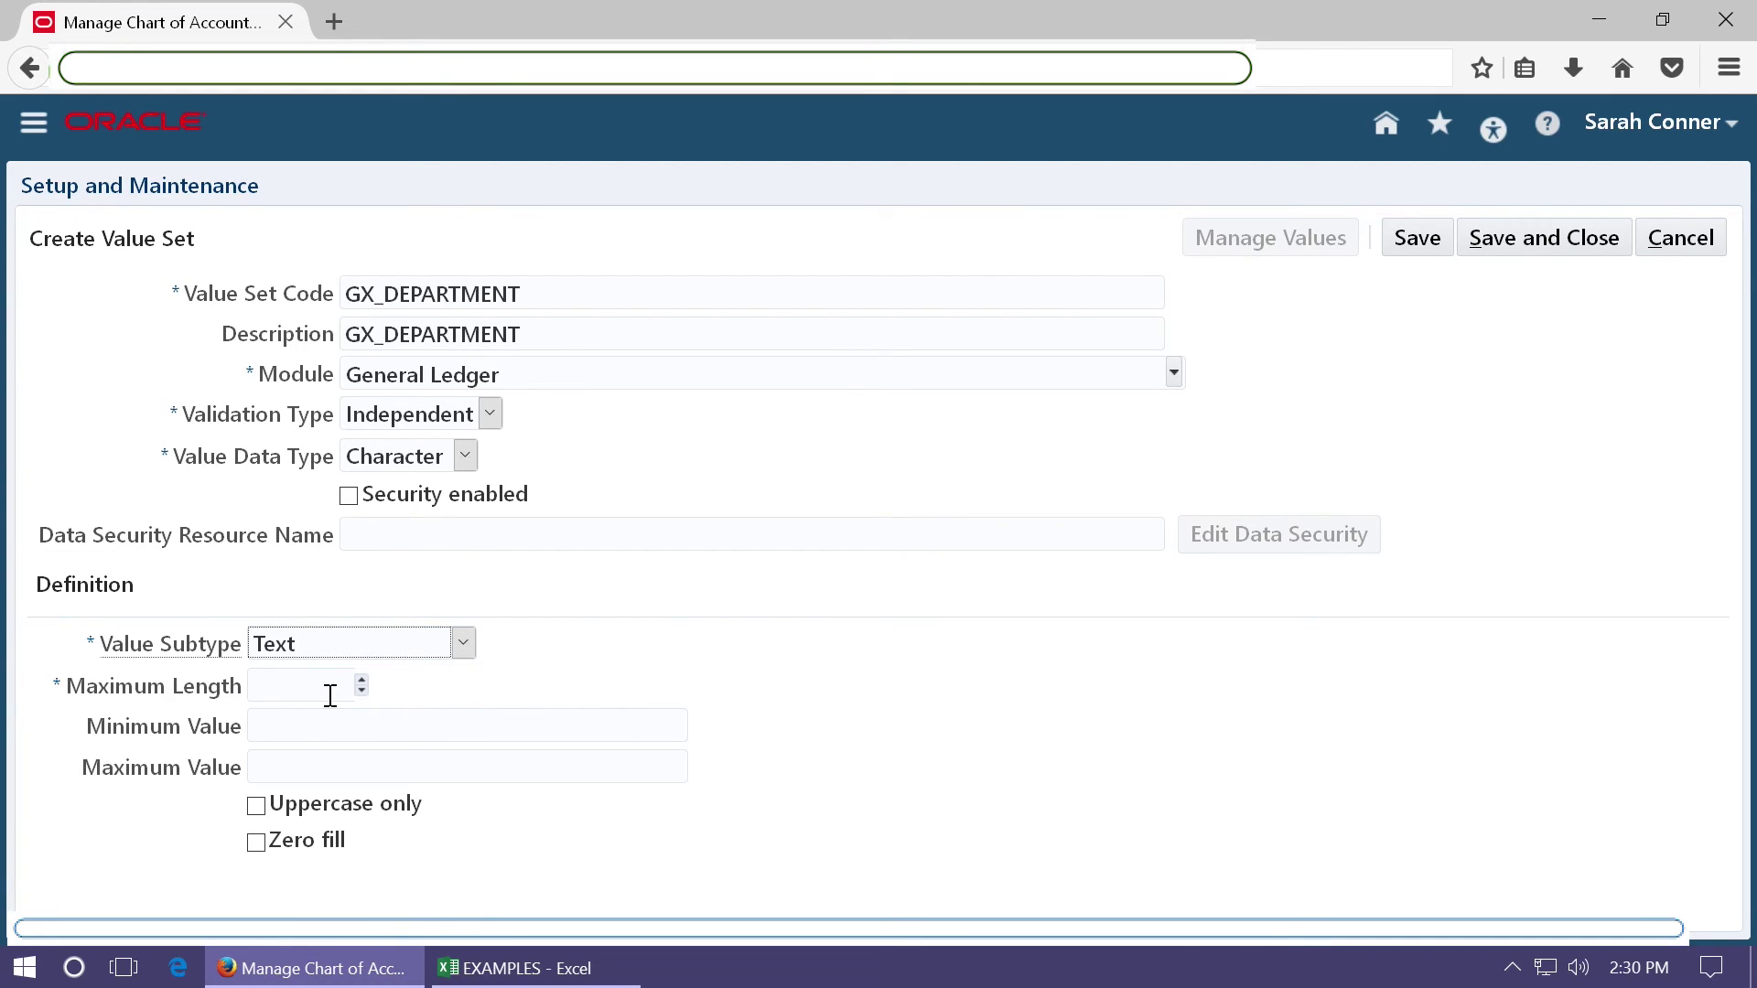
left_click(330, 695)
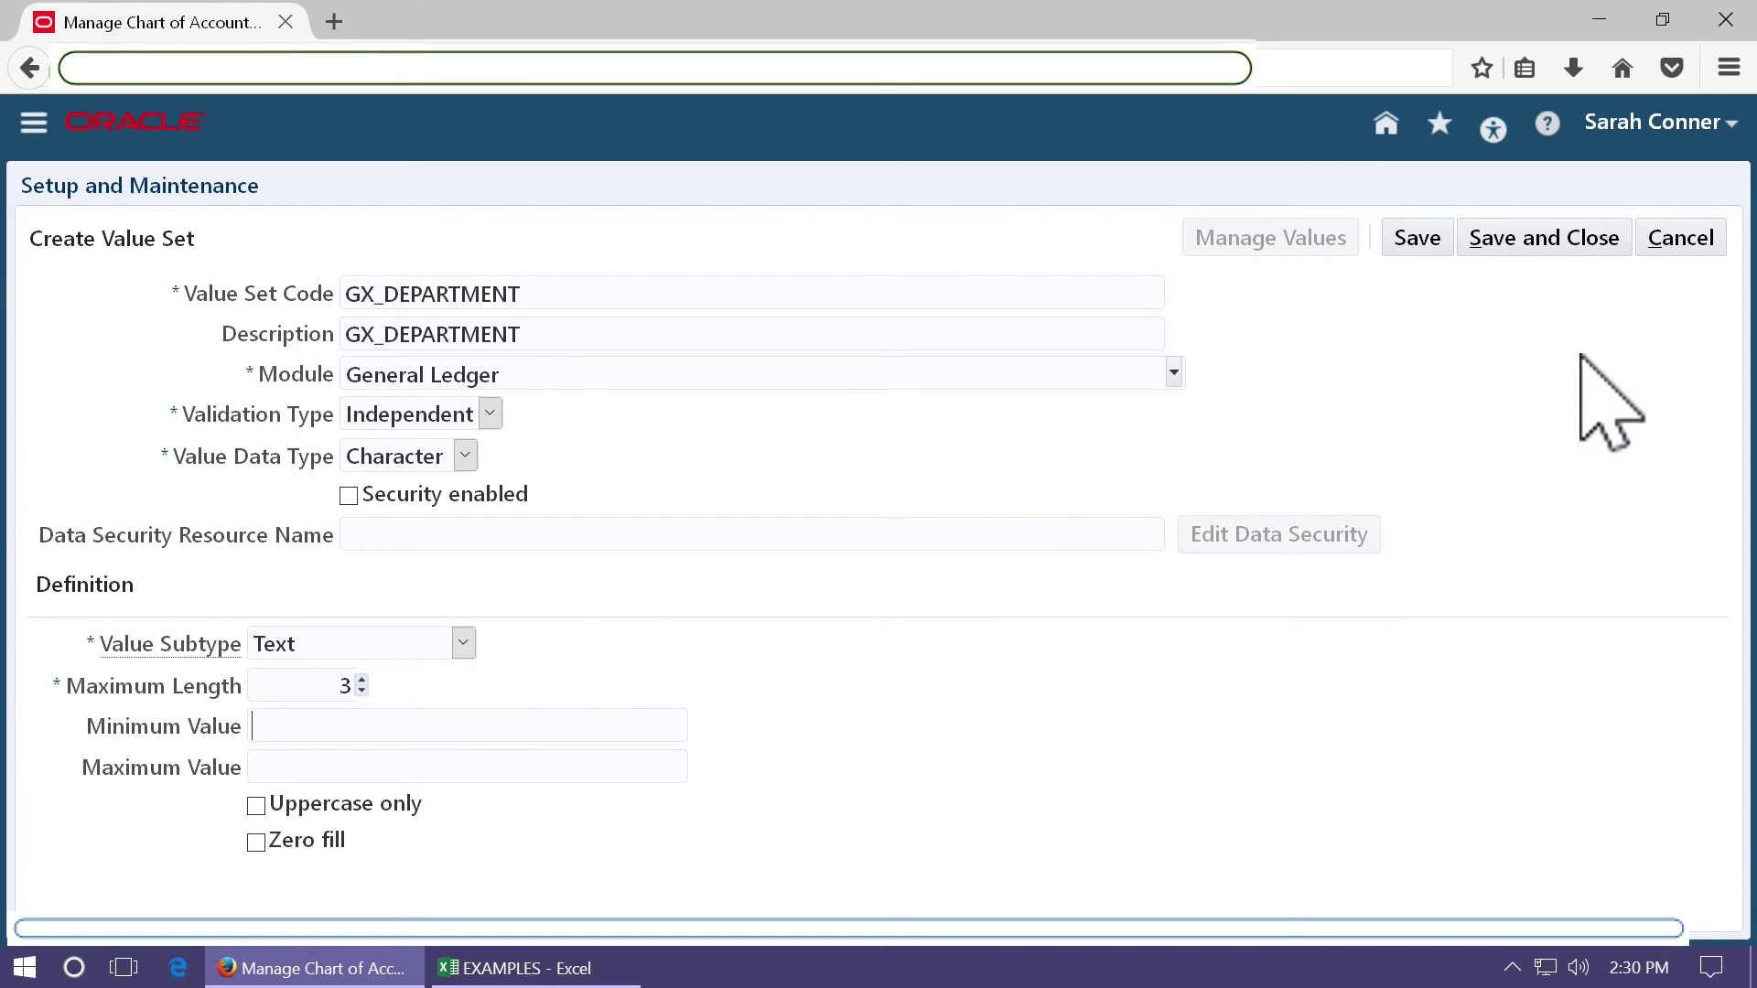
left_click(1551, 241)
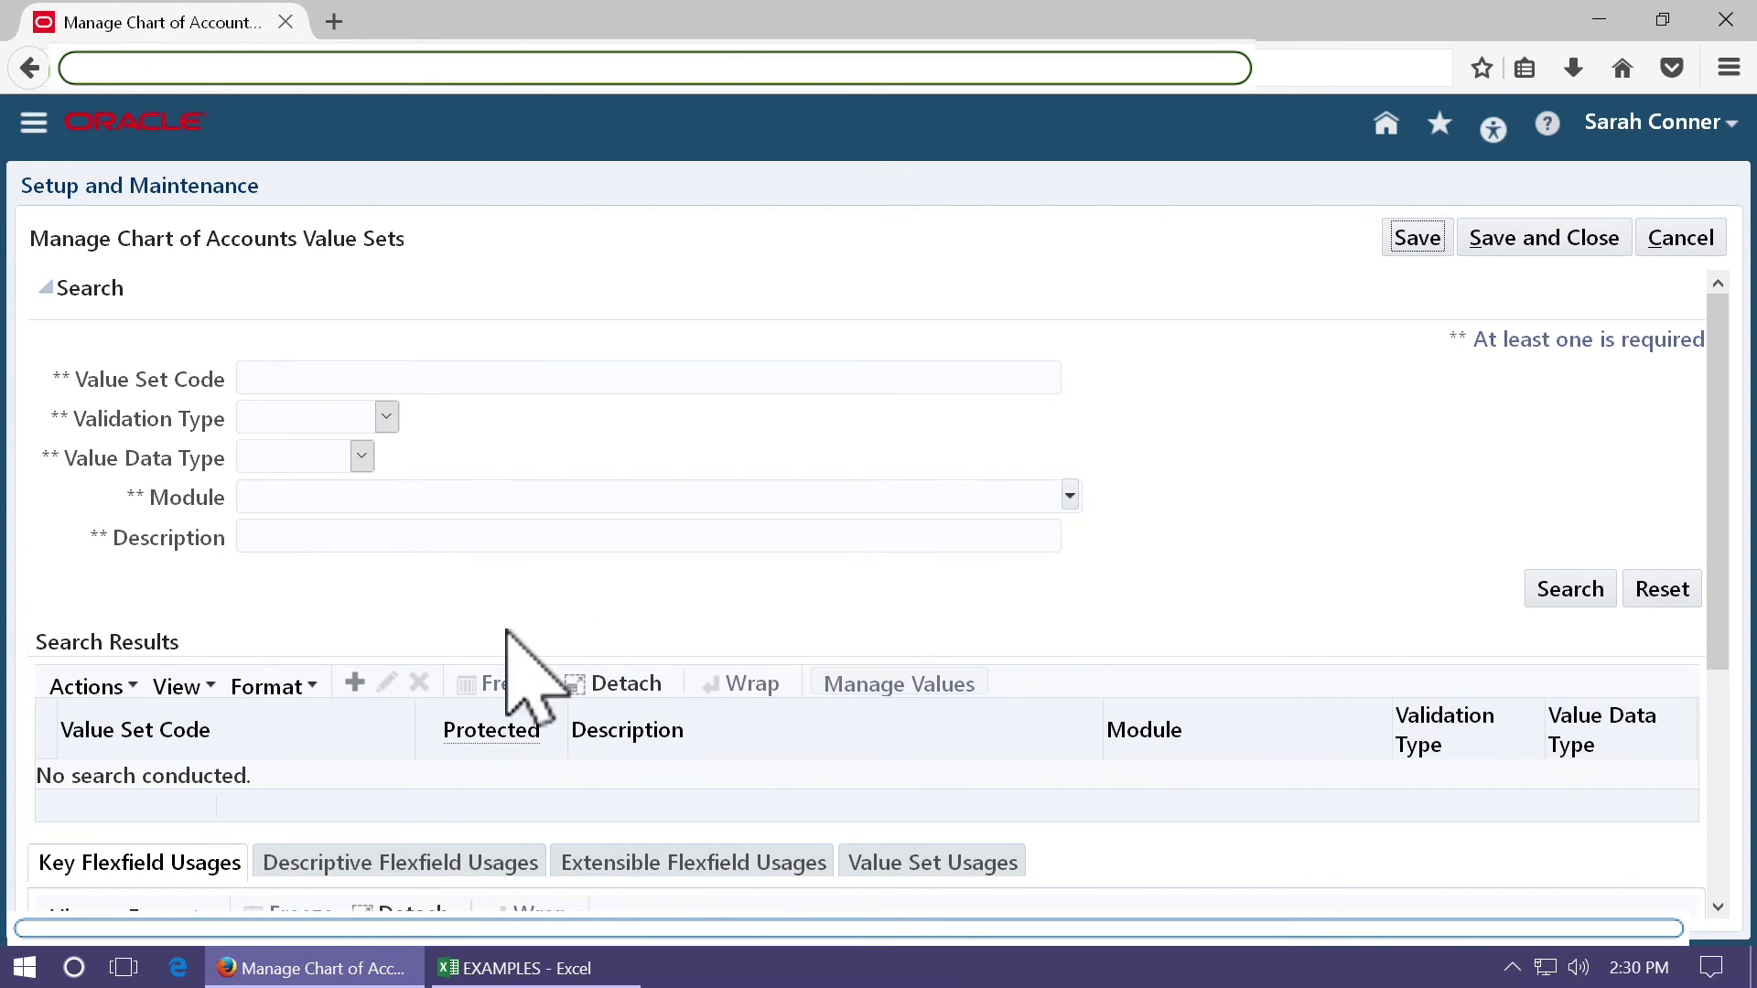
left_click(356, 683)
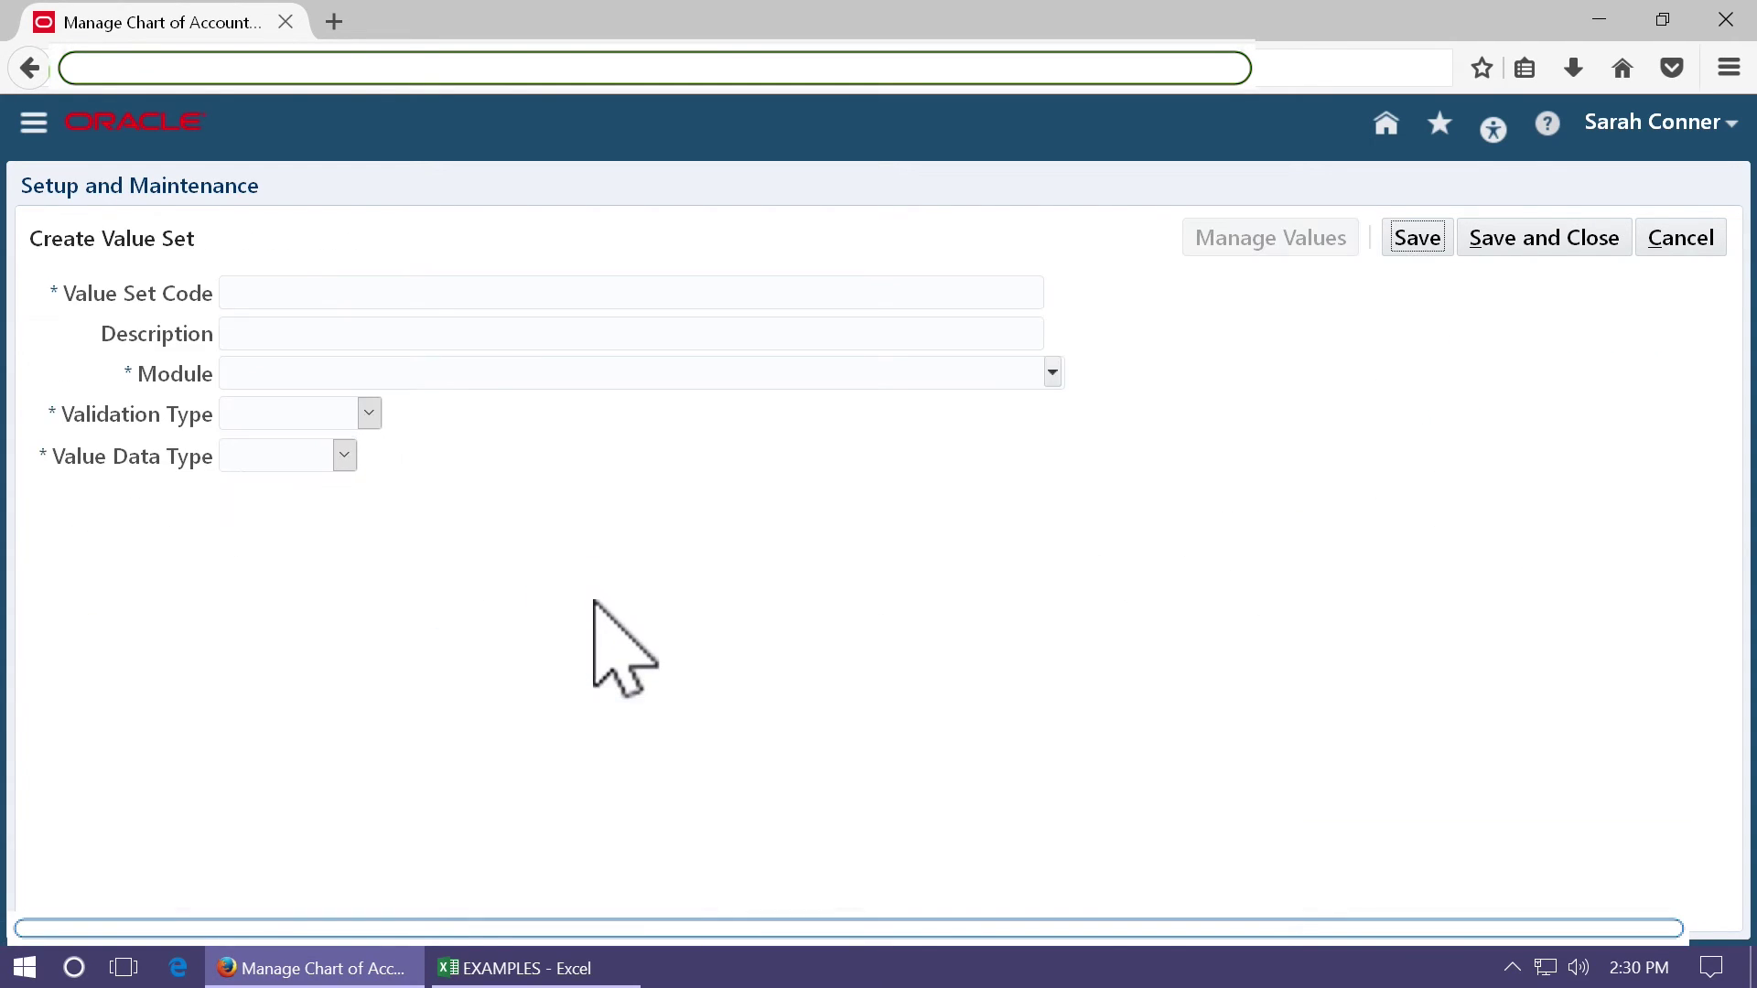
left_click(418, 298)
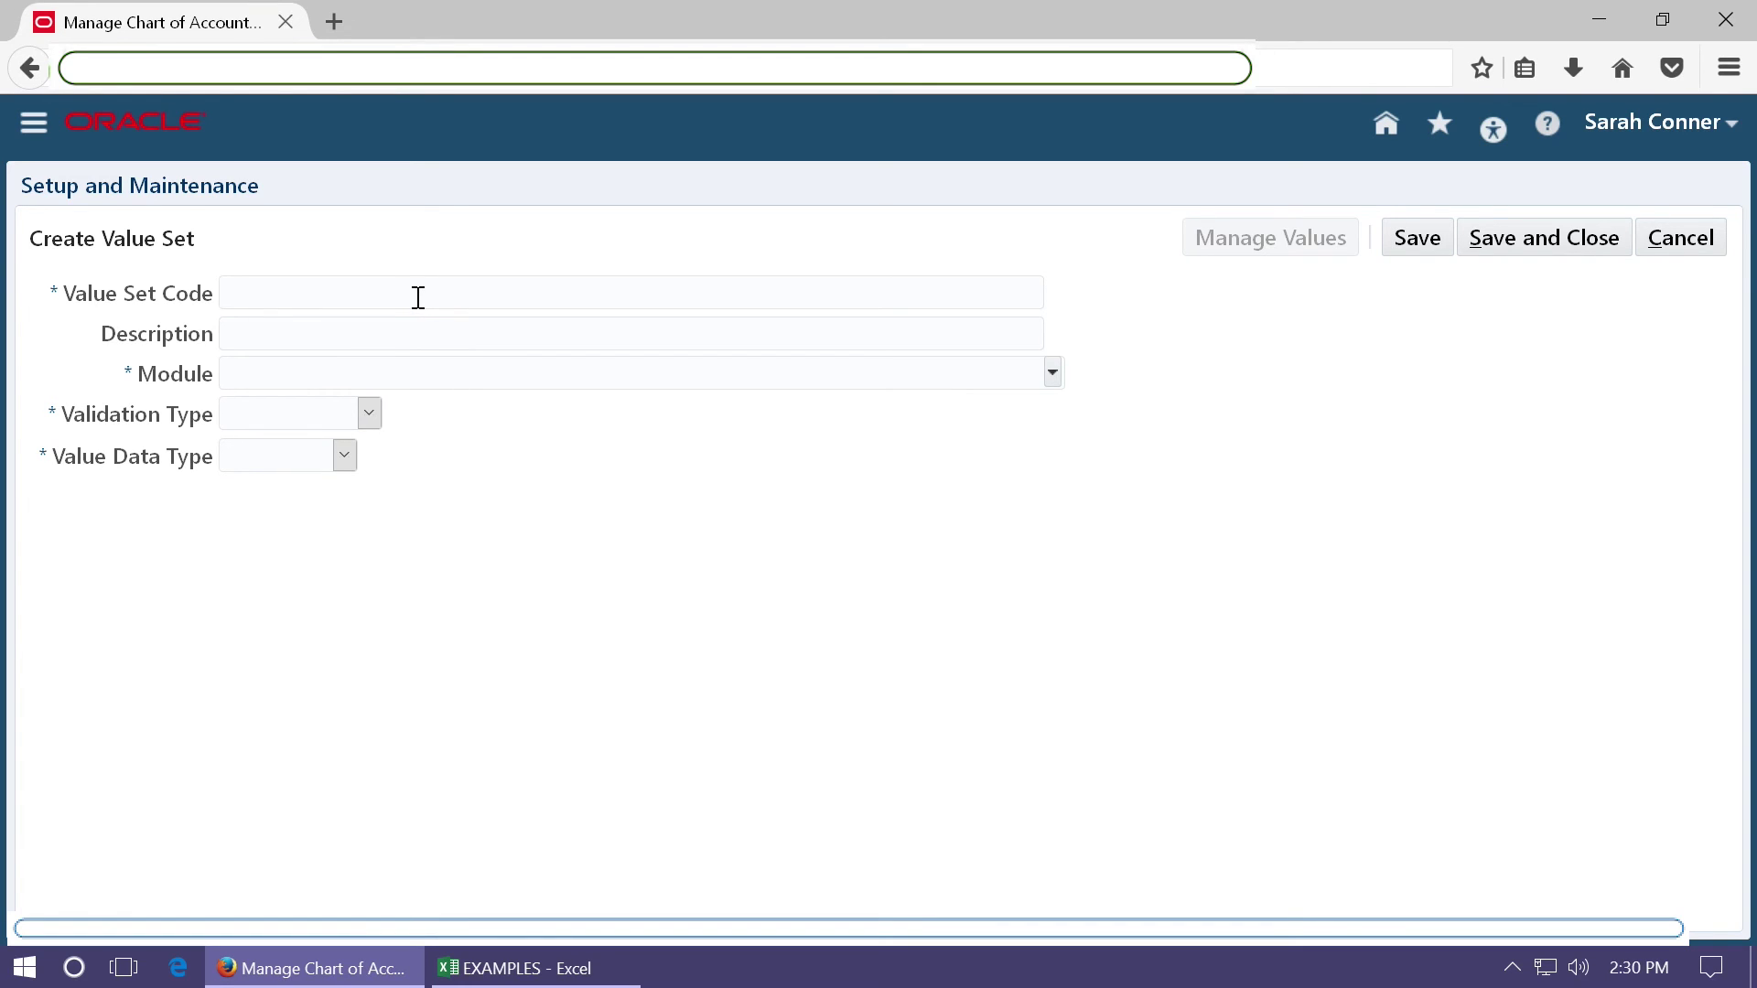
type("GX_ACCOUNT")
double_click(419, 297)
key("ctrl+c")
key("Tab")
key("ctrl+v")
key("Tab")
type("General")
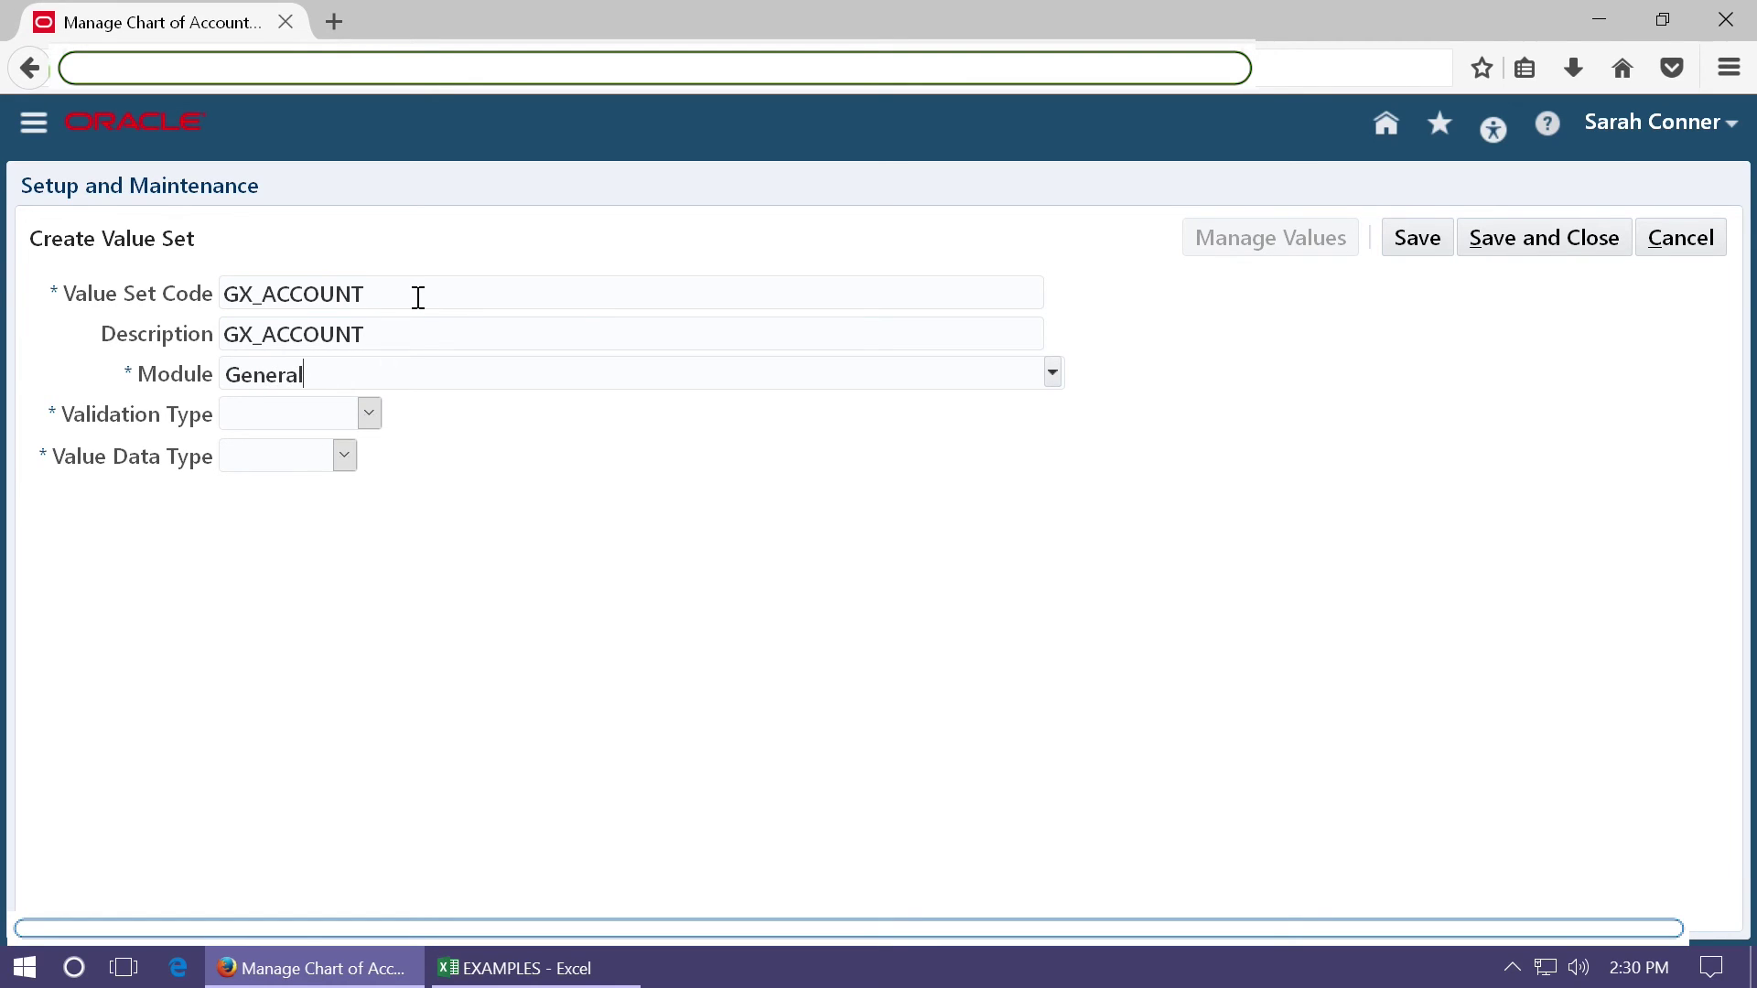
type(" ledger")
key("Tab")
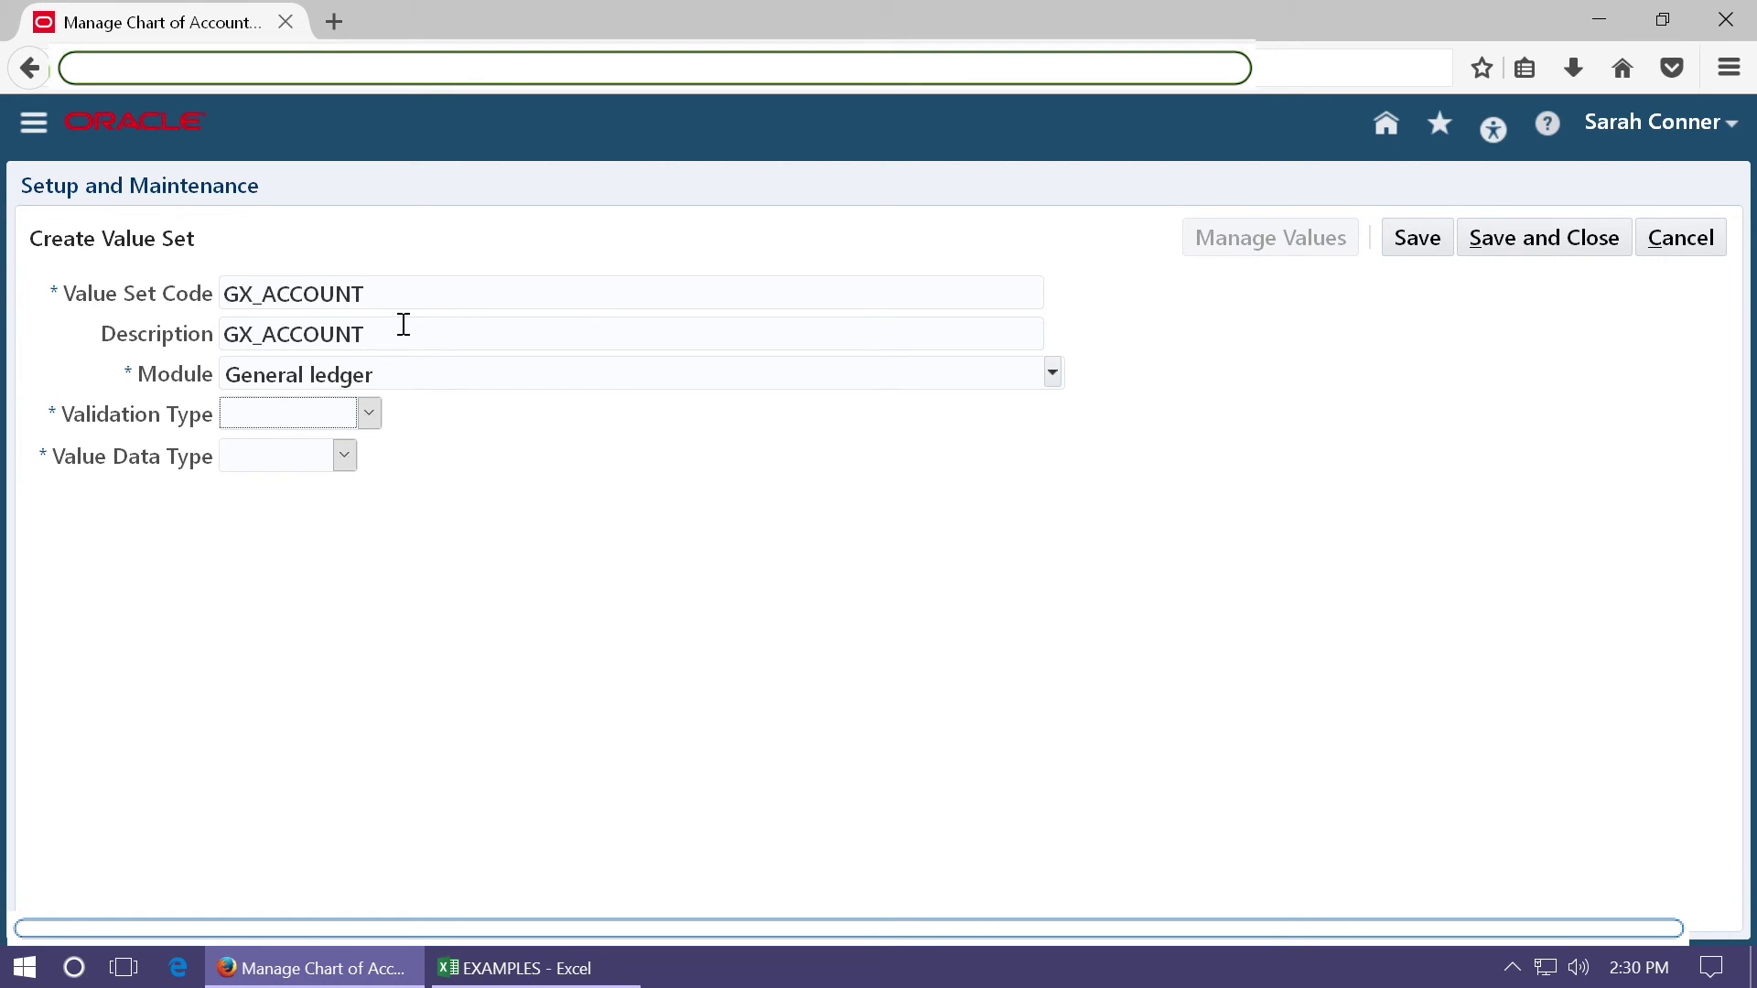
left_click(340, 413)
left_click(311, 494)
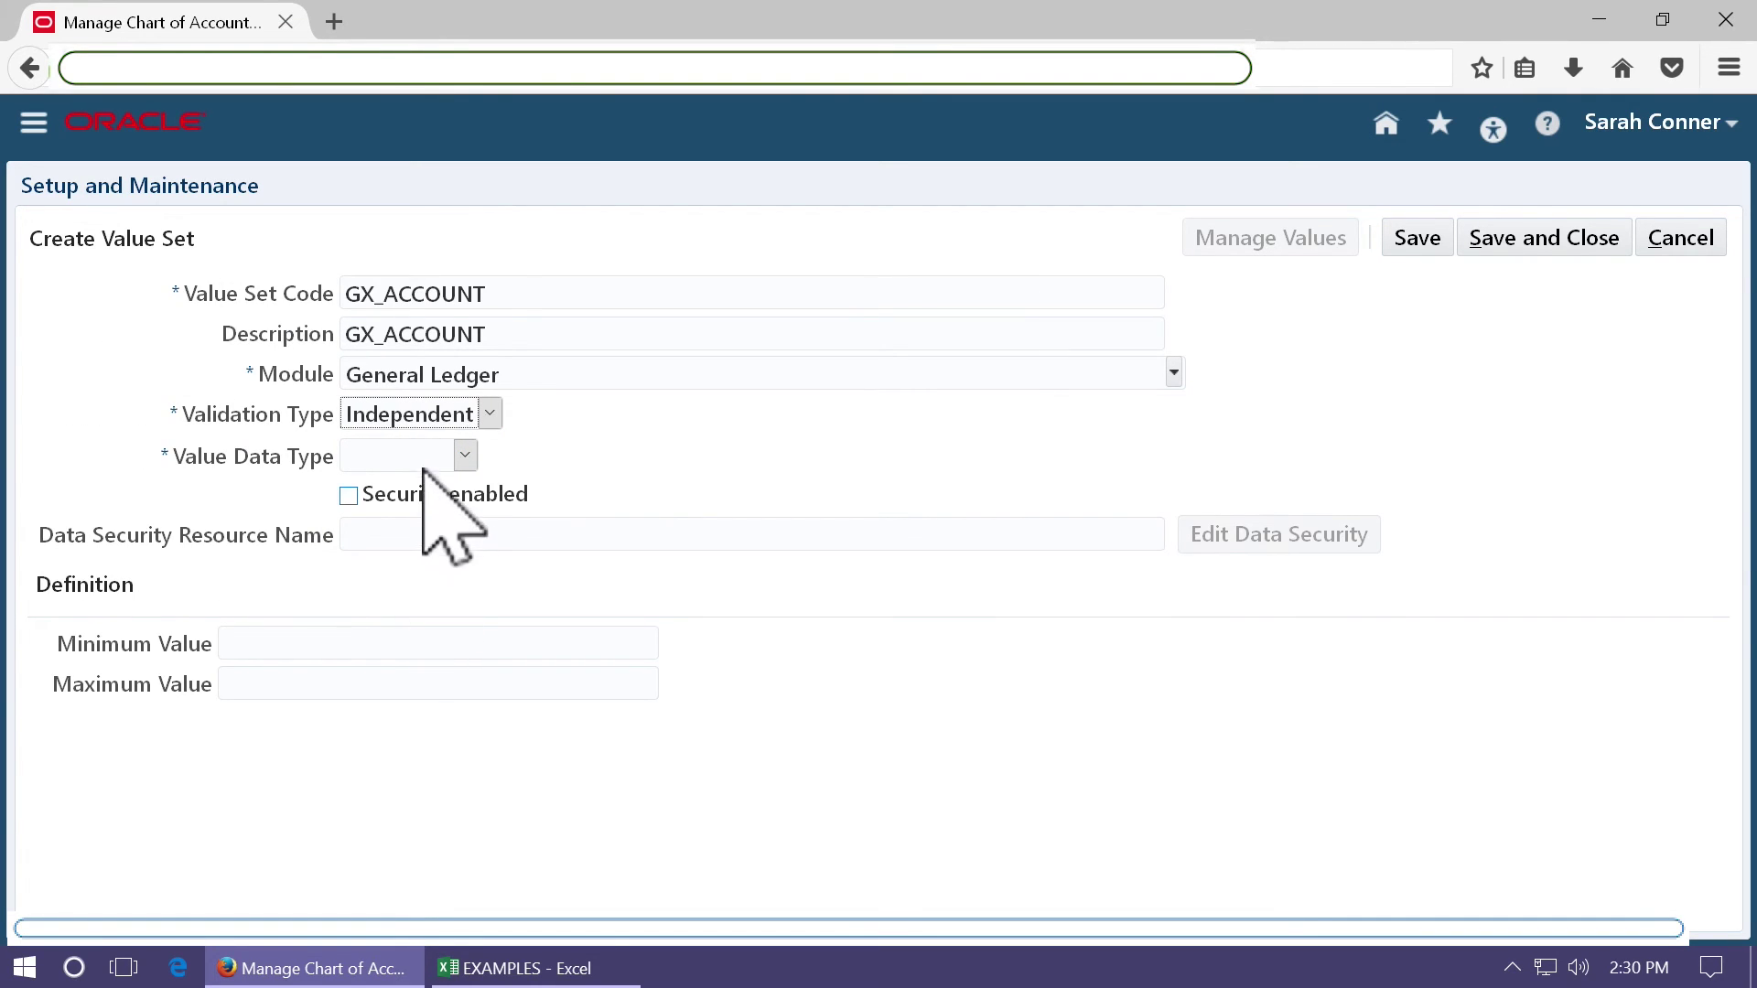
left_click(424, 462)
left_click(423, 515)
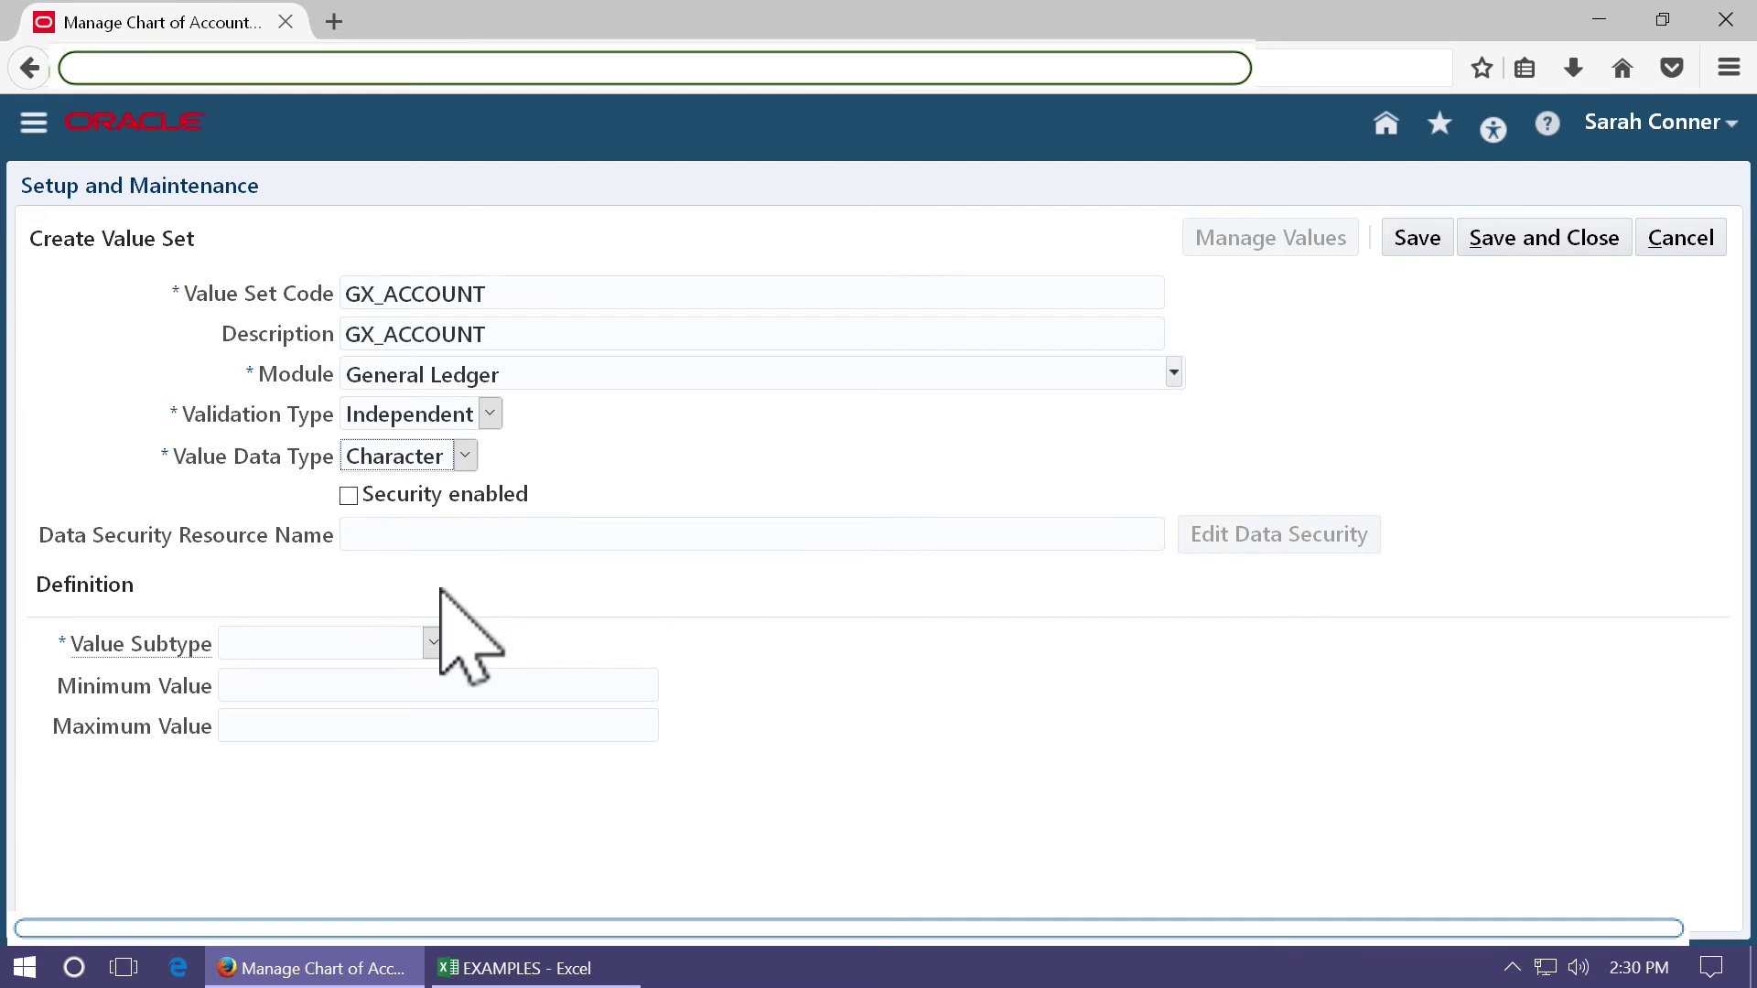
left_click(339, 646)
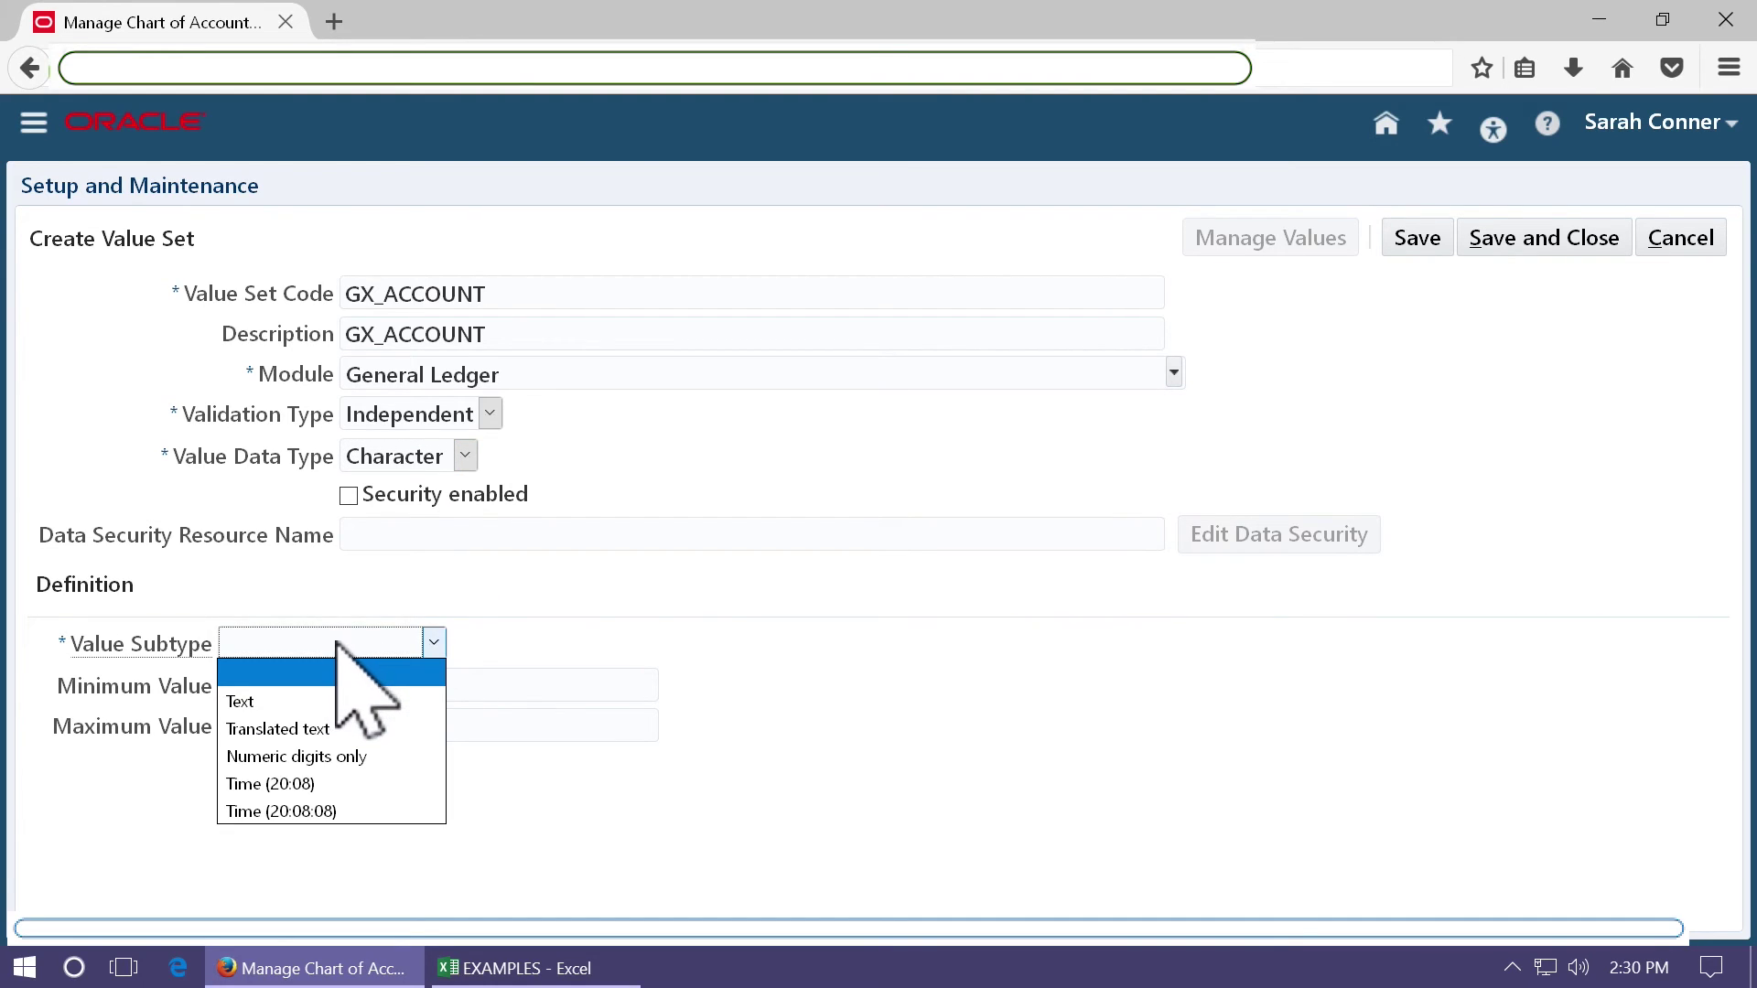
left_click(343, 702)
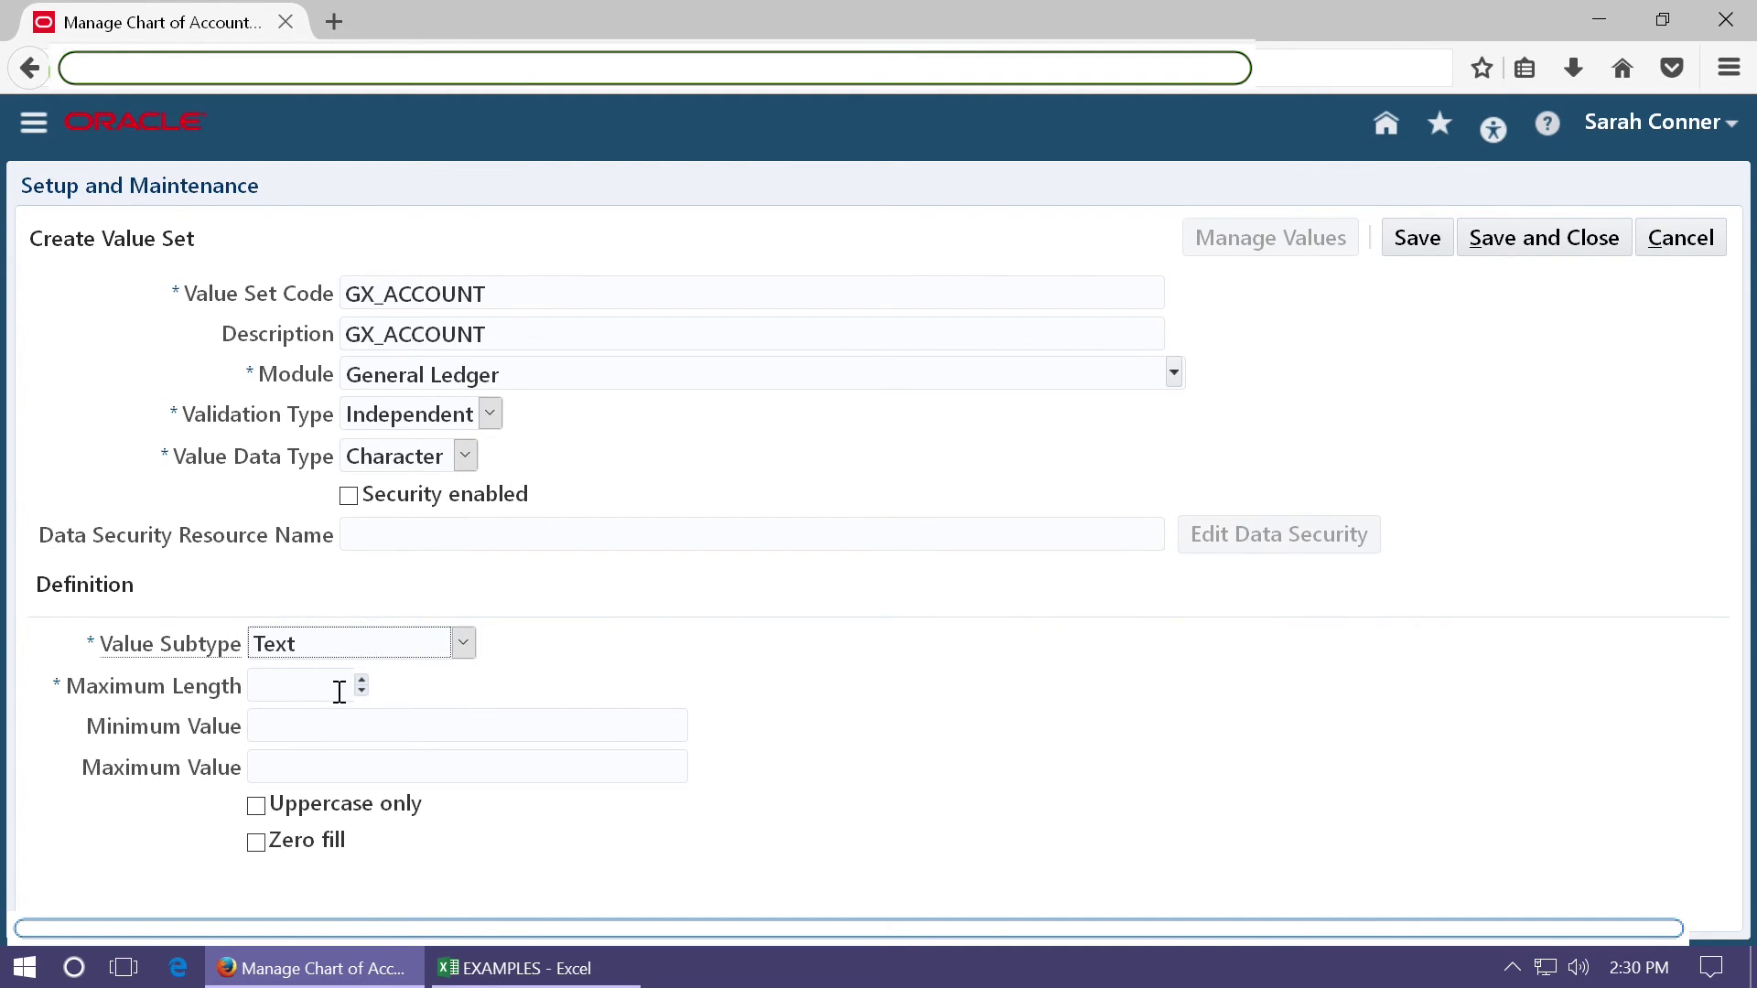
left_click(338, 692)
type("5")
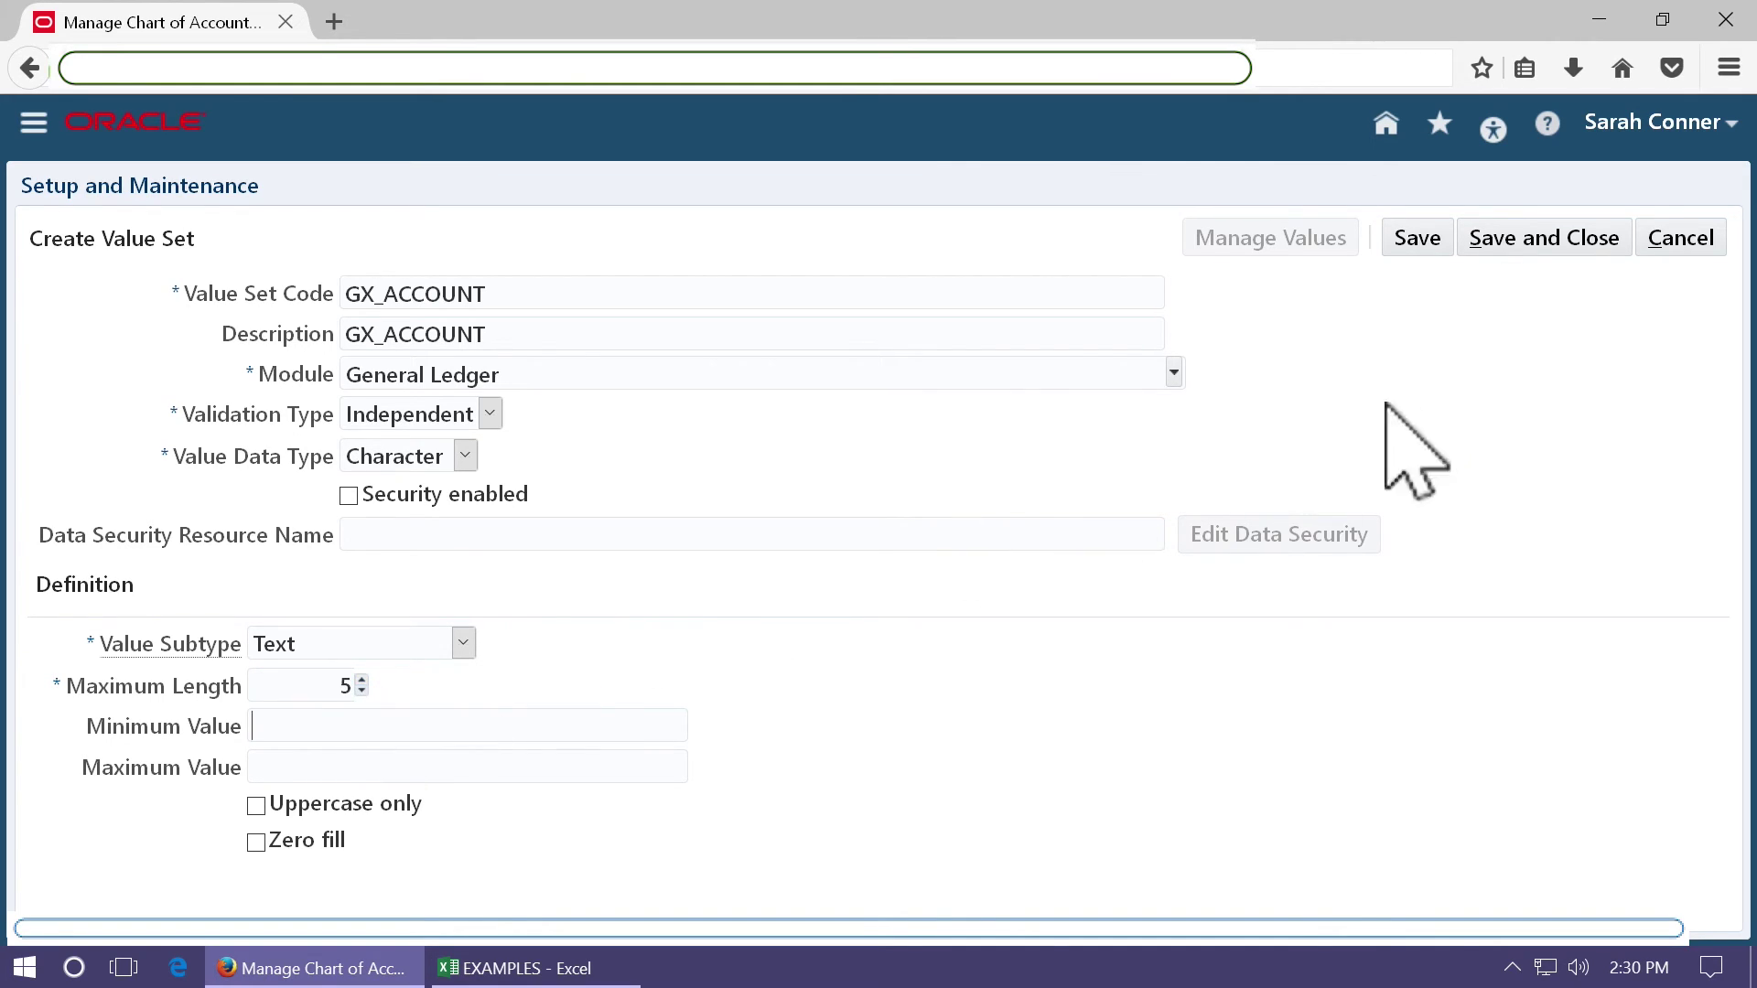
left_click(1527, 232)
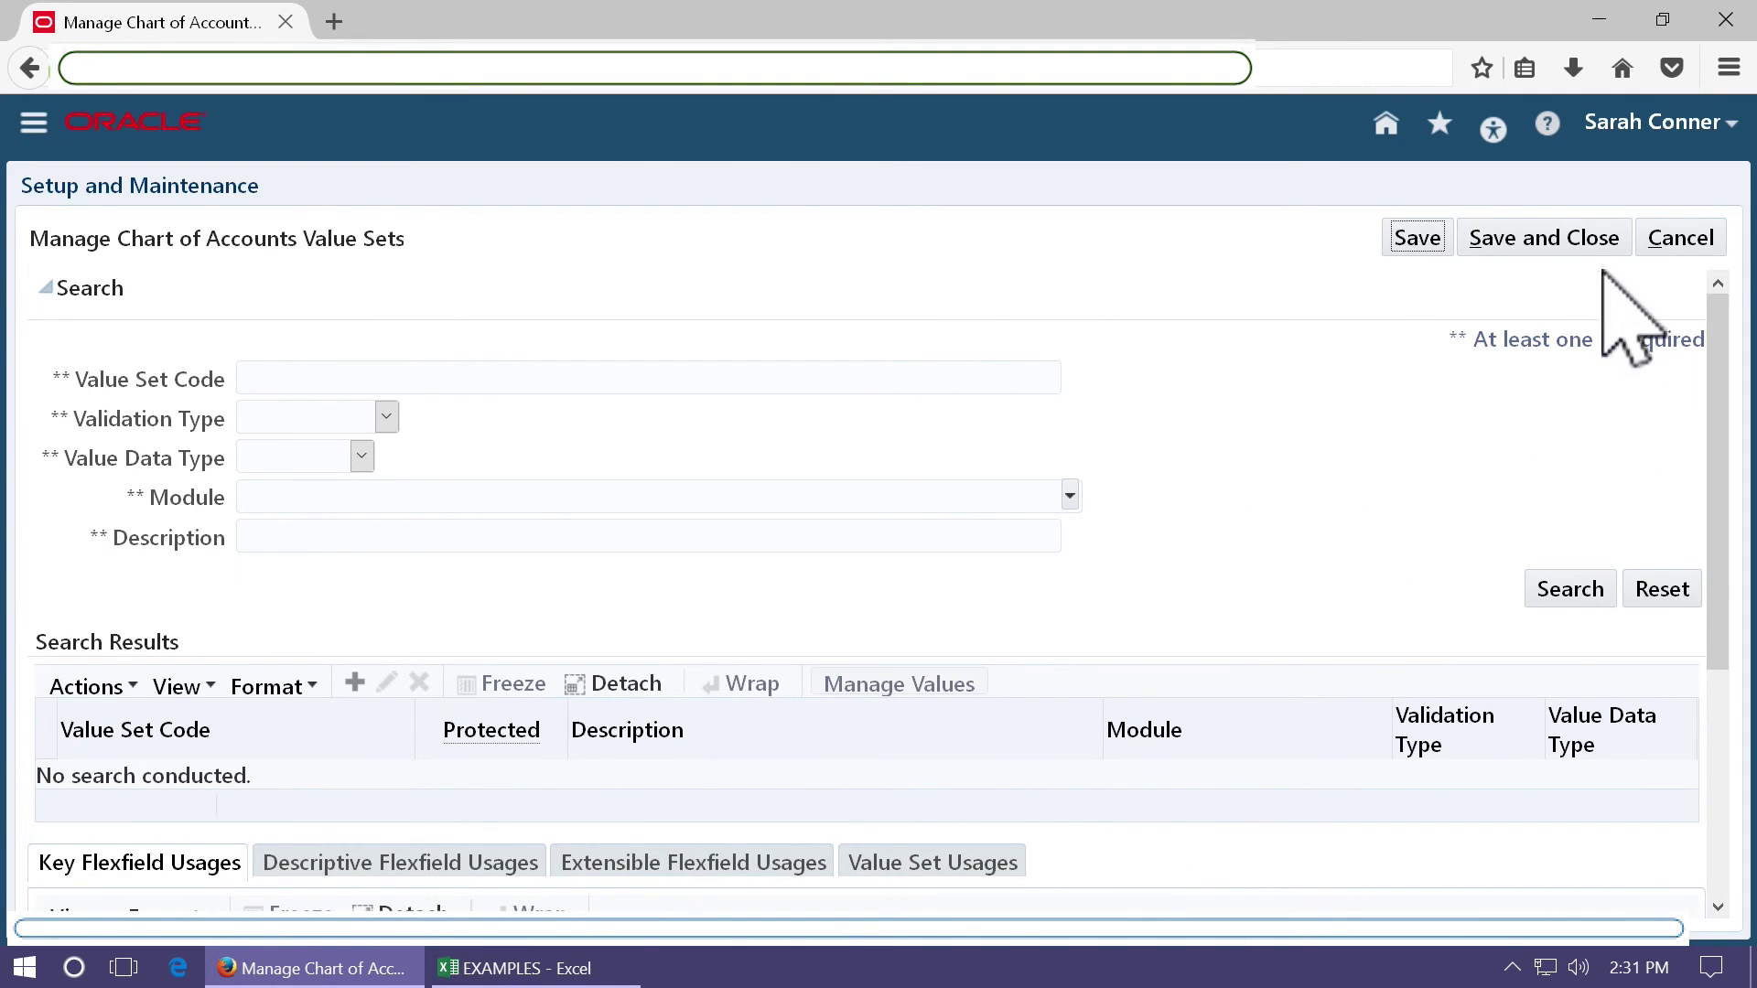
Save and close the value sets page, then go to the Manage Chart of Accounts Structures task.
left_click(1597, 236)
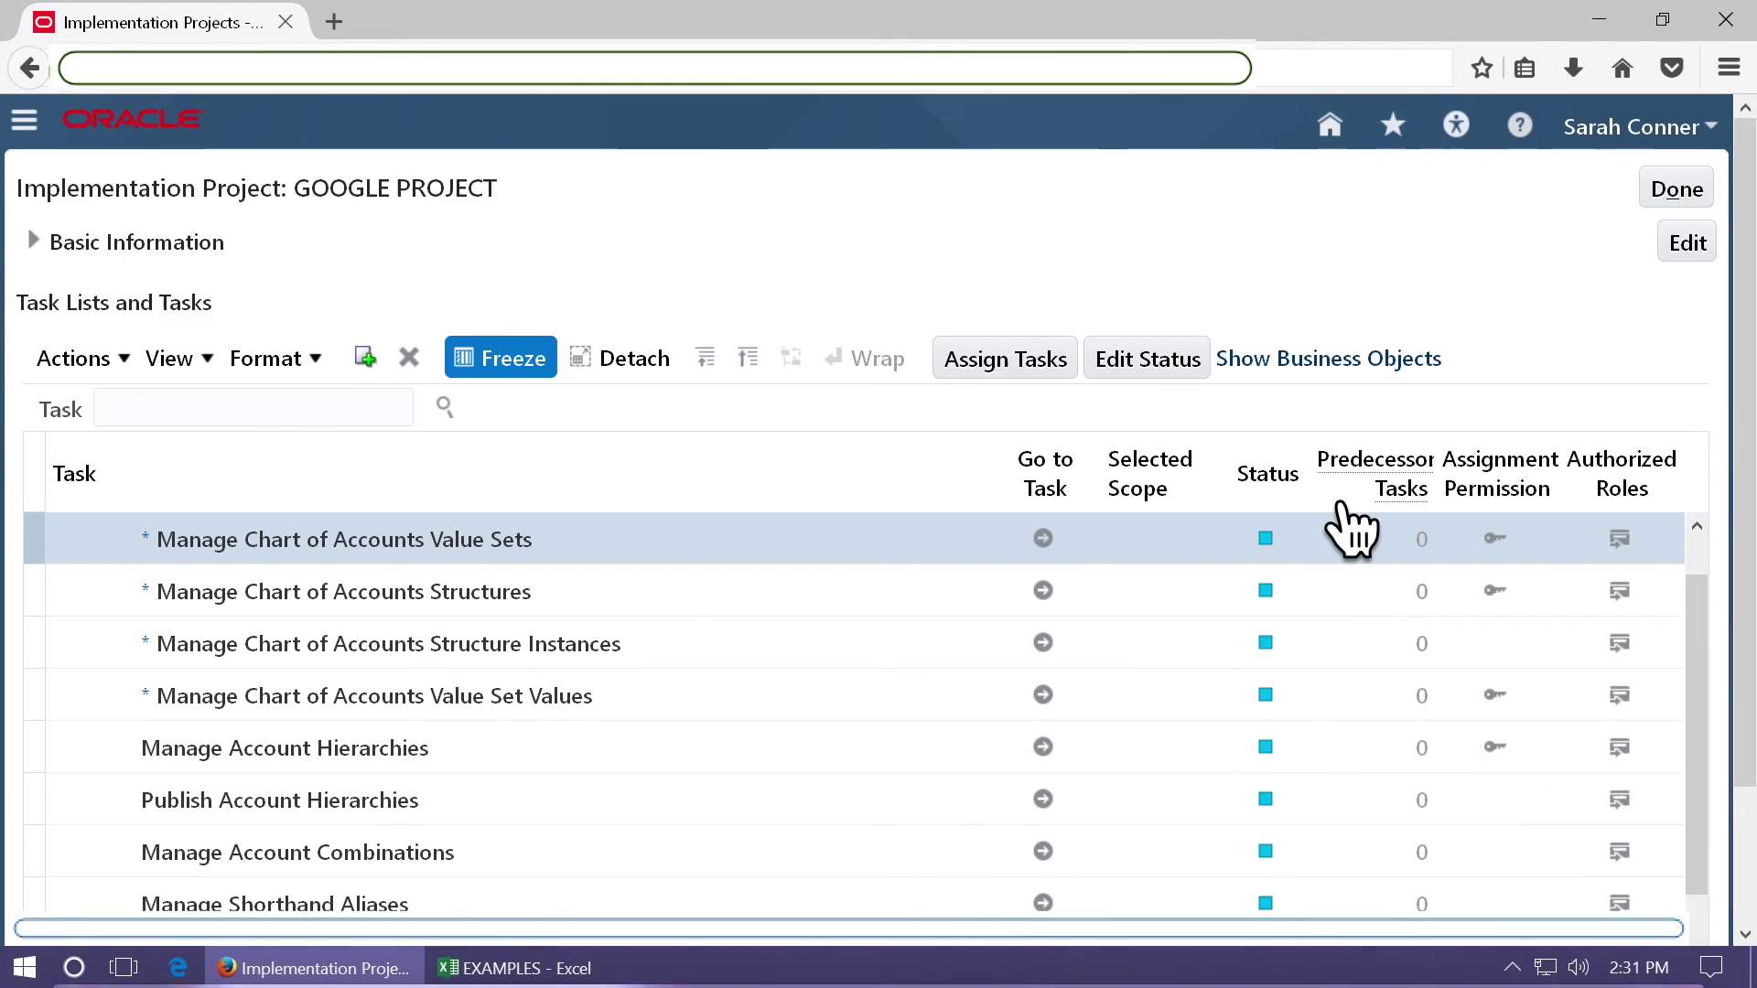
left_click(286, 593)
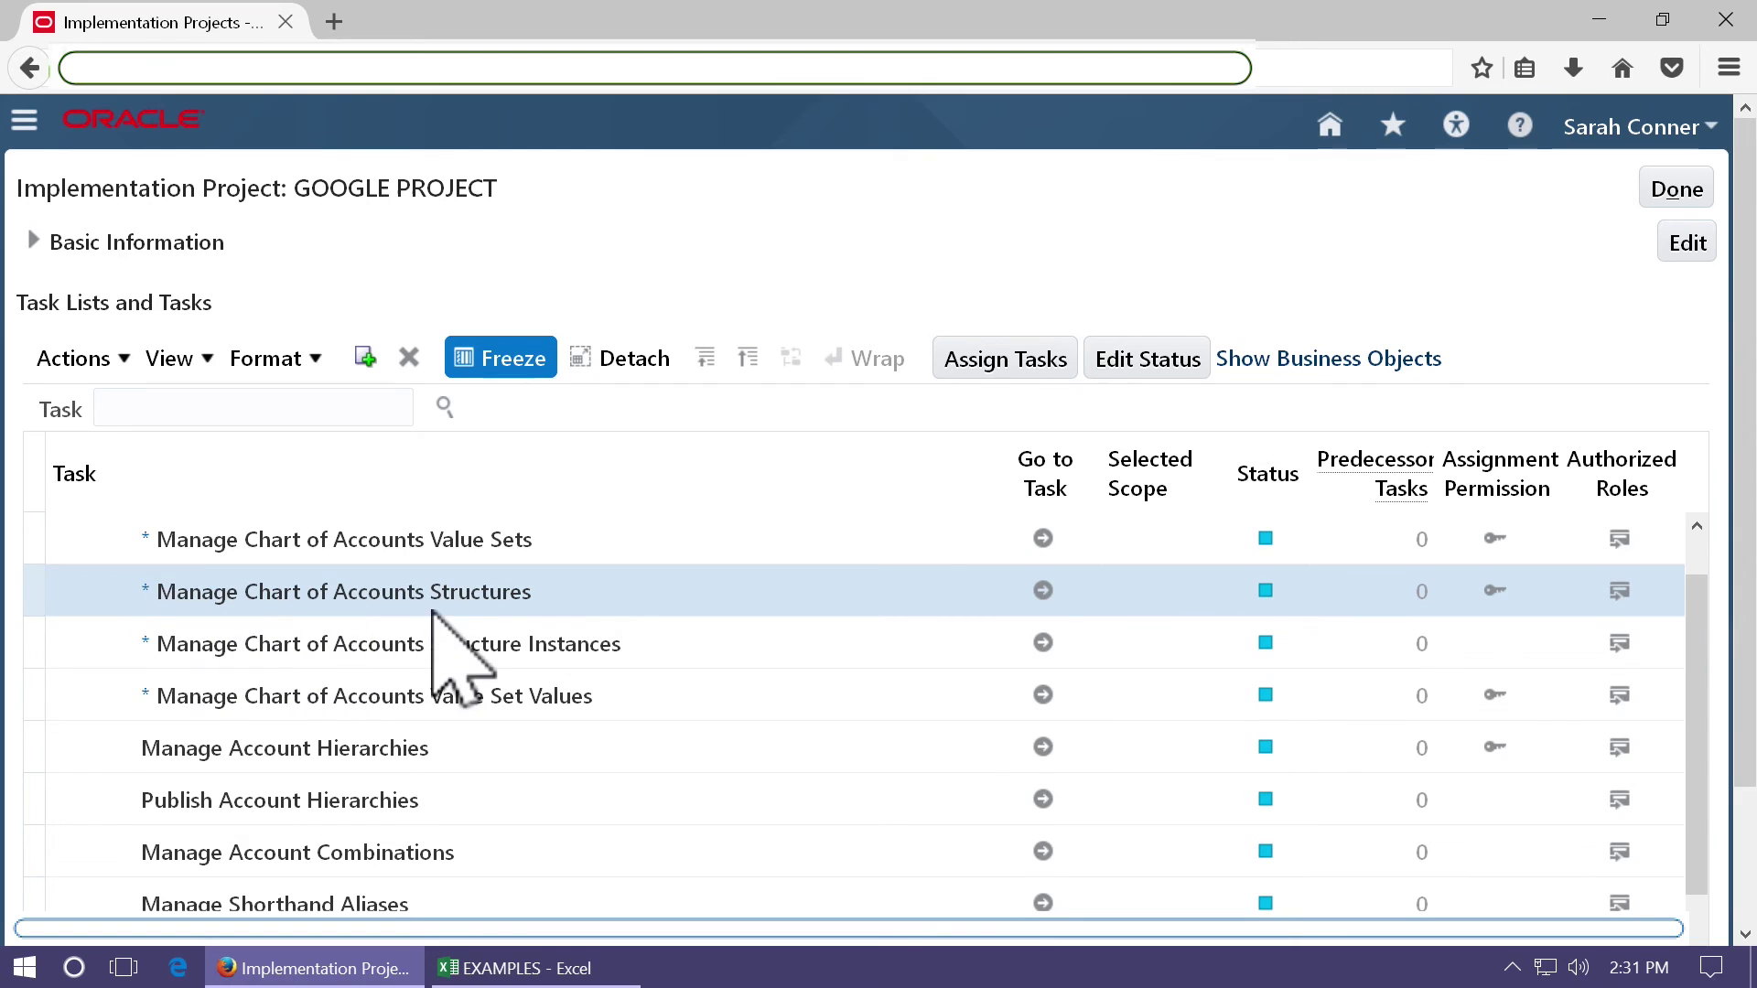
left_click(1043, 590)
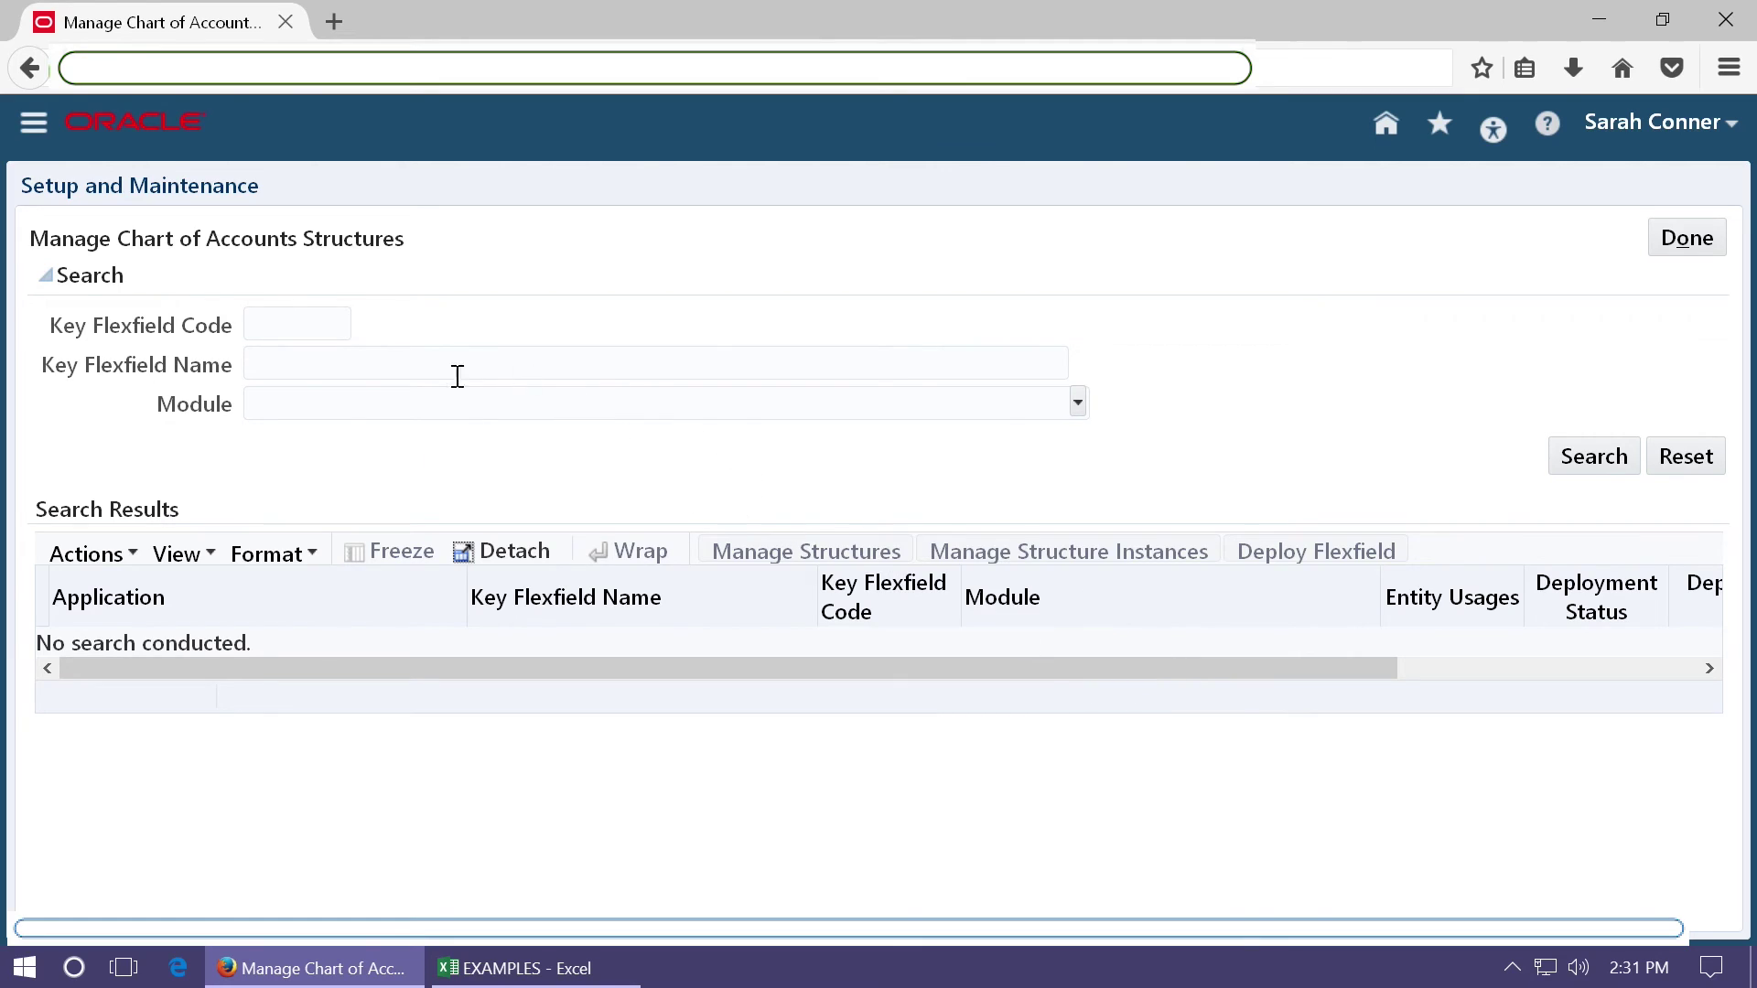
Search key flexfields for module General Ledger and manage the Accounting Flexfield's structures.
left_click(428, 404)
type("general")
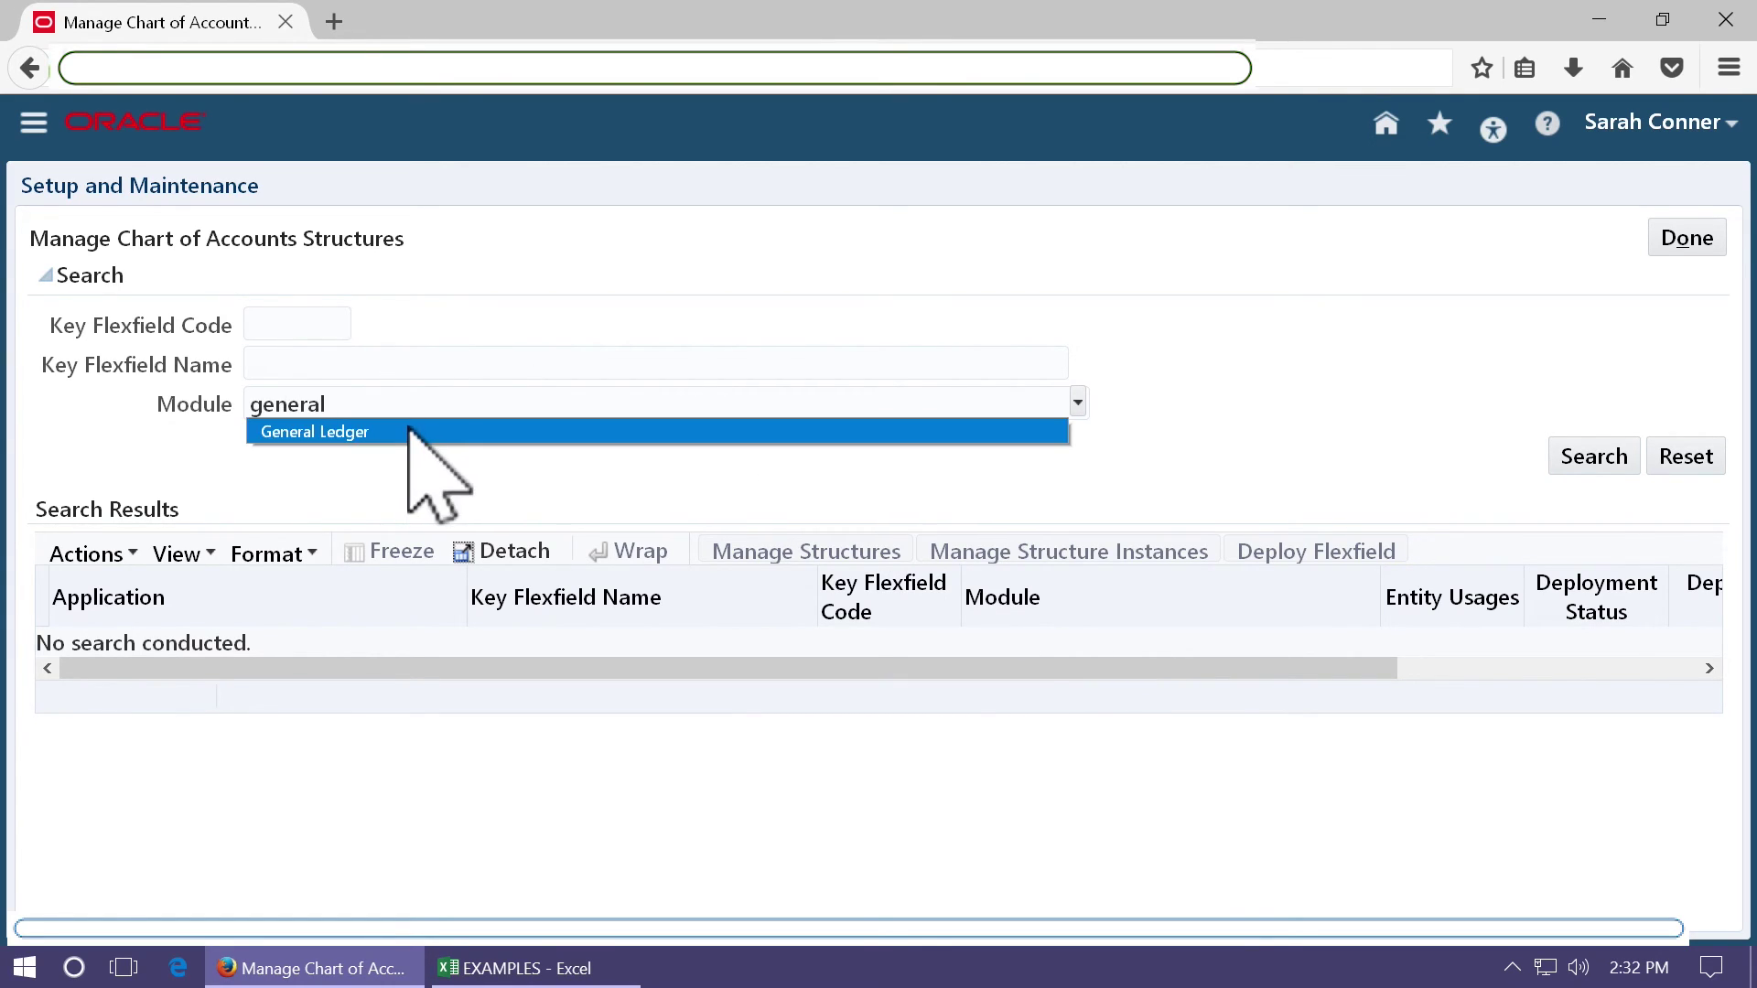
left_click(412, 432)
left_click(1567, 458)
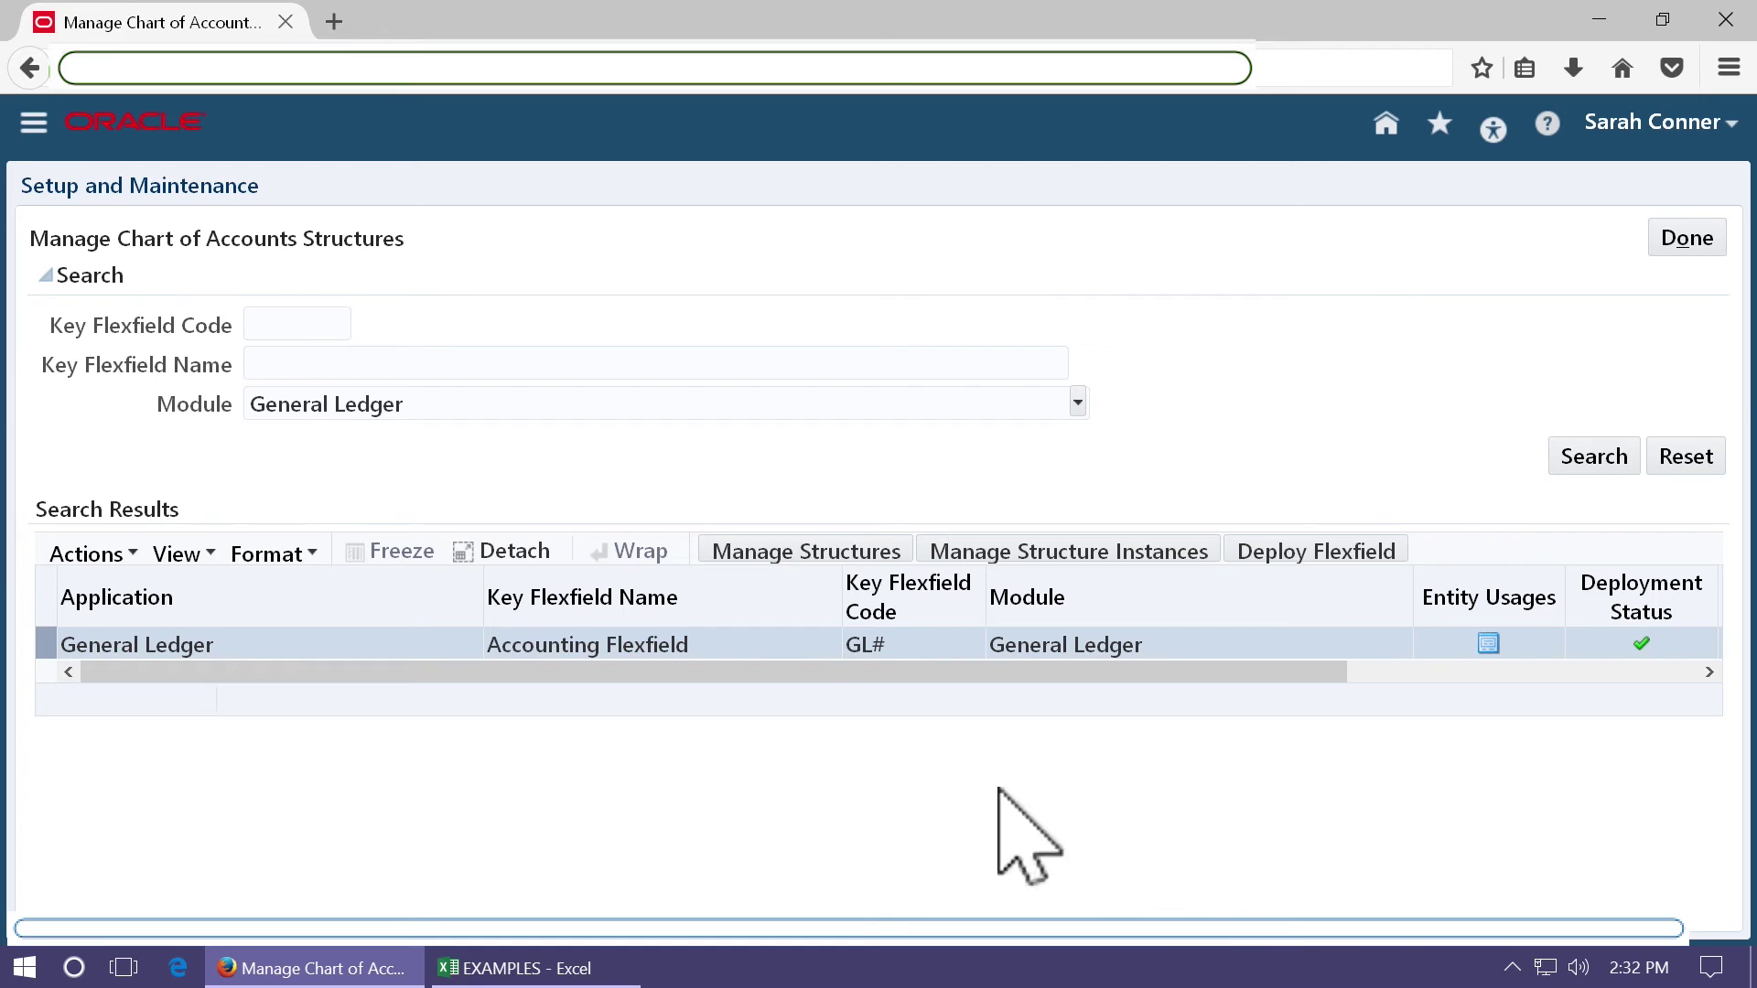
left_click(828, 553)
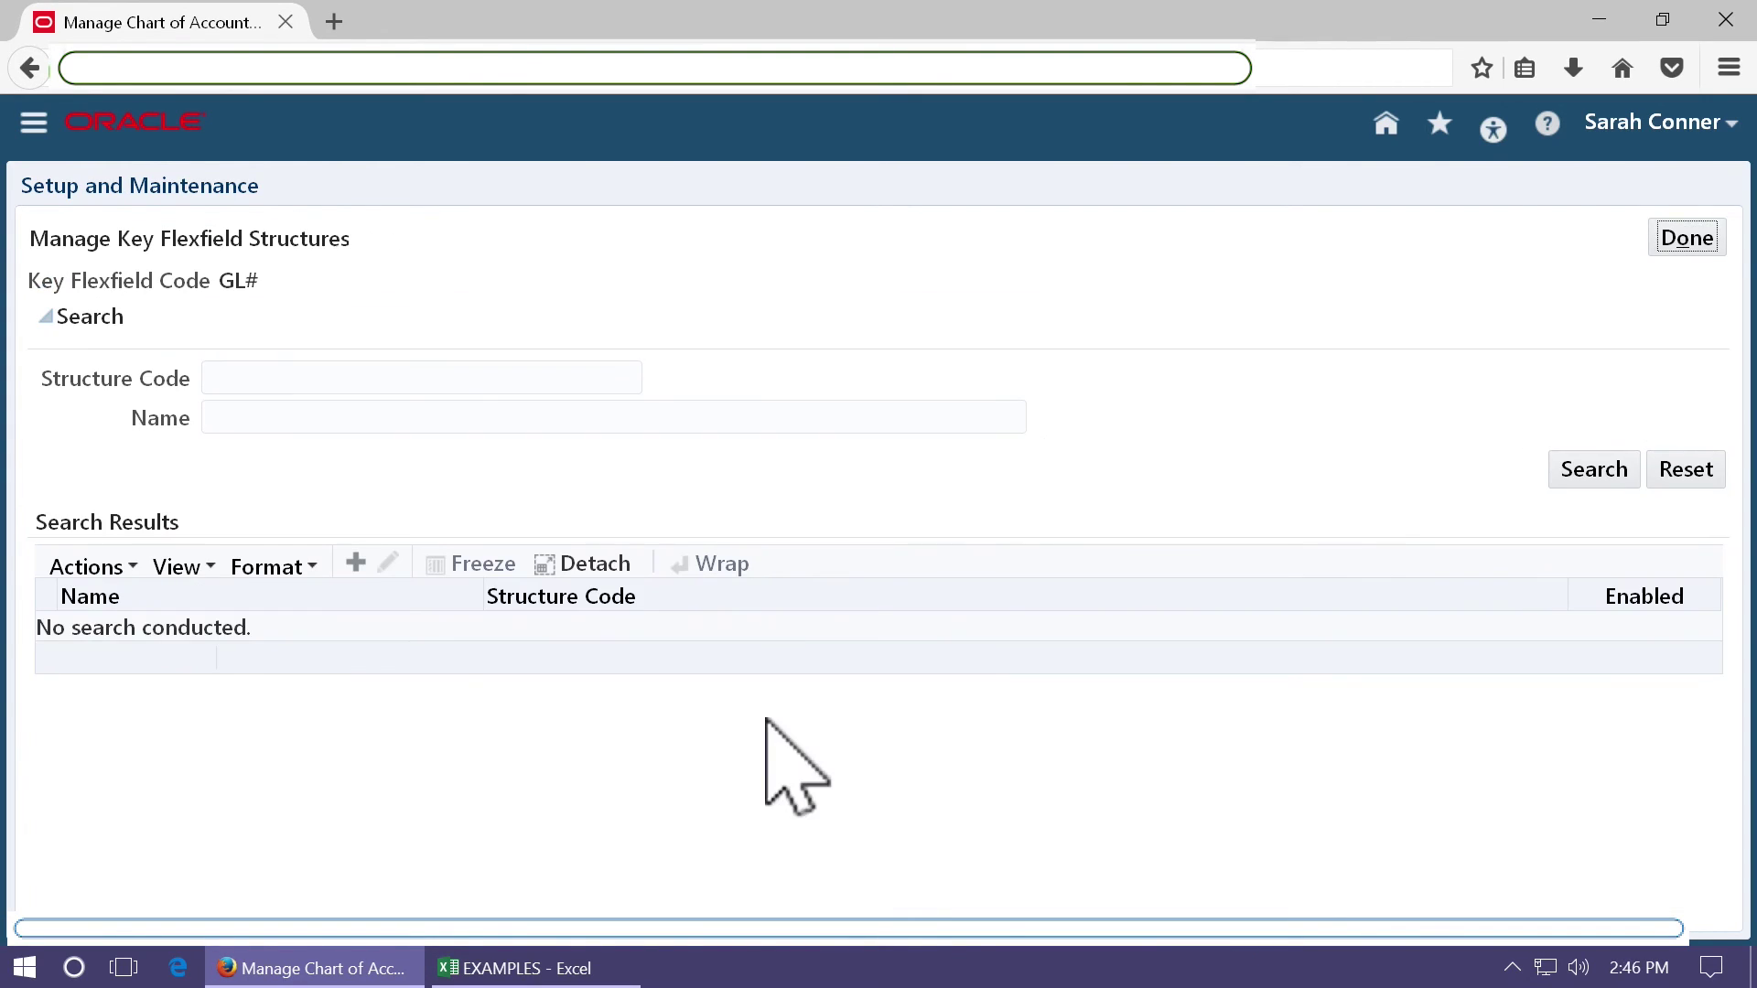
Create a new key flexfield structure with code, name and description GX_COA1.
left_click(349, 570)
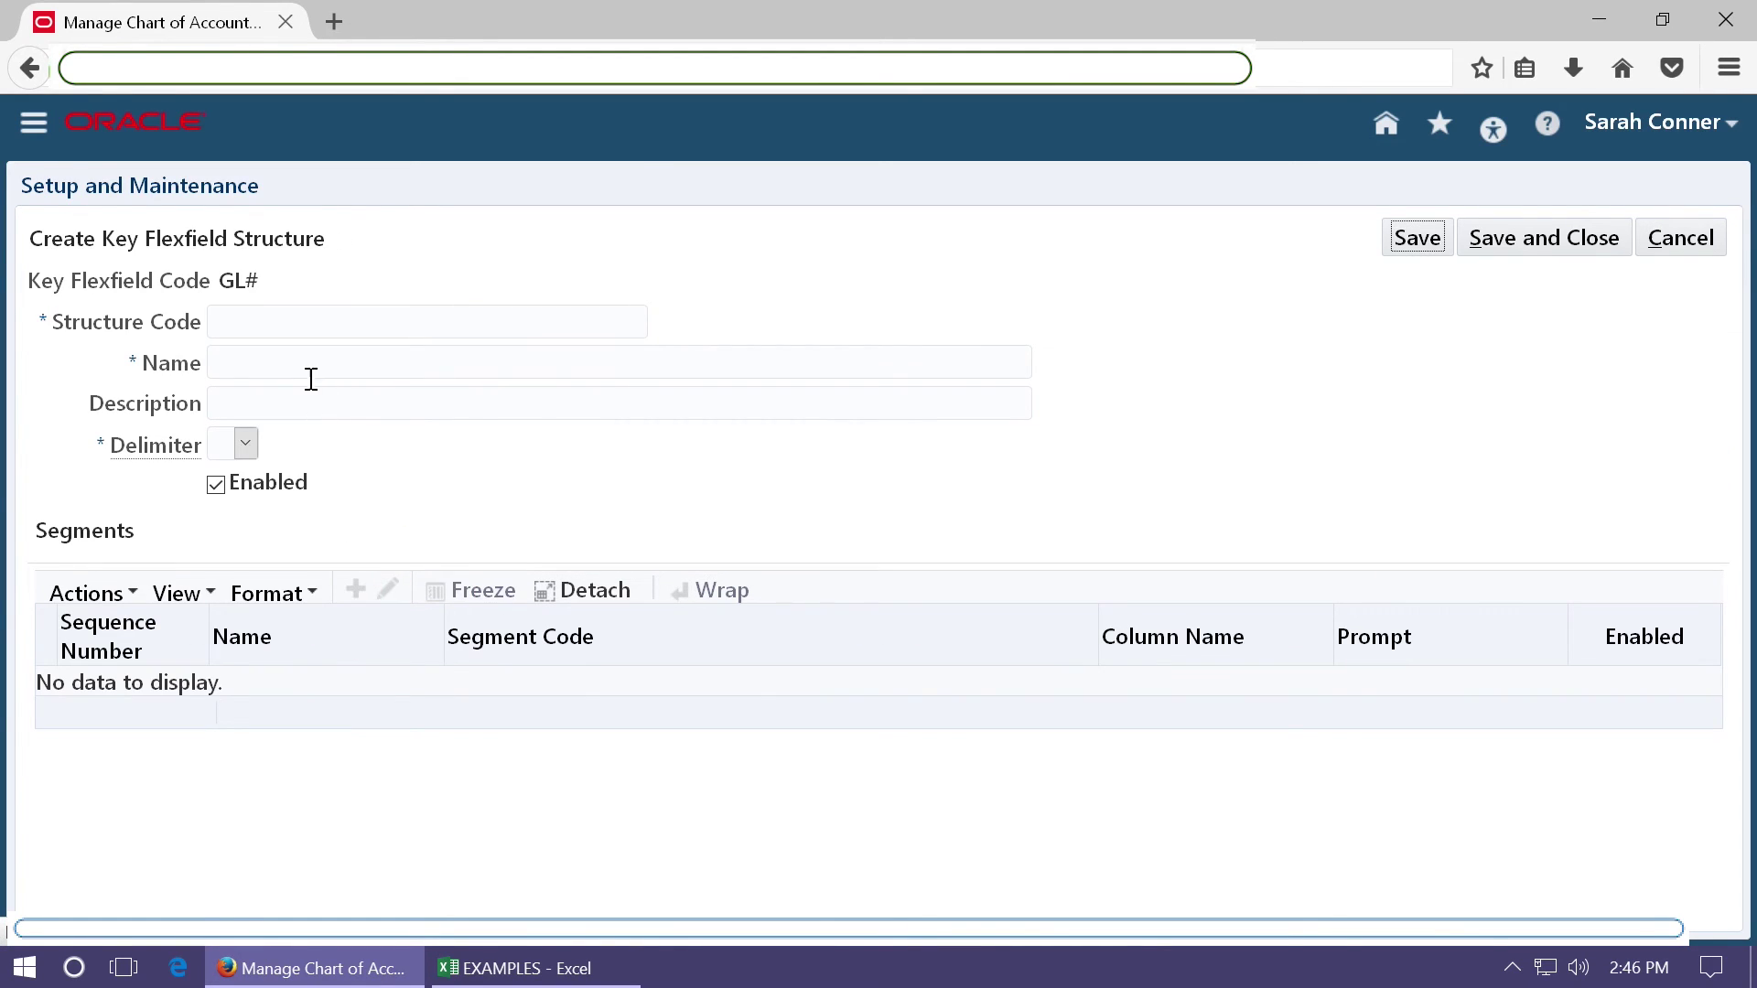
left_click(440, 319)
type("GX")
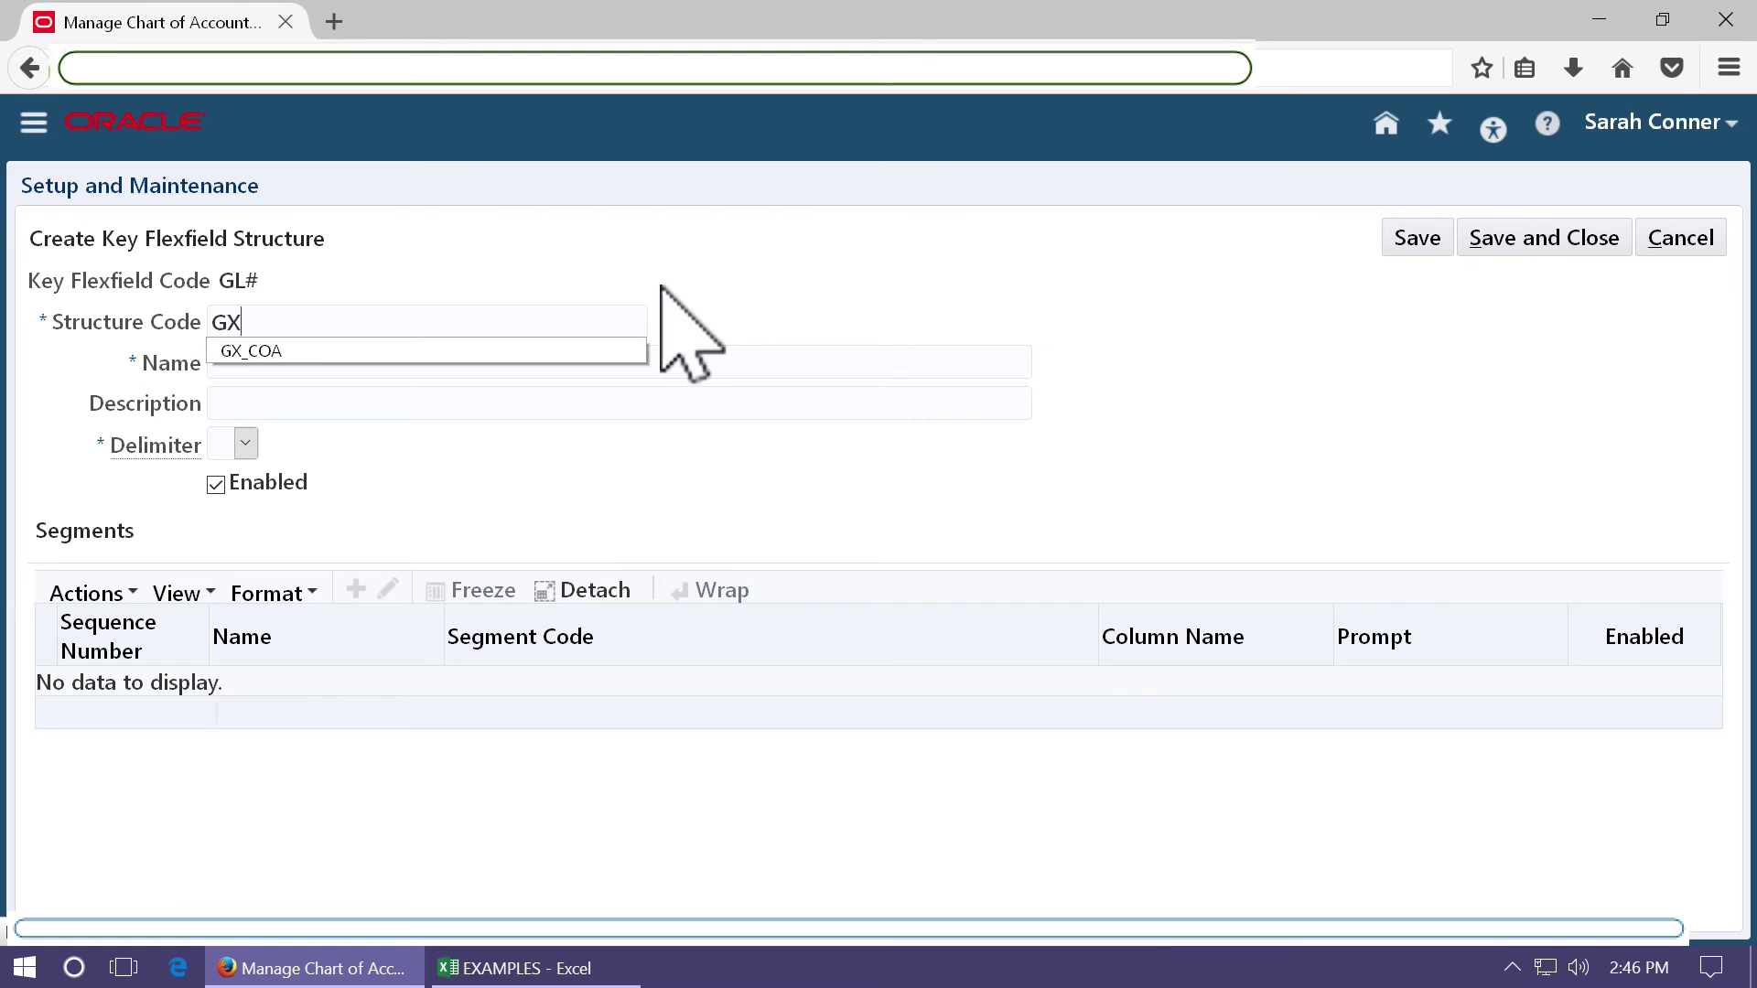
type("_COAQ")
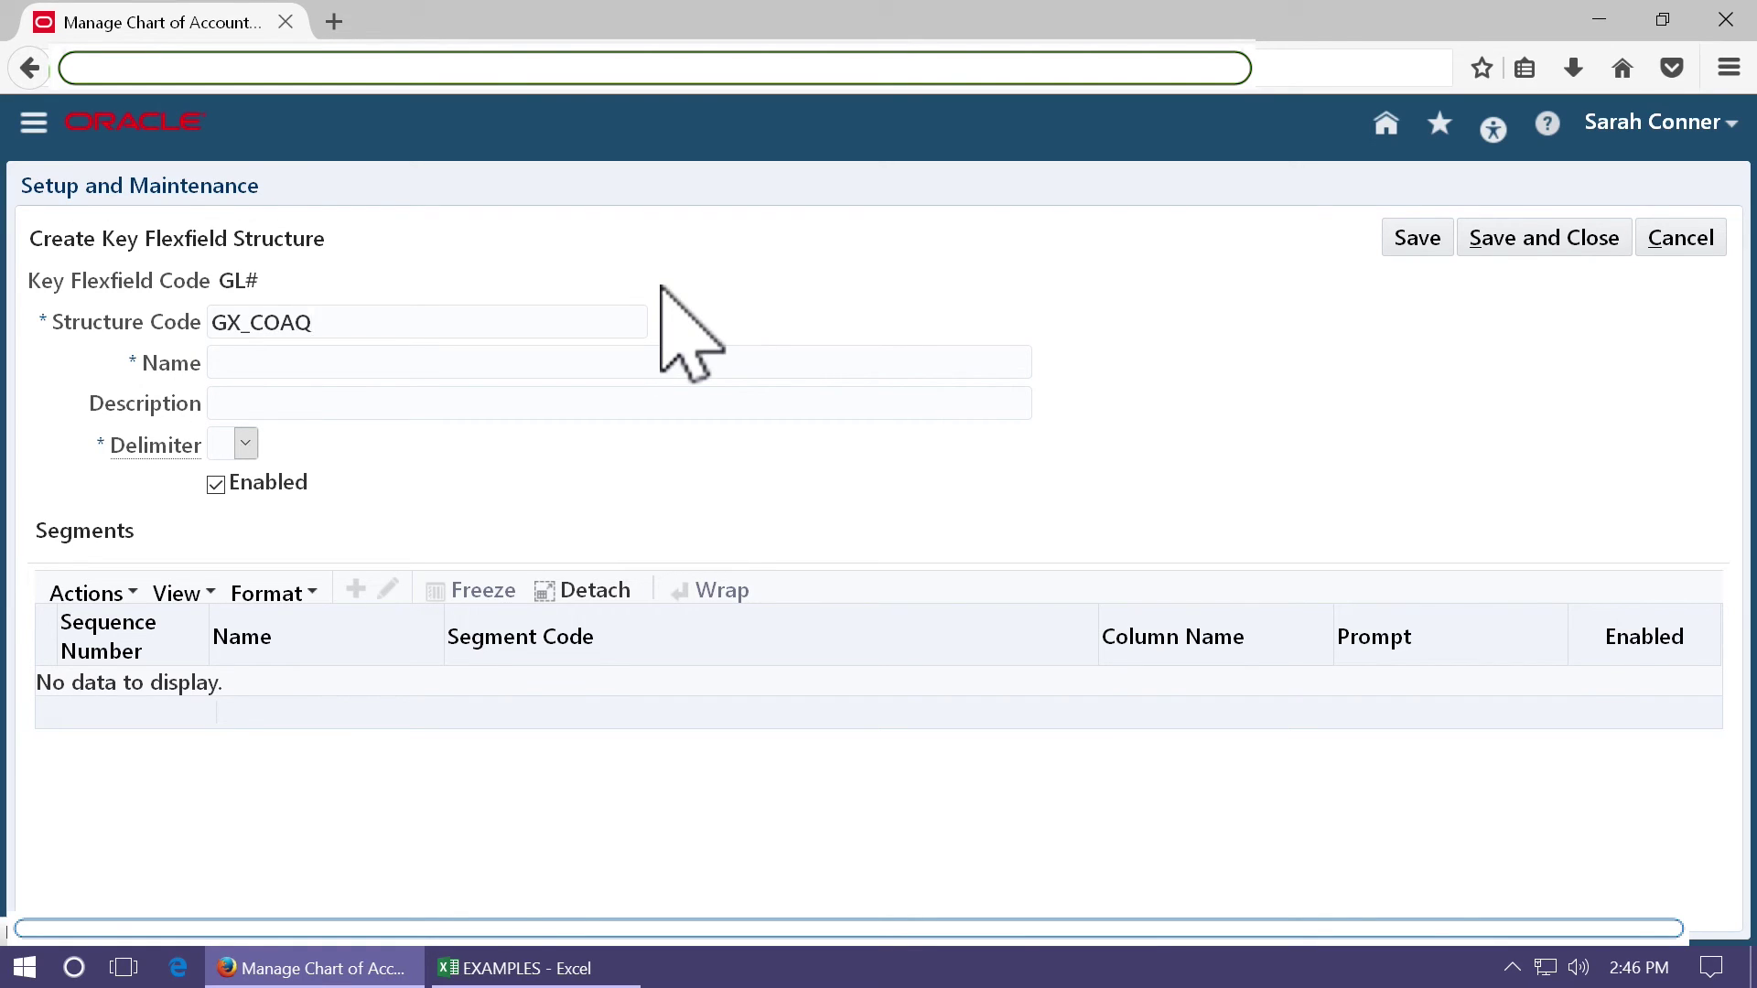
key("BackSpace")
type("1")
key("shift+Tab")
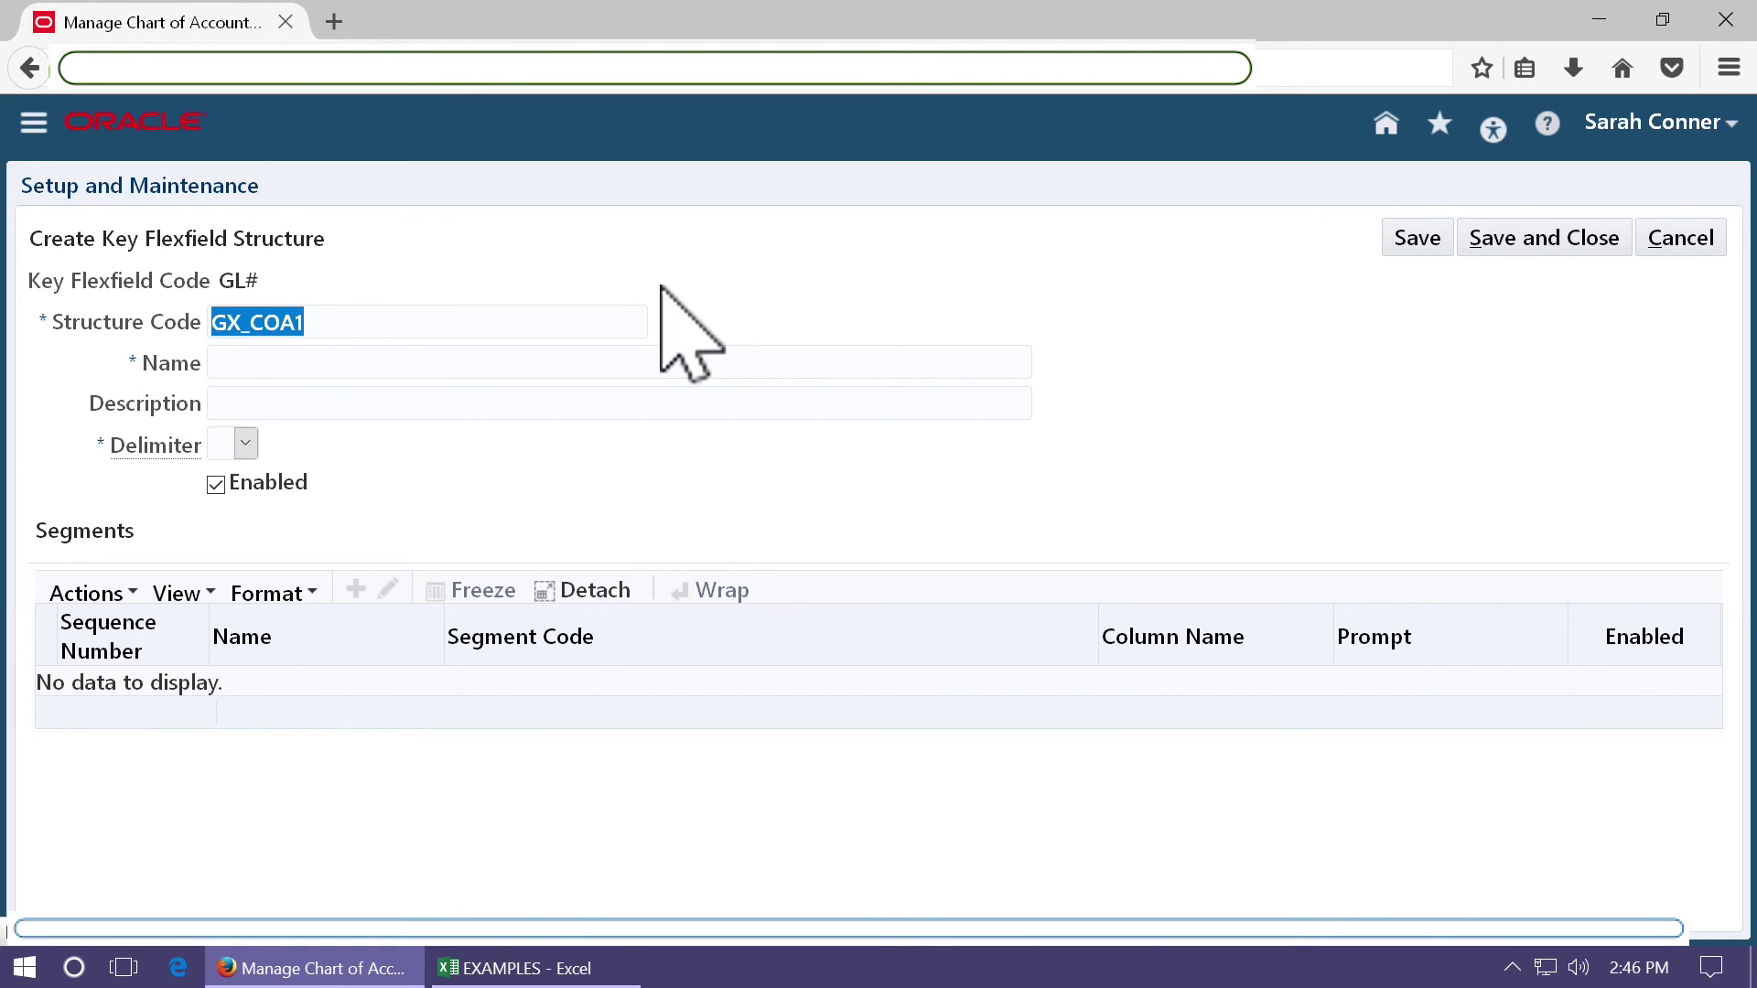
key("ctrl+c")
key("Tab")
key("ctrl+v")
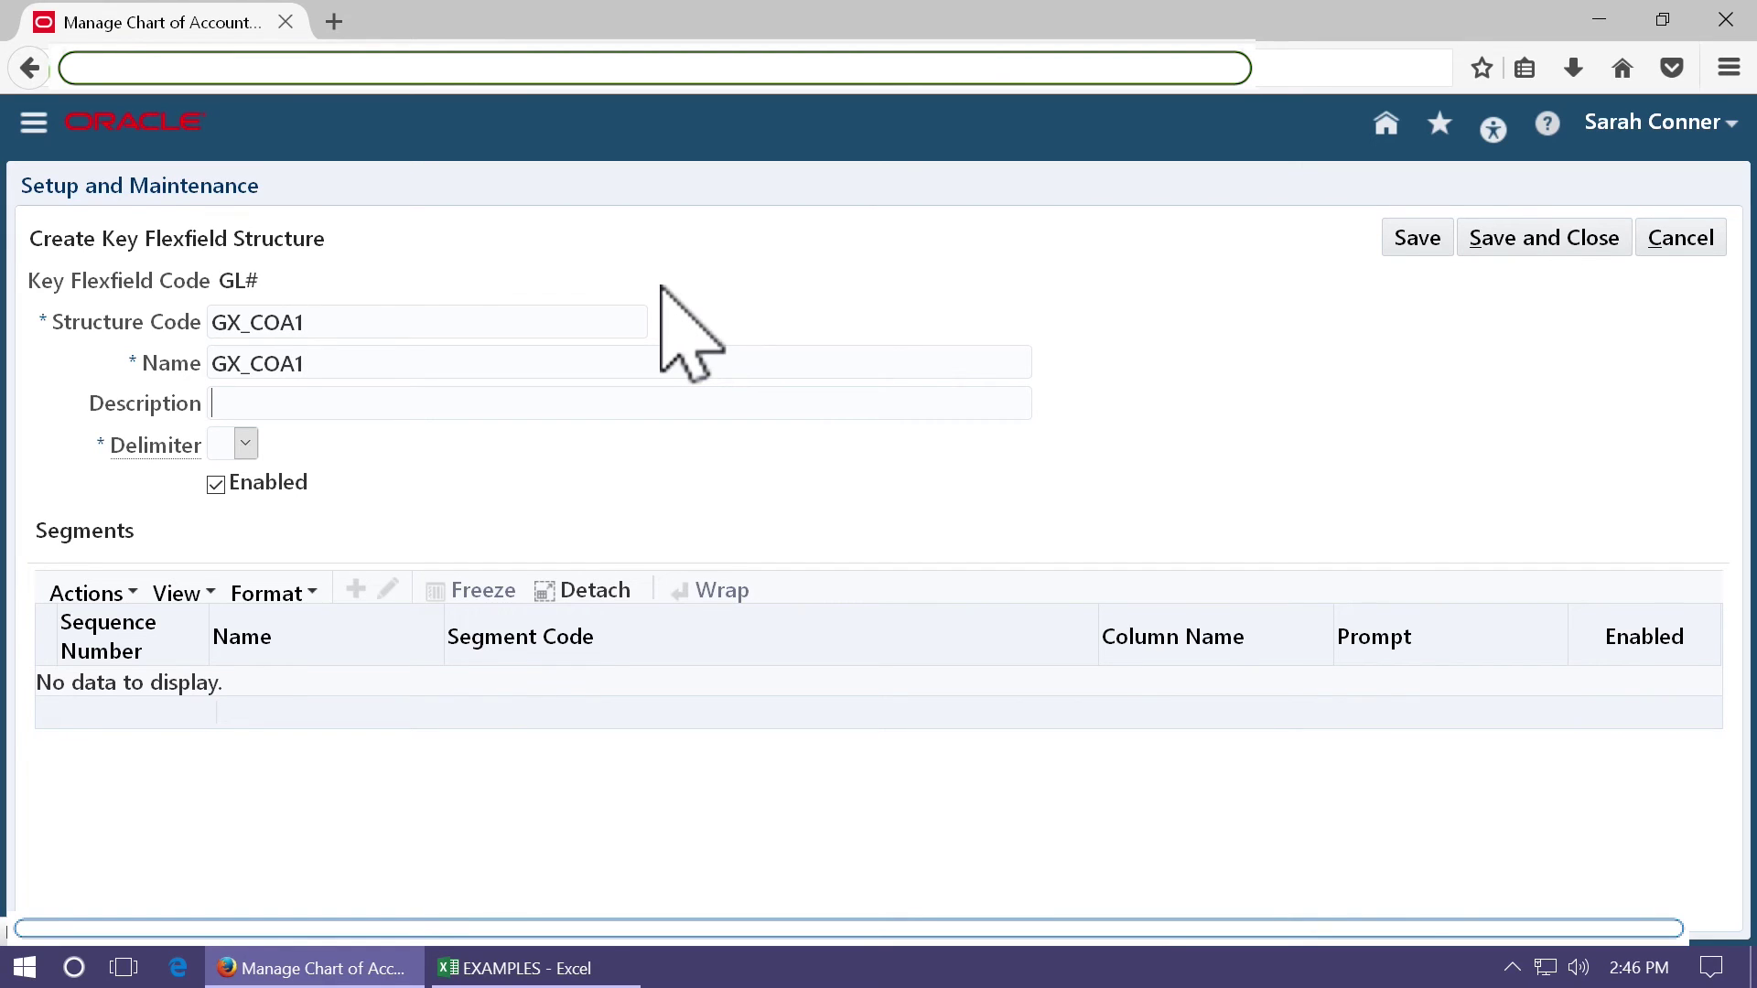
key("ctrl+v")
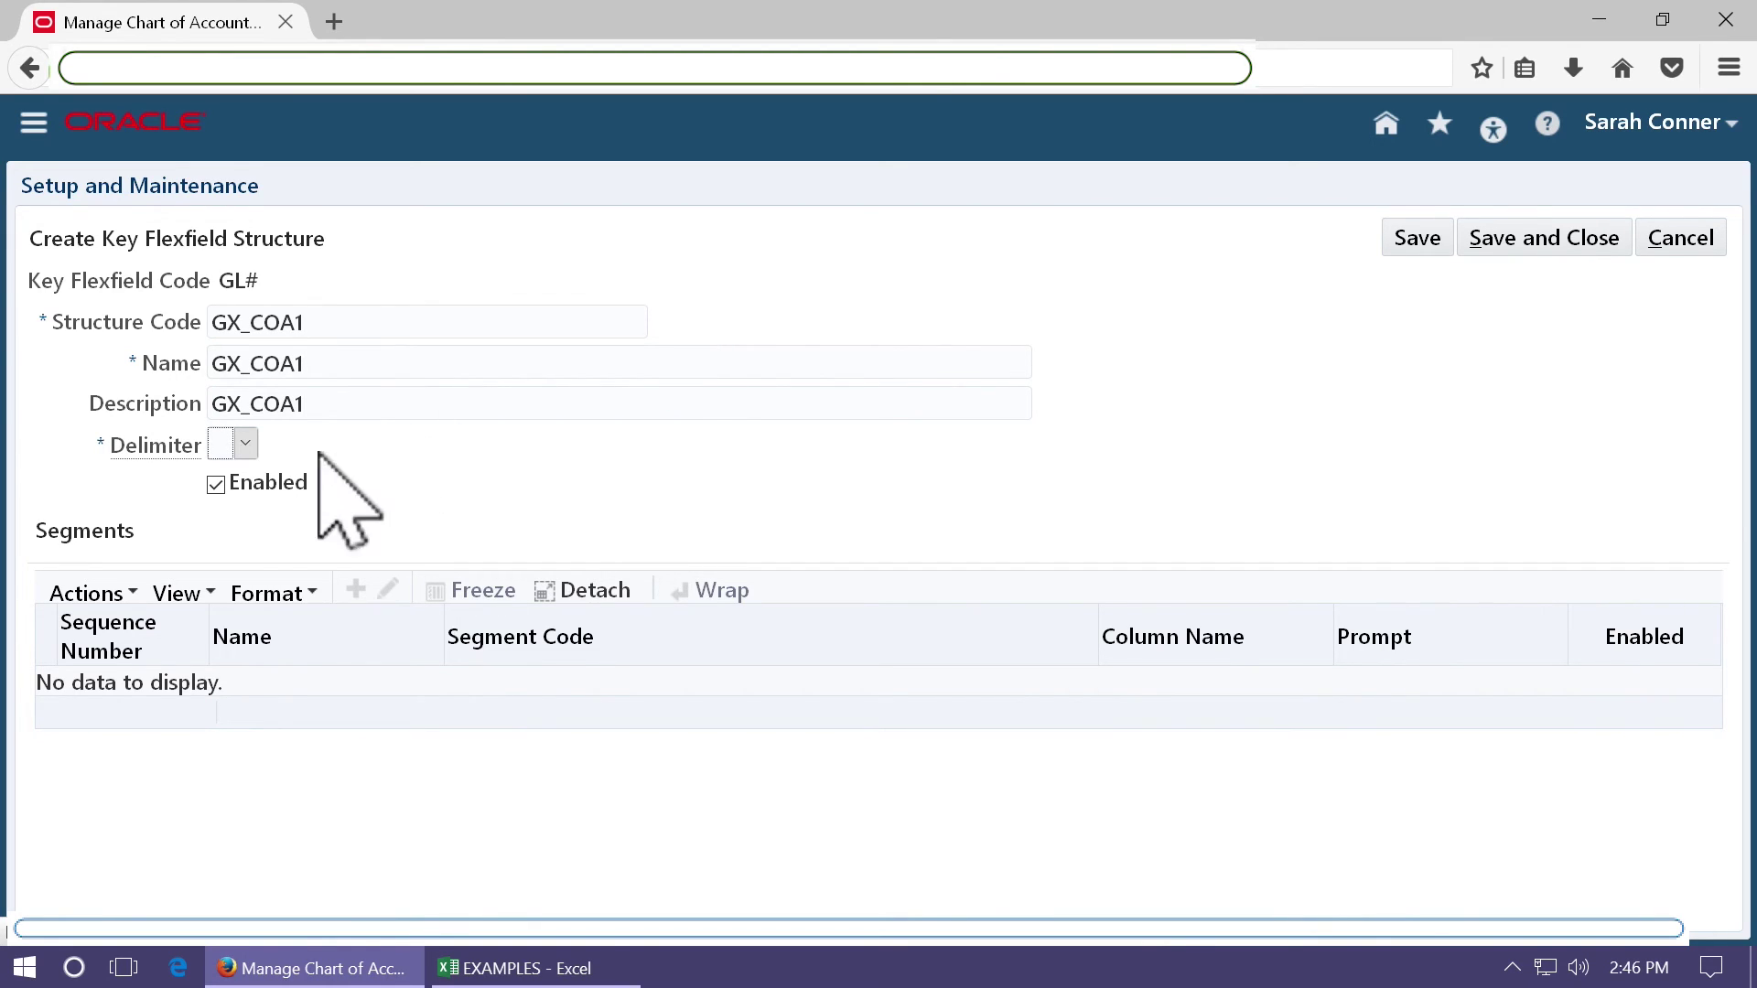
Choose a hyphen as the delimiter and save the GX_COA1 structure.
left_click(245, 445)
left_click(242, 584)
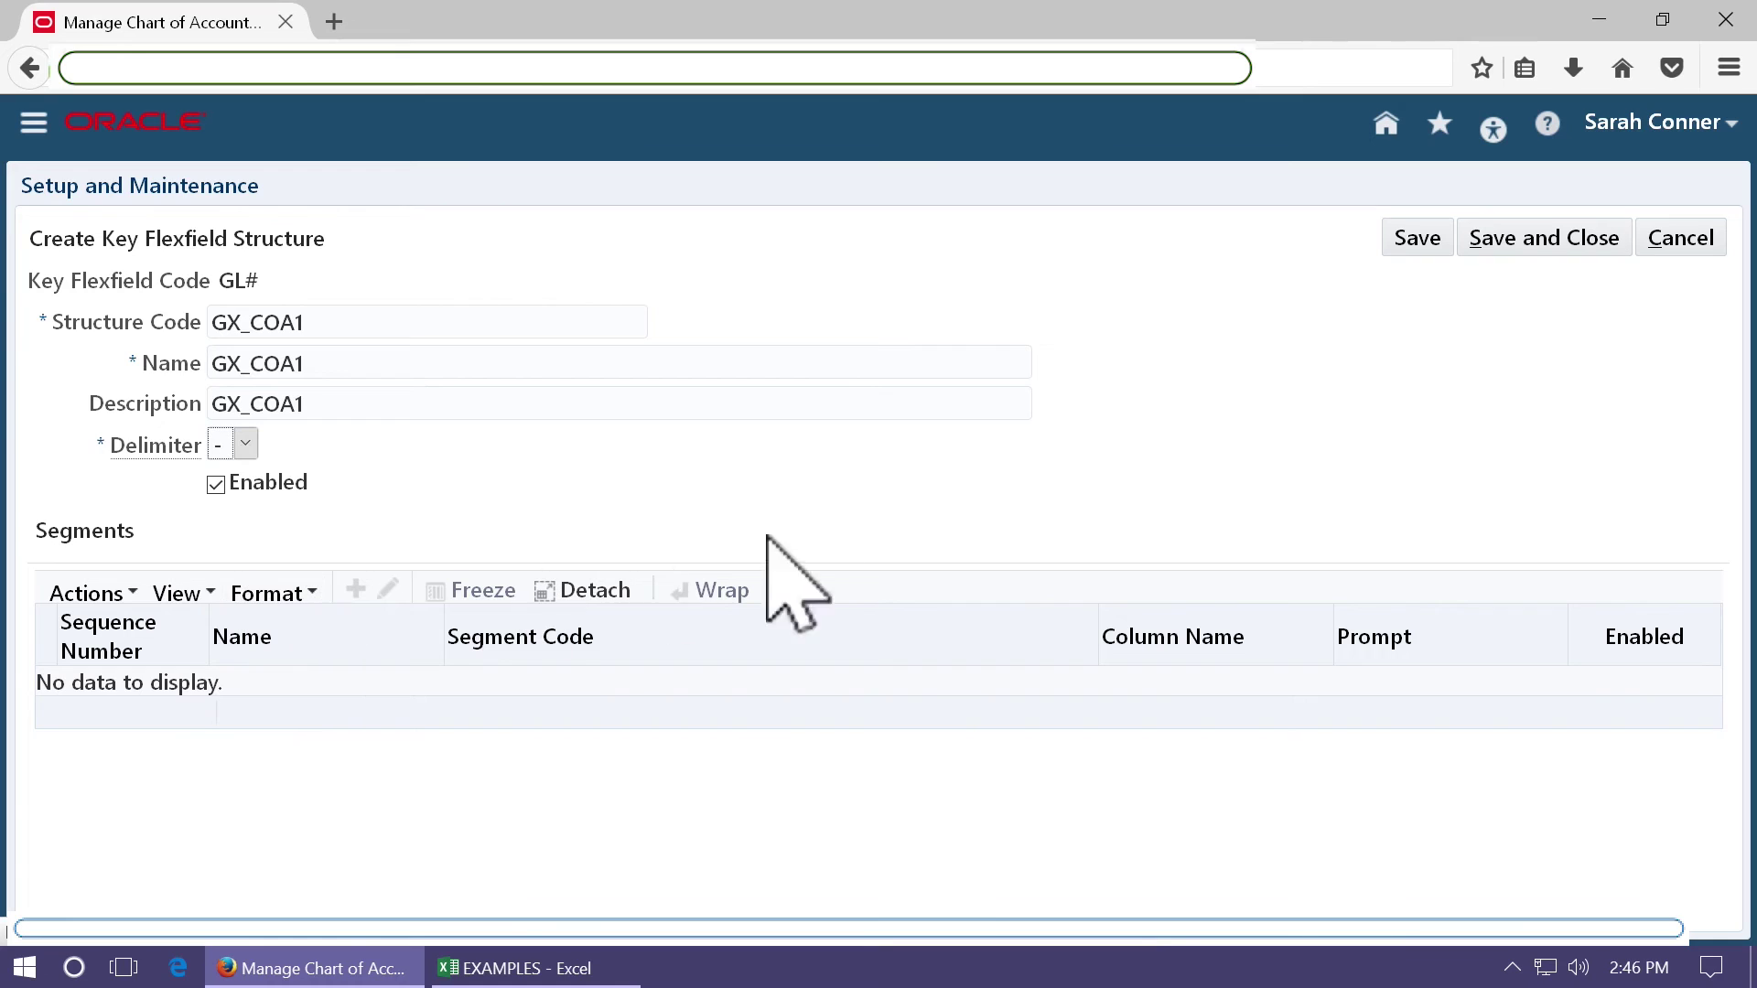
left_click(1414, 237)
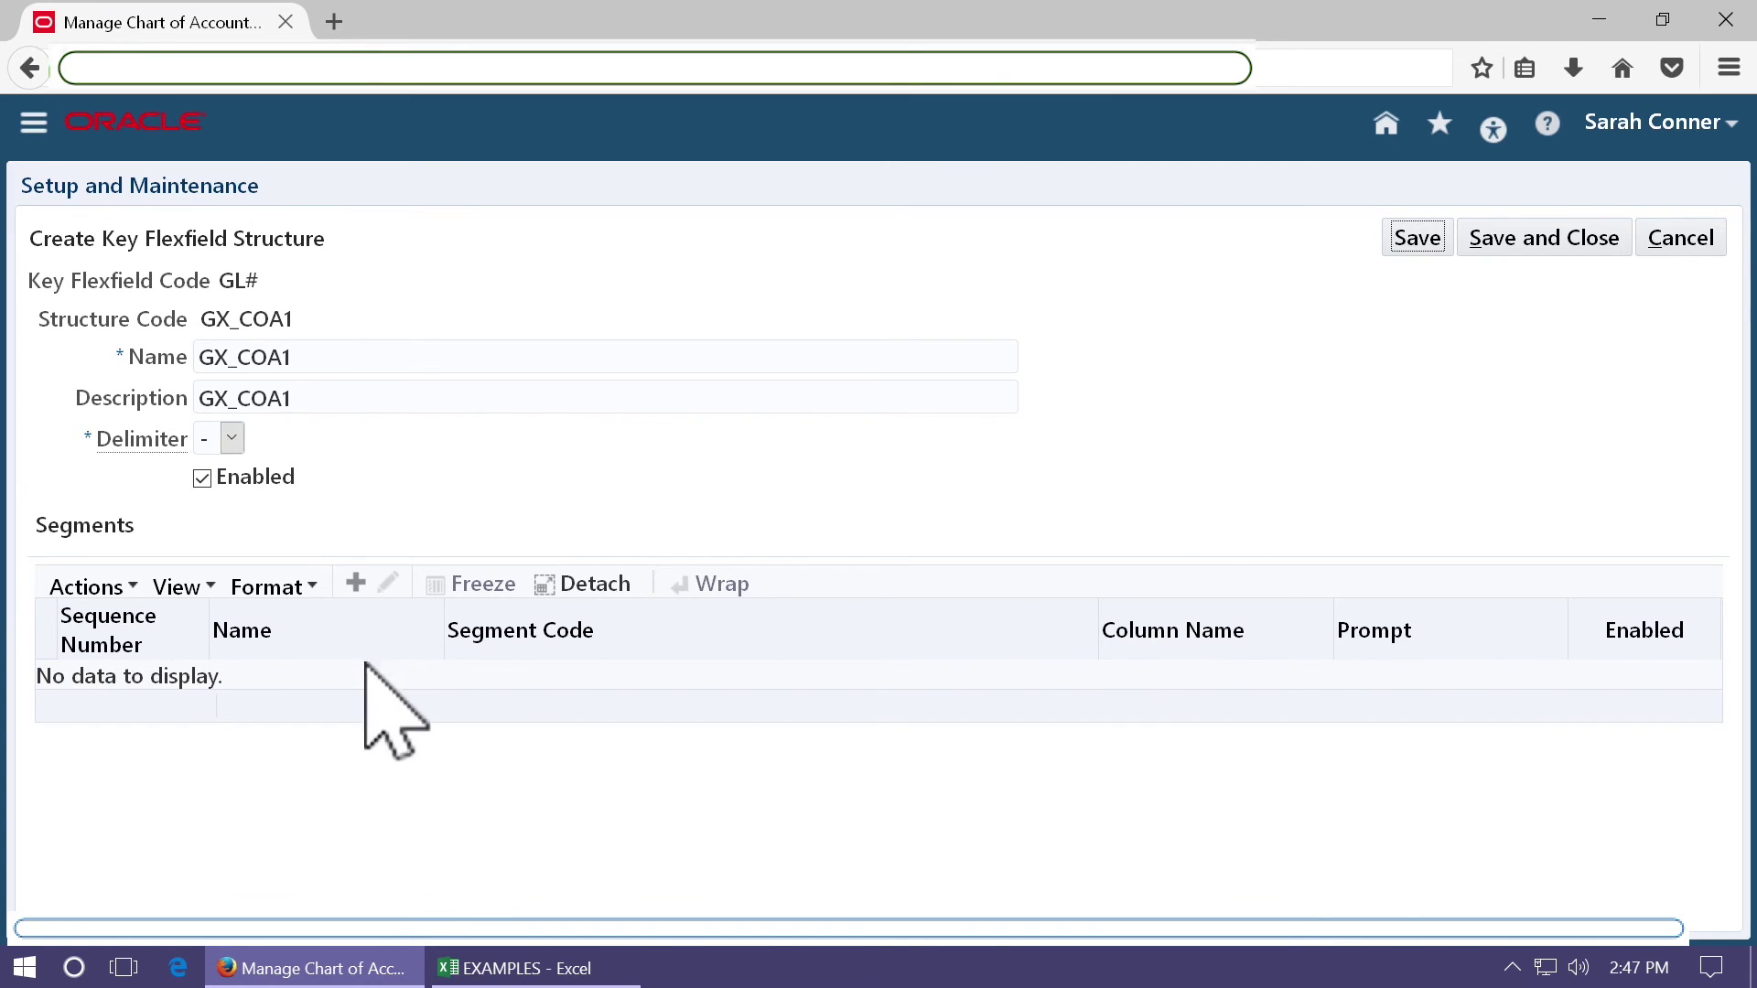
Add a new segment with code, name and description GX_COMPANY.
left_click(356, 583)
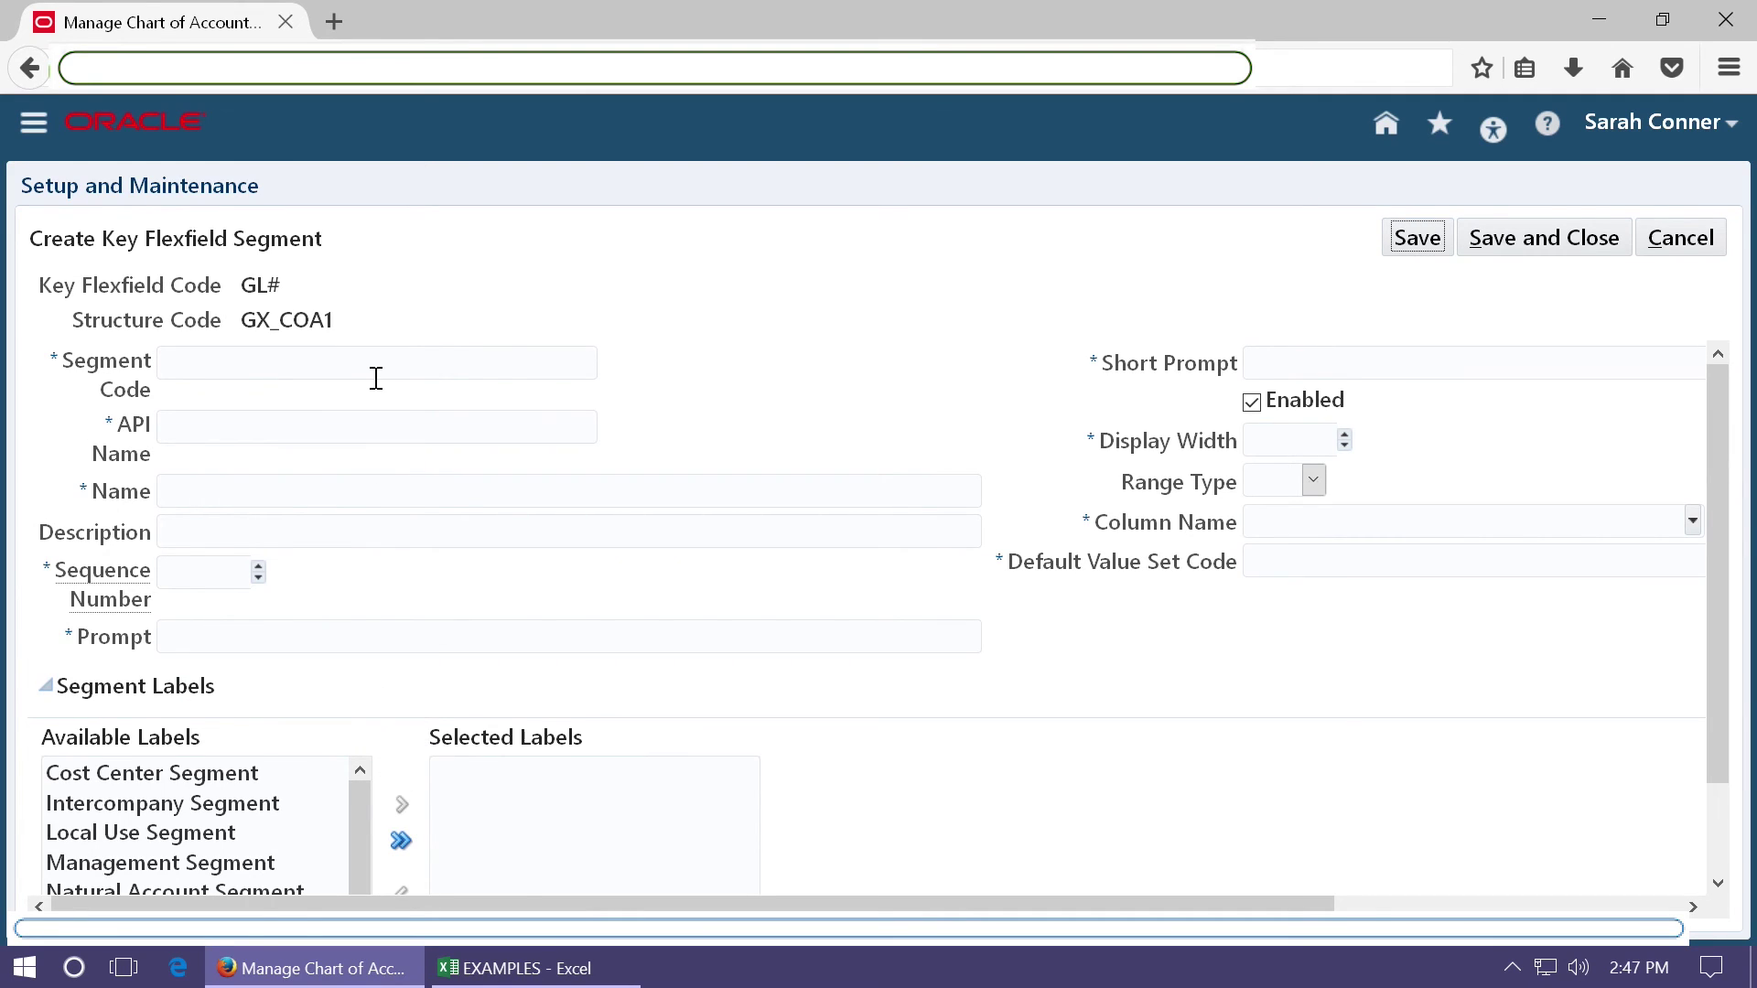
left_click(374, 365)
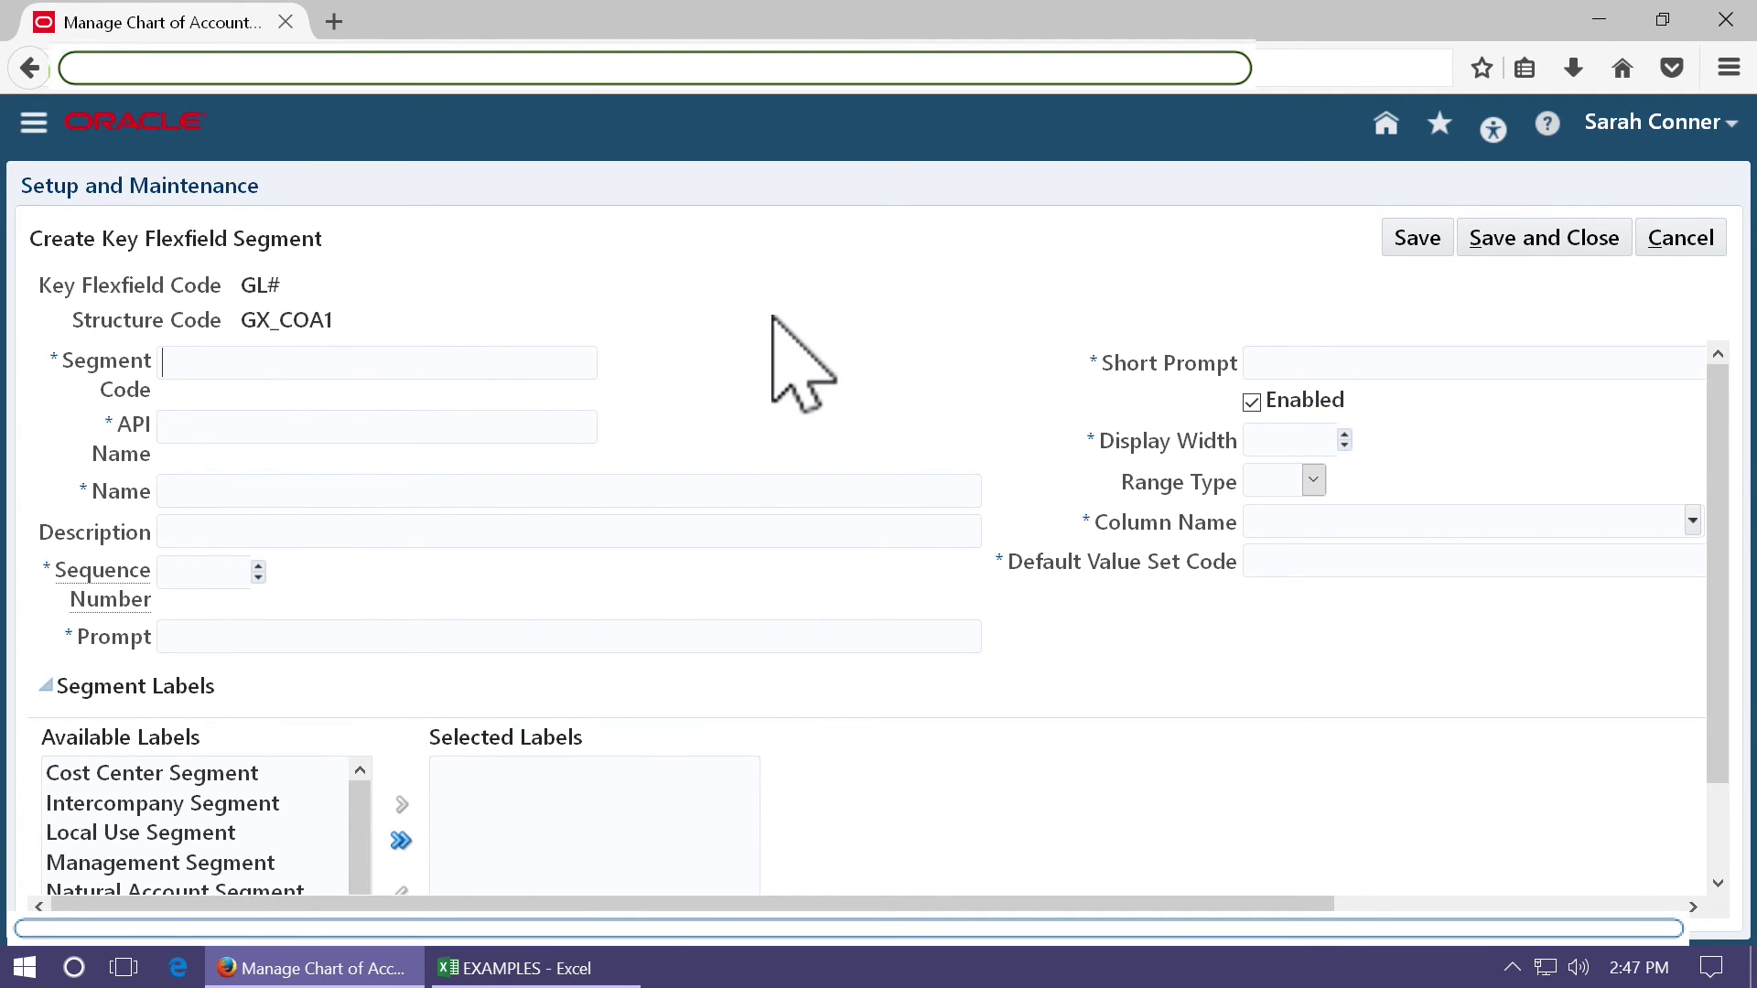
type("GX_C")
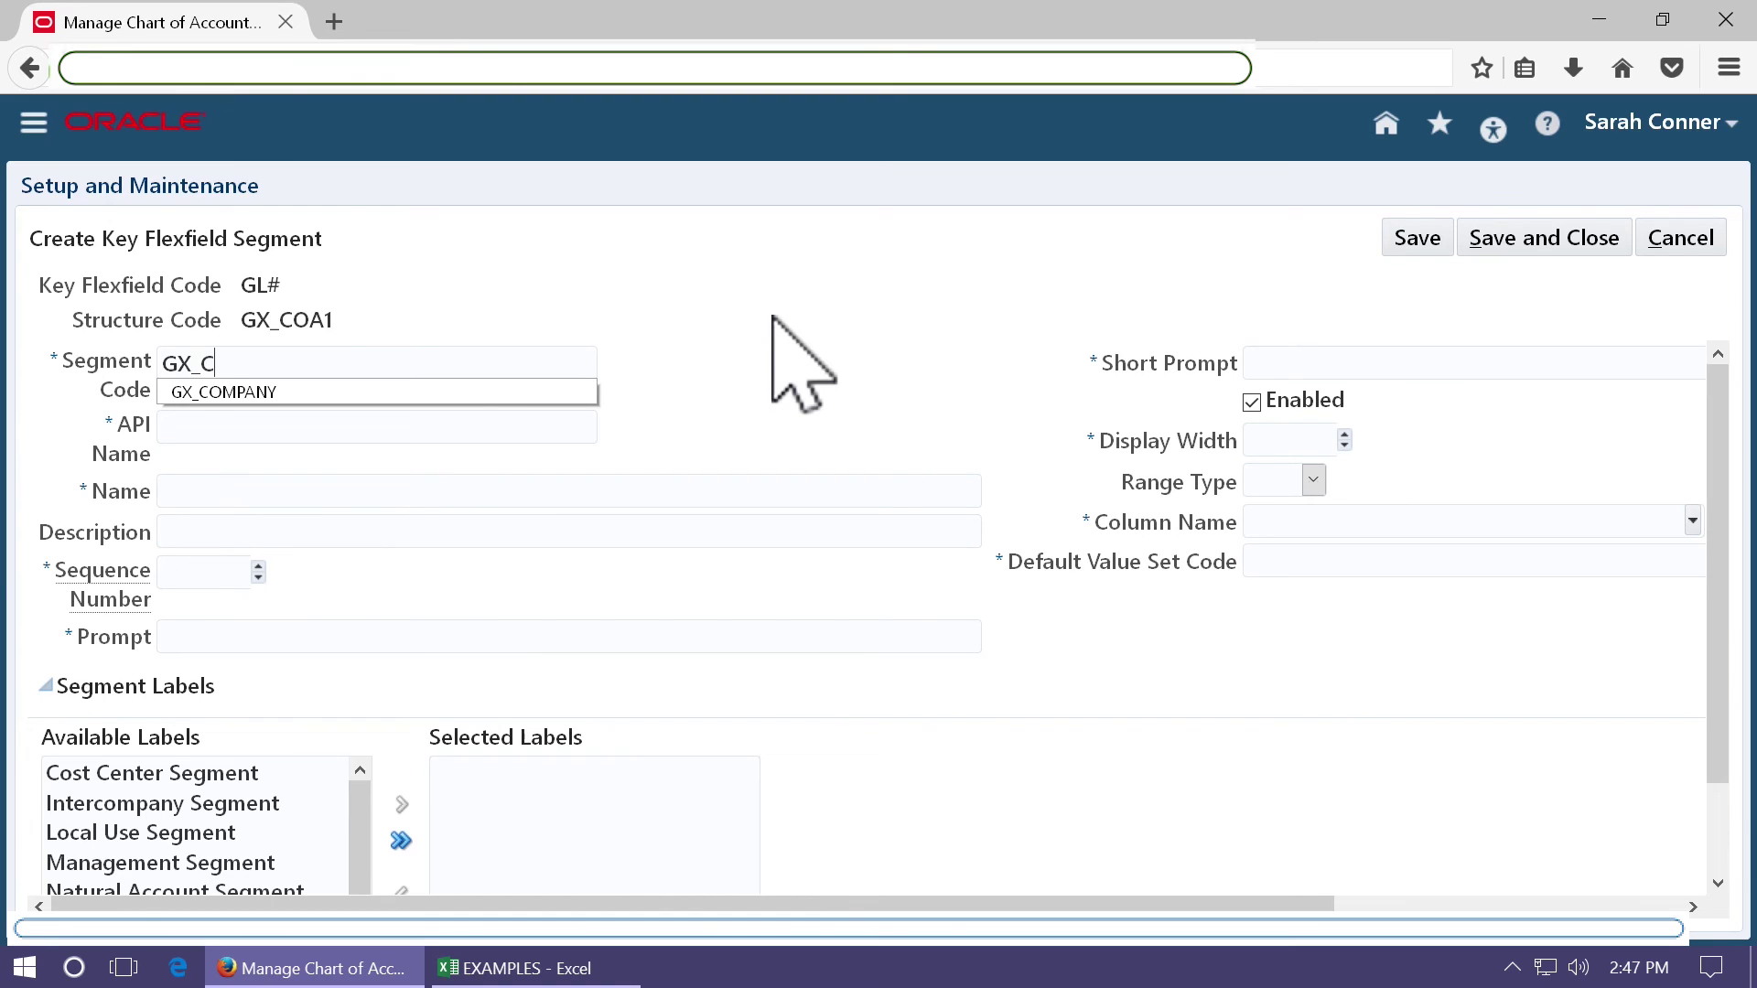
type("OMPANY")
key("Tab")
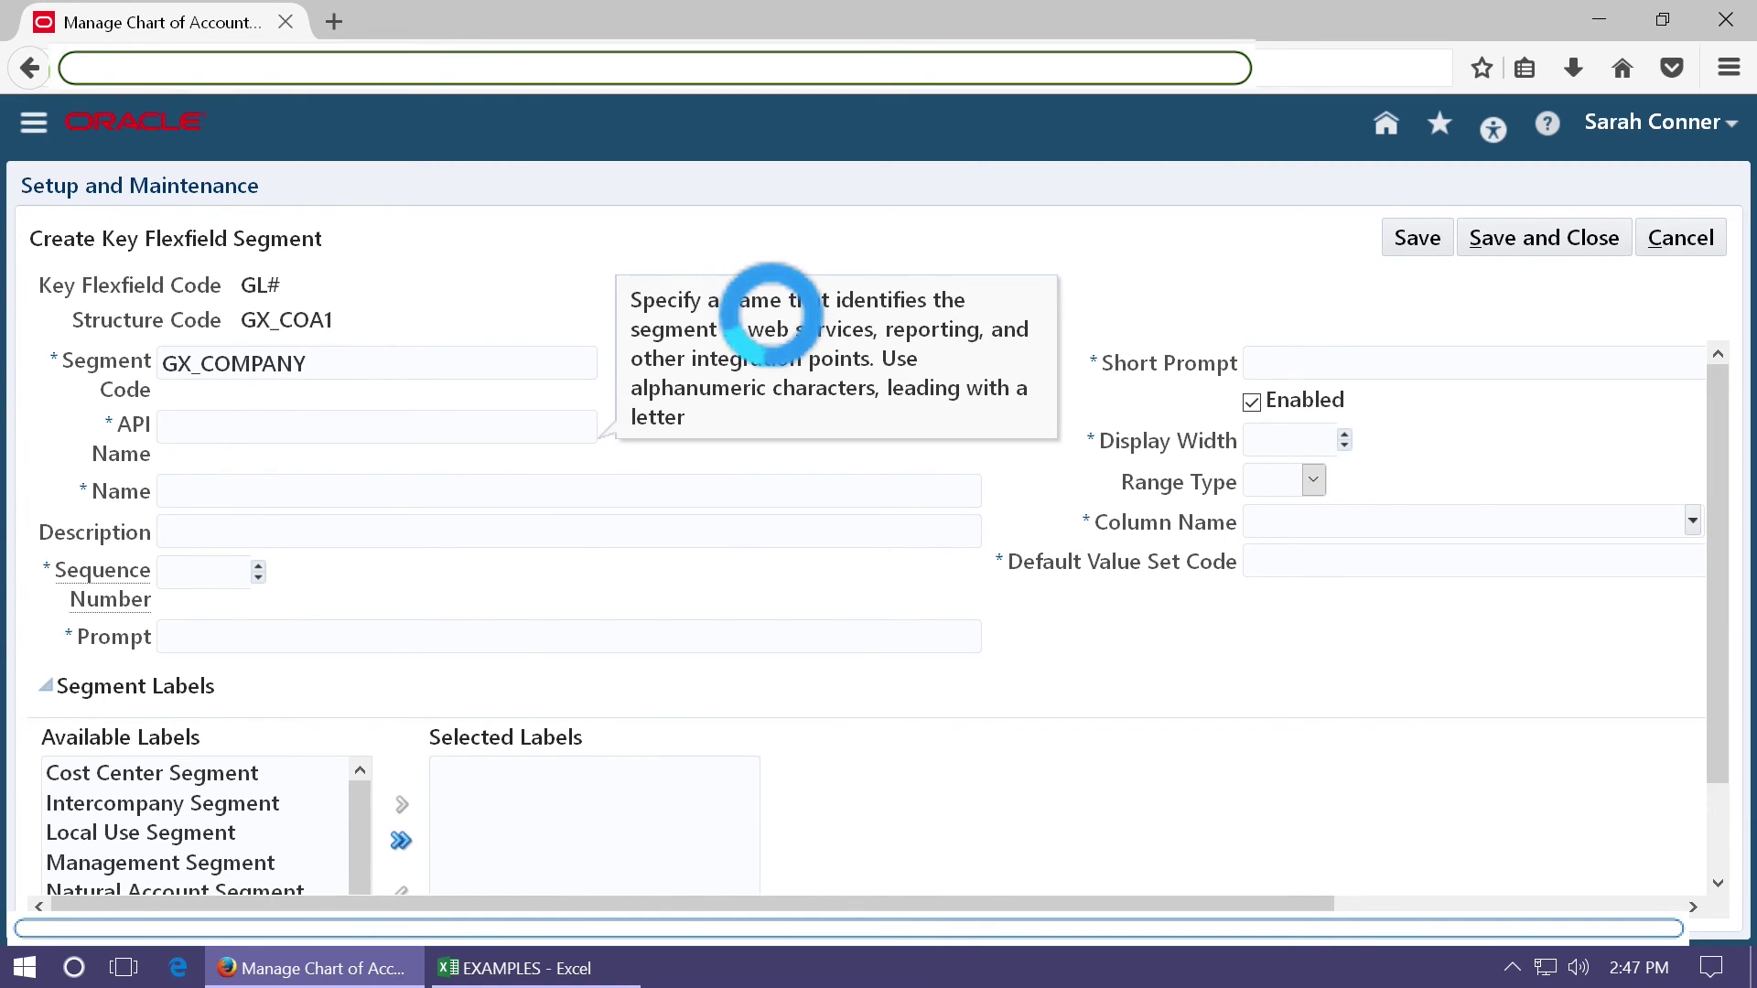
key("Tab")
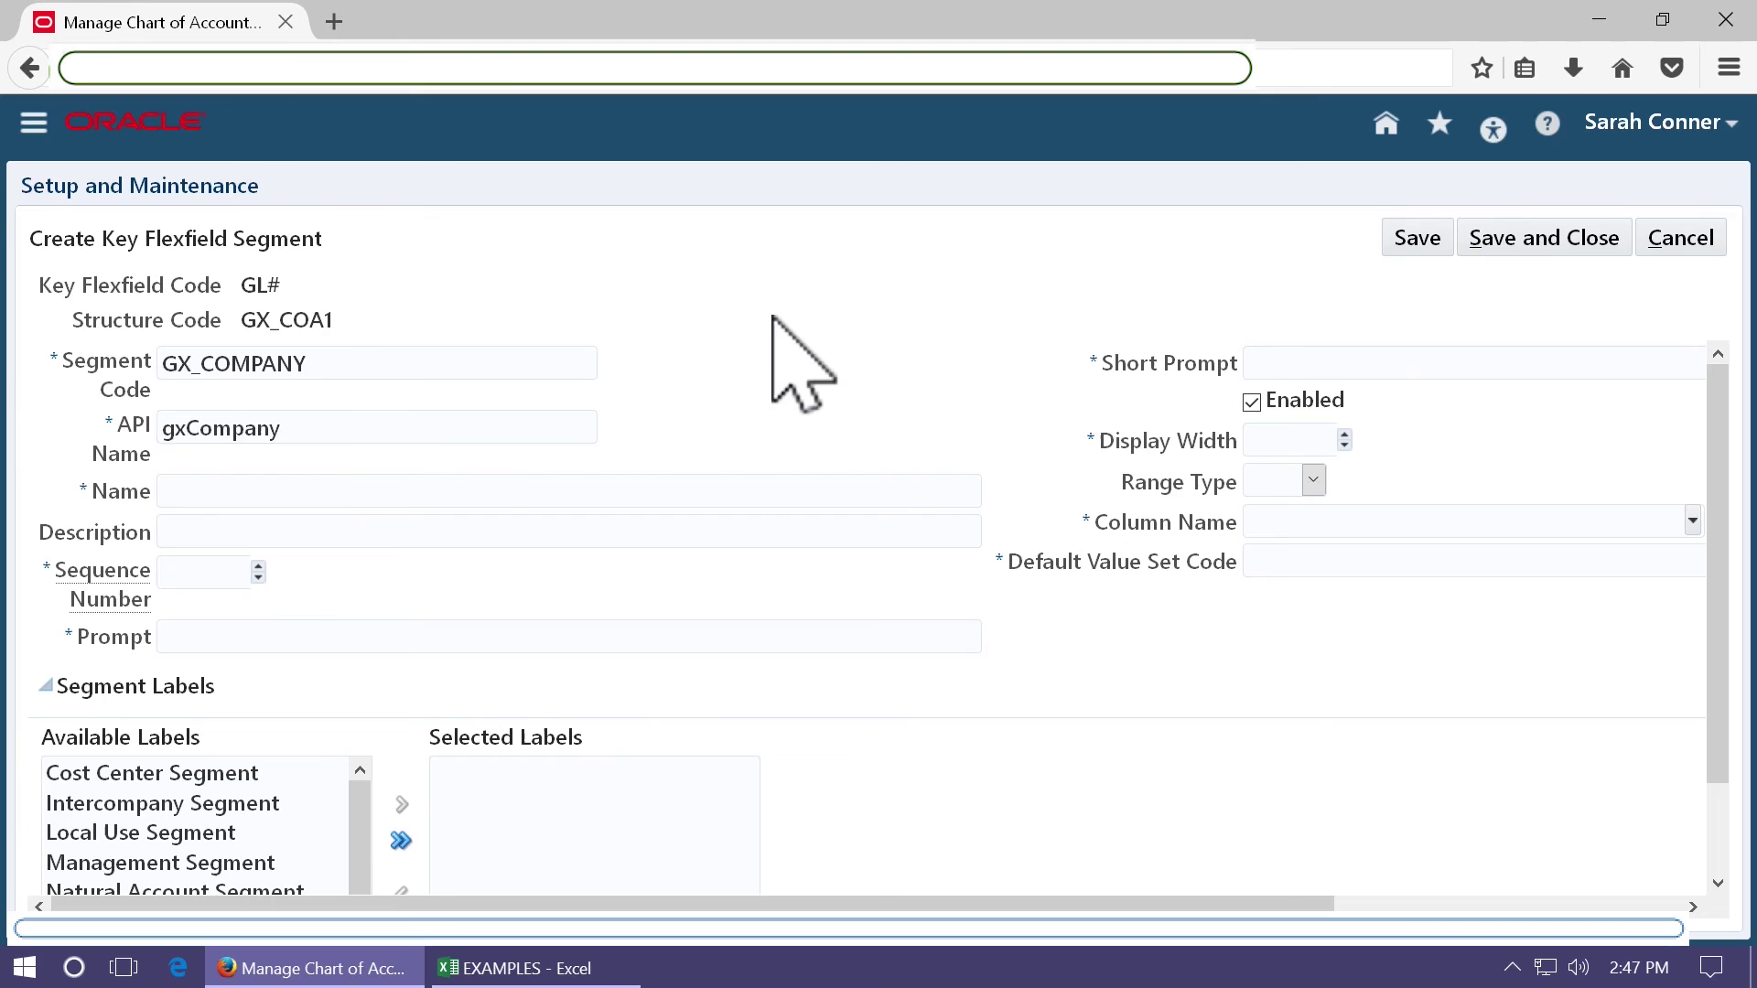
key("shift+Tab")
key("shift+Tab")
key("ctrl+c")
key("Tab")
key("Tab")
key("ctrl+v")
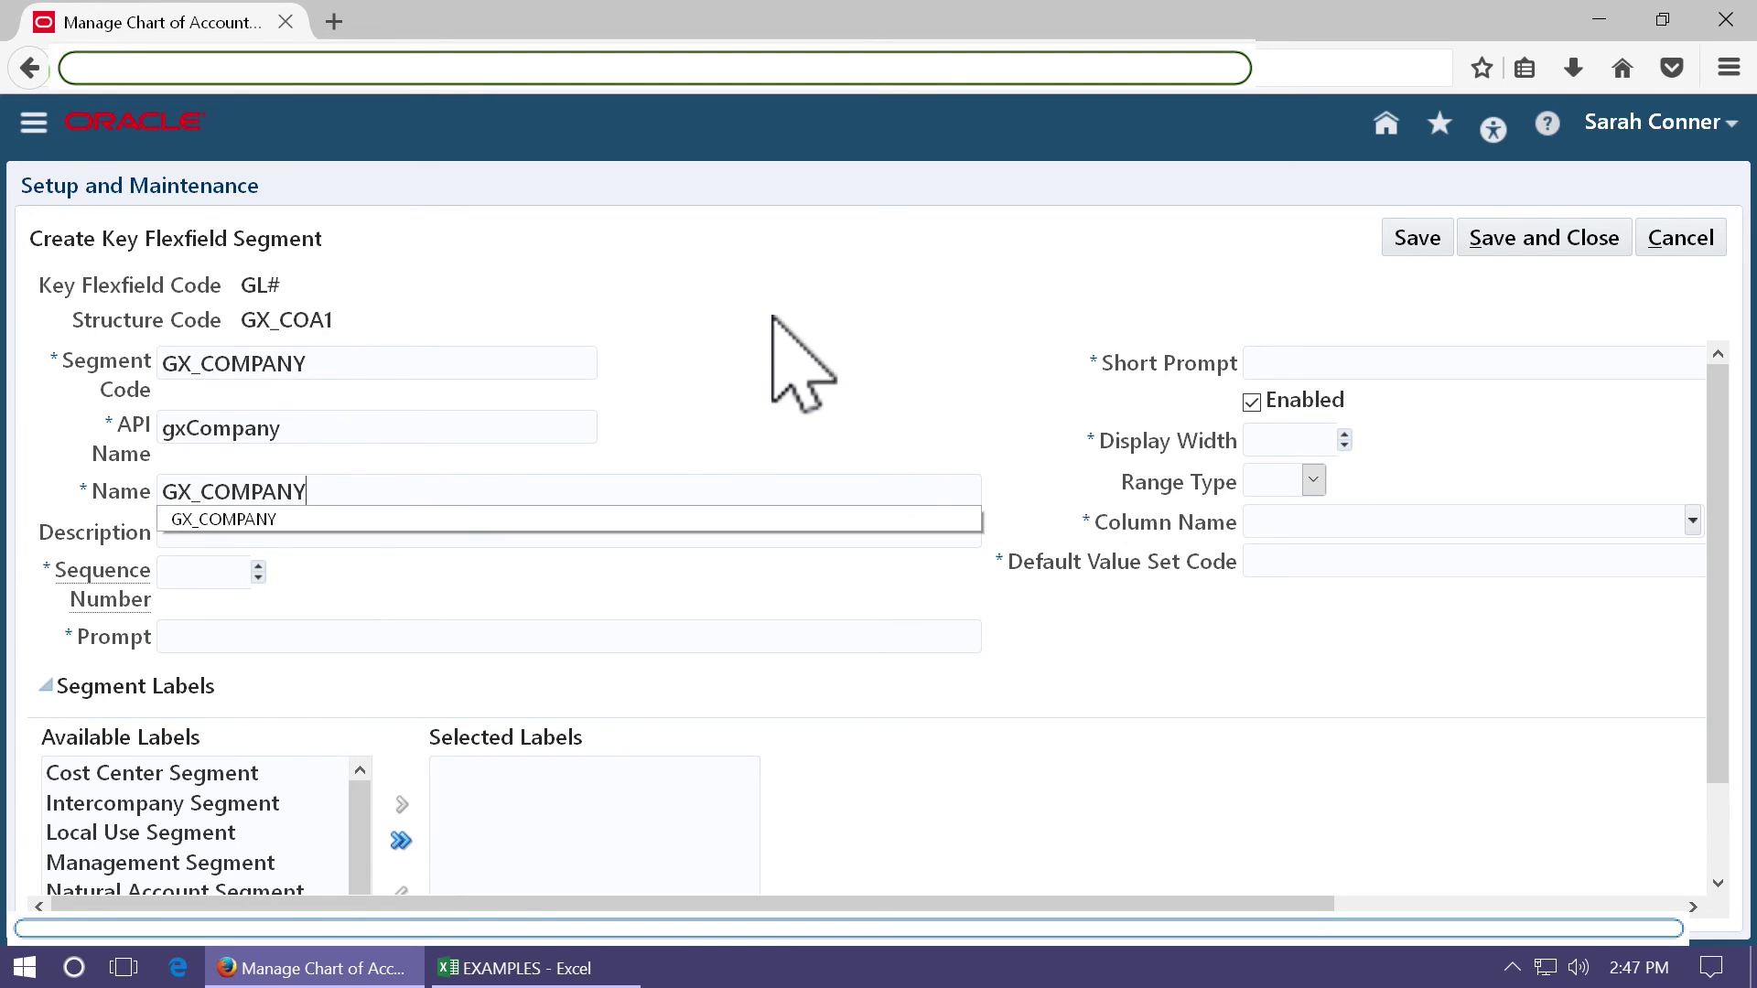
key("Tab")
key("ctrl+v")
Give the segment prompt and short prompt Company, column SEGMENT1, and the company value set.
key("Tab")
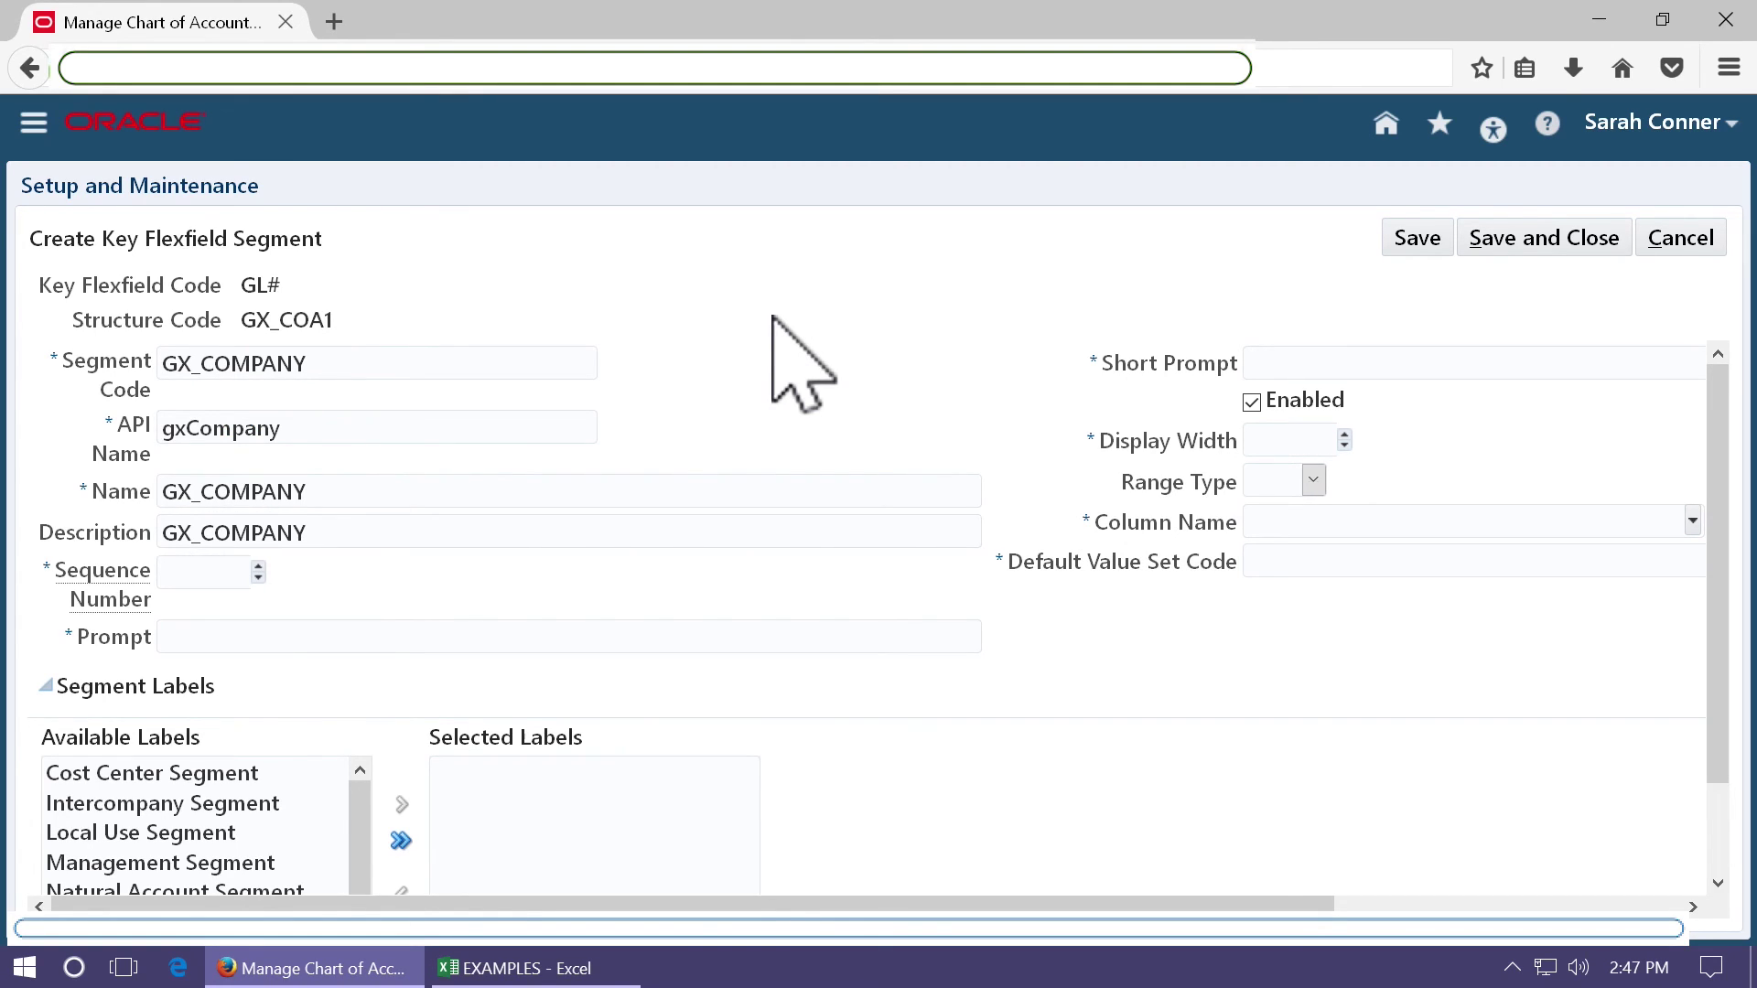
type("Company")
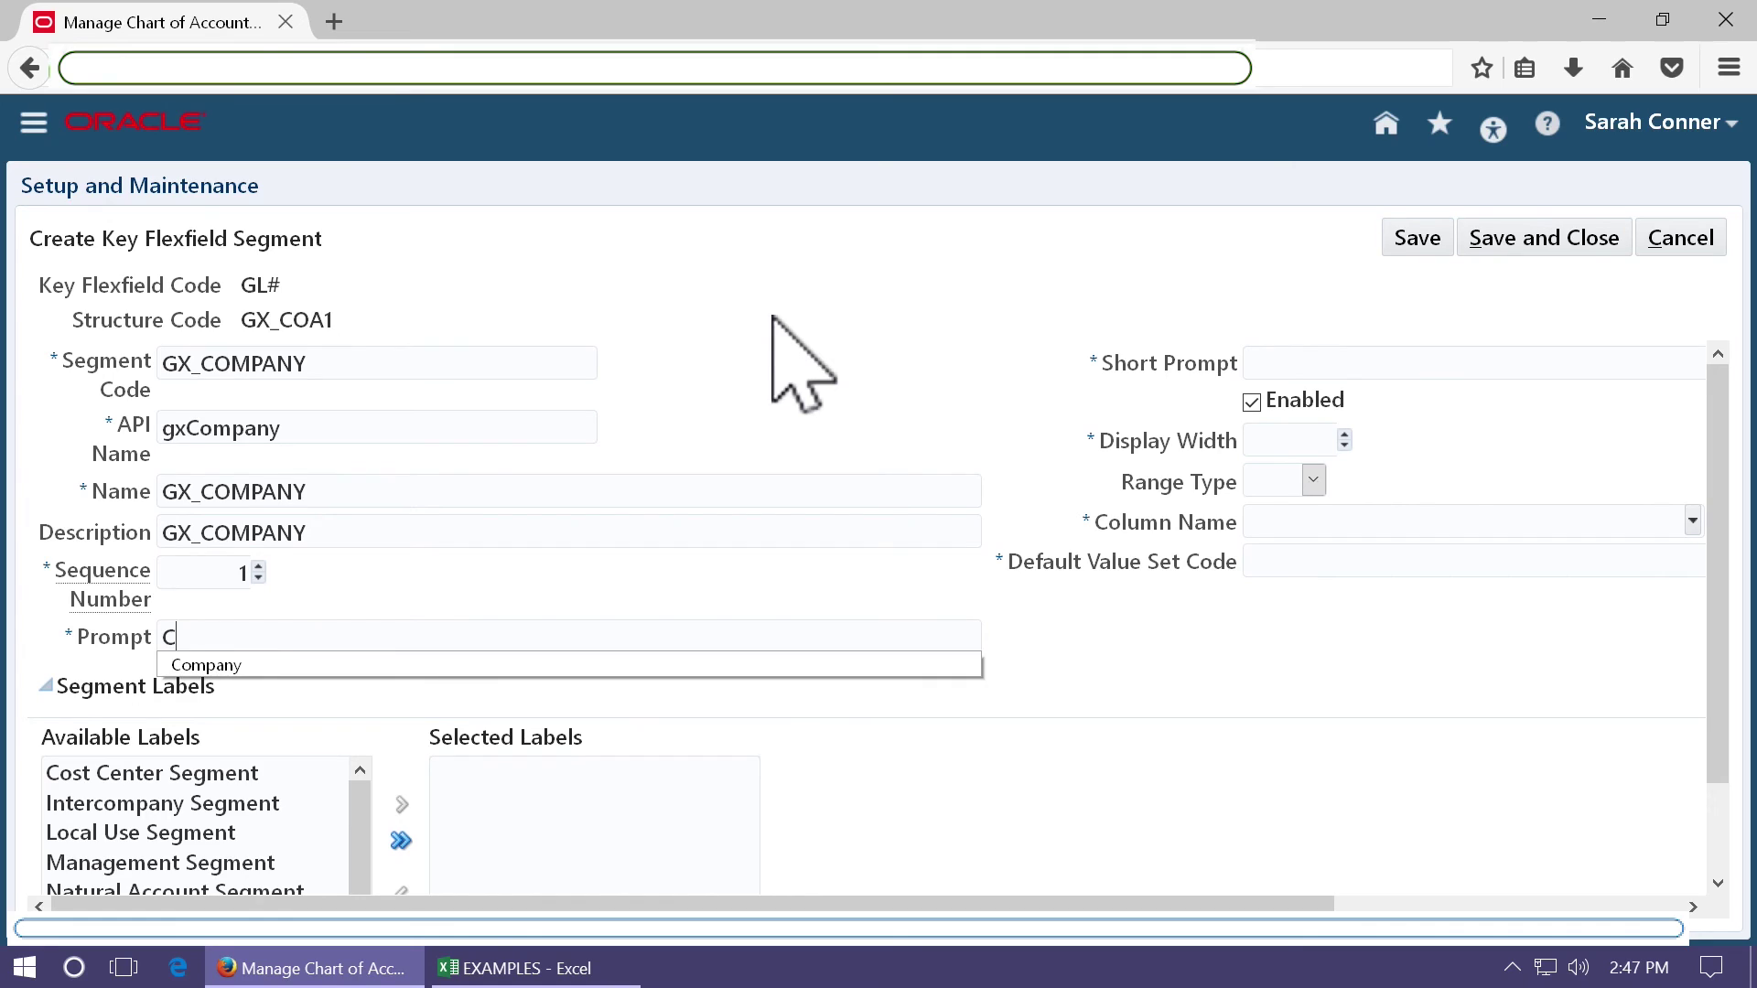
key("Tab")
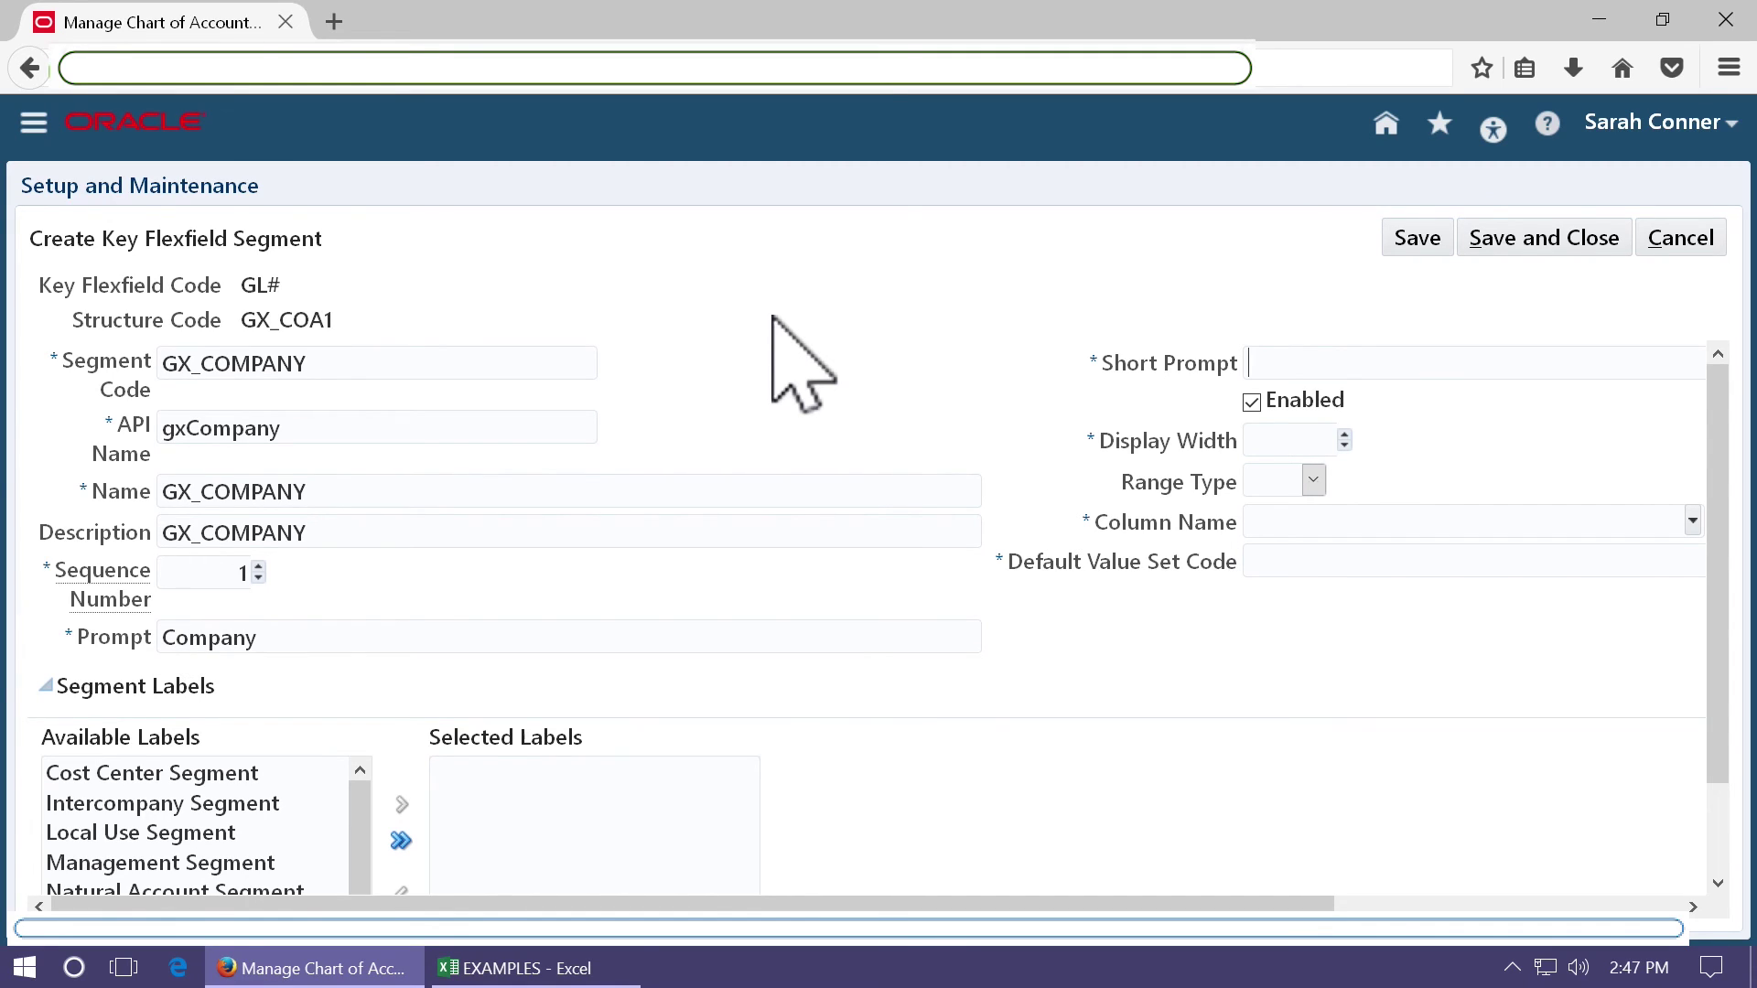
type("Company")
key("Tab")
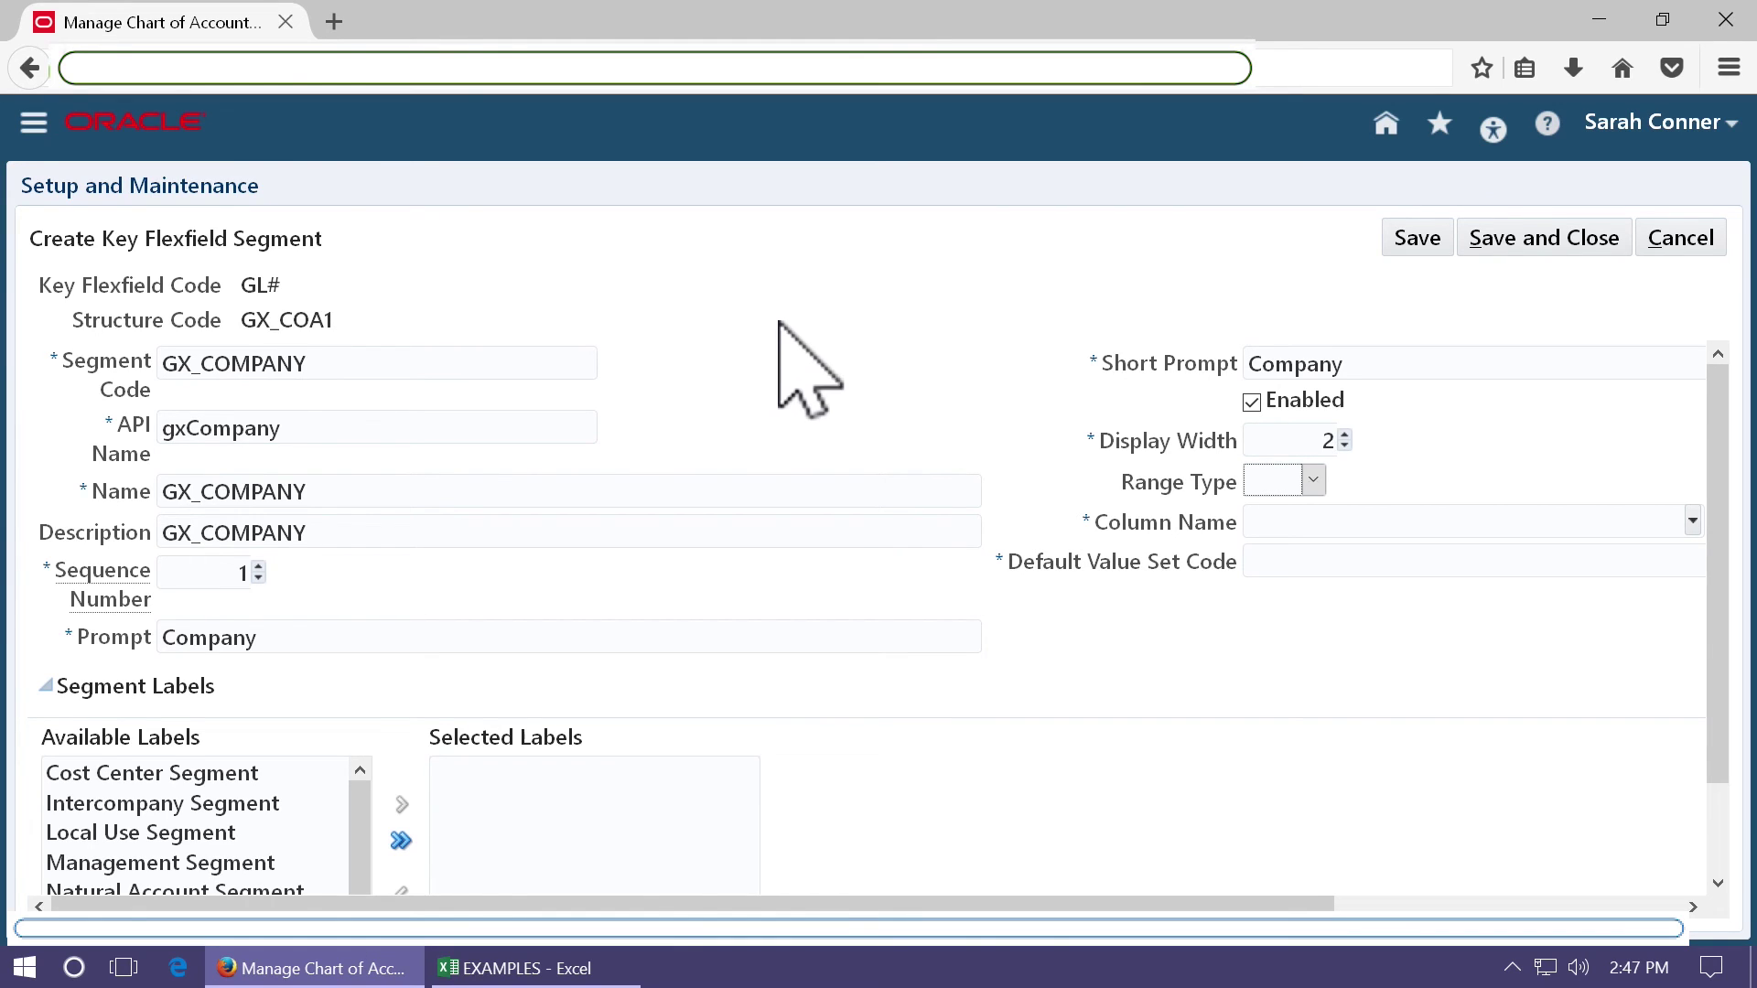
left_click(1693, 520)
left_click(1693, 520)
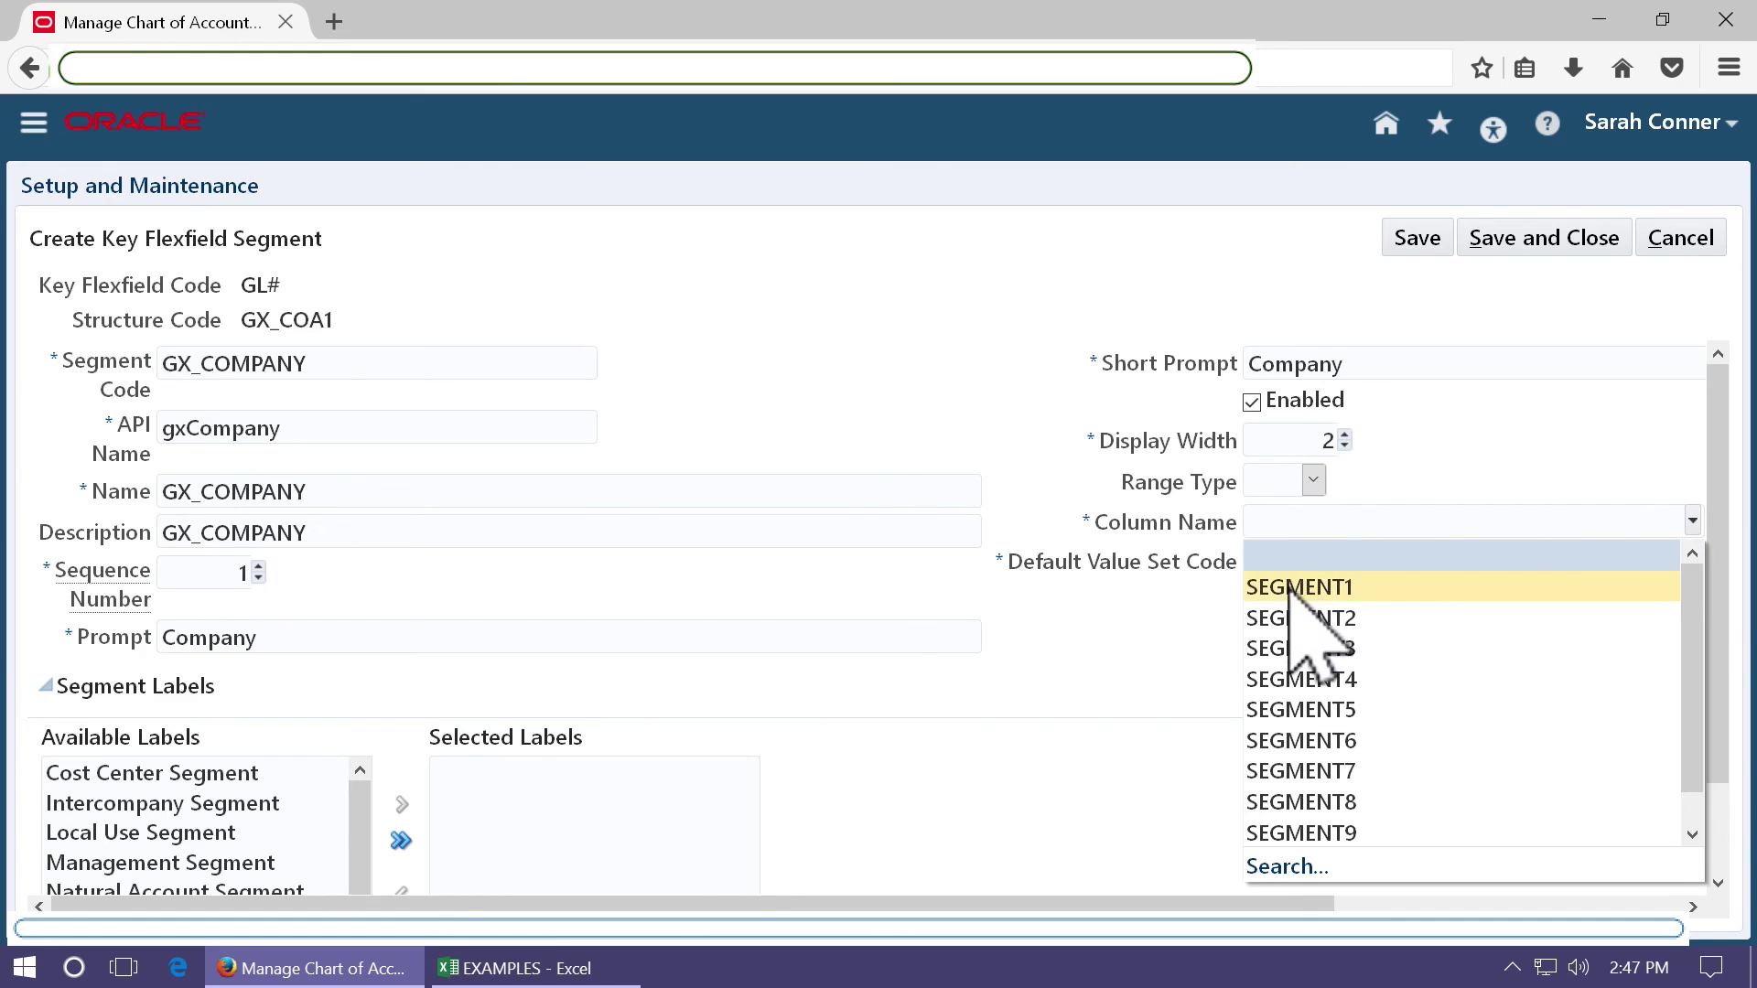
left_click(1291, 586)
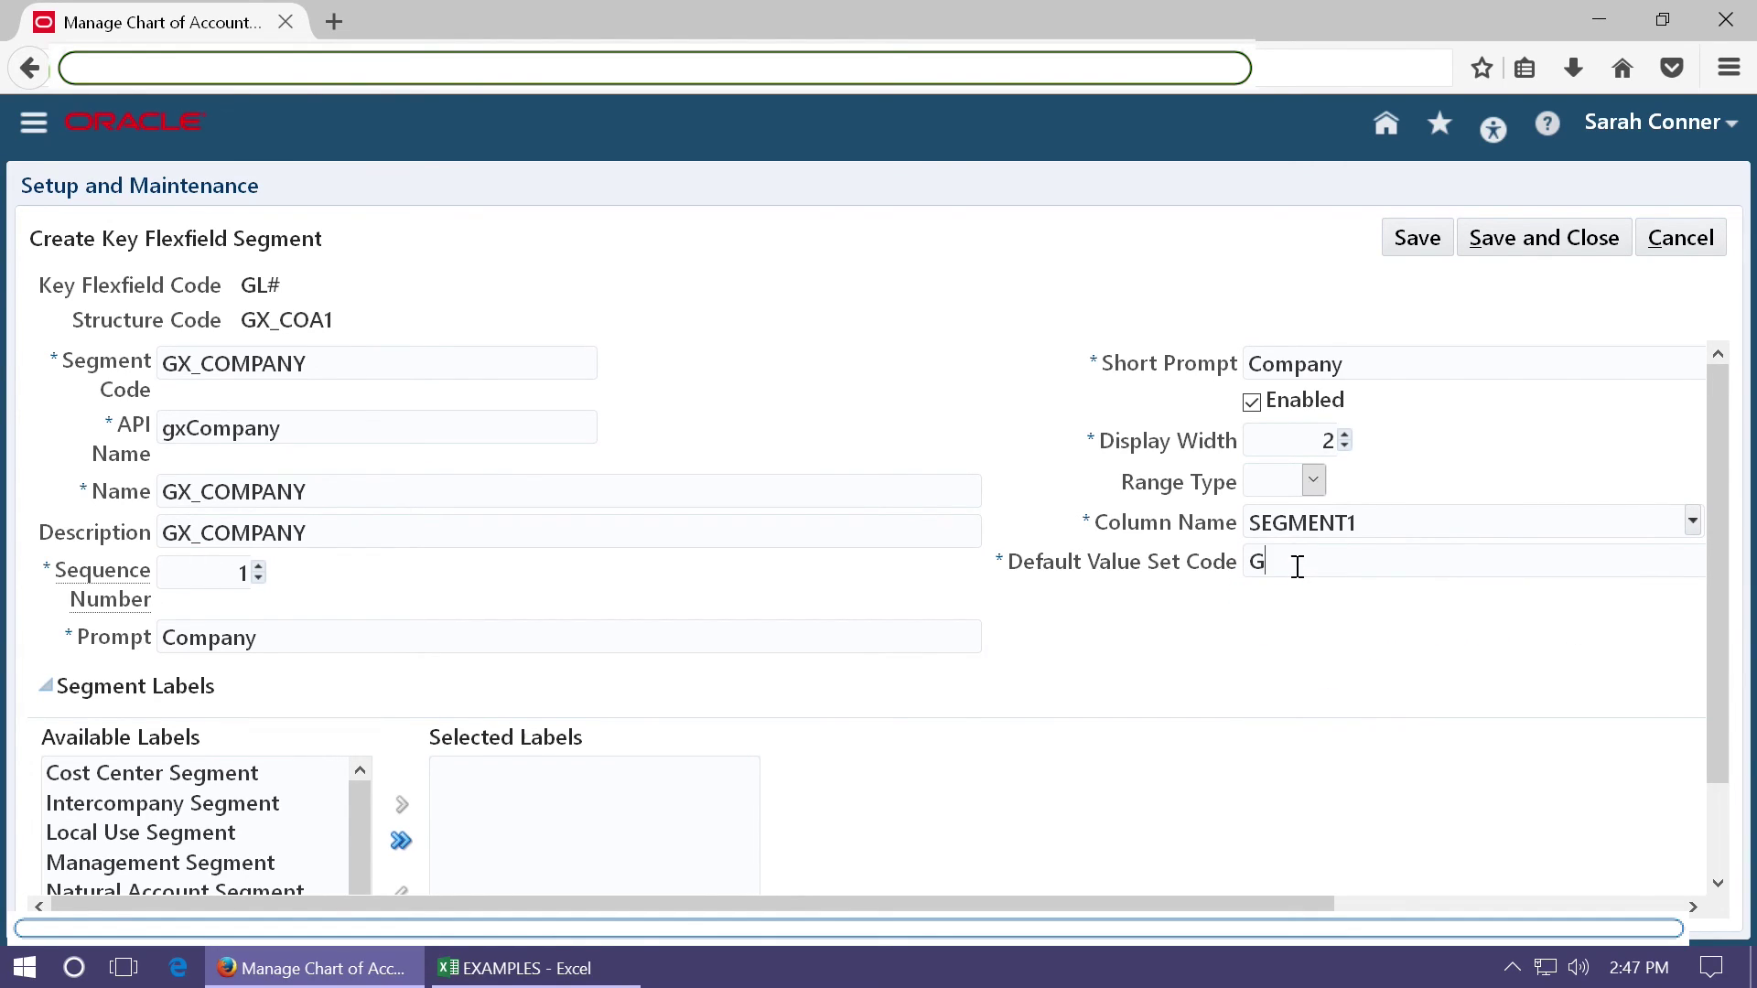
type("X_COMPANY")
left_click_drag(1278, 902, 1622, 705)
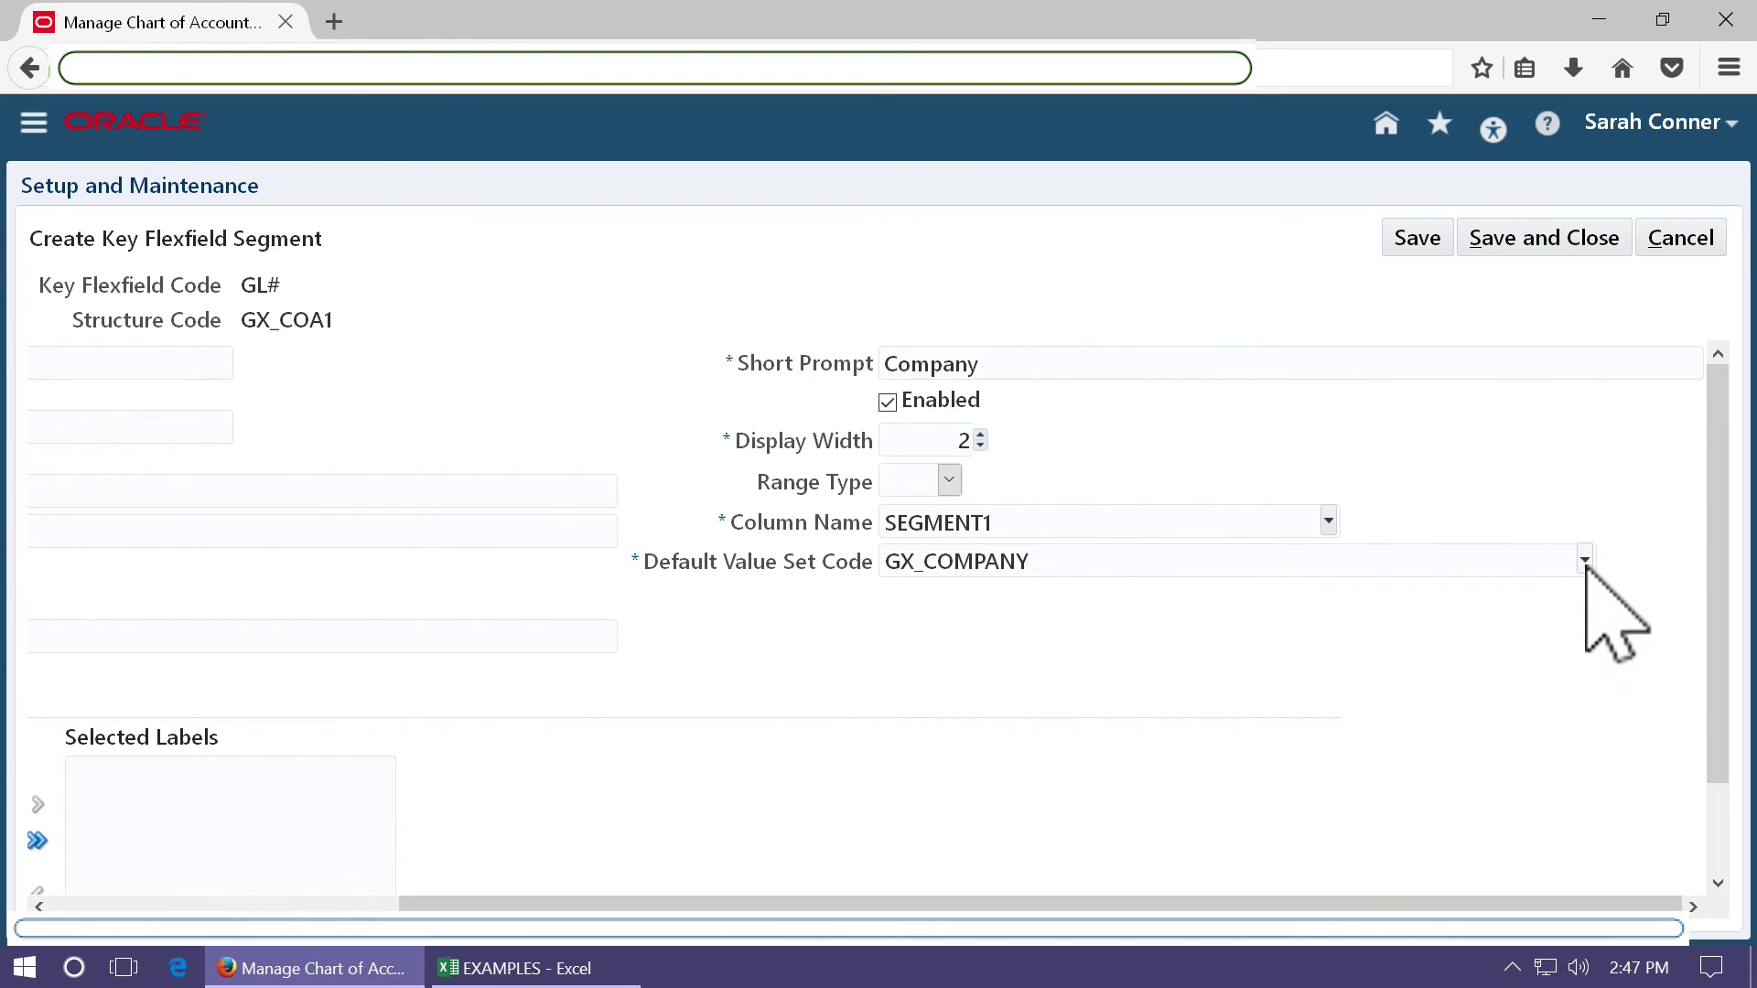
left_click_drag(1610, 953, 679, 822)
key("Tab")
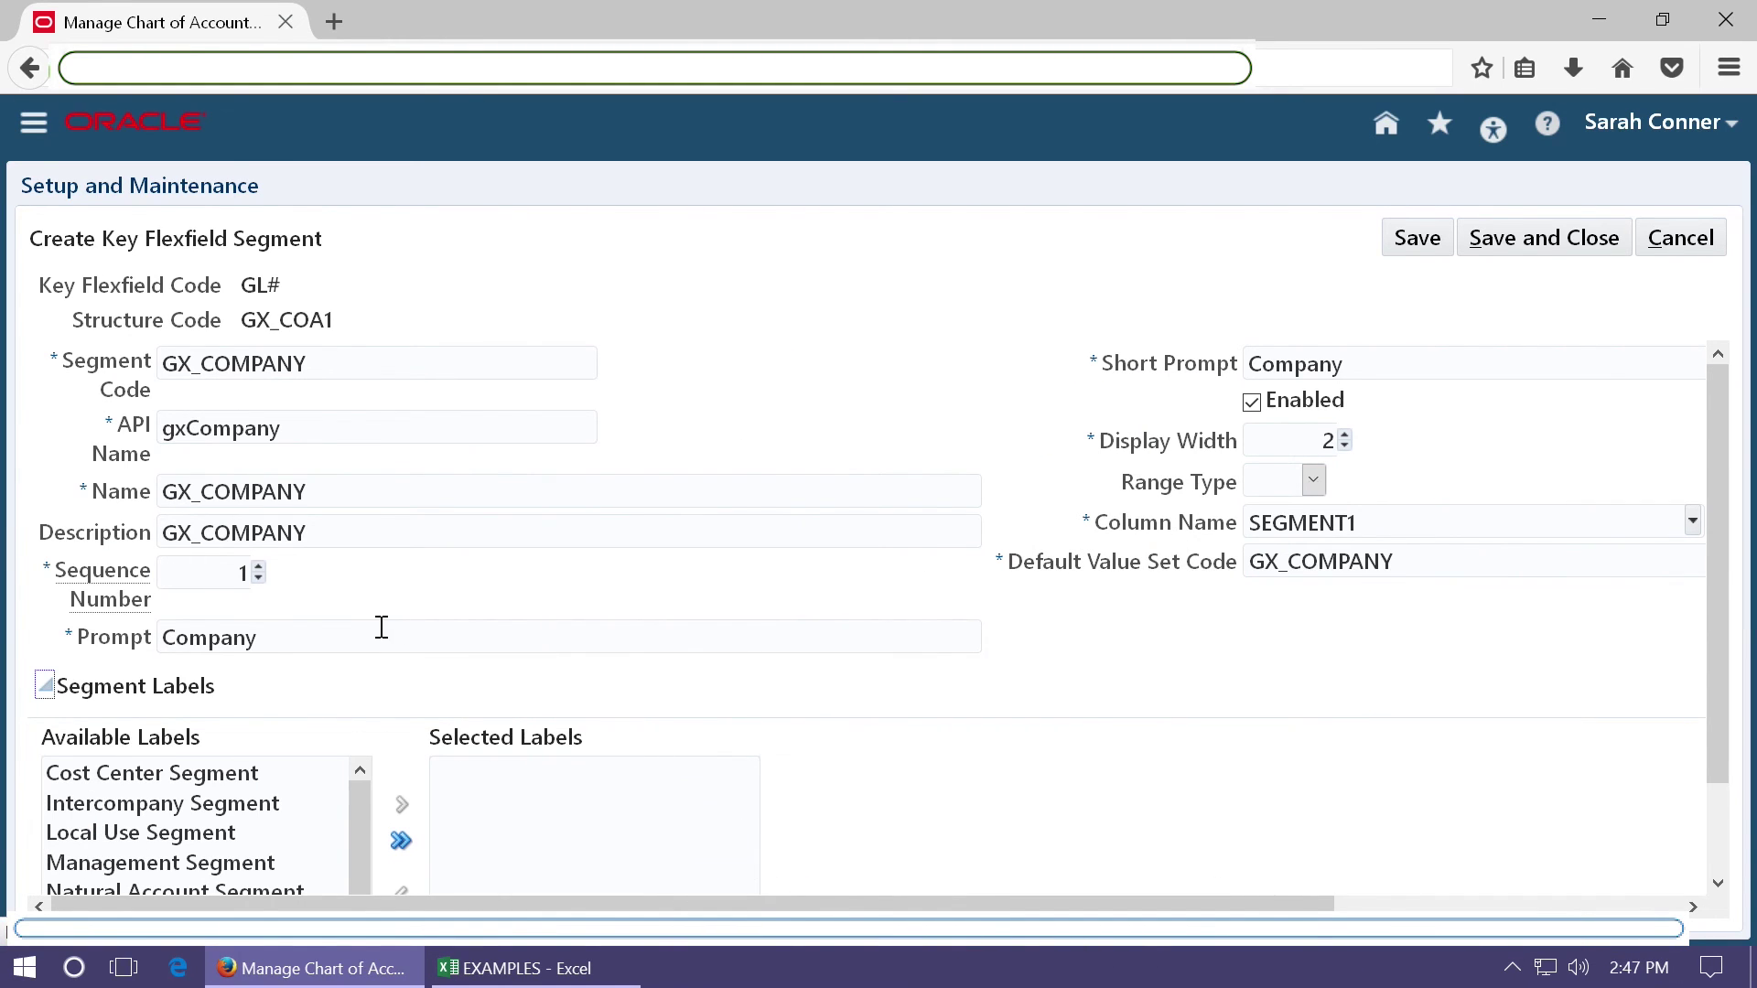
Assign the Primary Balancing Segment label to GX_COMPANY and save and close.
scroll(502, 635, "down", 2)
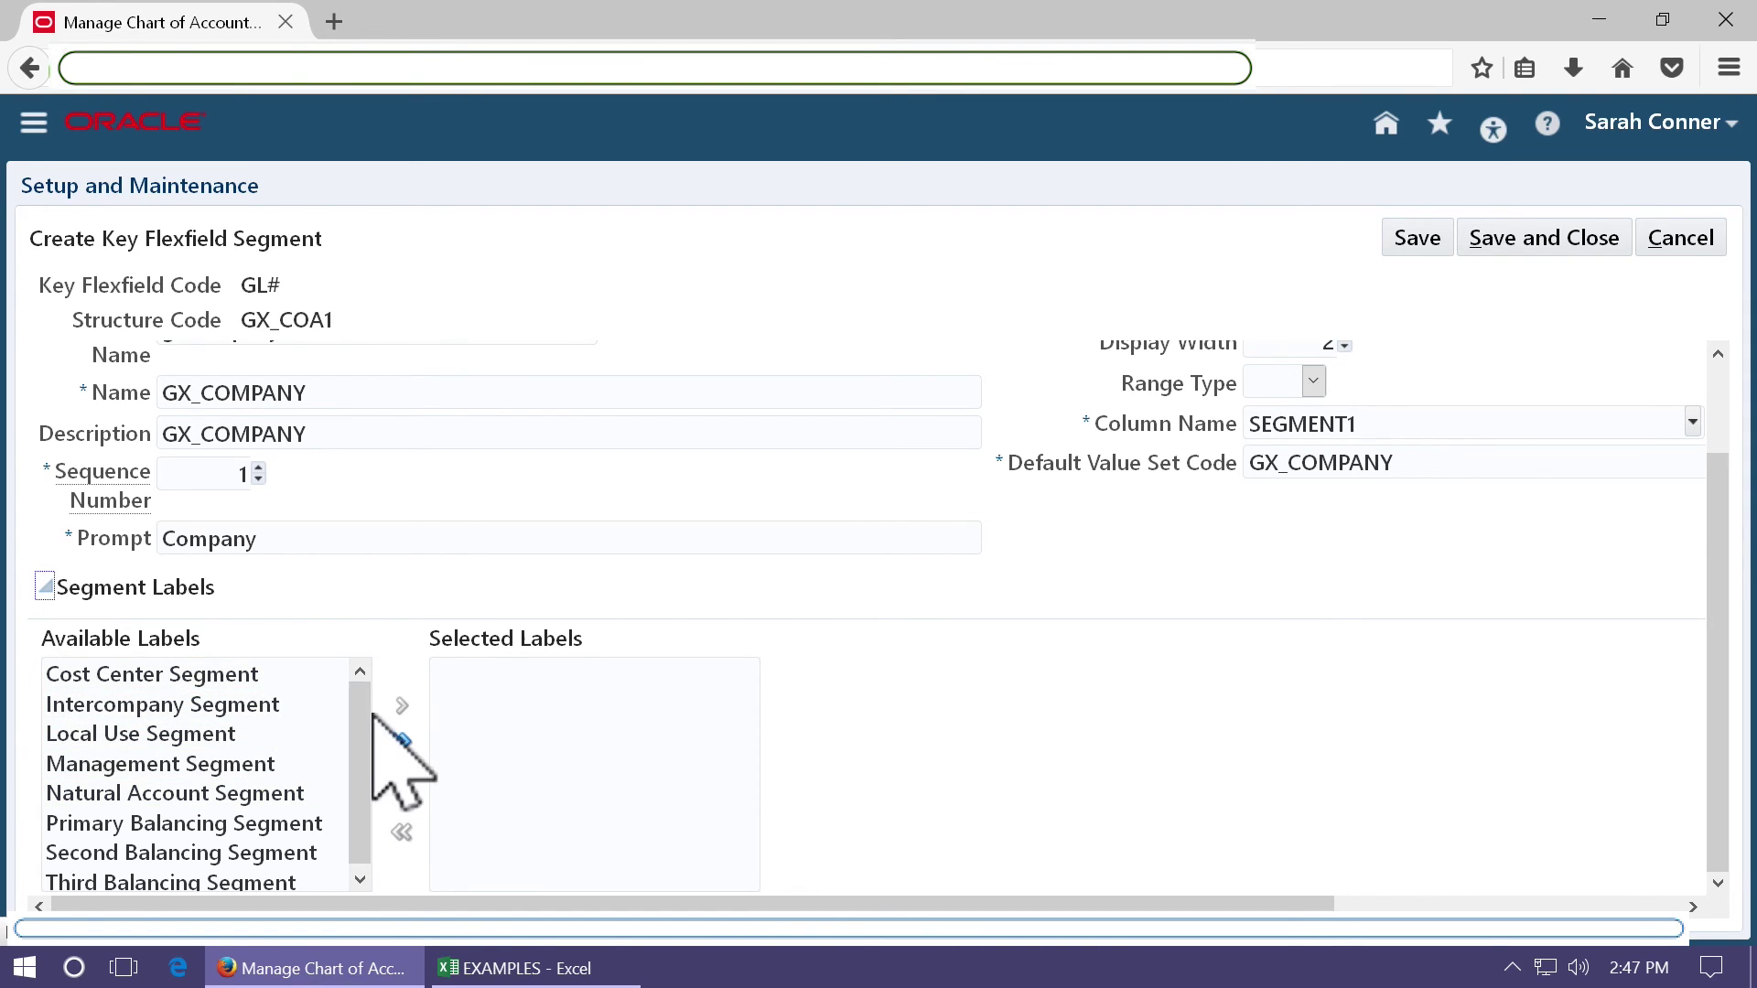
left_click(176, 826)
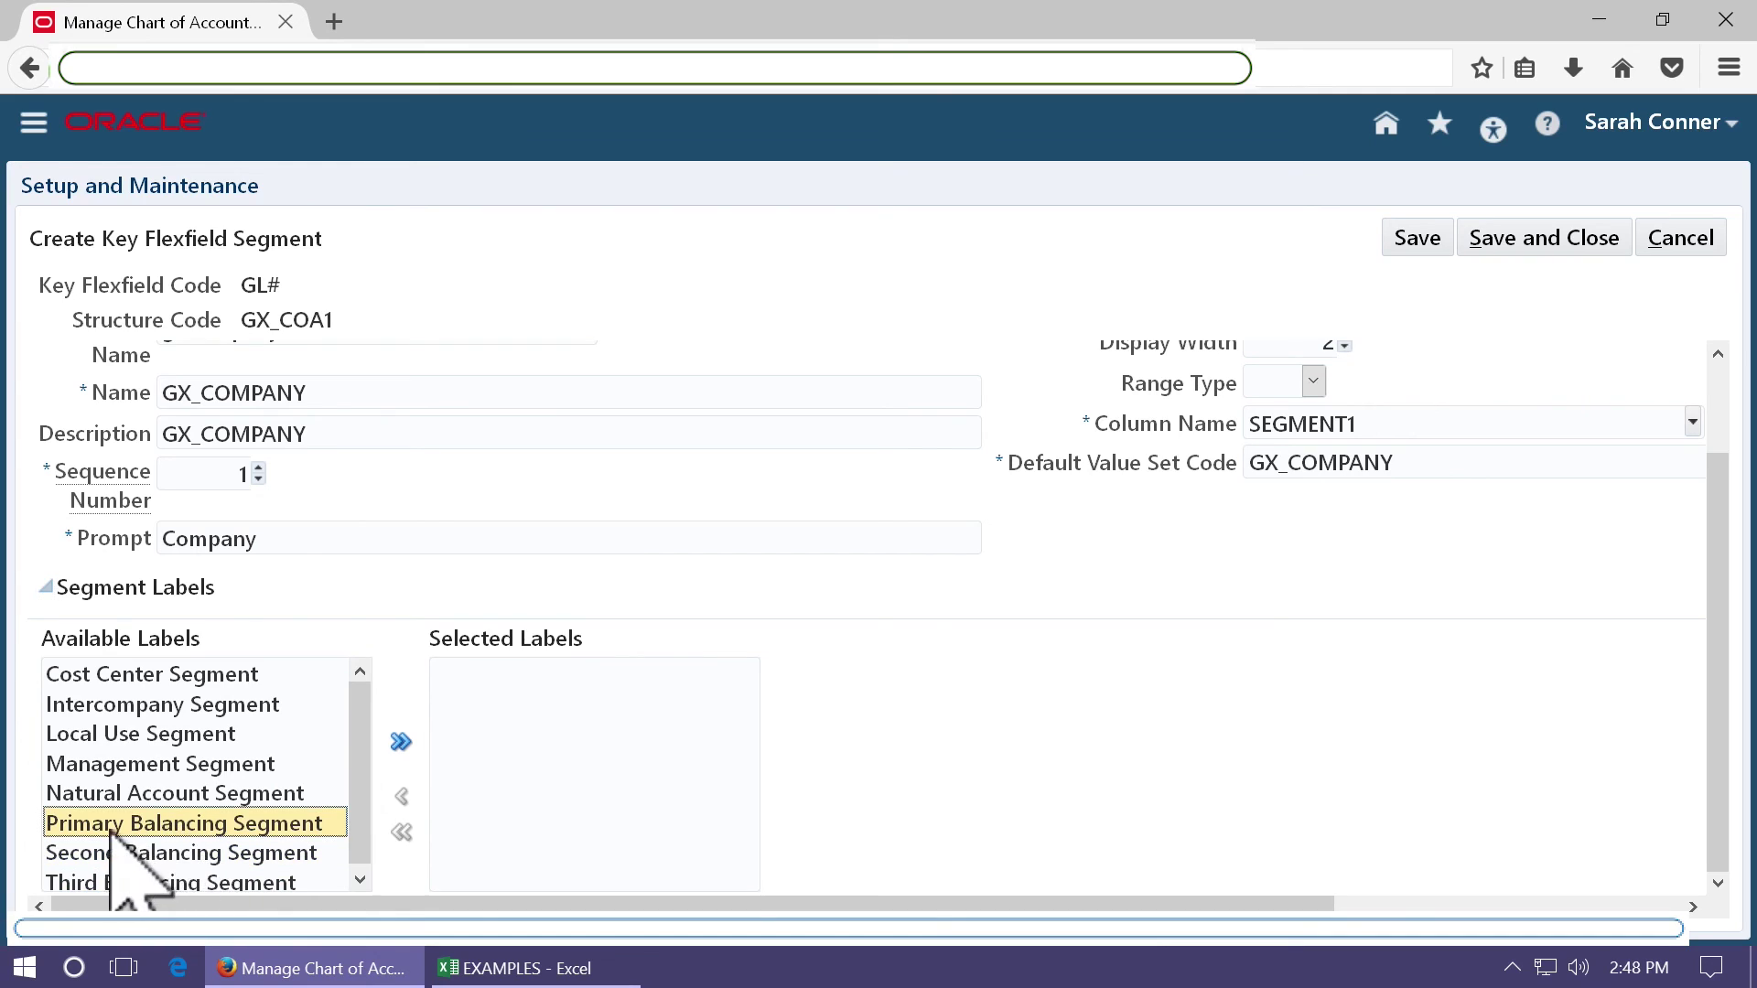
left_click(403, 740)
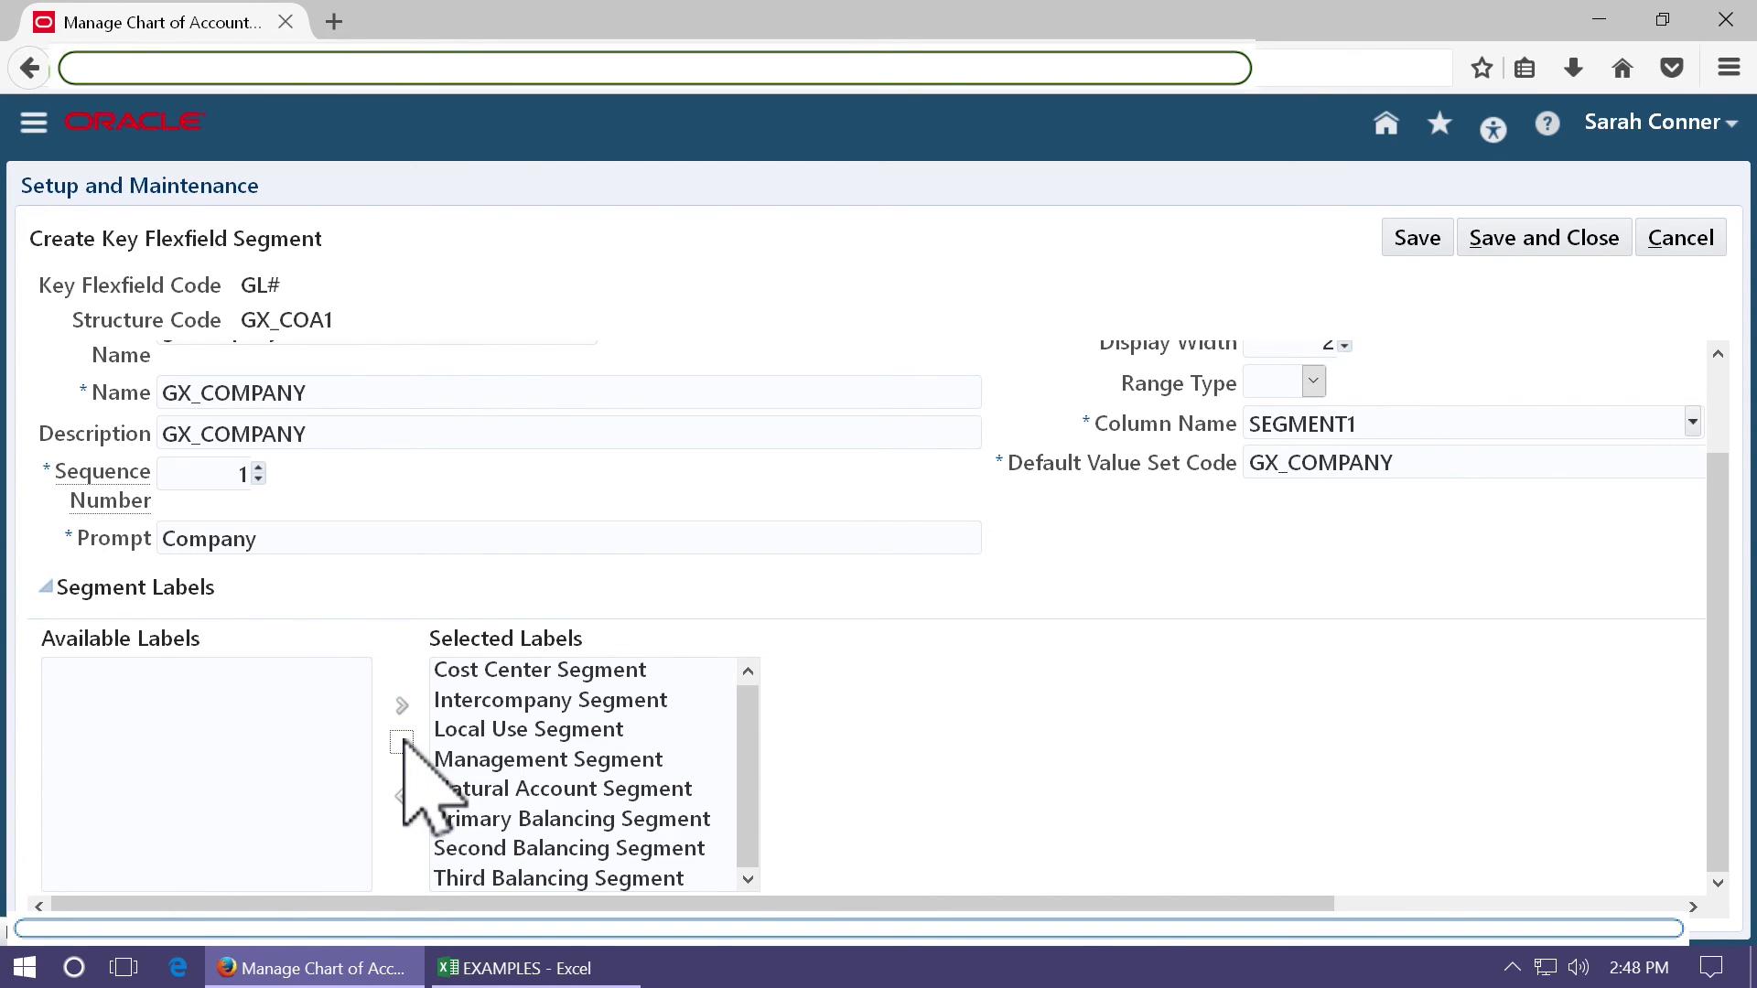
left_click(401, 832)
left_click(274, 820)
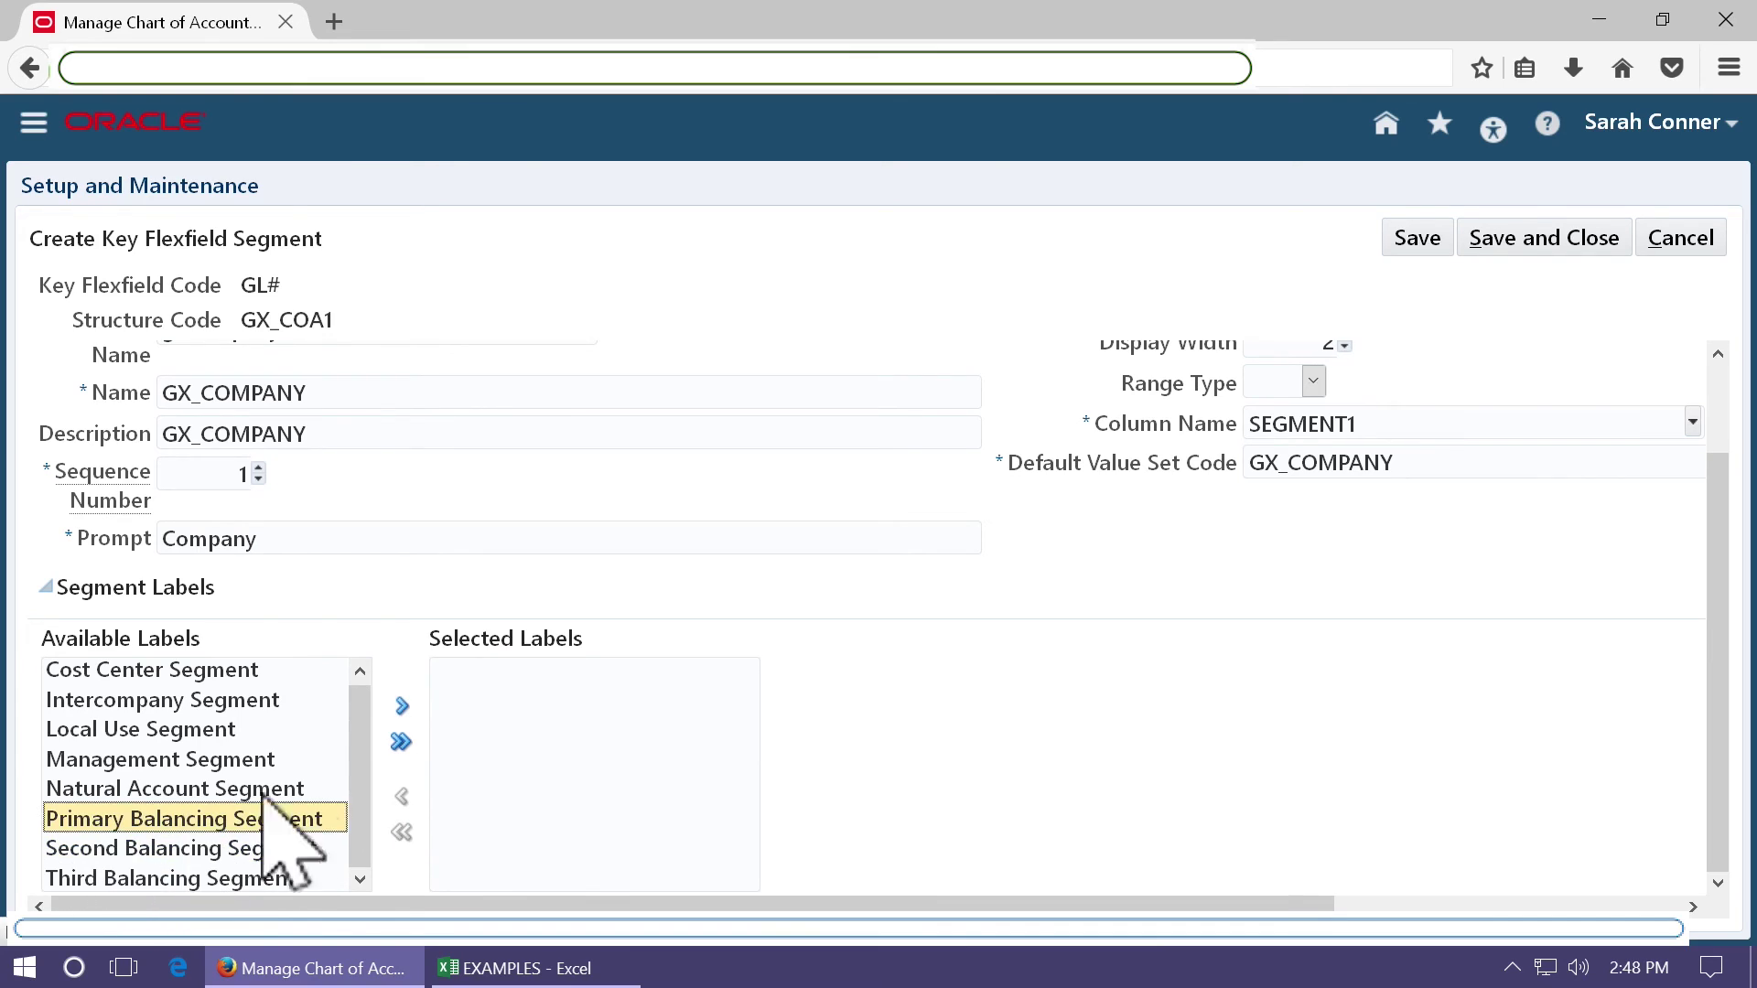
left_click(401, 707)
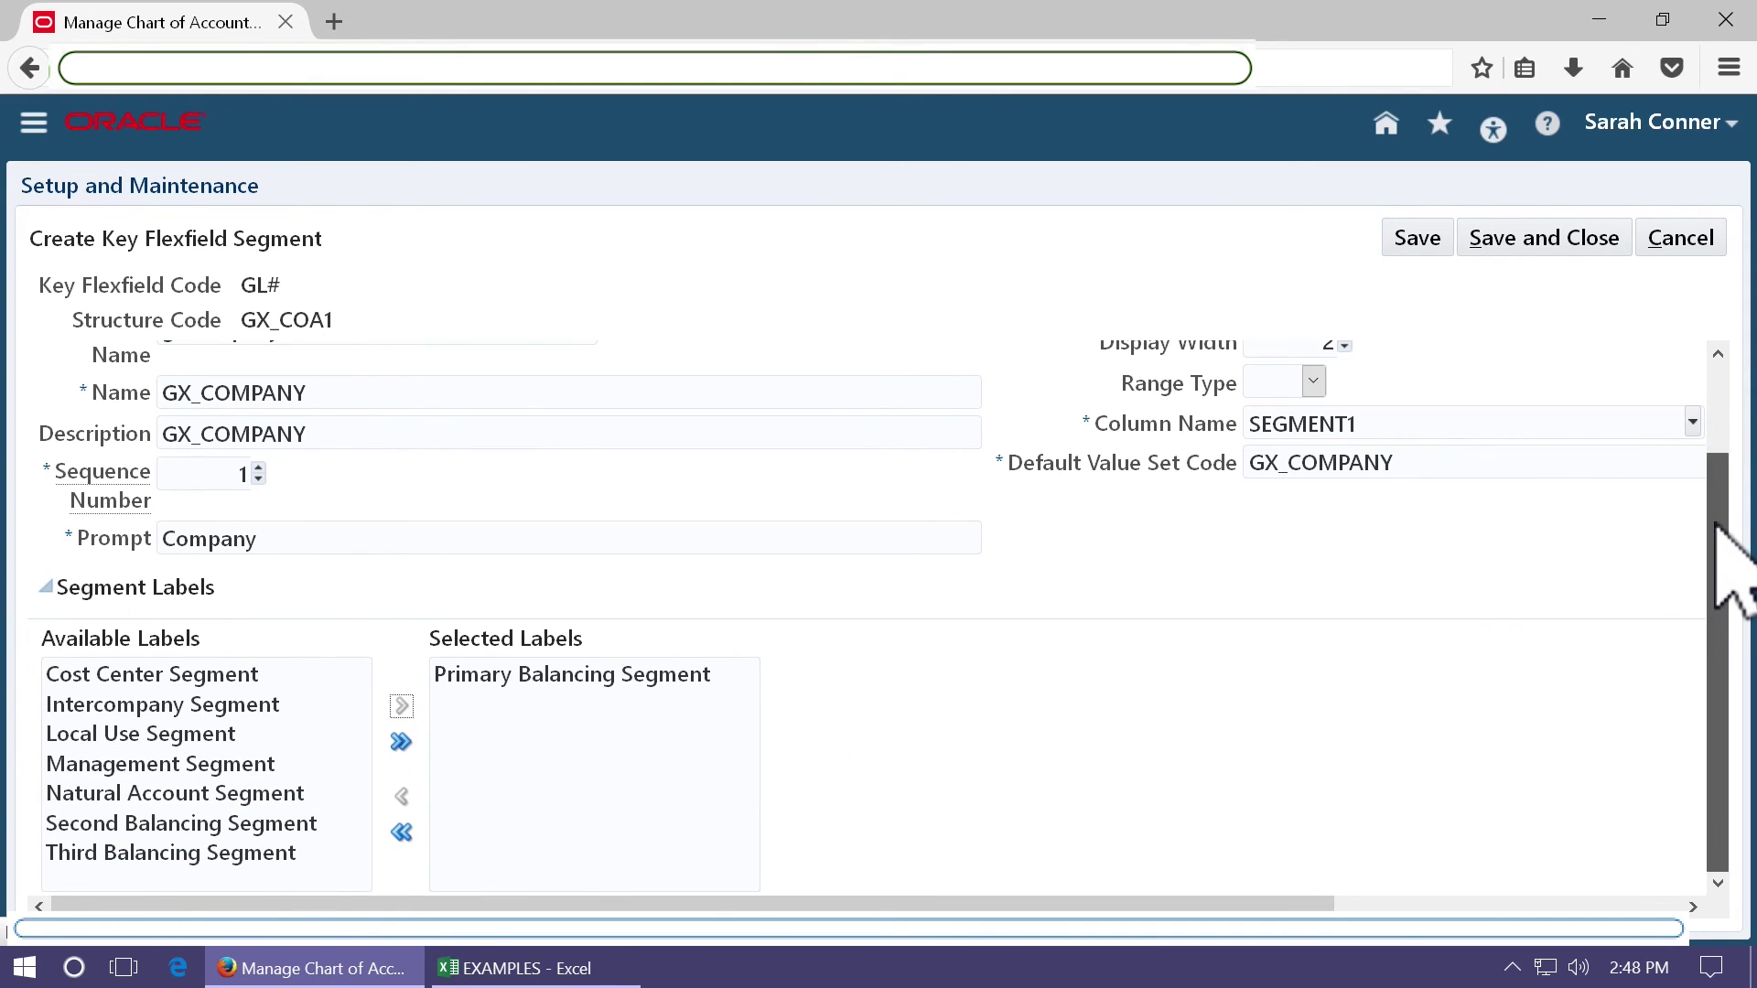
left_click(1519, 249)
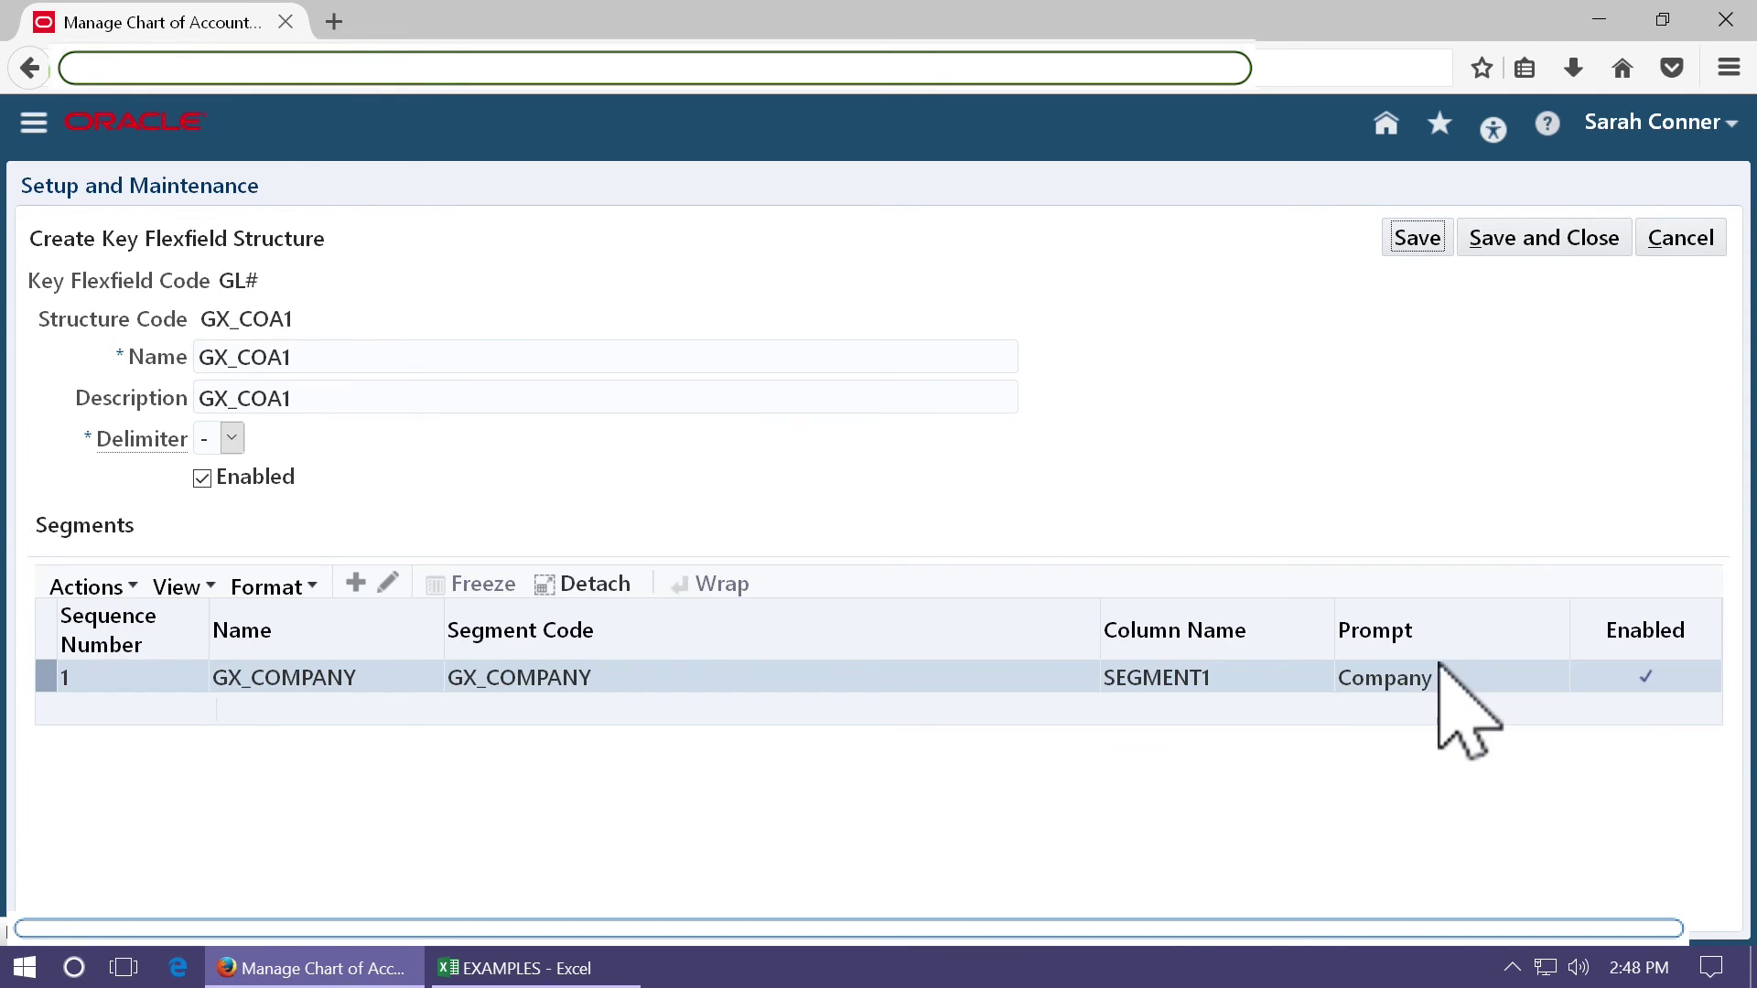
Add segment GX_DEPARTMENT with matching name and description, prompts Department, display width 3.
left_click(355, 582)
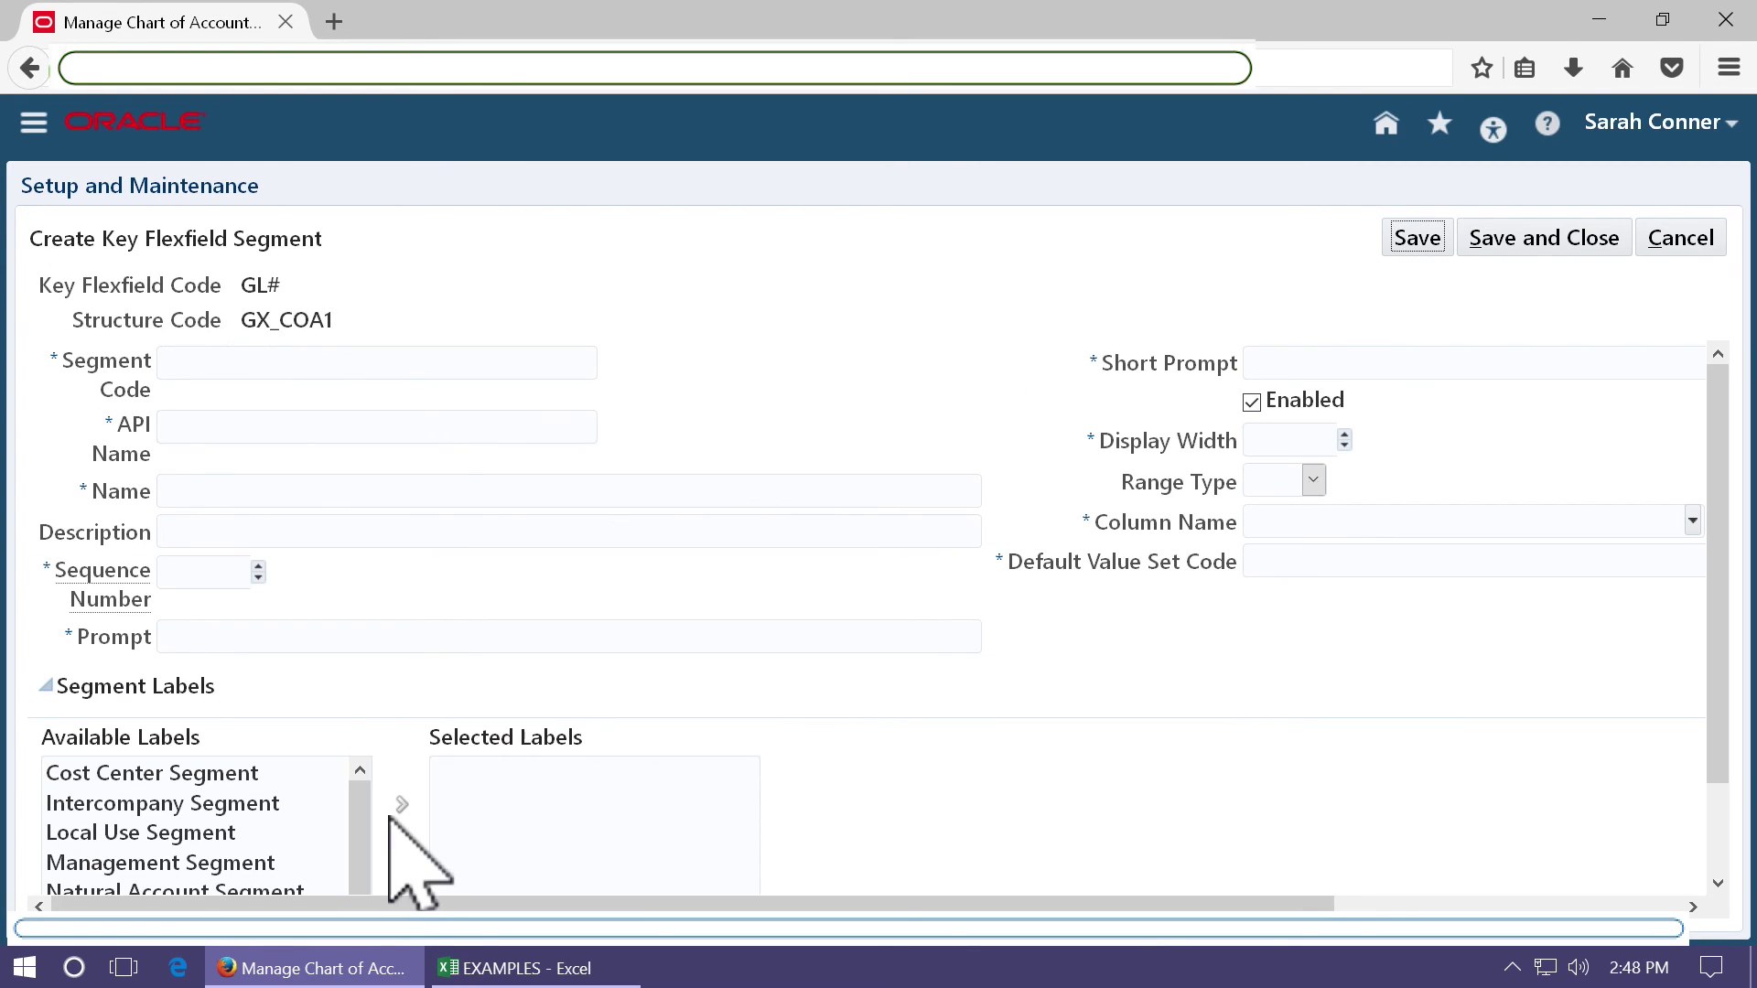
left_click(273, 365)
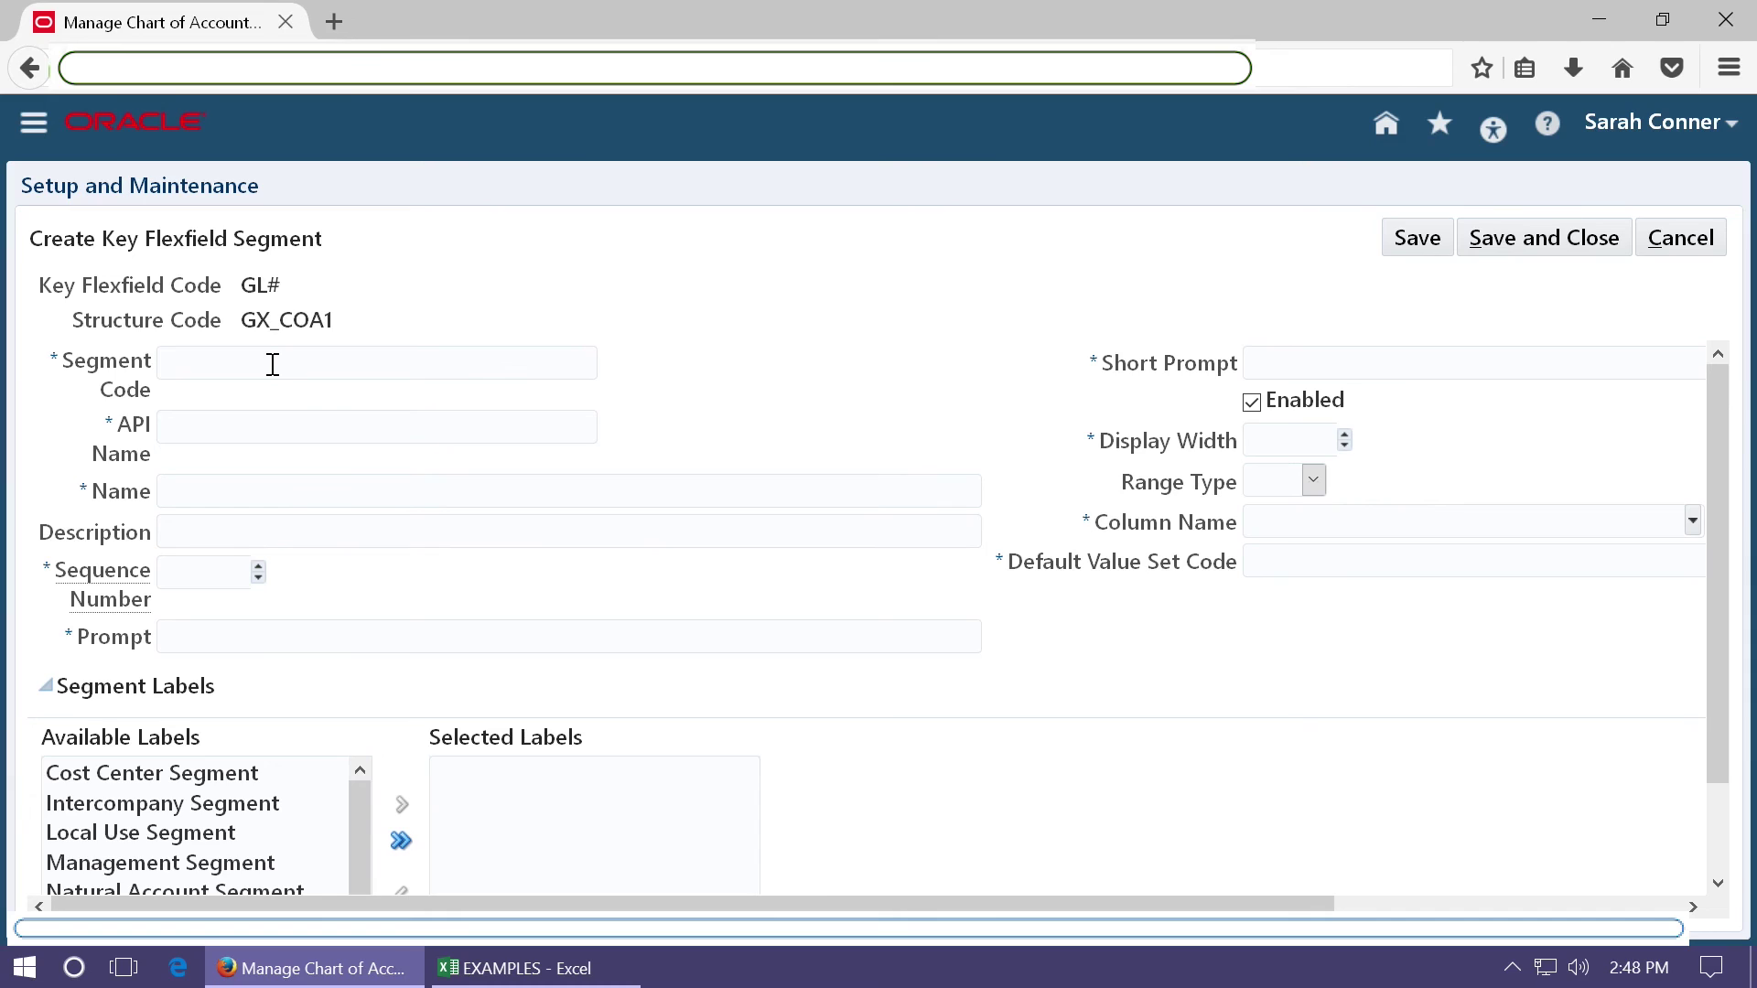
type("GX_DEPARTMENT")
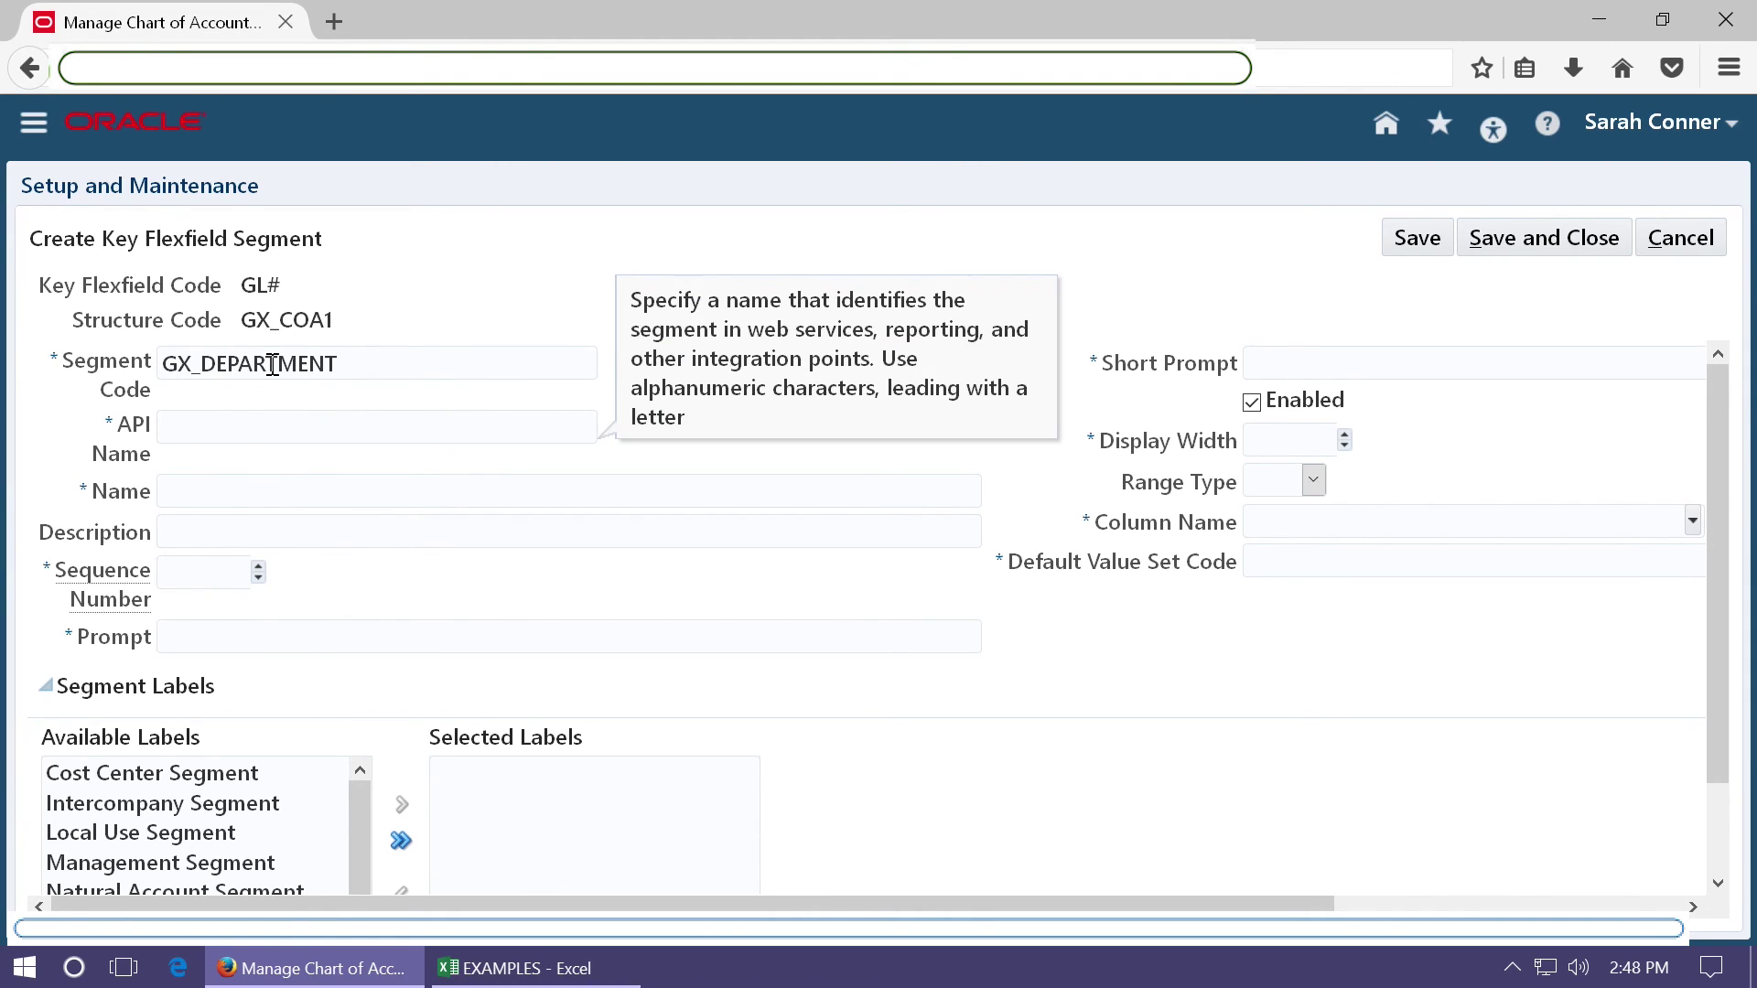
double_click(273, 365)
key("ctrl+c")
key("Tab")
key("Tab")
key("ctrl+v")
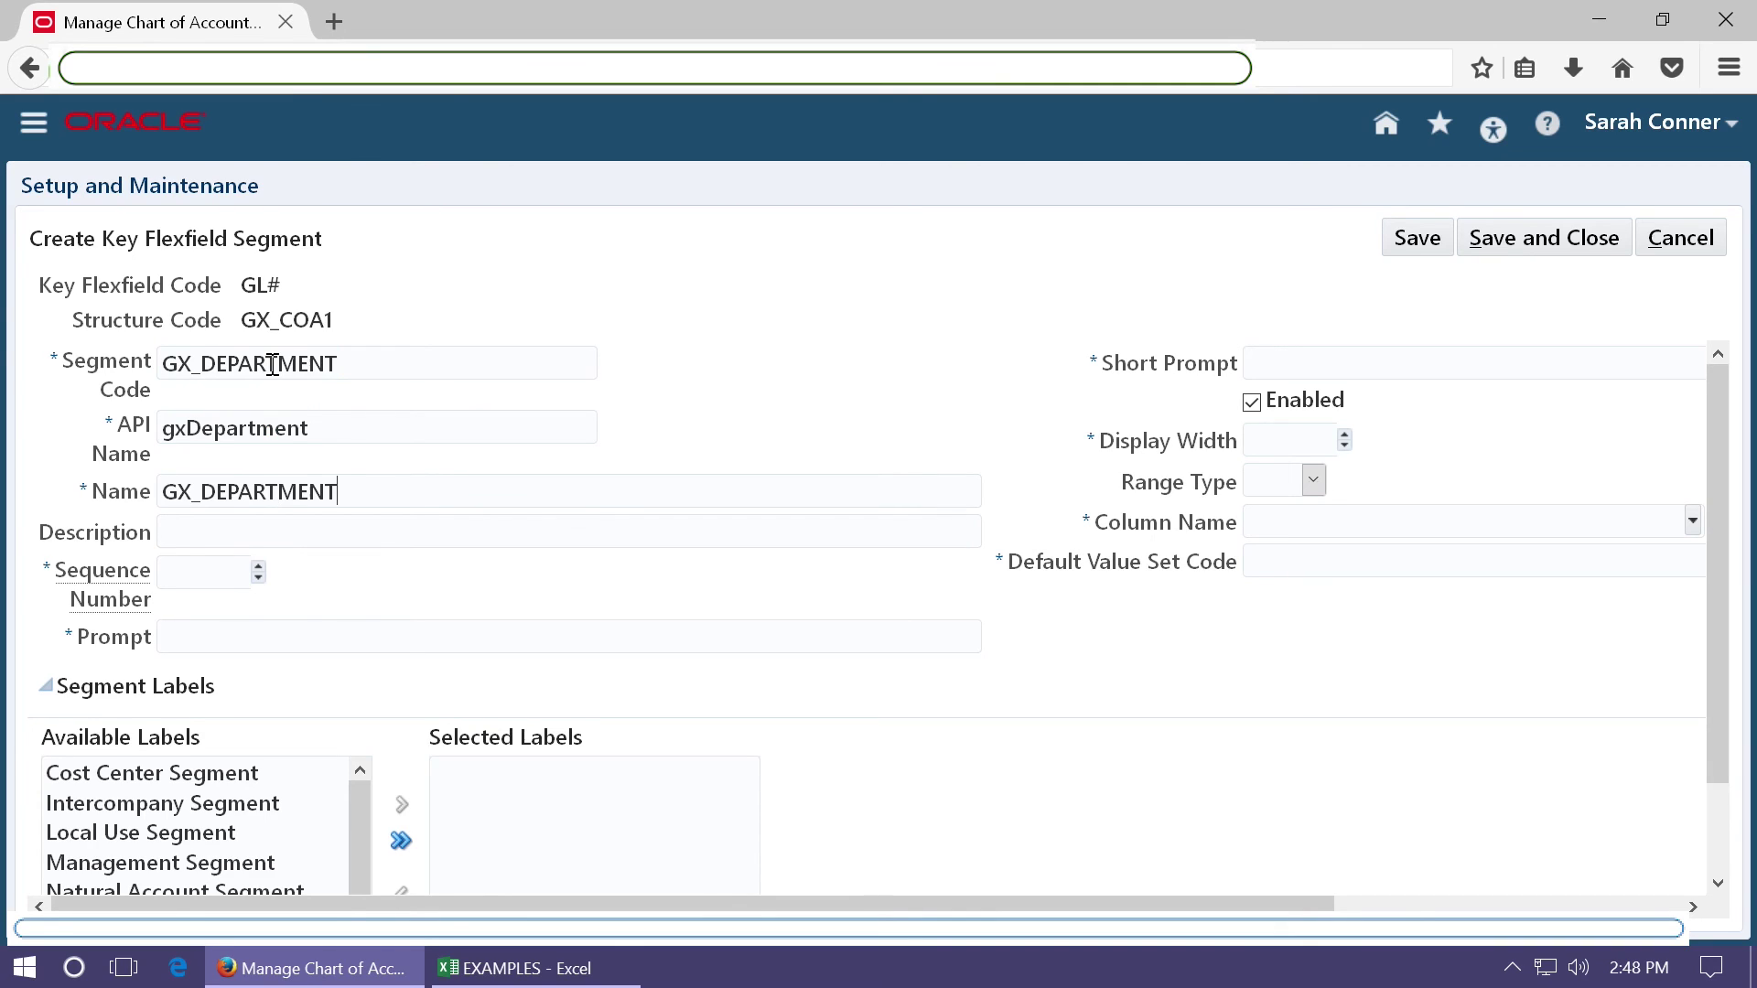
key("ctrl+v")
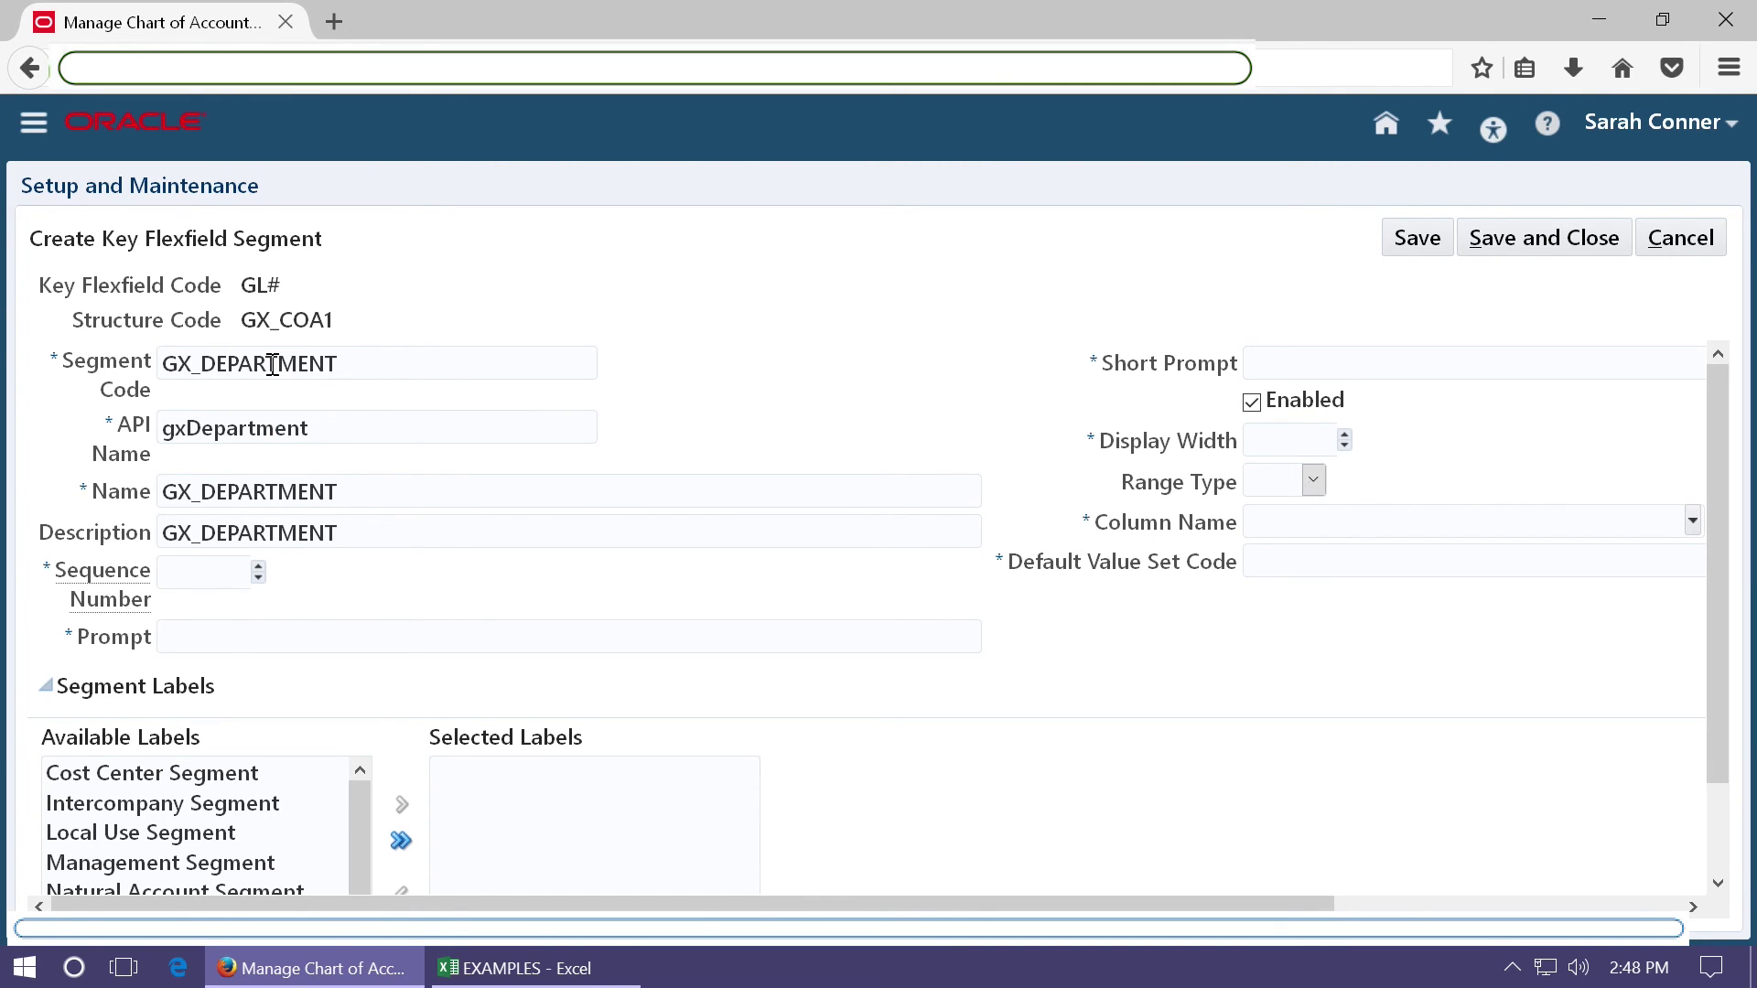
type("DepartmentDepartment")
key("Tab")
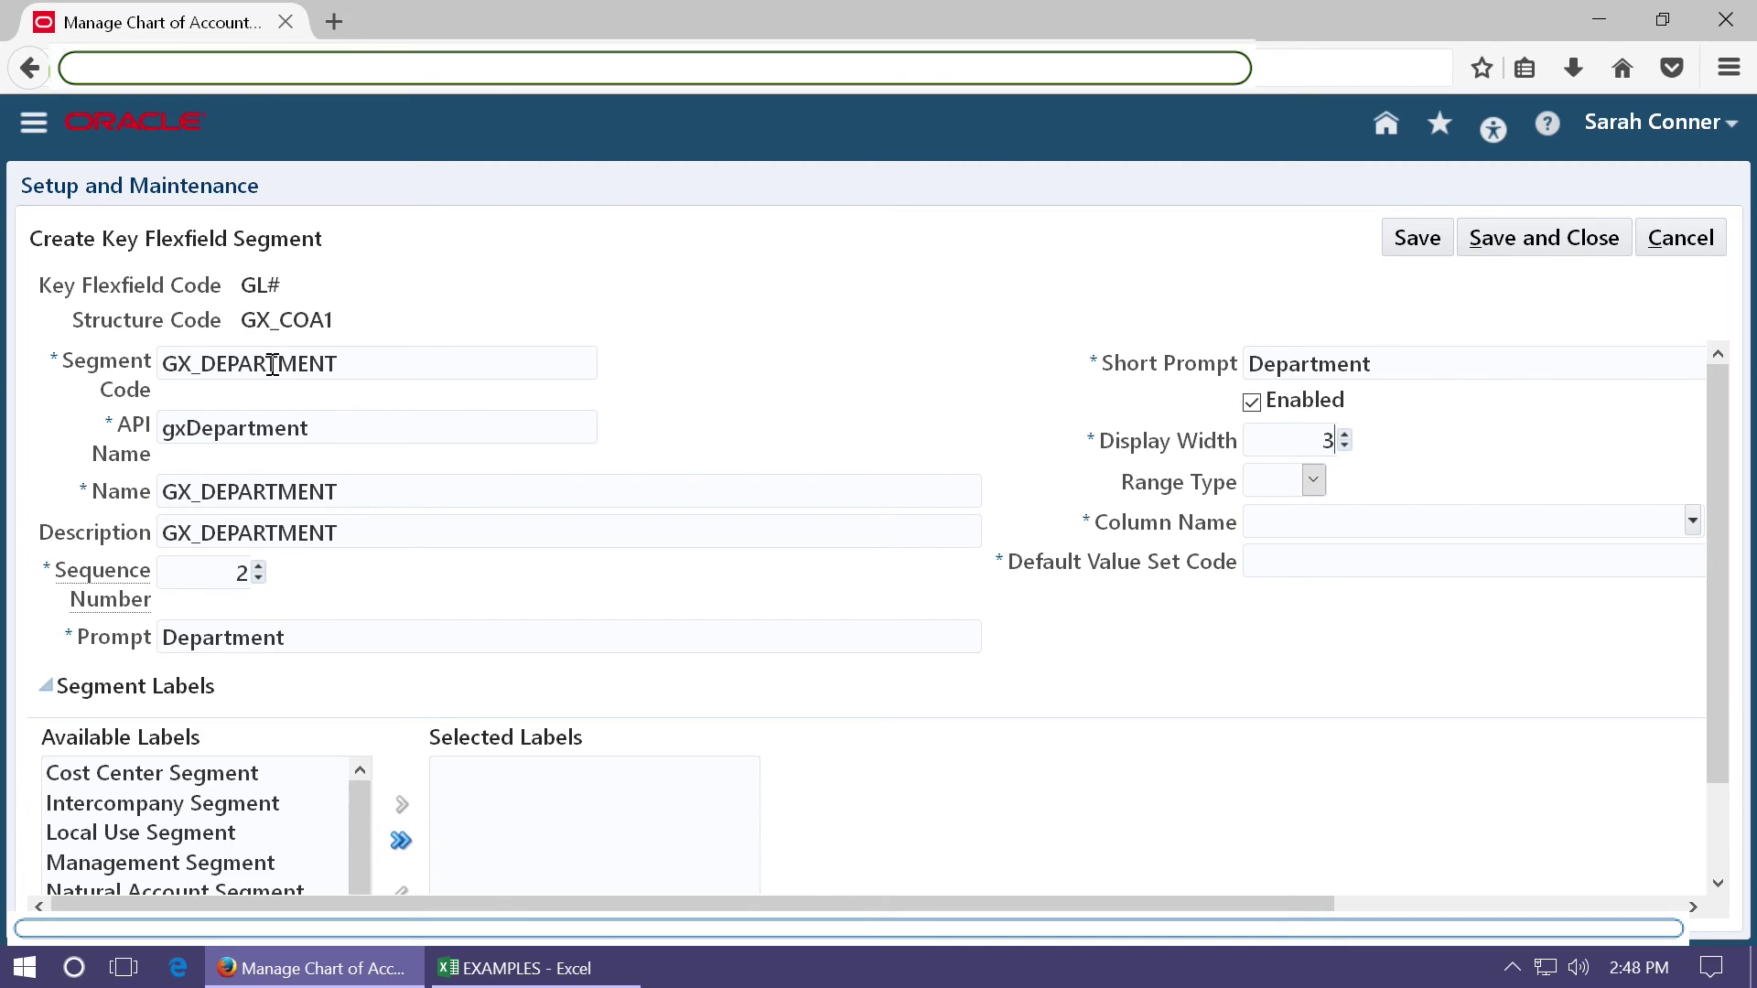
key("Tab")
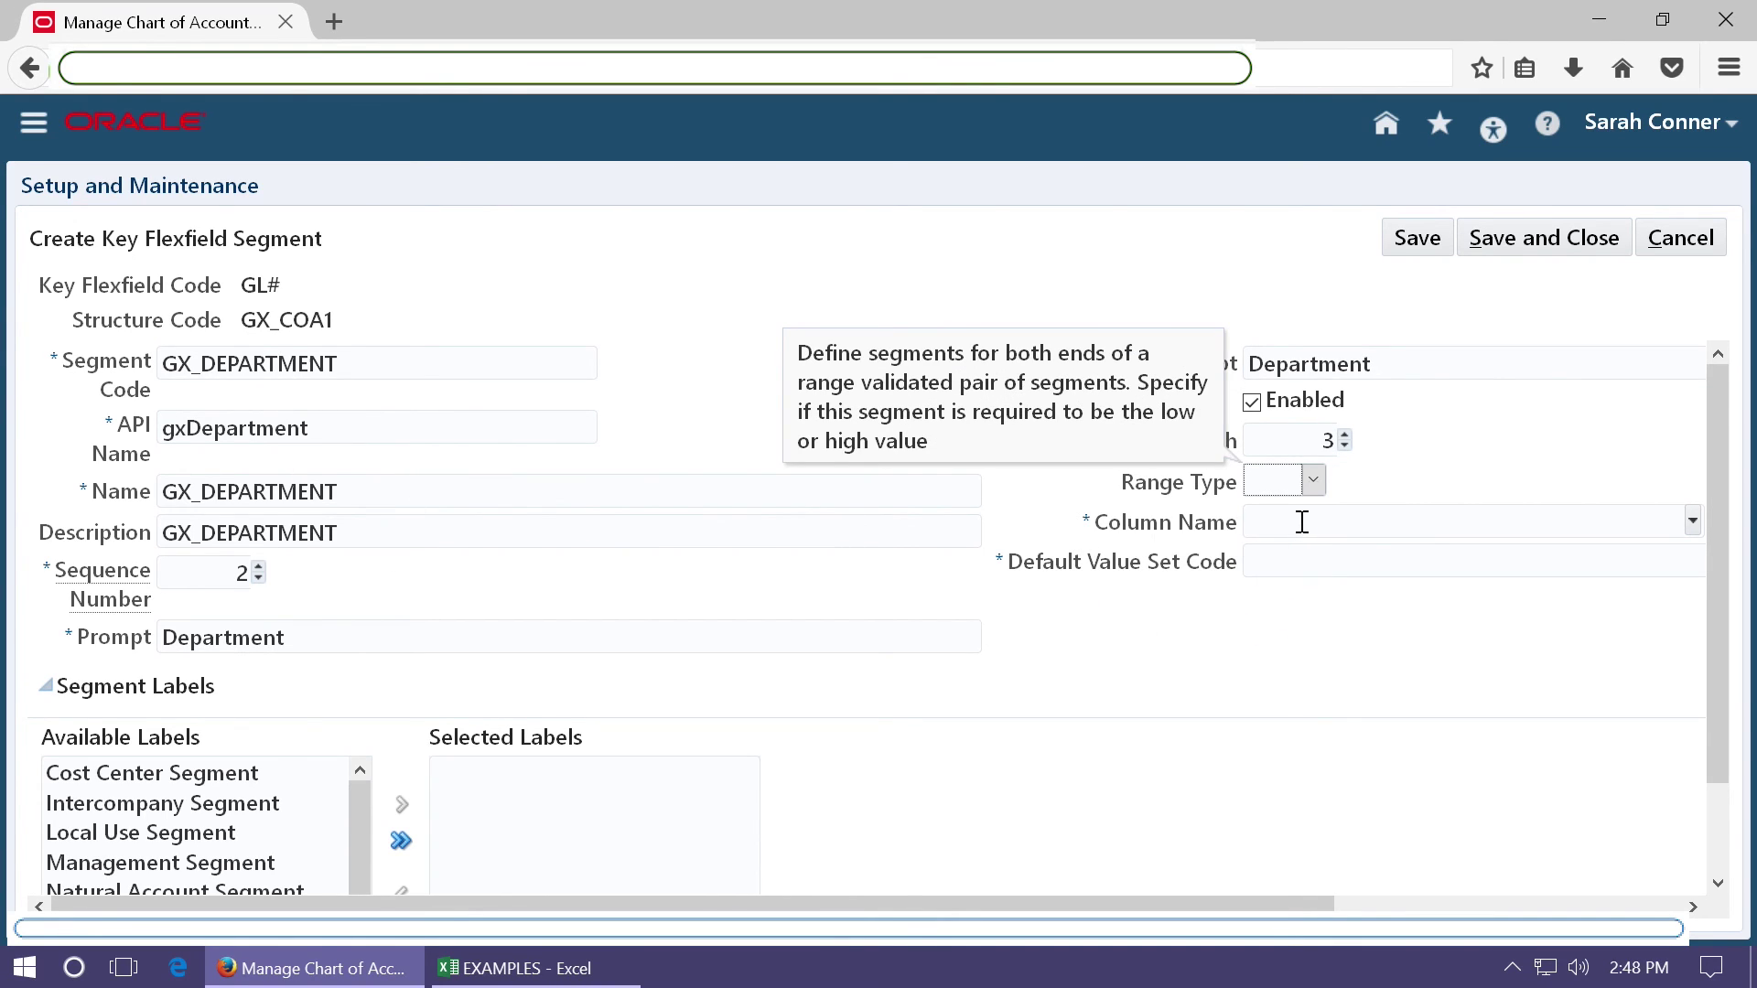
Map it to SEGMENT2 with value set GX_DEPARTMENT, label it Cost Center Segment, and save.
left_click(1693, 520)
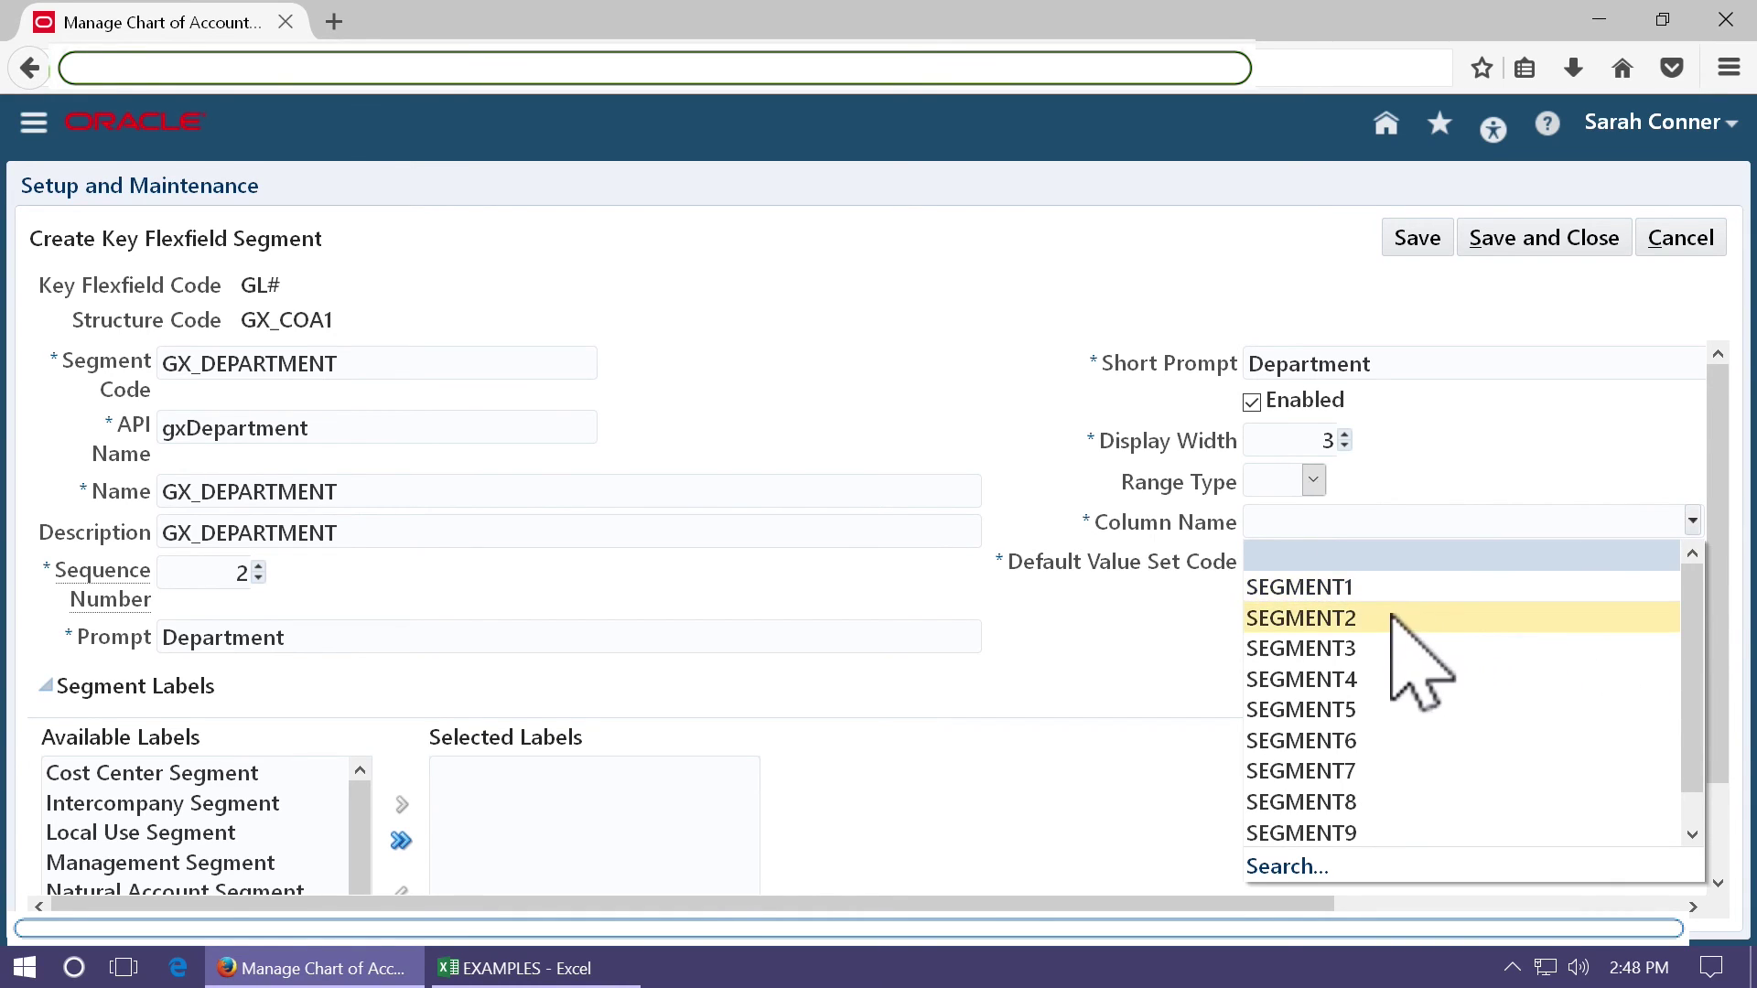
left_click(1389, 611)
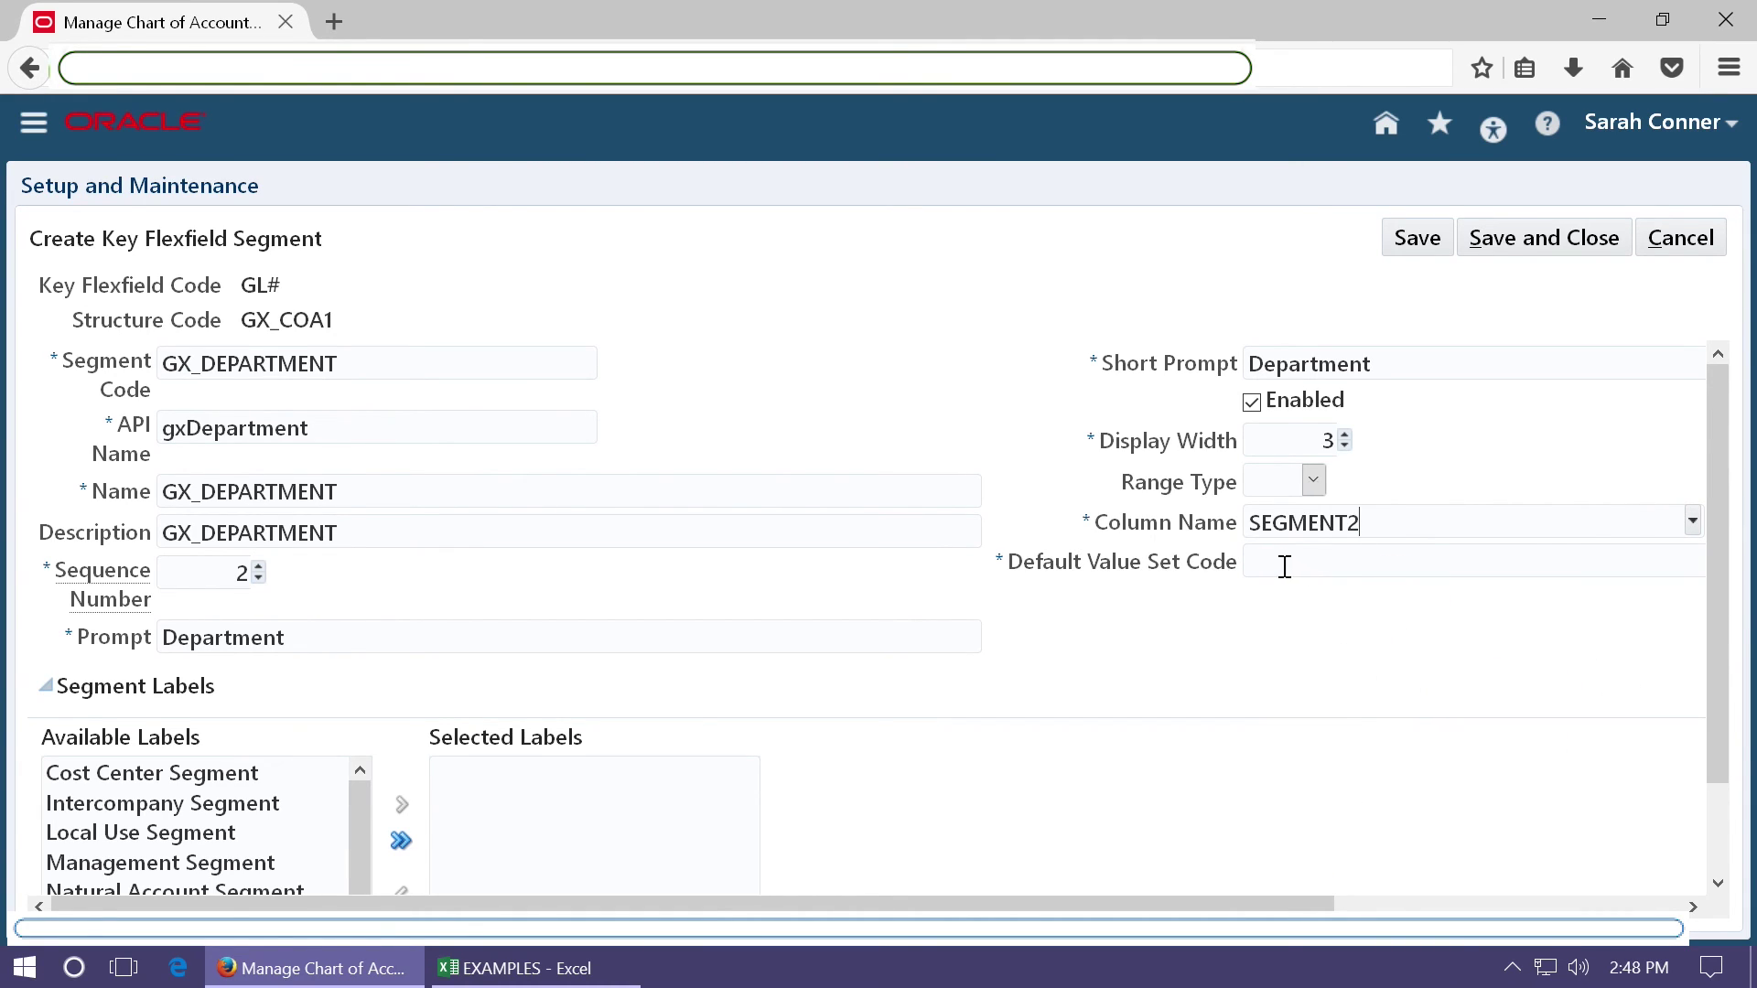
type("GX")
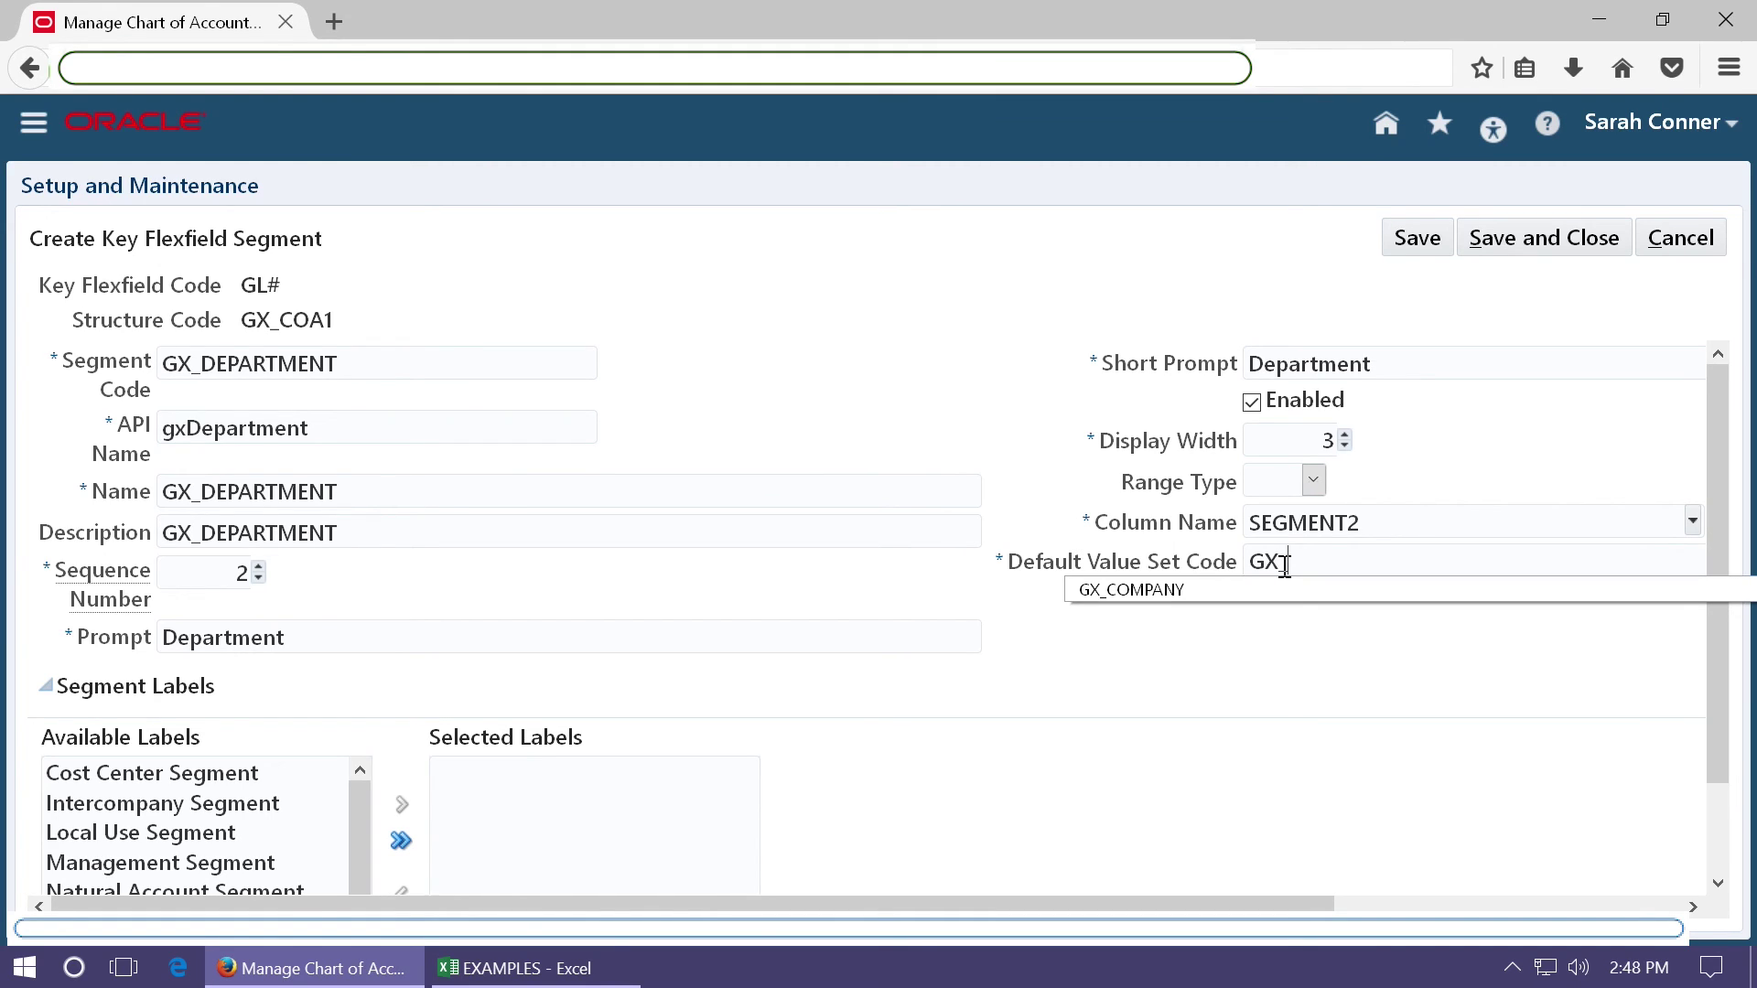
type("_DEPARTMENT")
key("Tab")
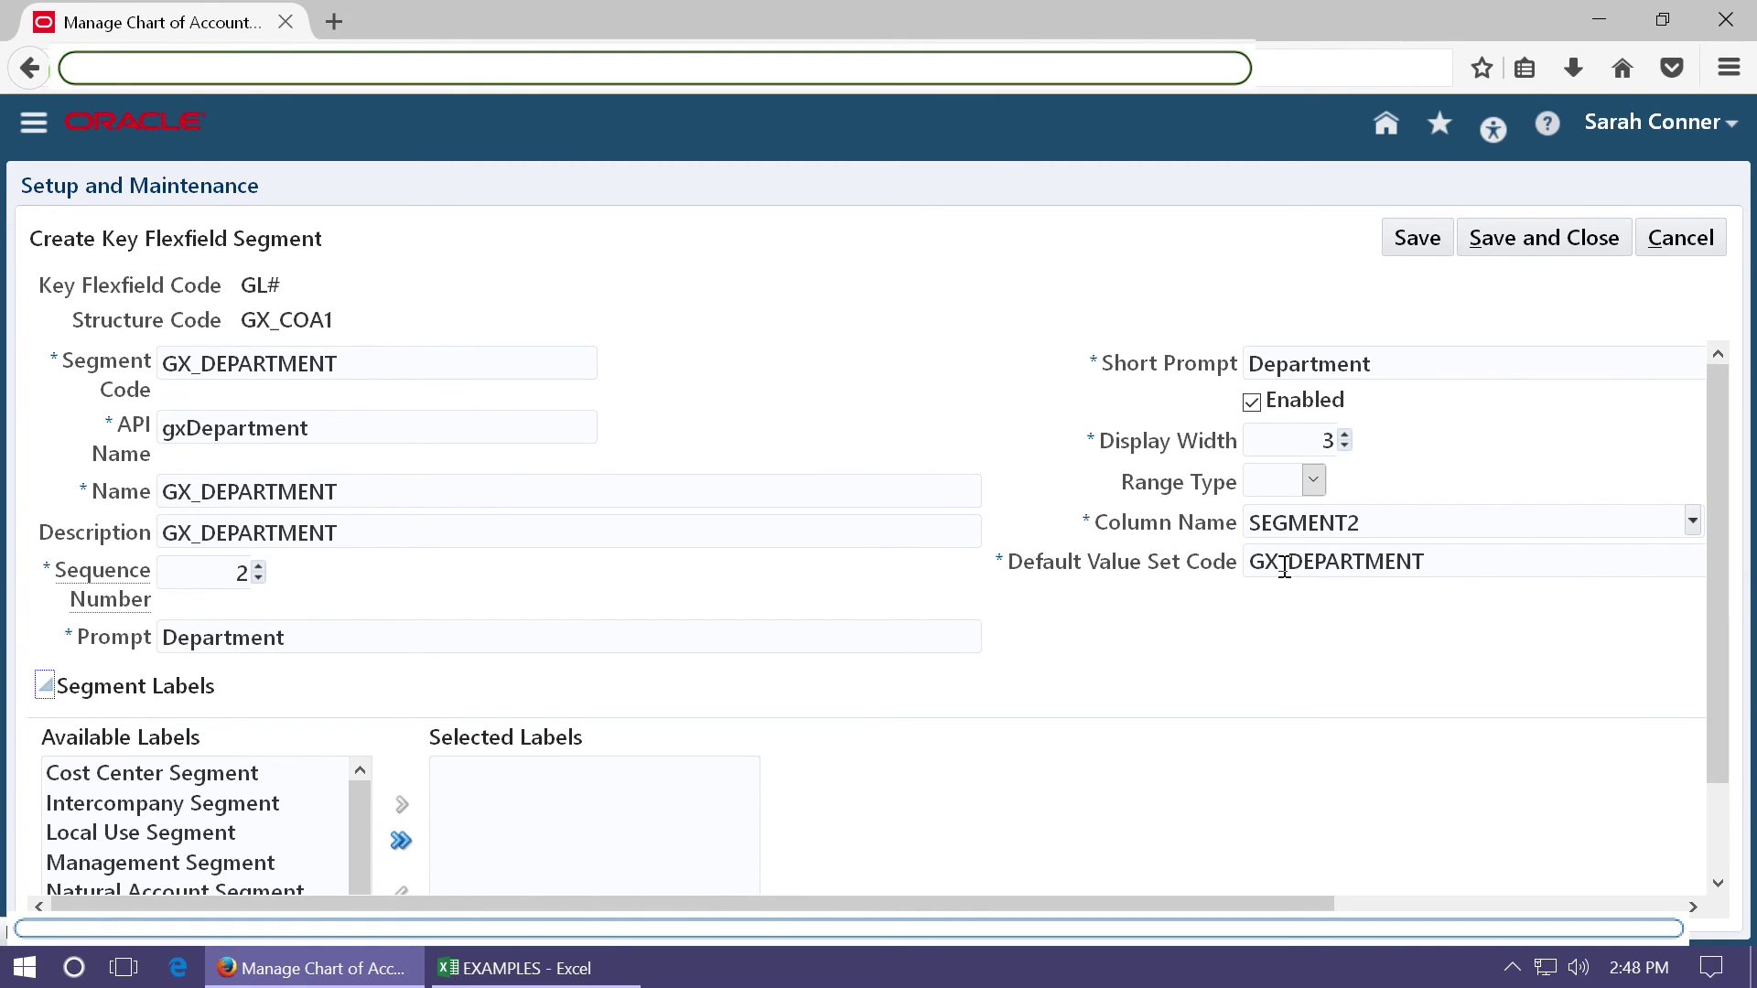
left_click_drag(1736, 439, 1737, 725)
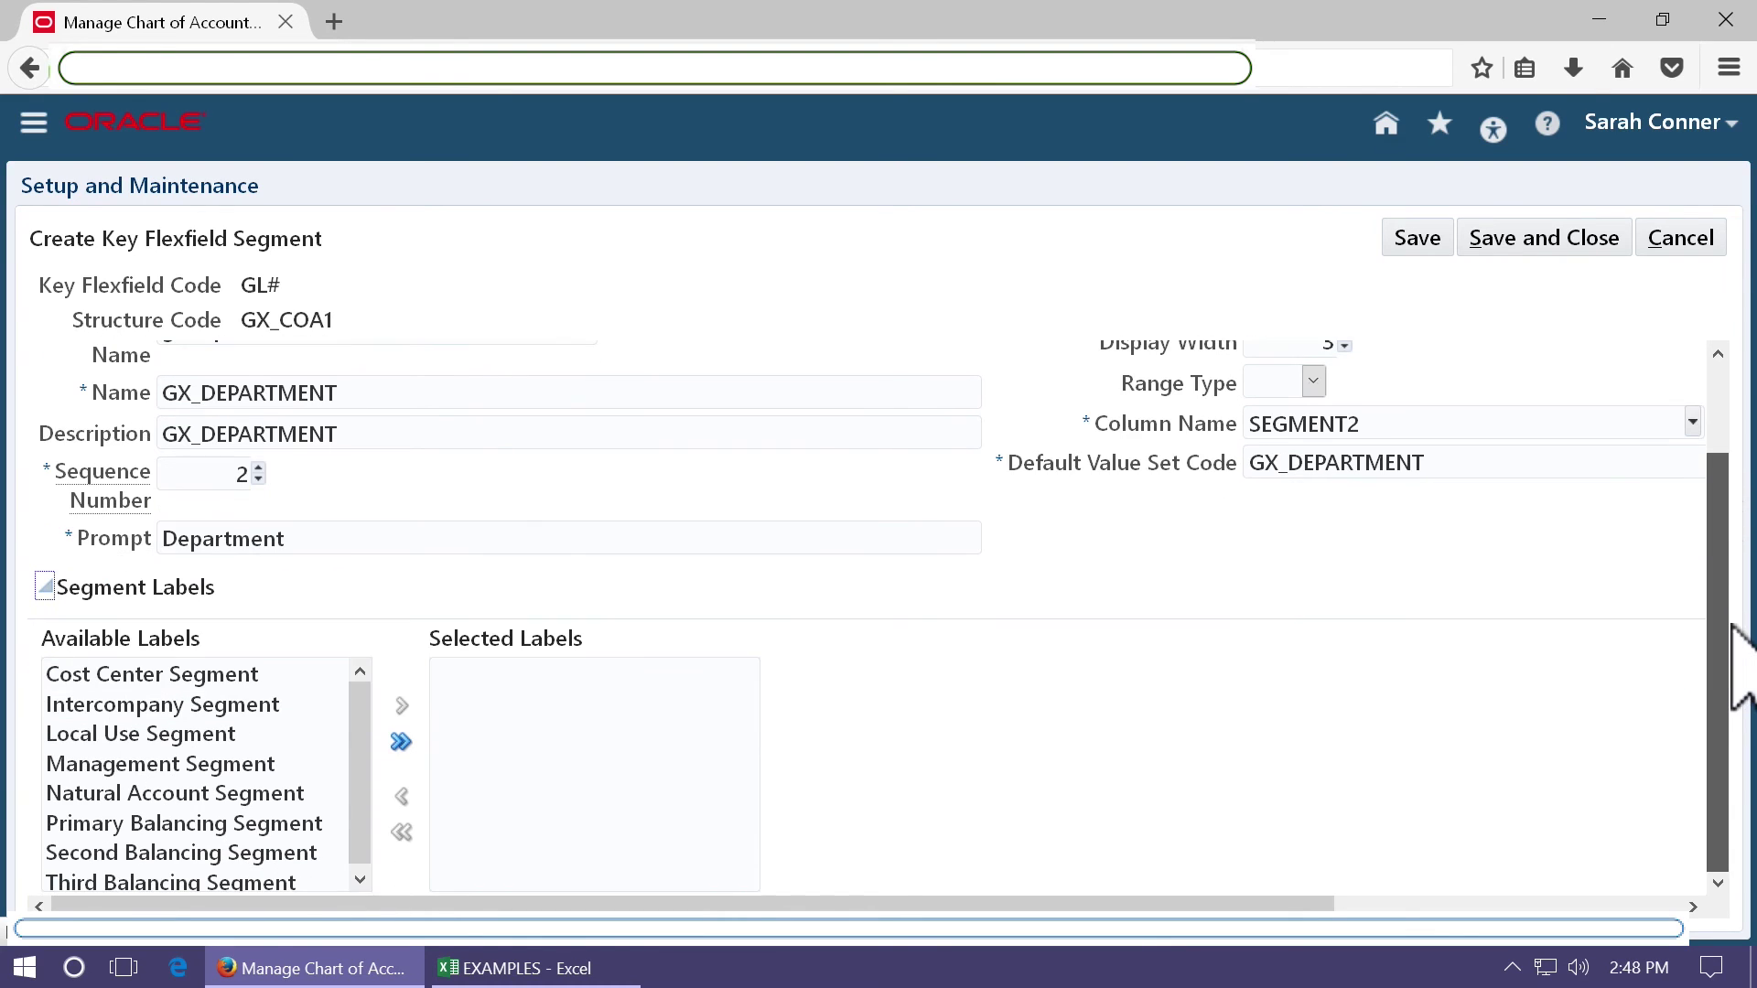
left_click(149, 678)
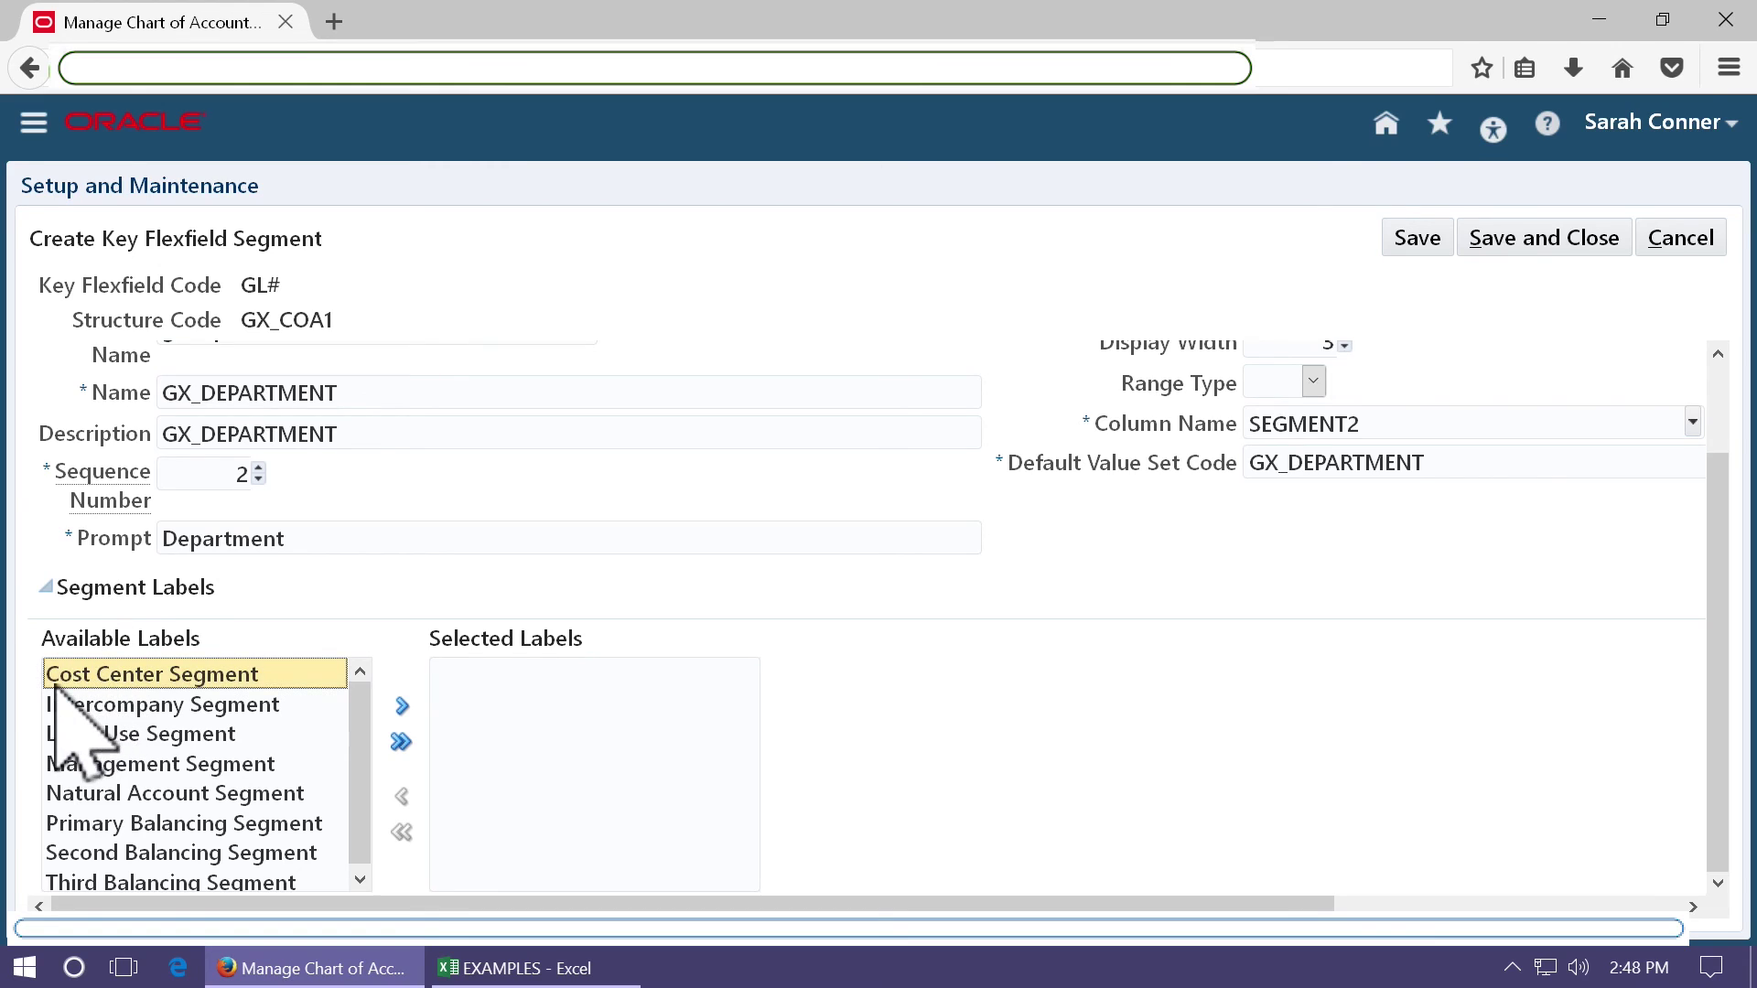
left_click(402, 706)
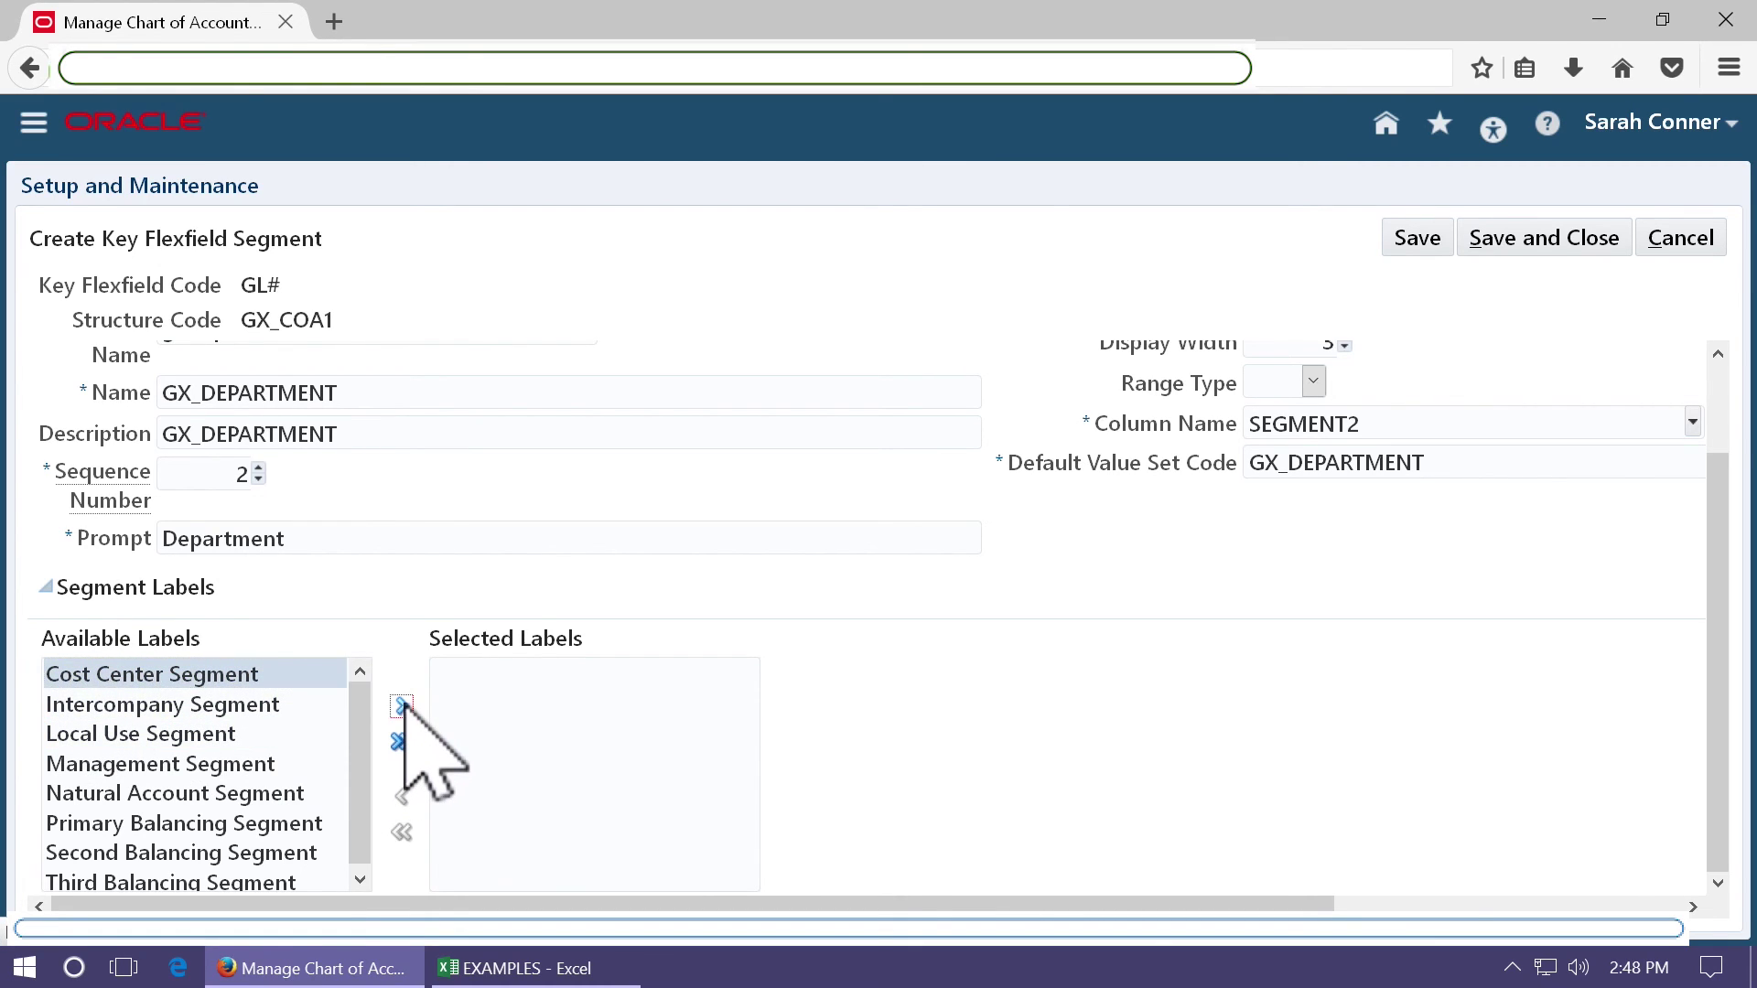
left_click(1606, 238)
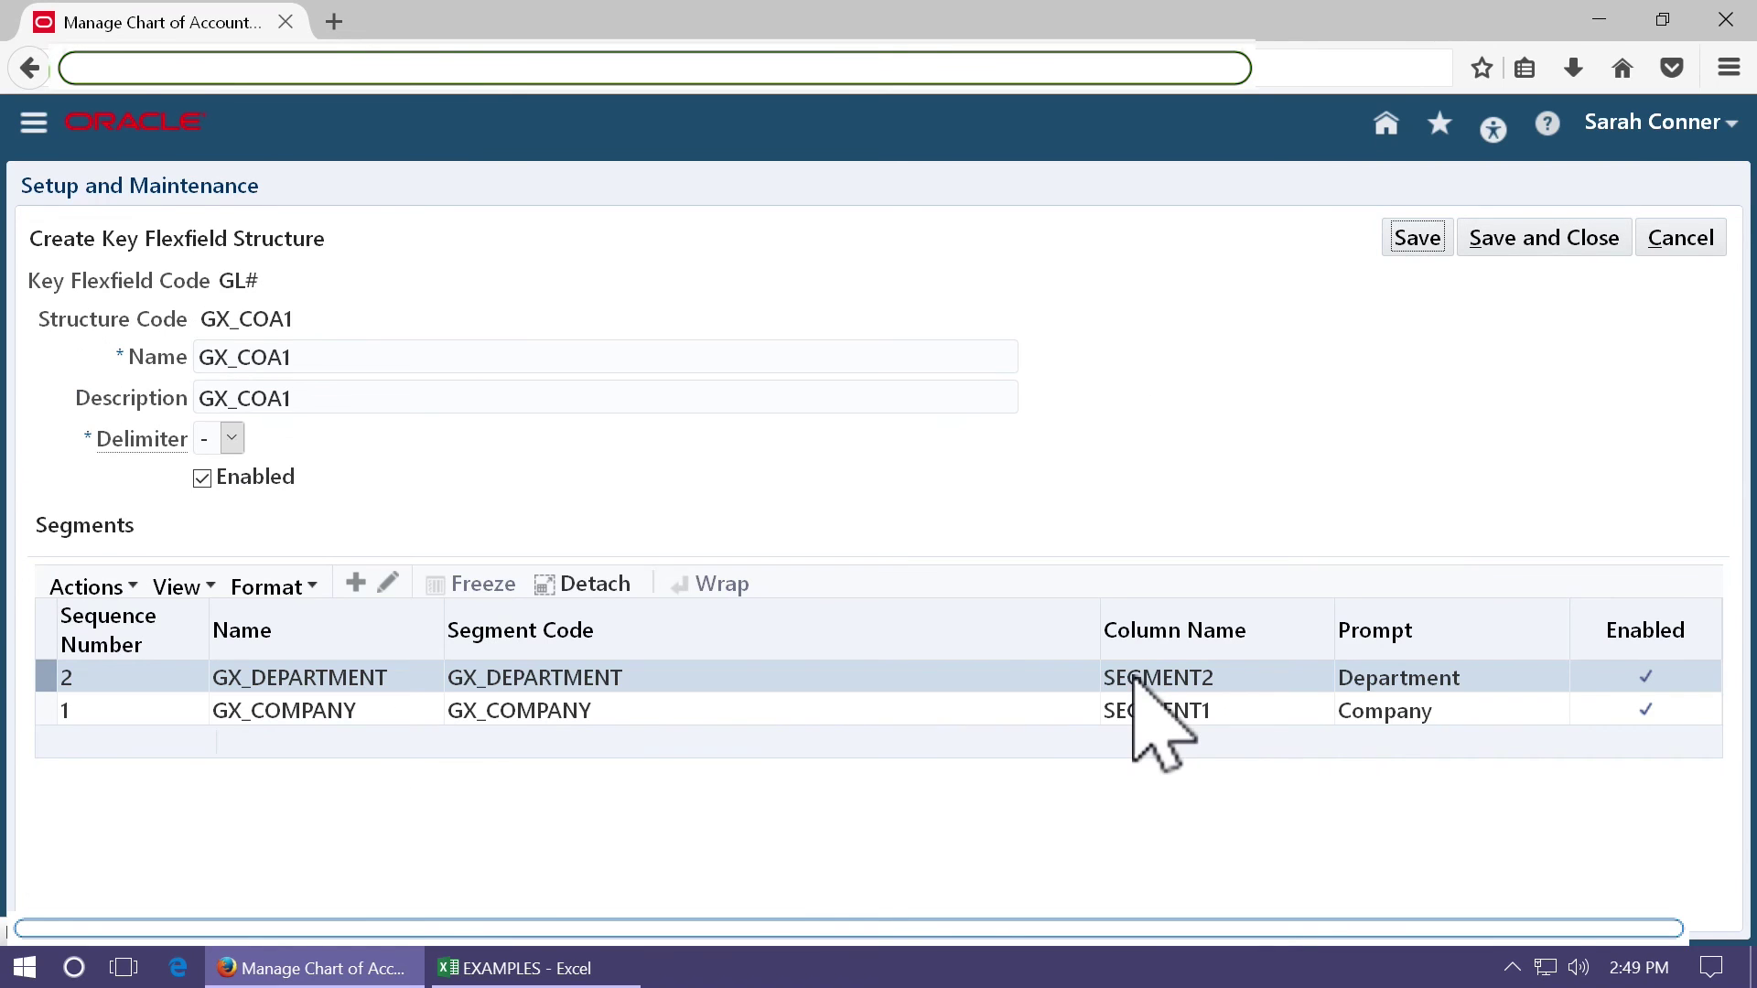
Start a new GX_ACCOUNT segment with name and description GX_ACCOUNT and prompt Account.
left_click(356, 583)
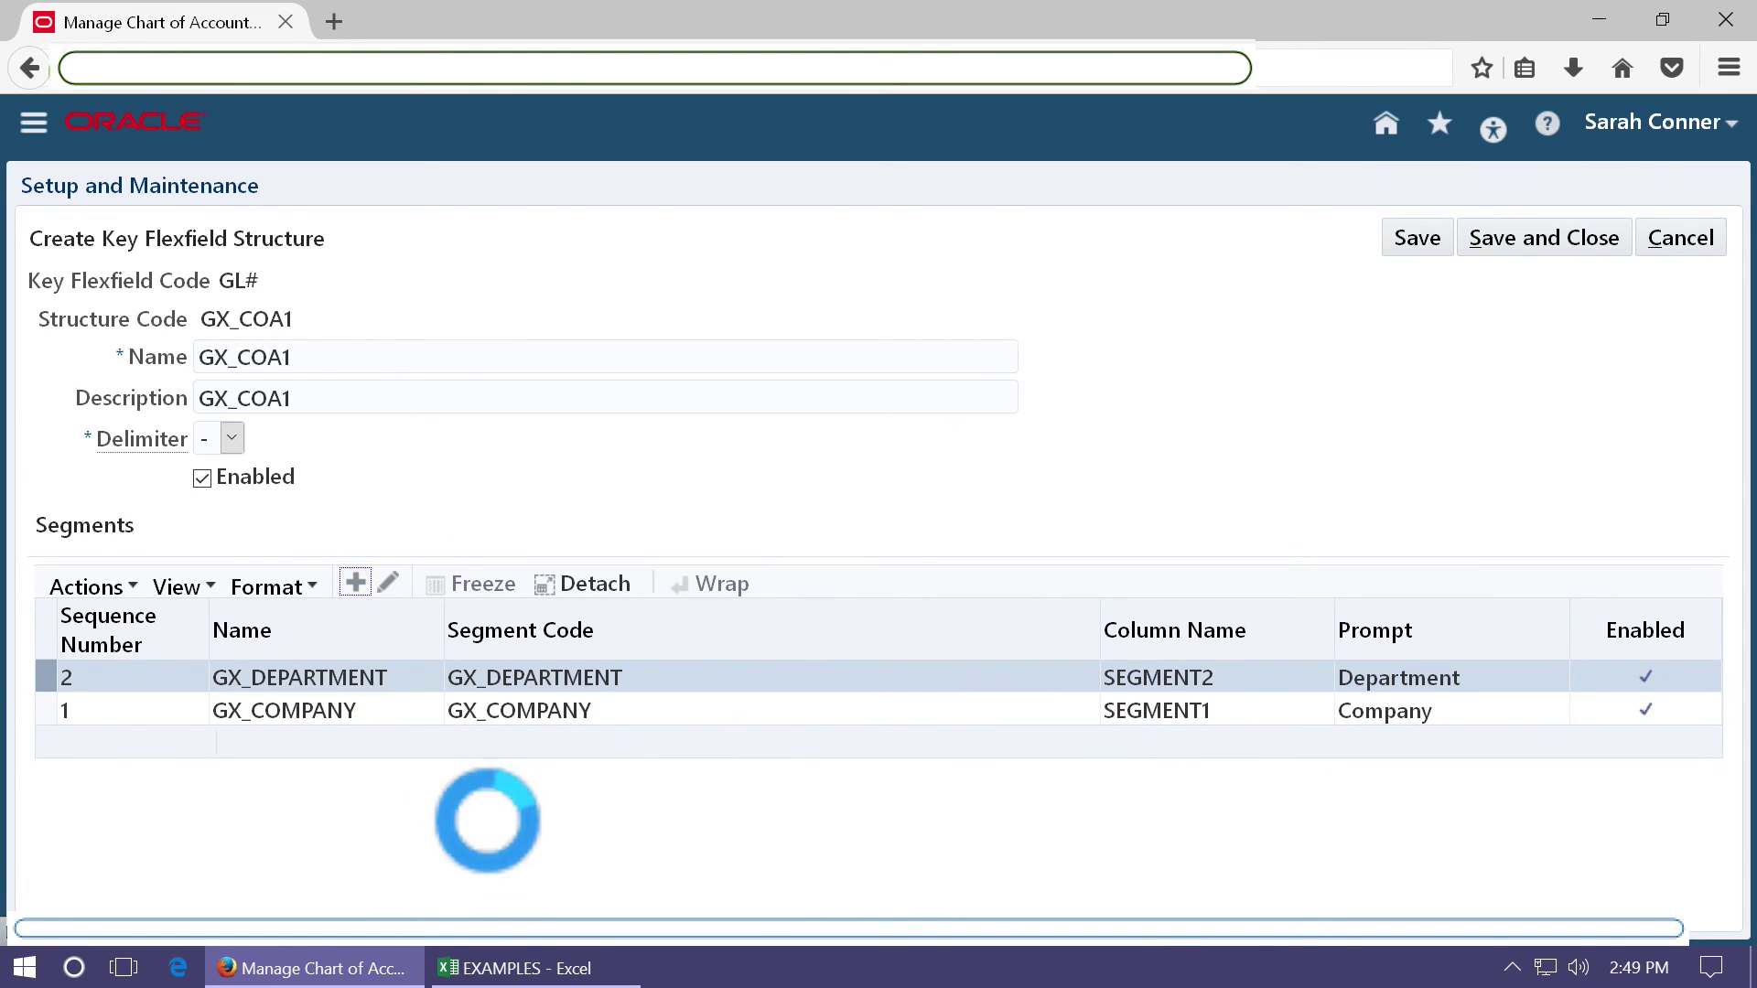
left_click(227, 356)
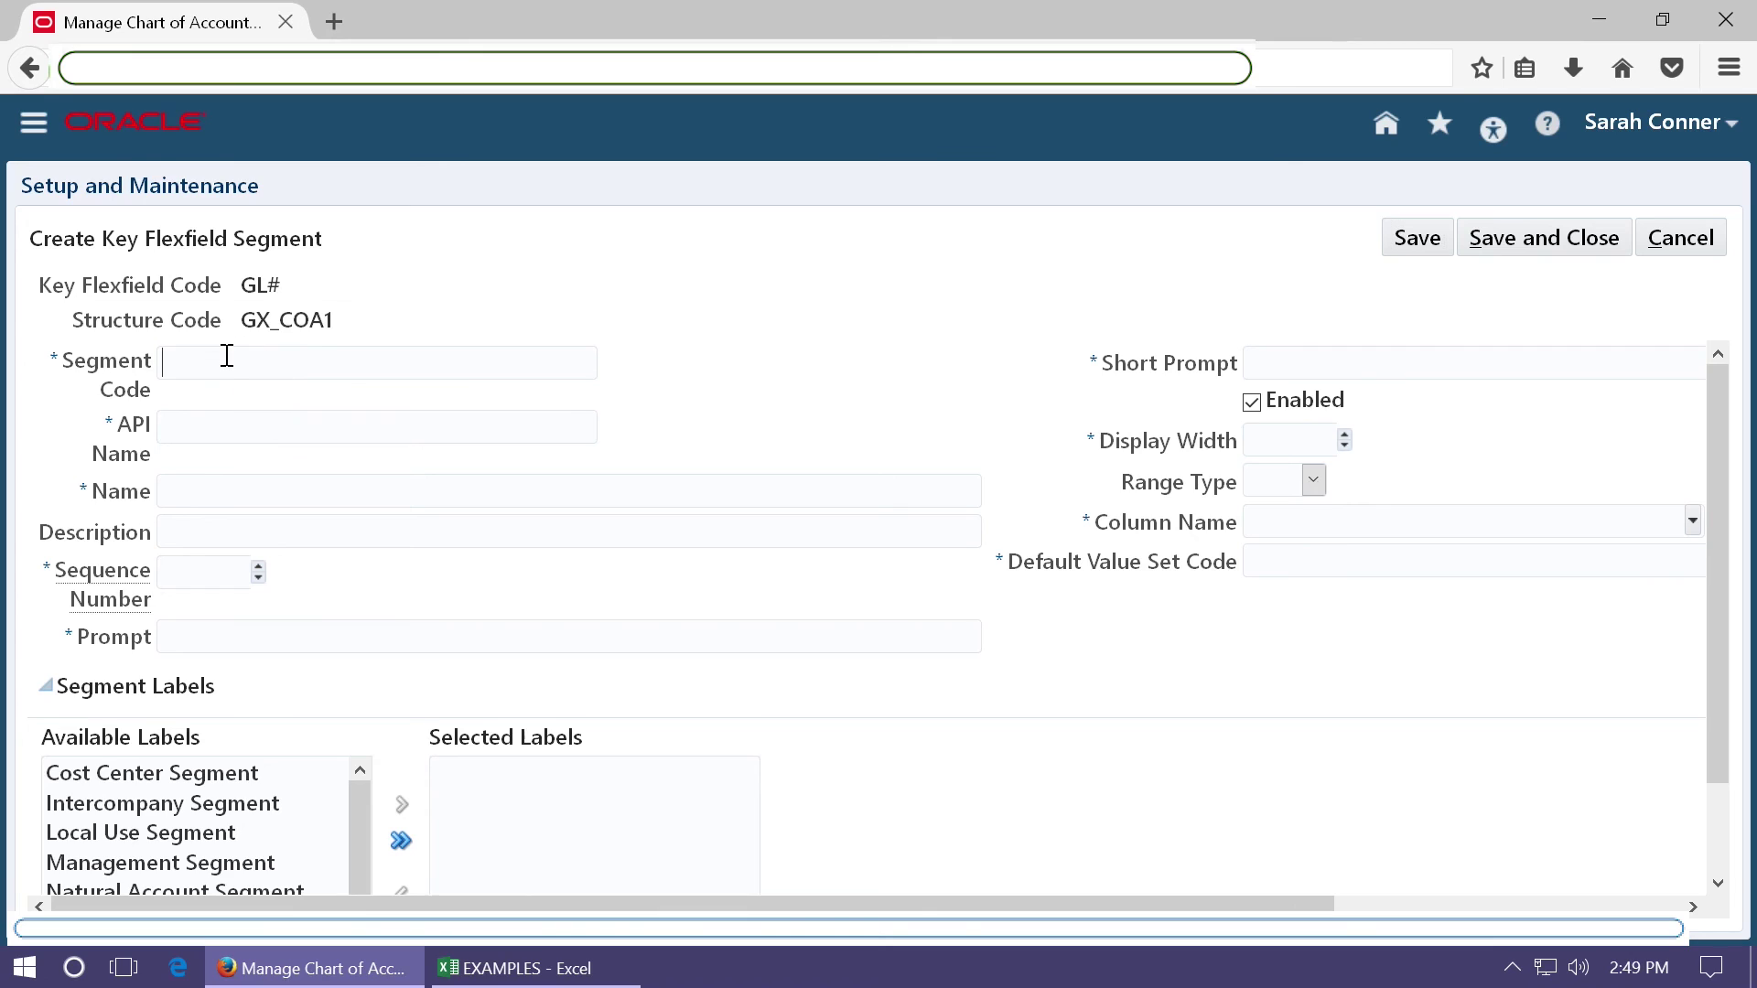
type("GX_C")
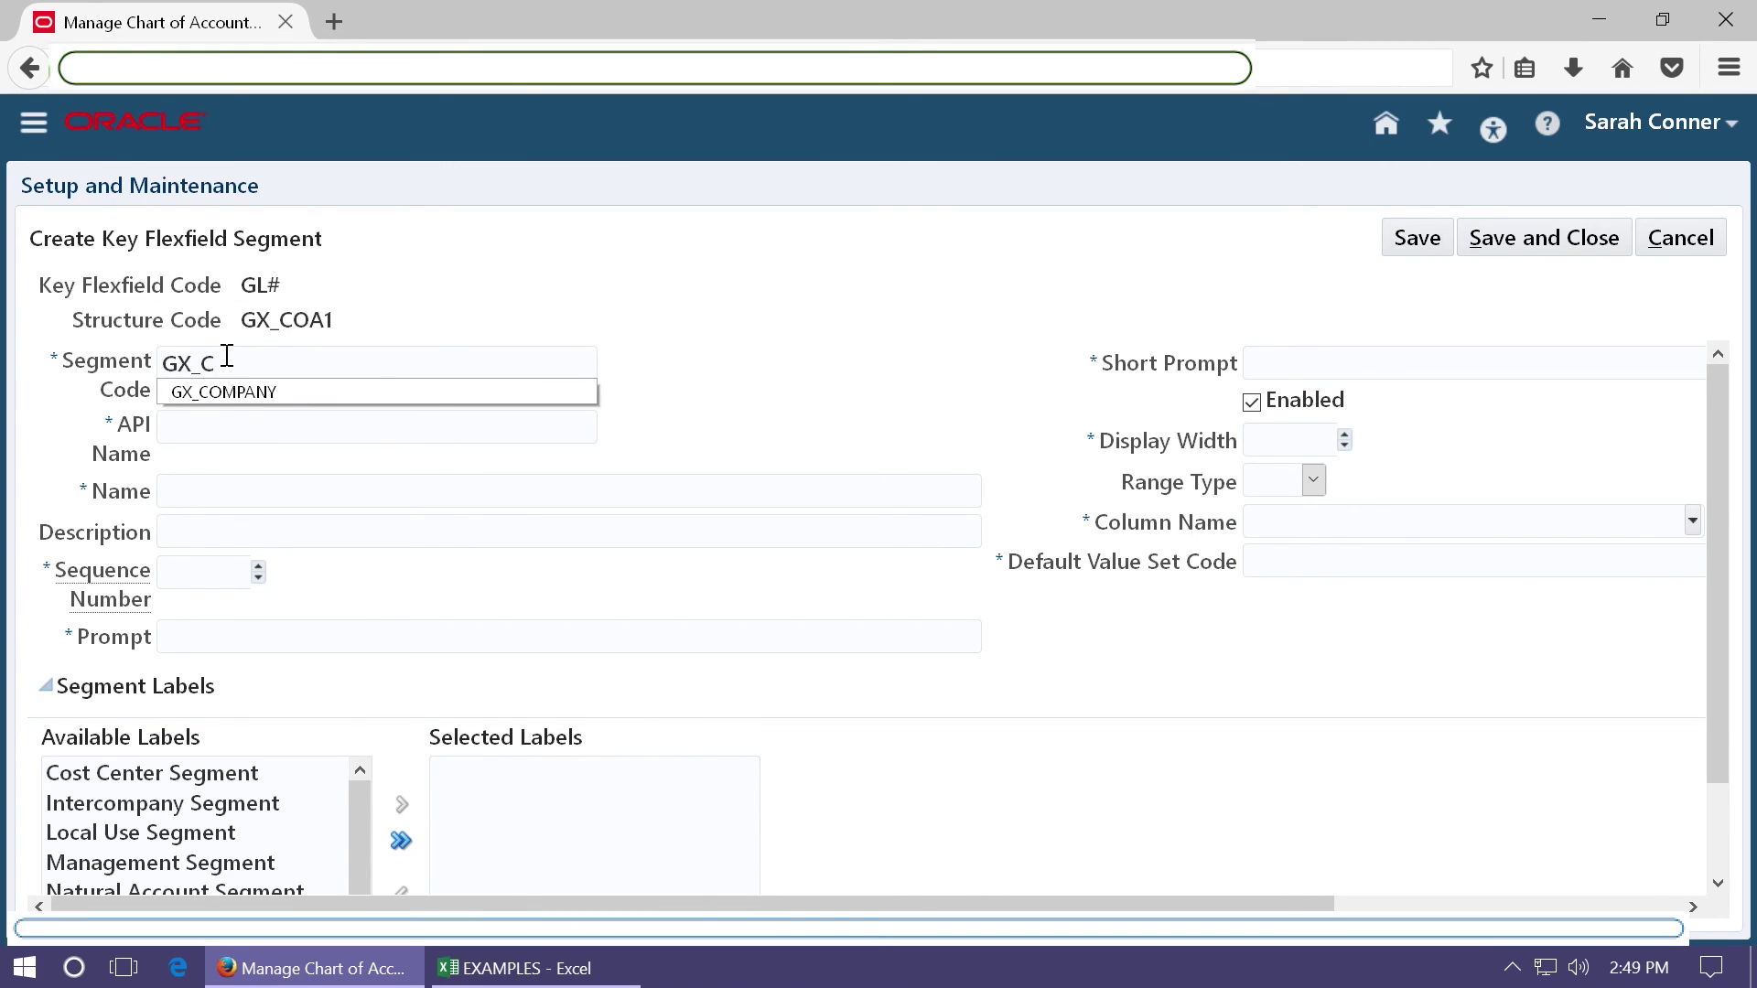
key("BackSpace")
type("ACCOUNT")
double_click(227, 356)
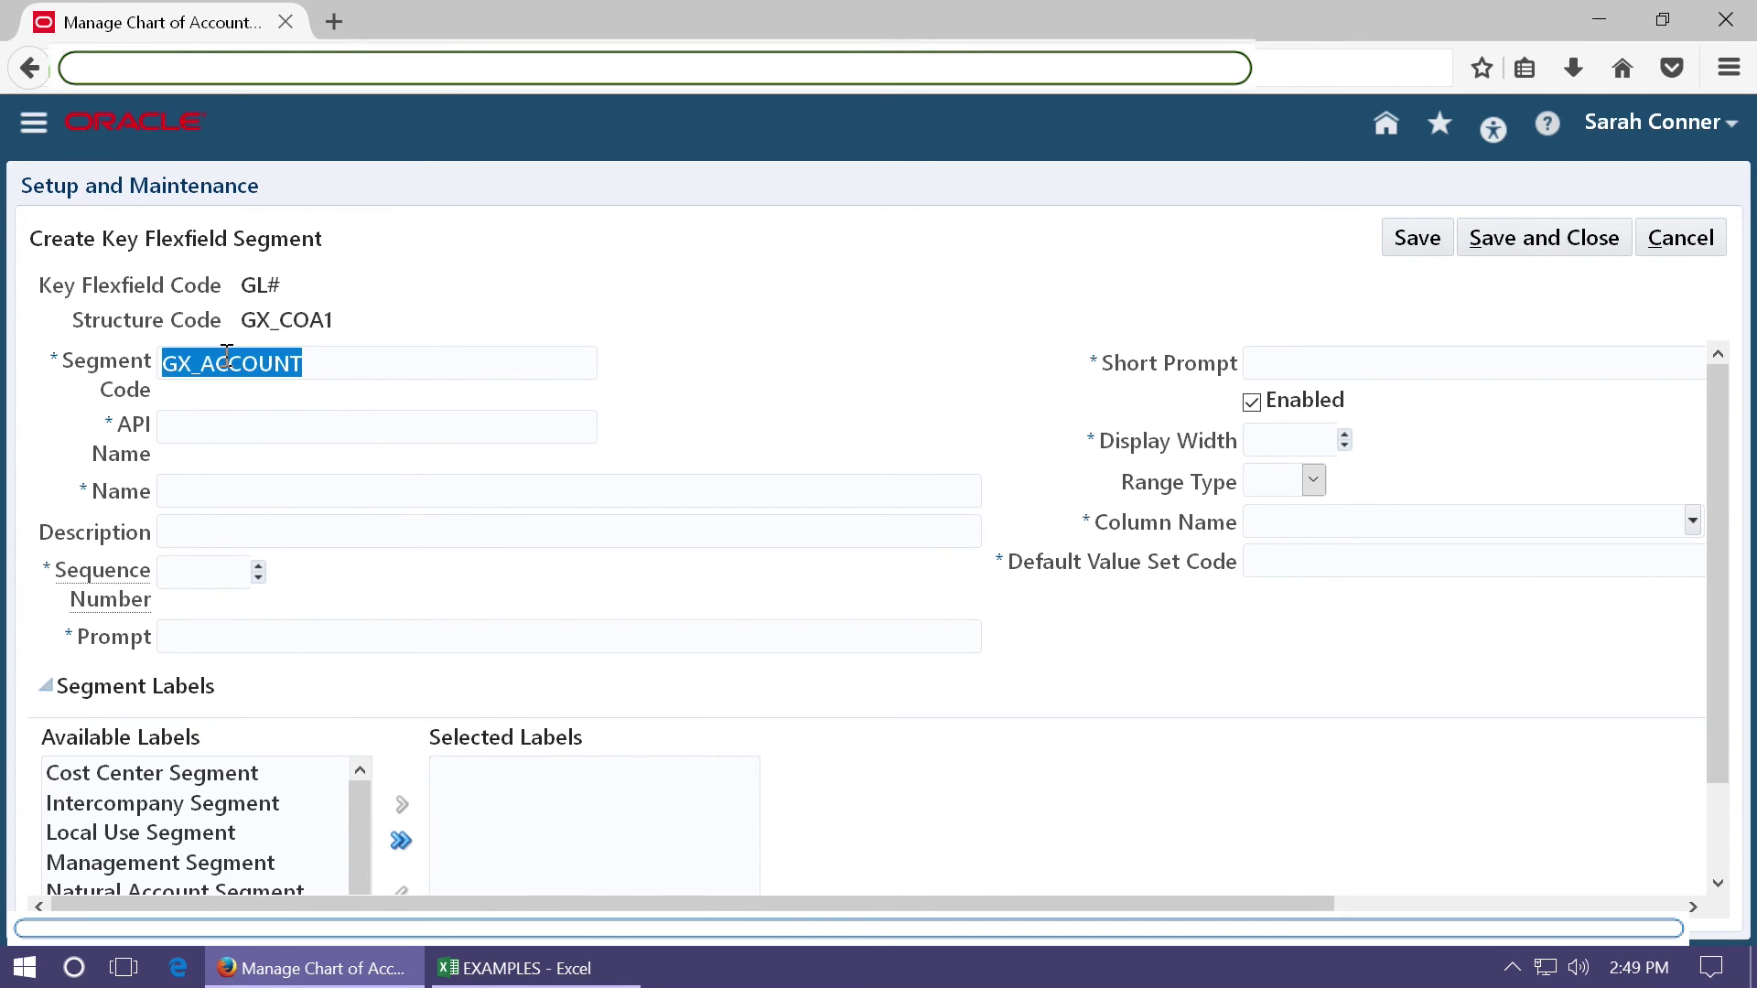
key("ctrl+c")
key("Tab")
key("Tab")
key("ctrl+v")
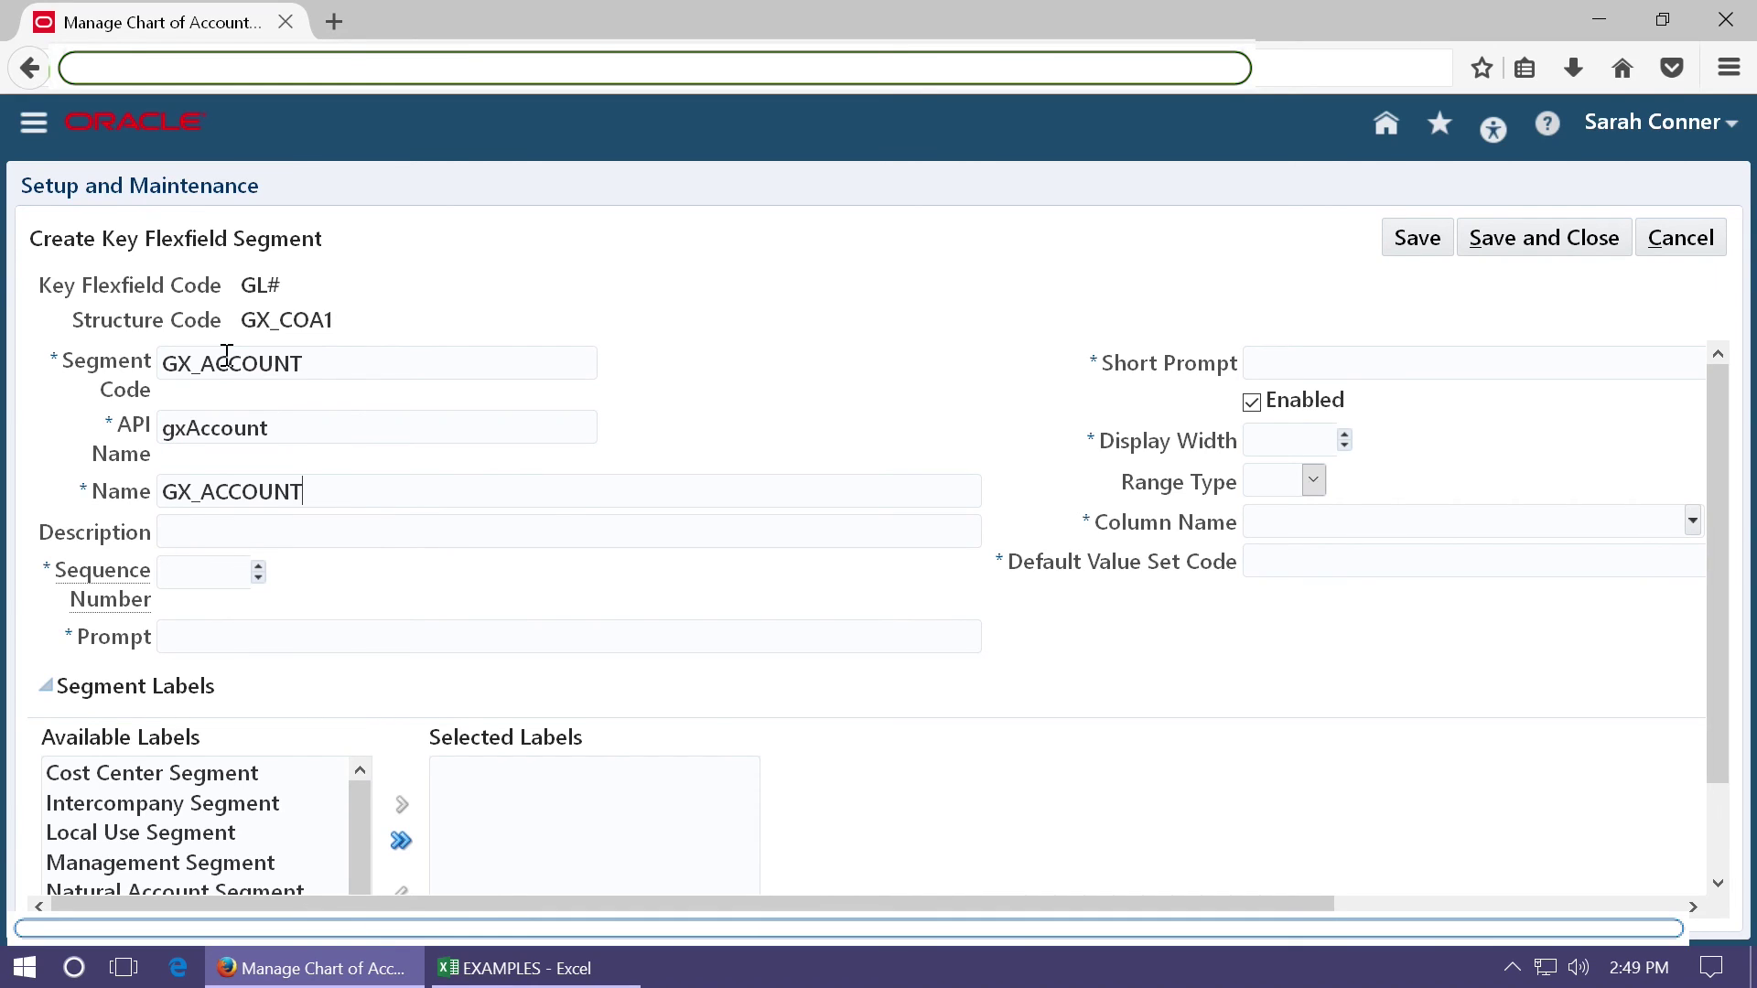
key("ctrl+v")
key("Tab")
type("A")
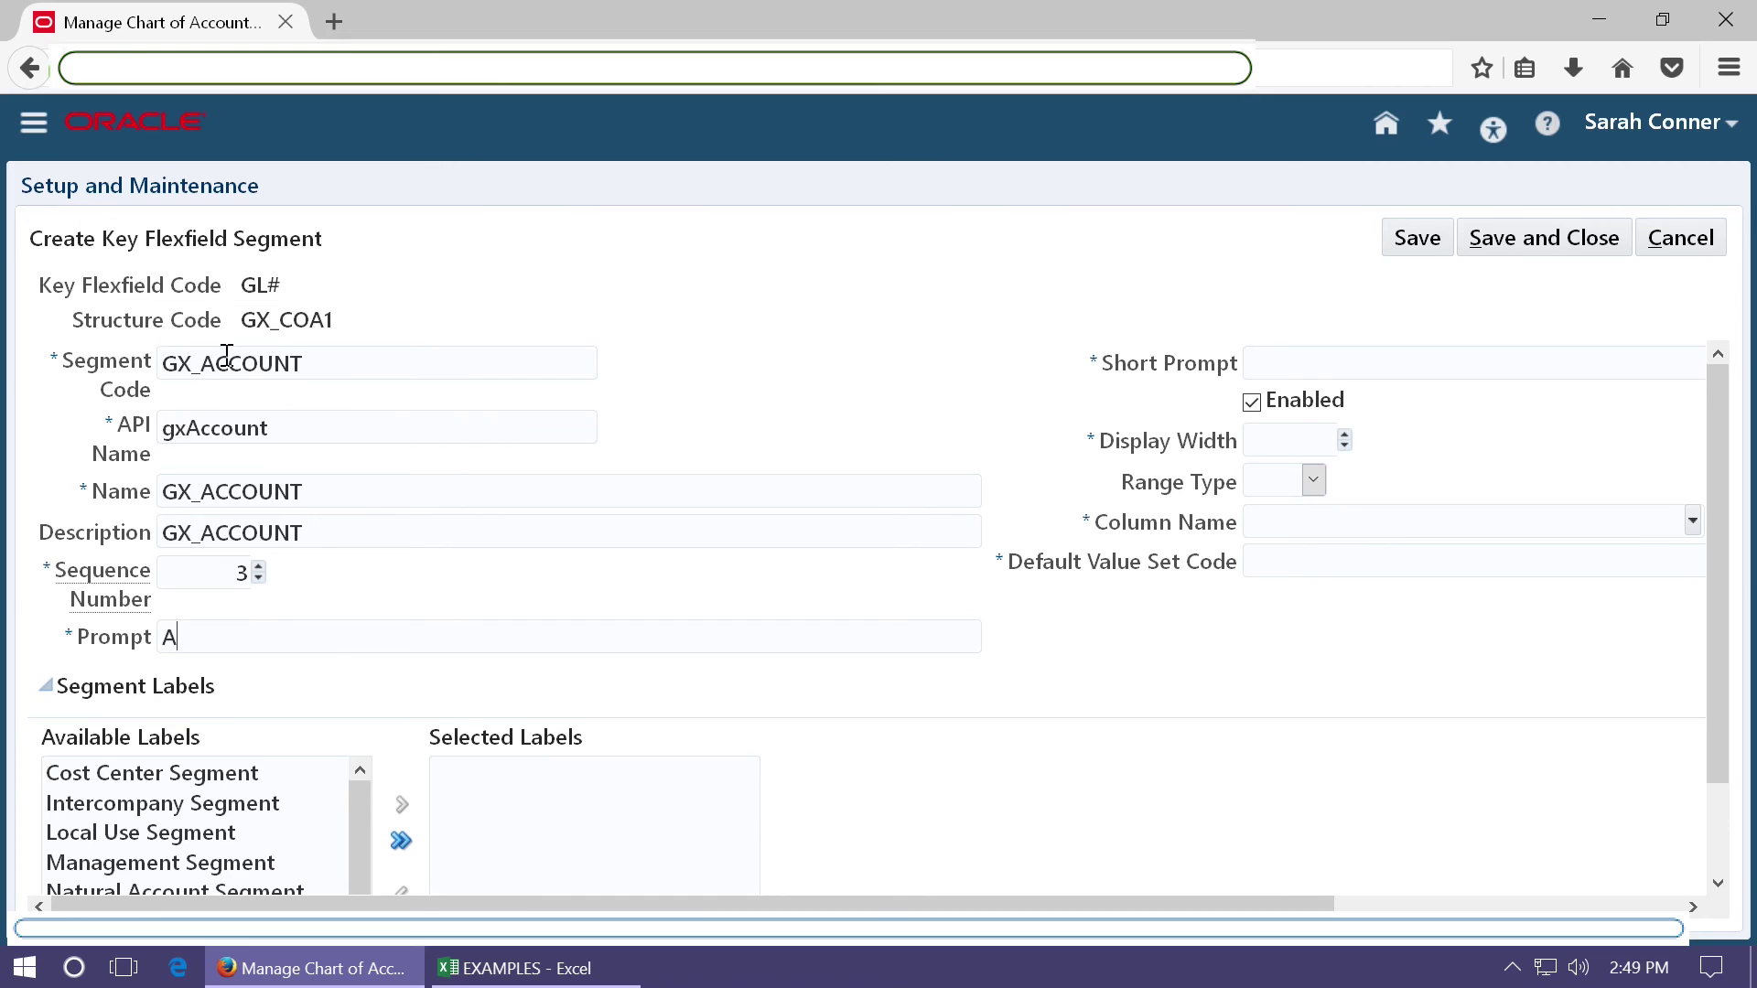
type("ccount")
type("Account")
key("Tab")
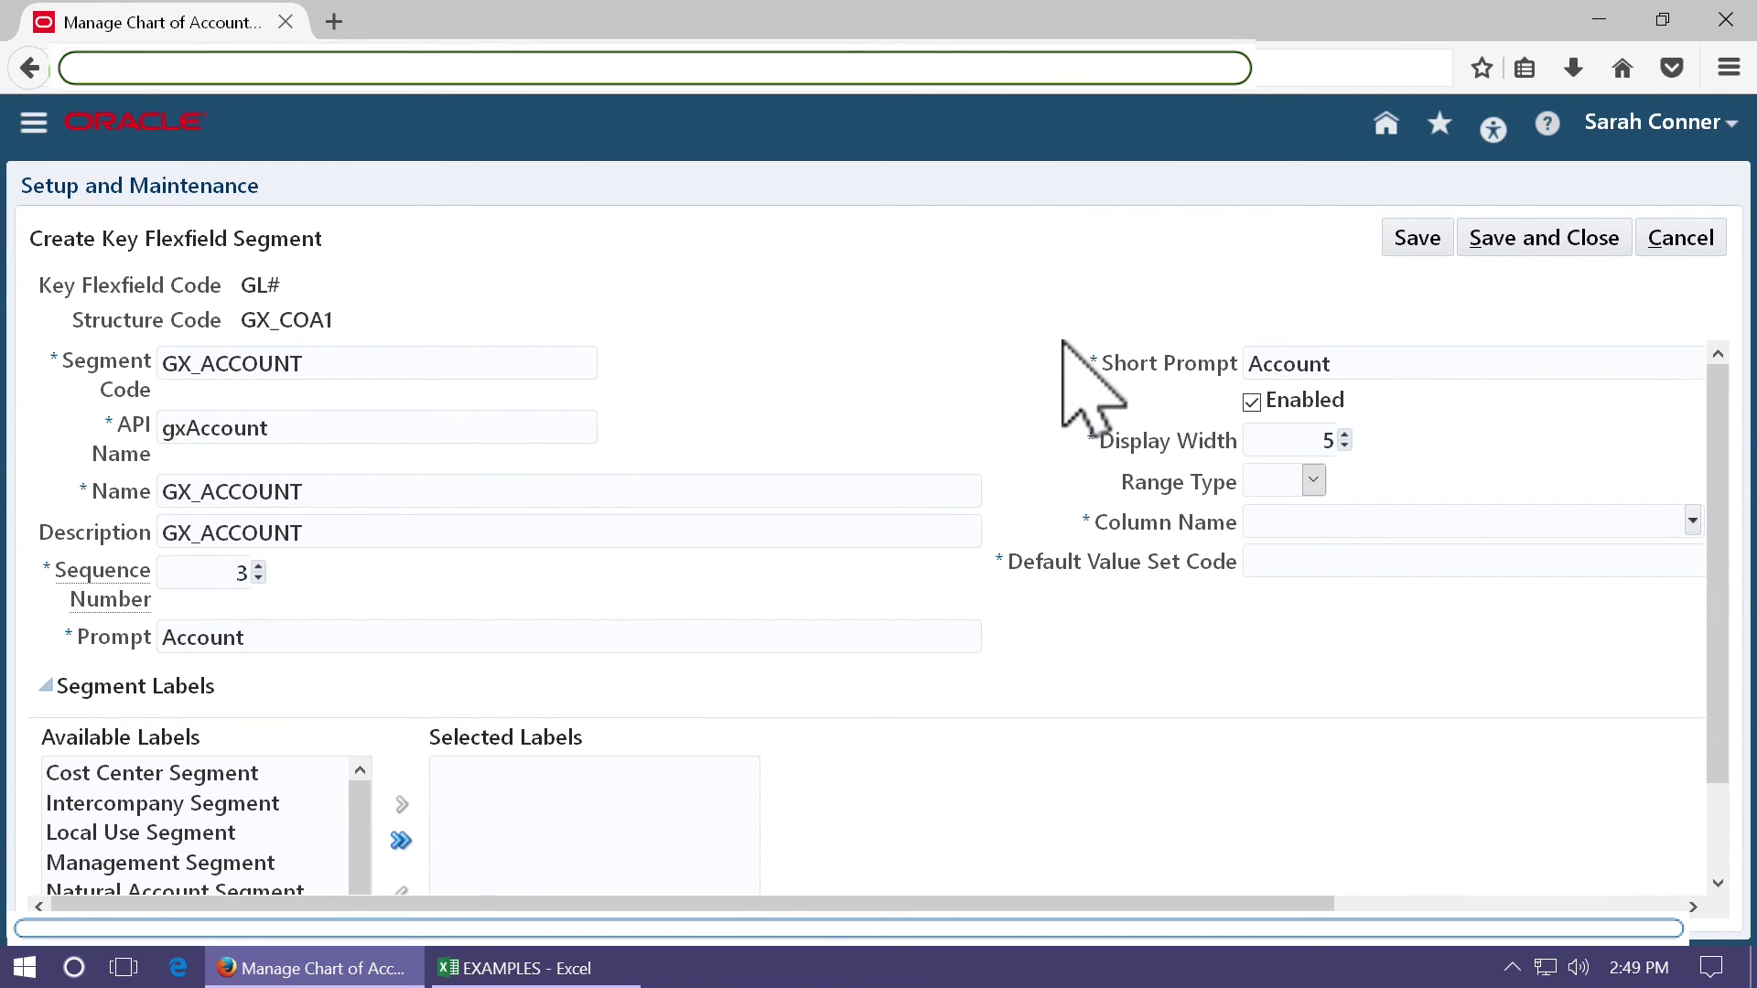
Assign column SEGMENT3, value set GX_ACCOUNT and the Natural Account Segment label, then save.
left_click(1693, 520)
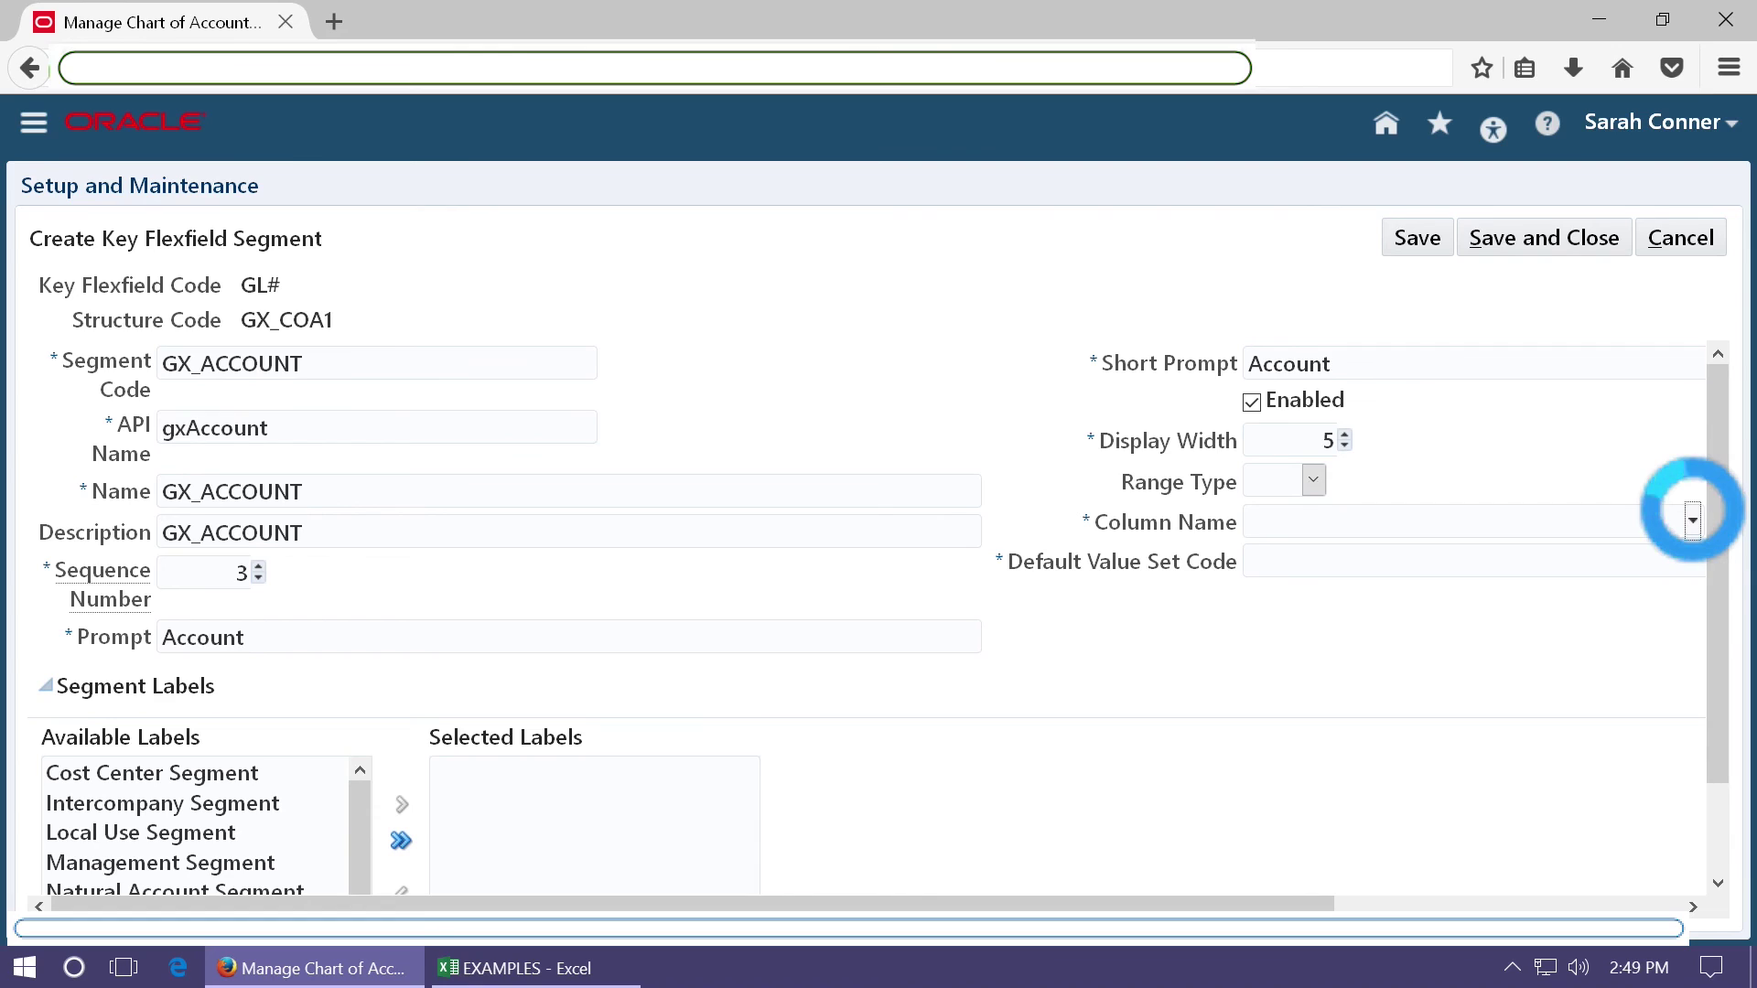
left_click(1370, 649)
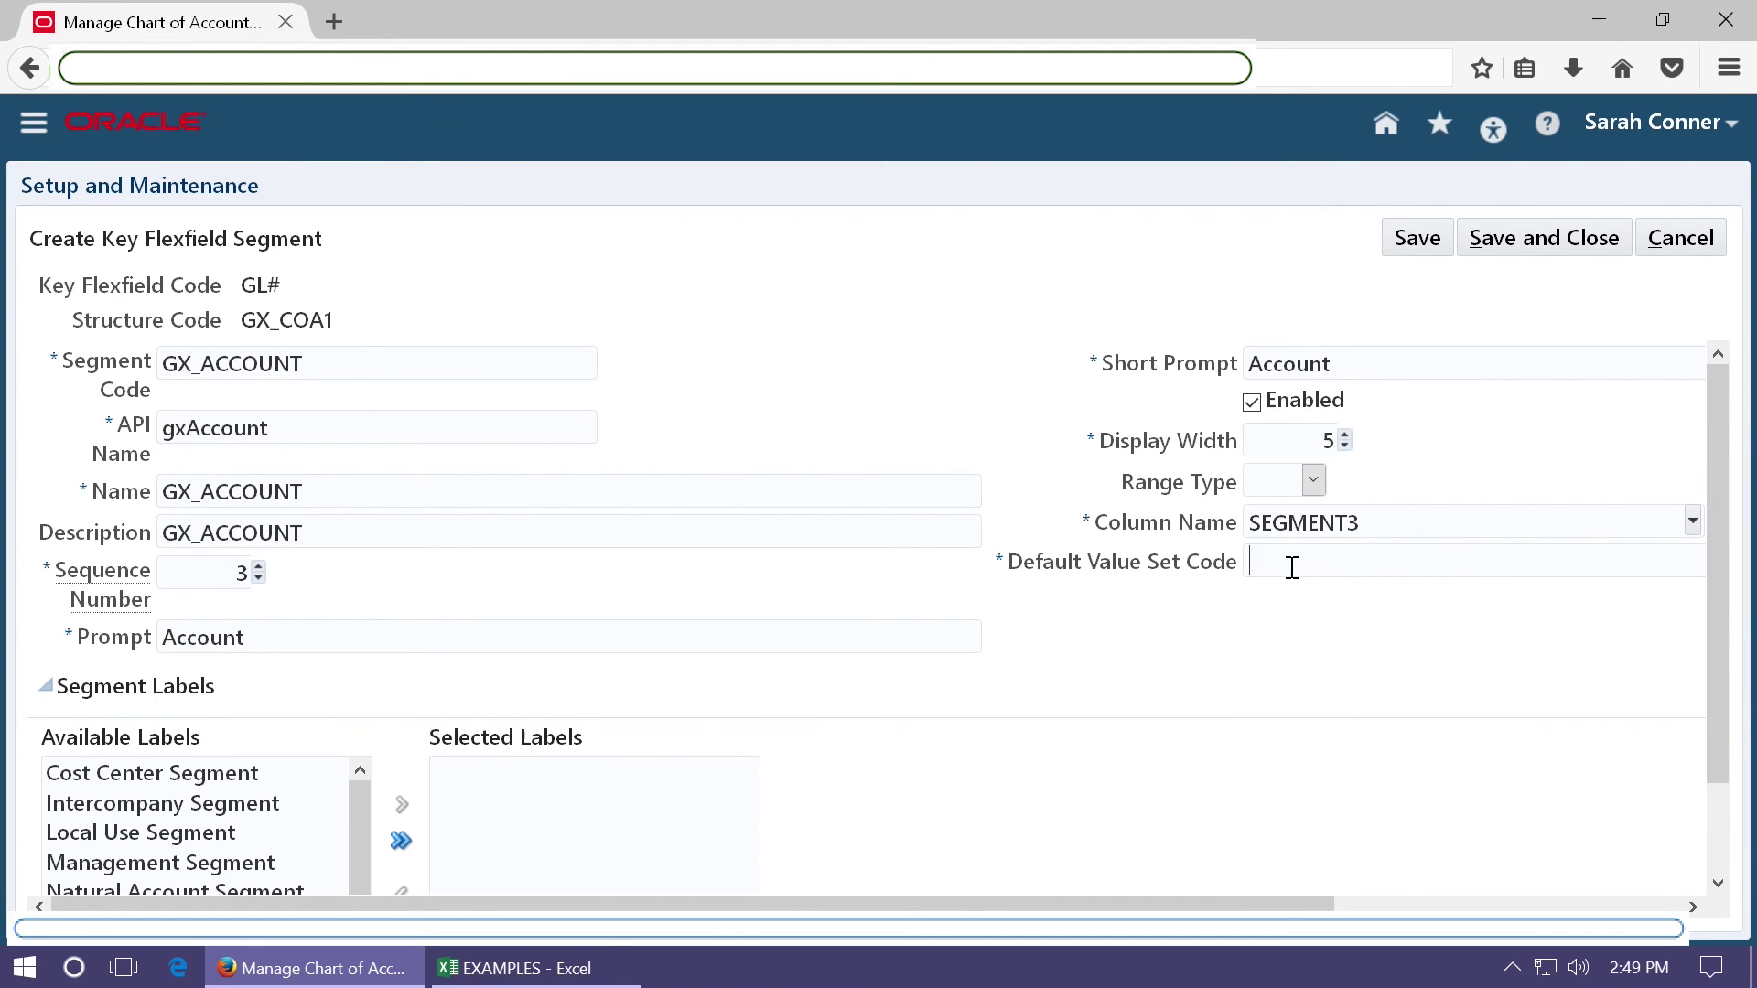
type("GX_ACCOUNT")
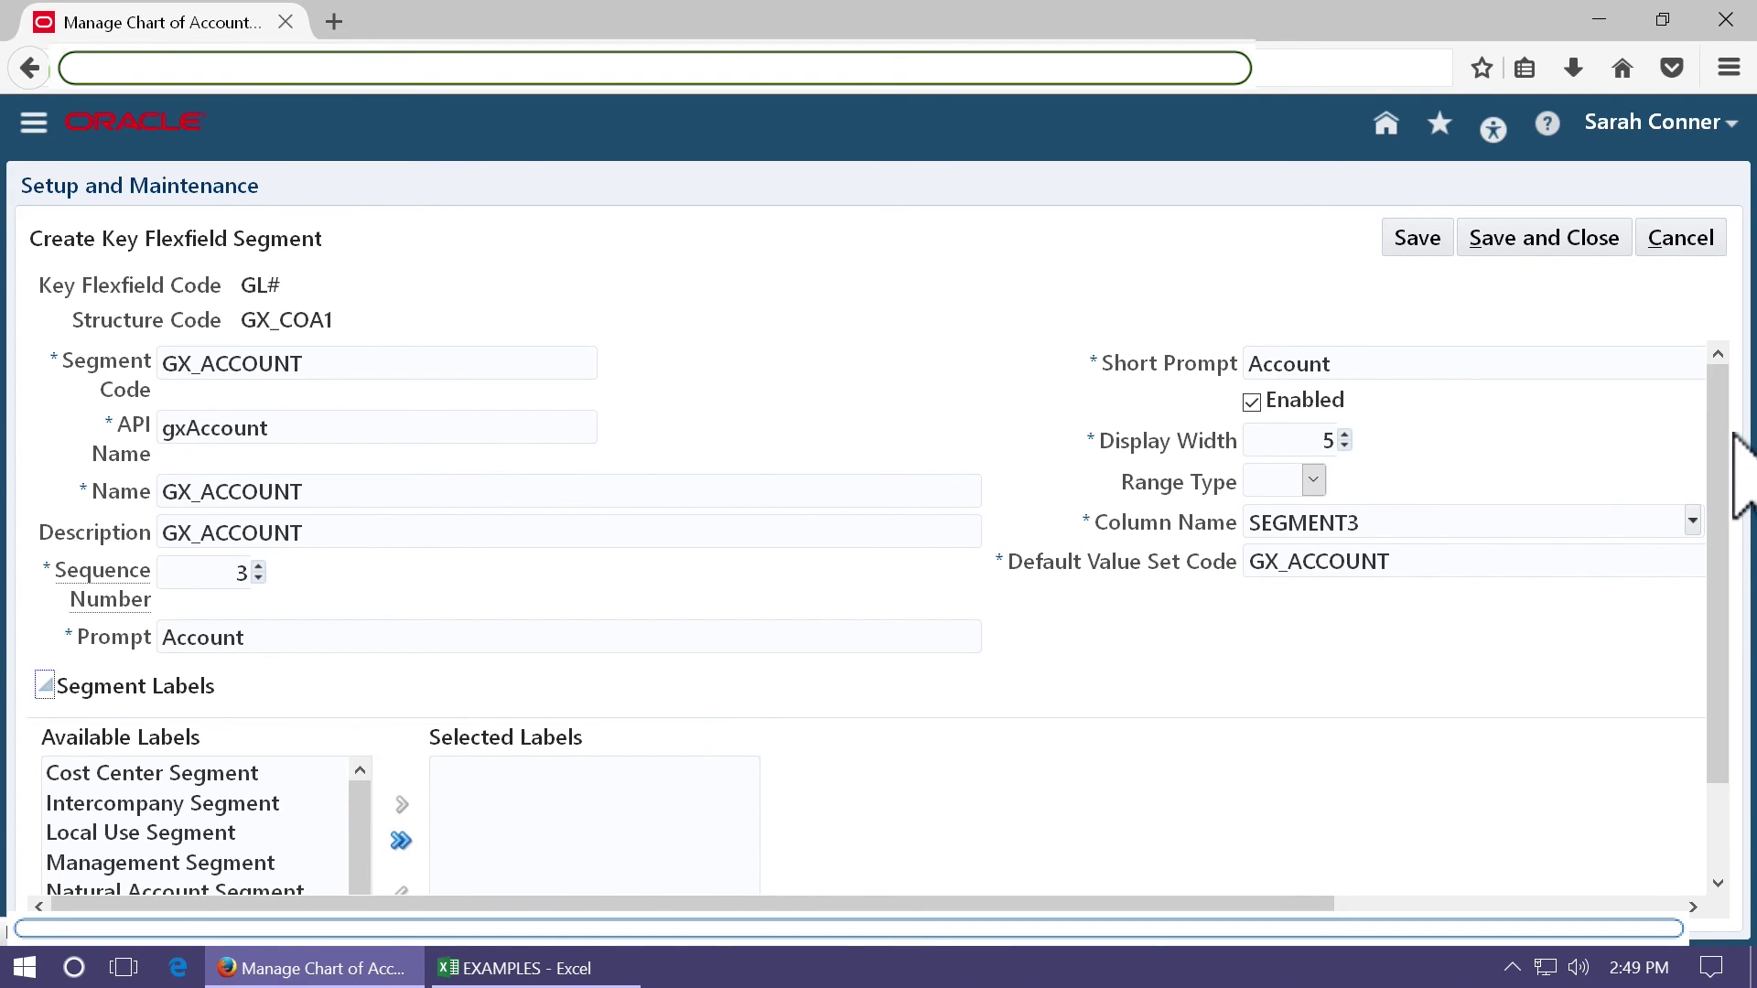
scroll(1721, 475, "down", 1)
scroll(1722, 474, "down", 1)
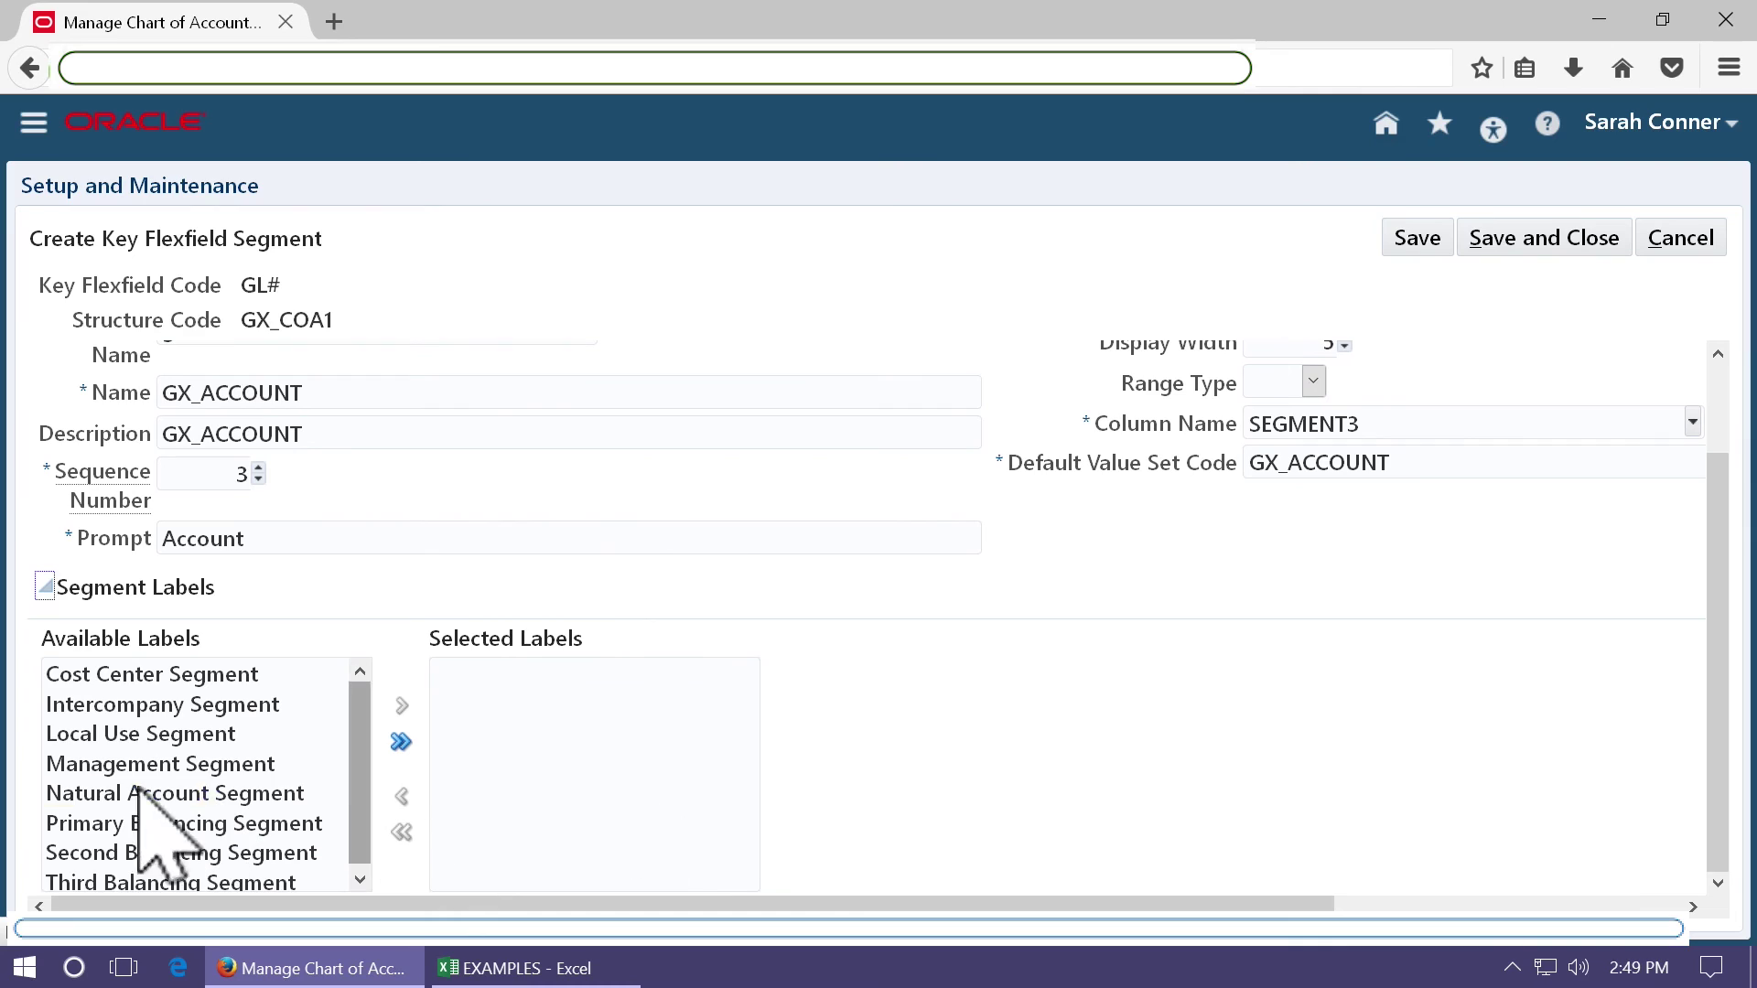
left_click(92, 794)
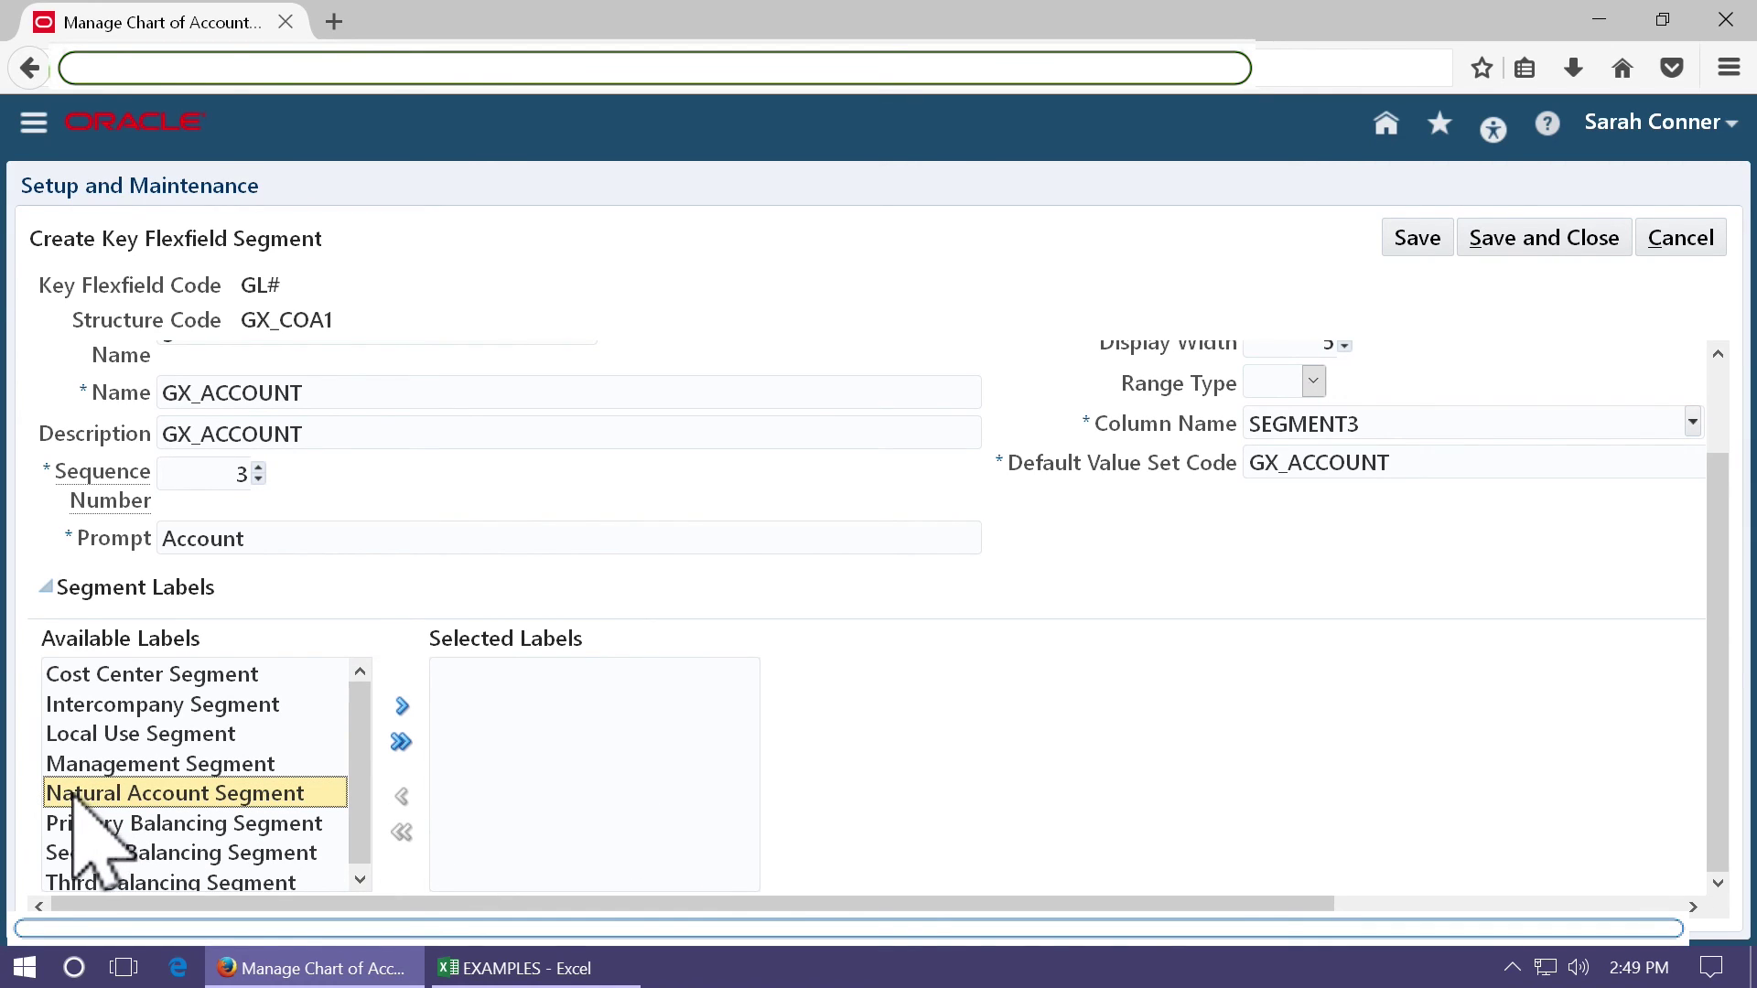
left_click(402, 706)
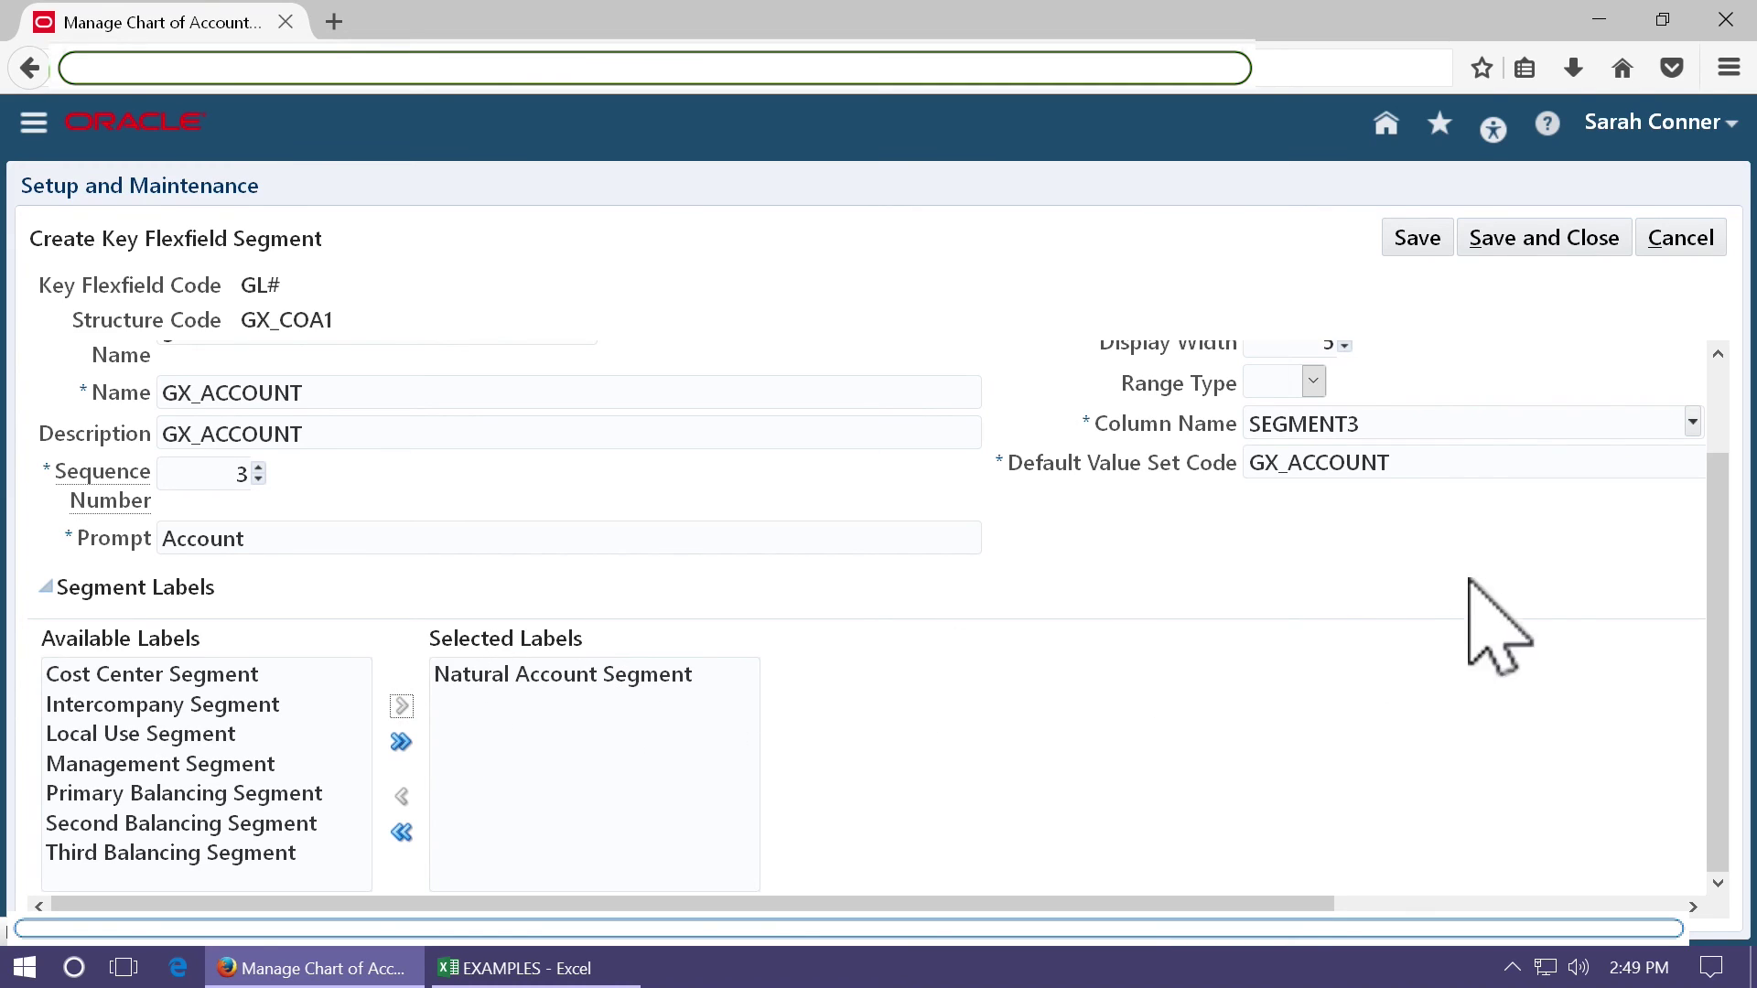
left_click(1557, 242)
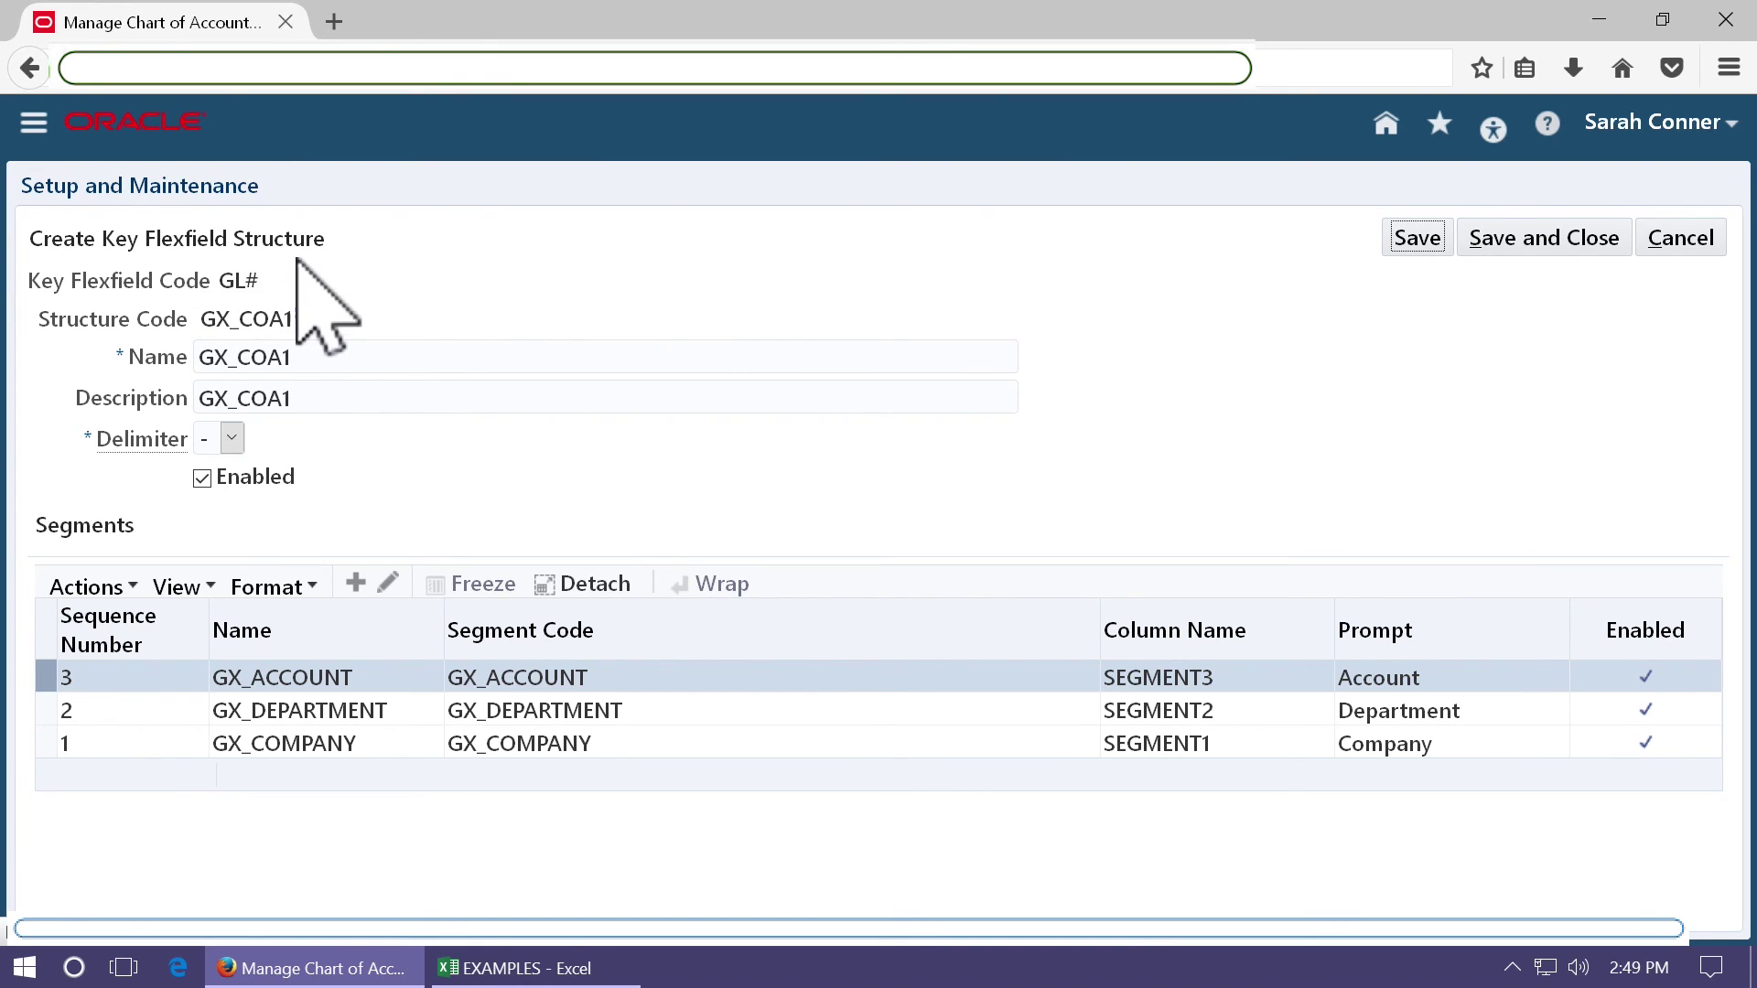
Save the GX_COA1 structure, look it up by structure code GX_COA1, and return to the structures list.
left_click(1519, 243)
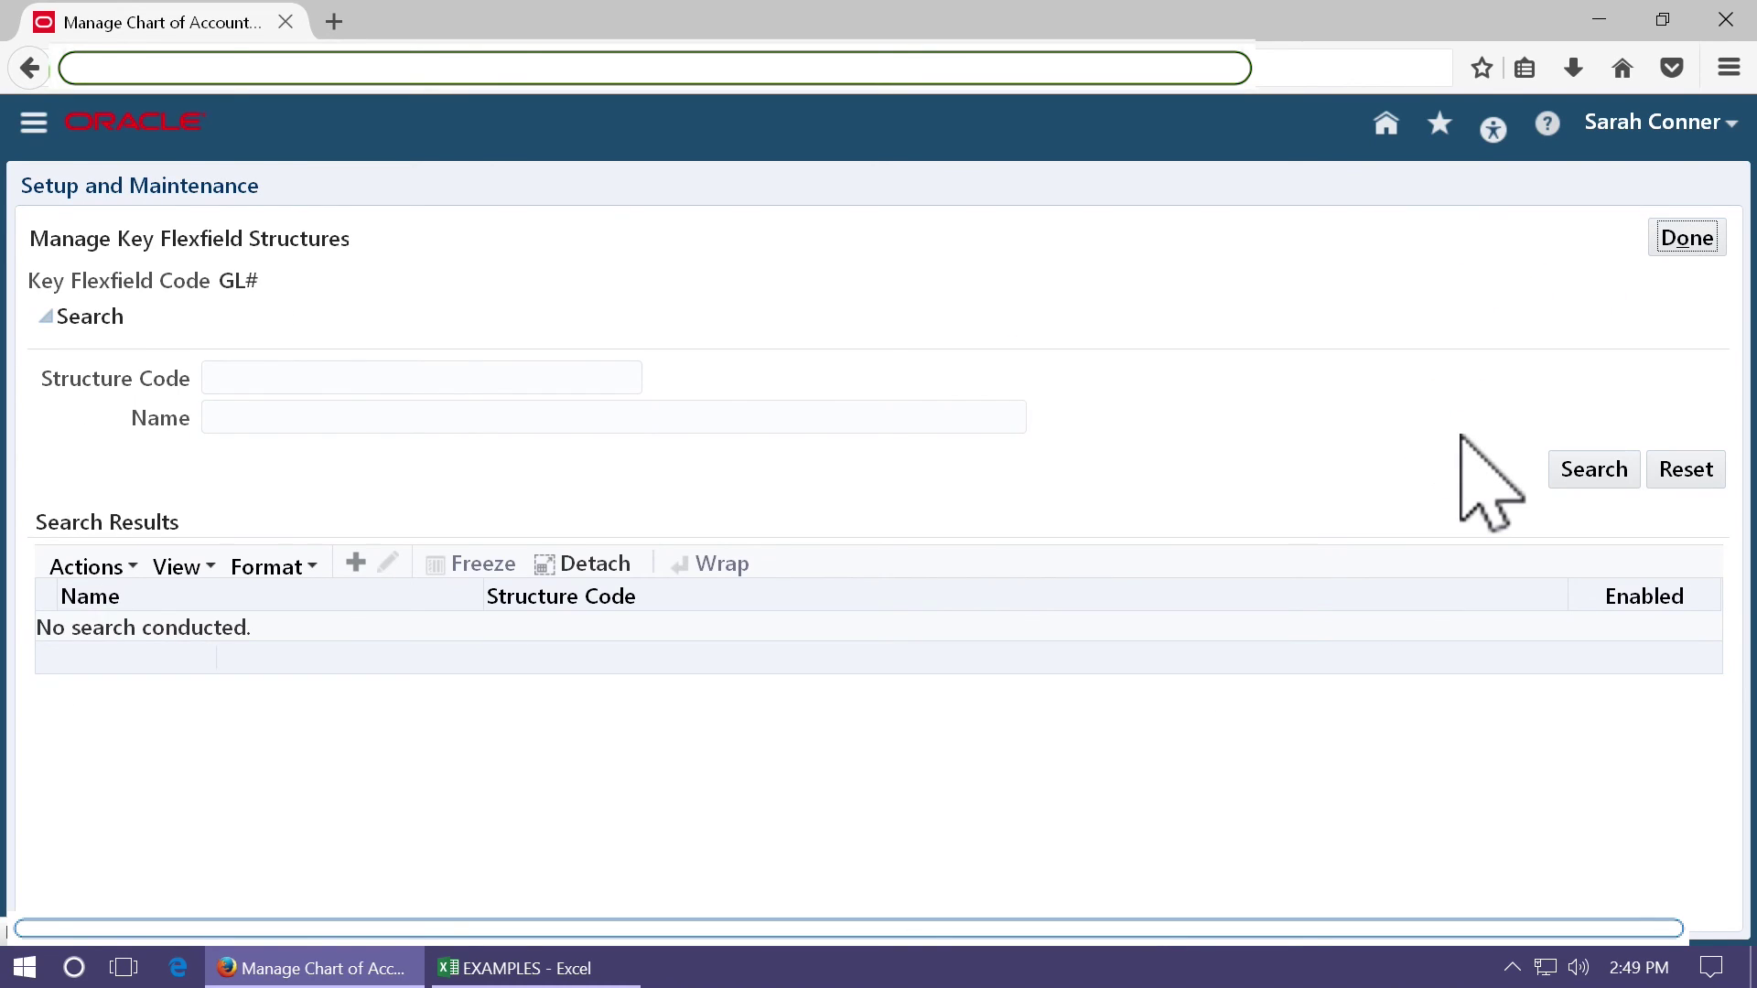
left_click(280, 378)
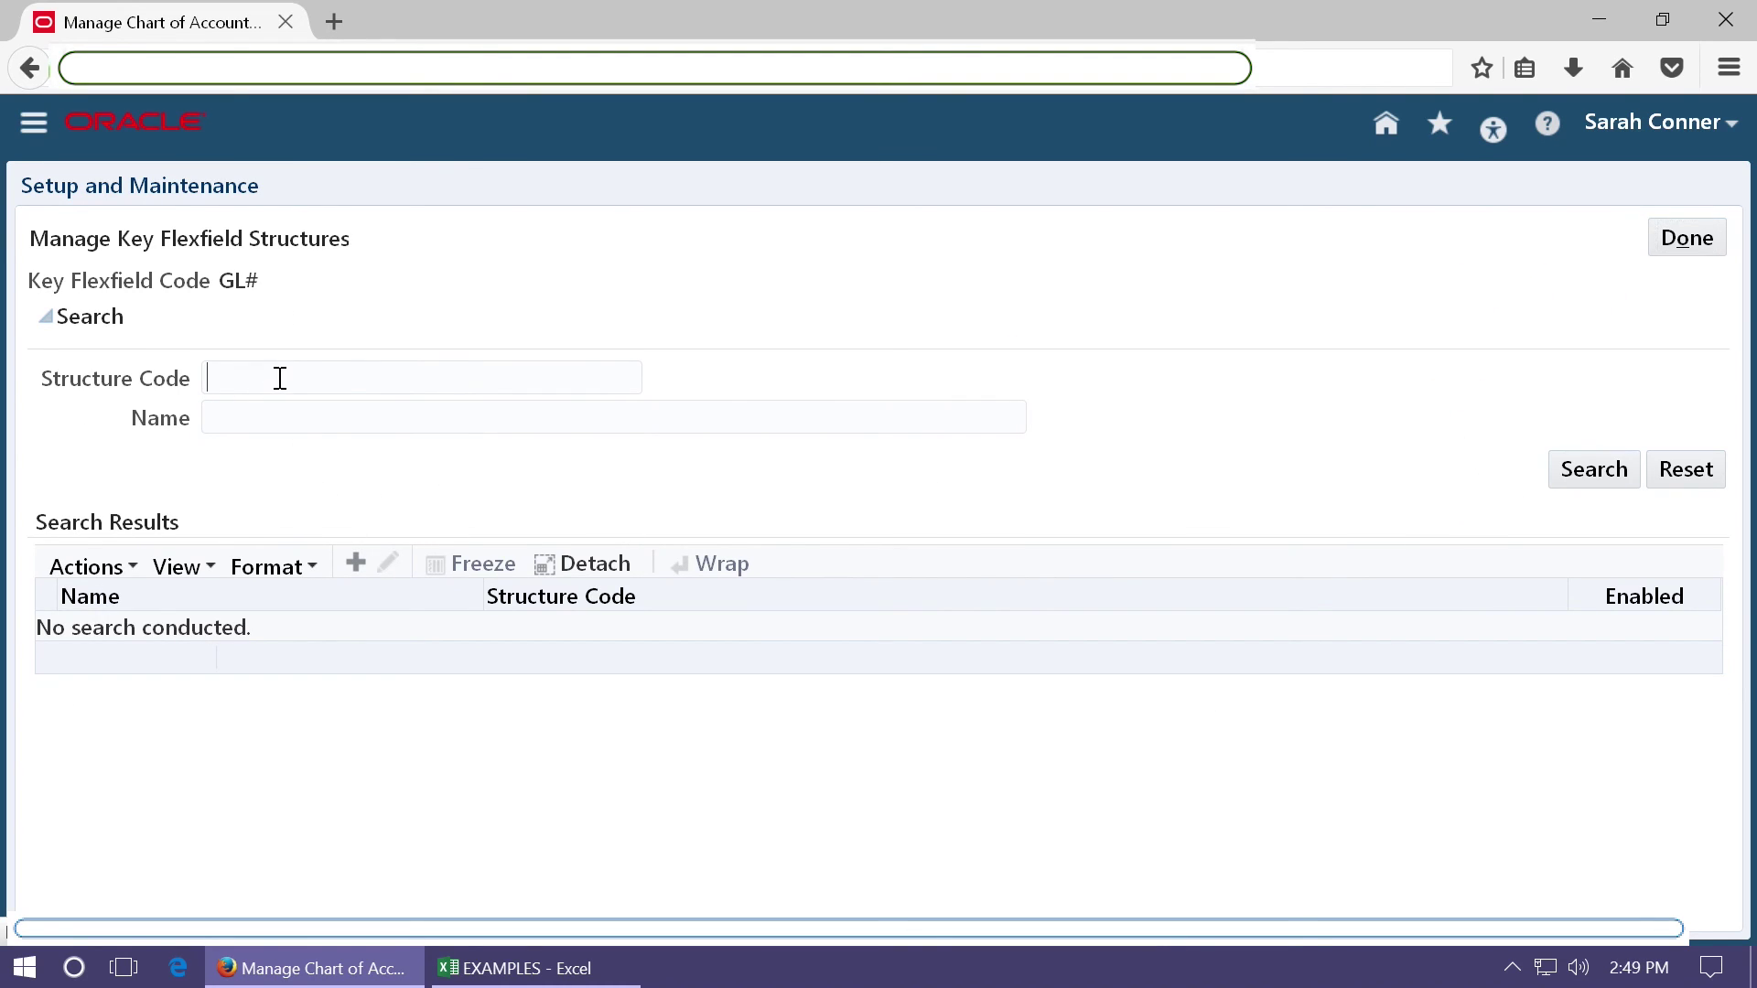
type("GX")
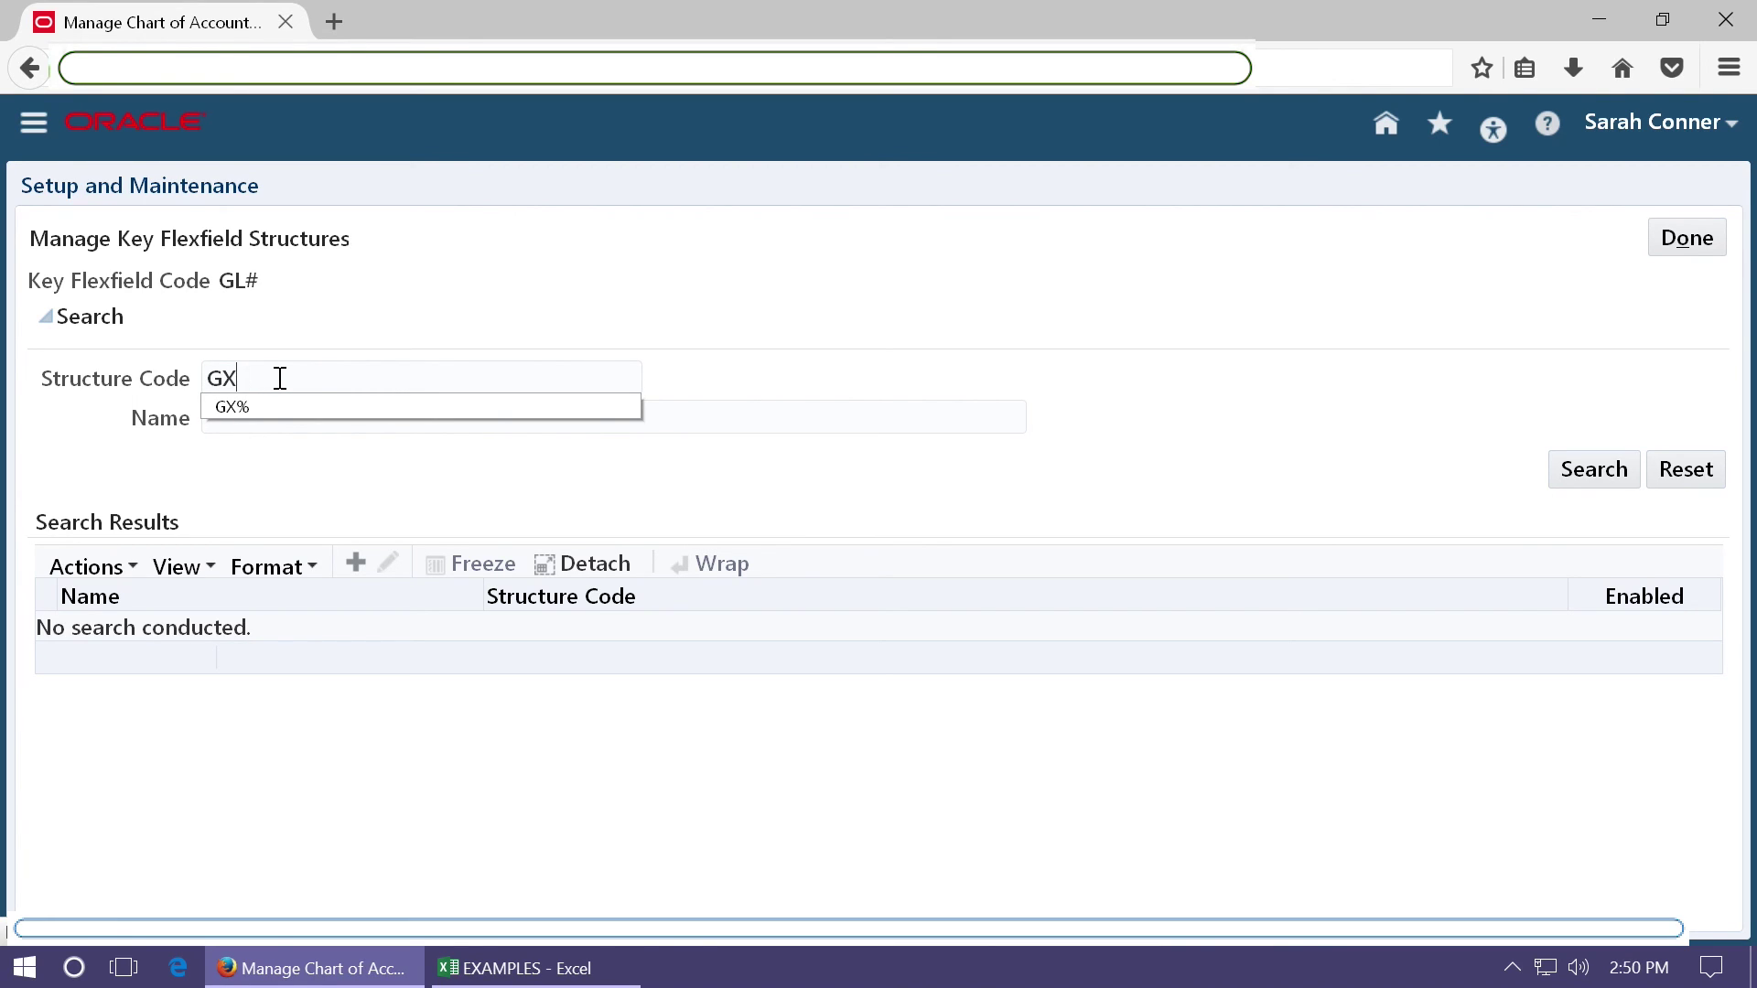
type("_COA")
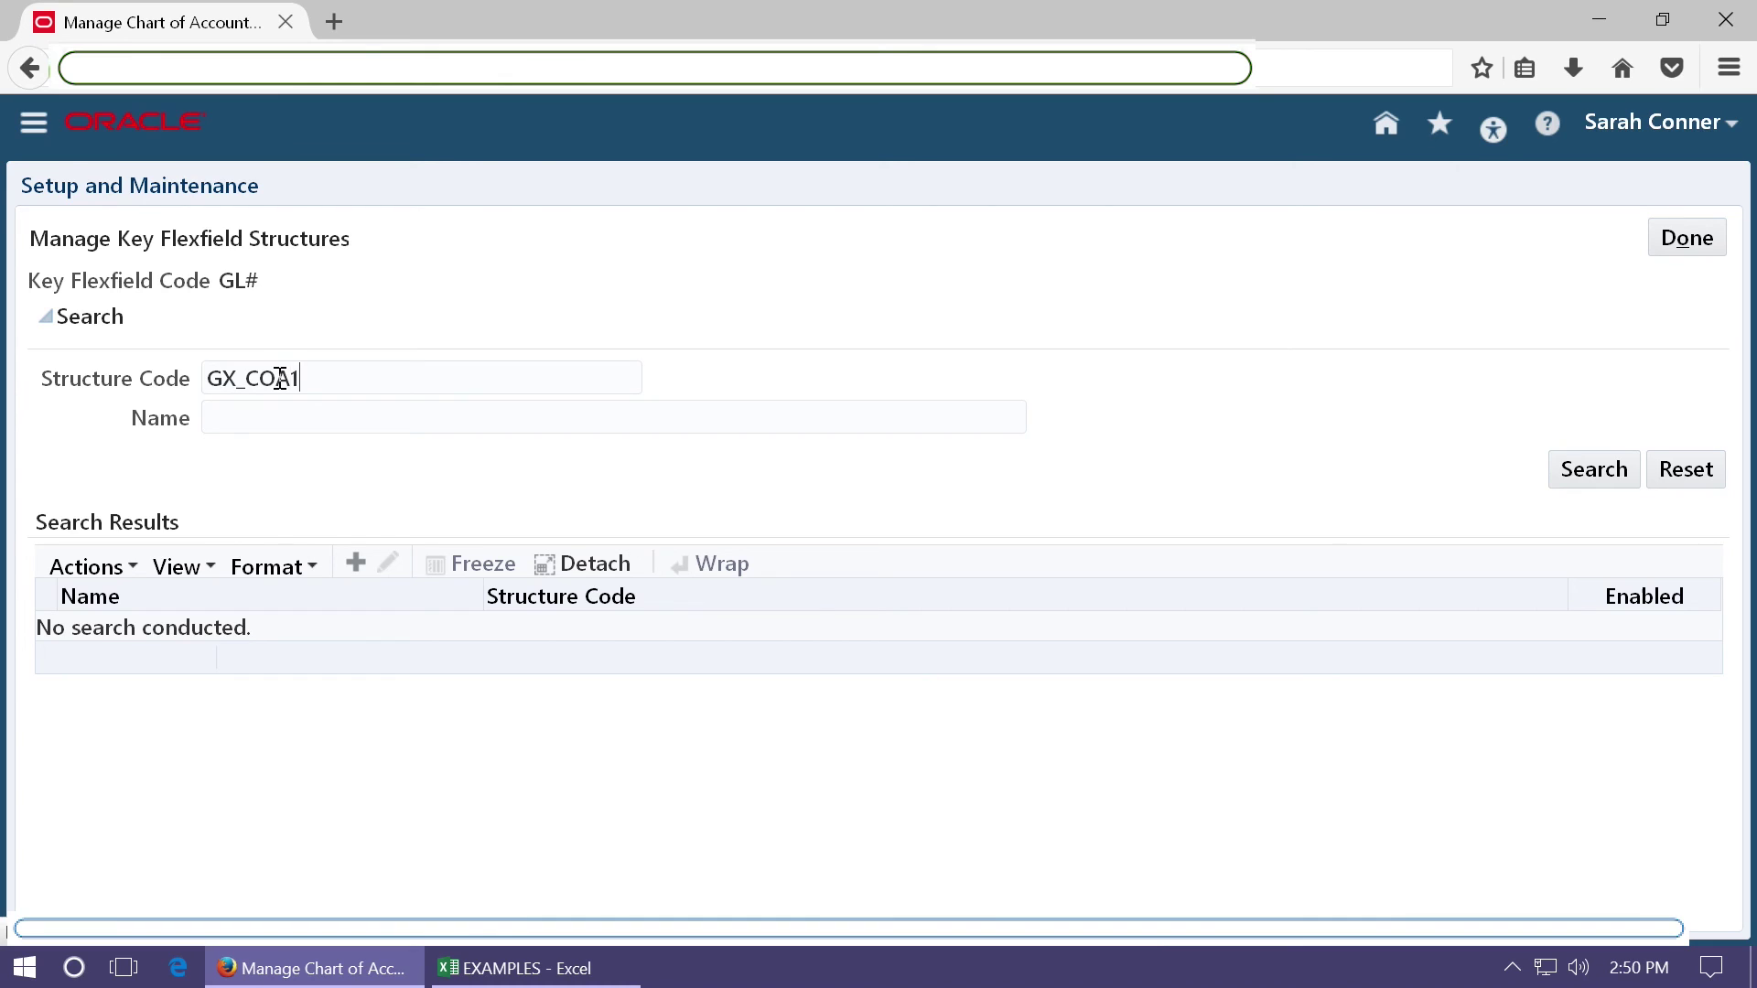
type("1")
left_click(1590, 471)
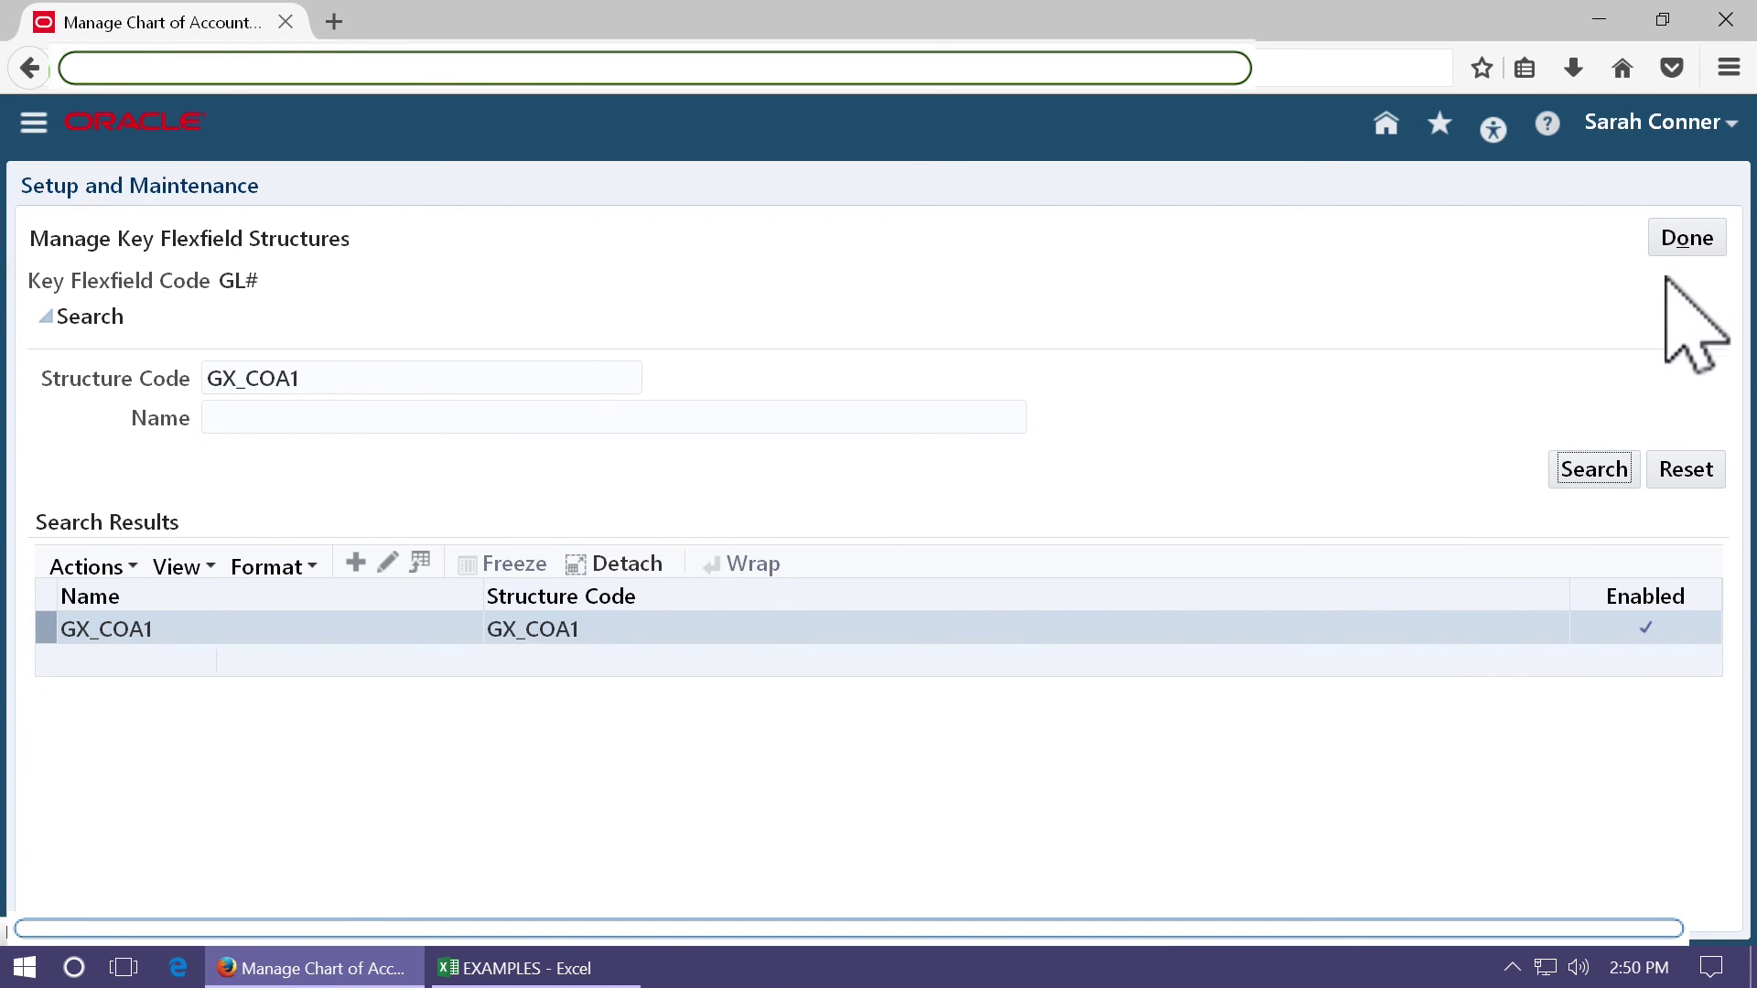
left_click(1684, 239)
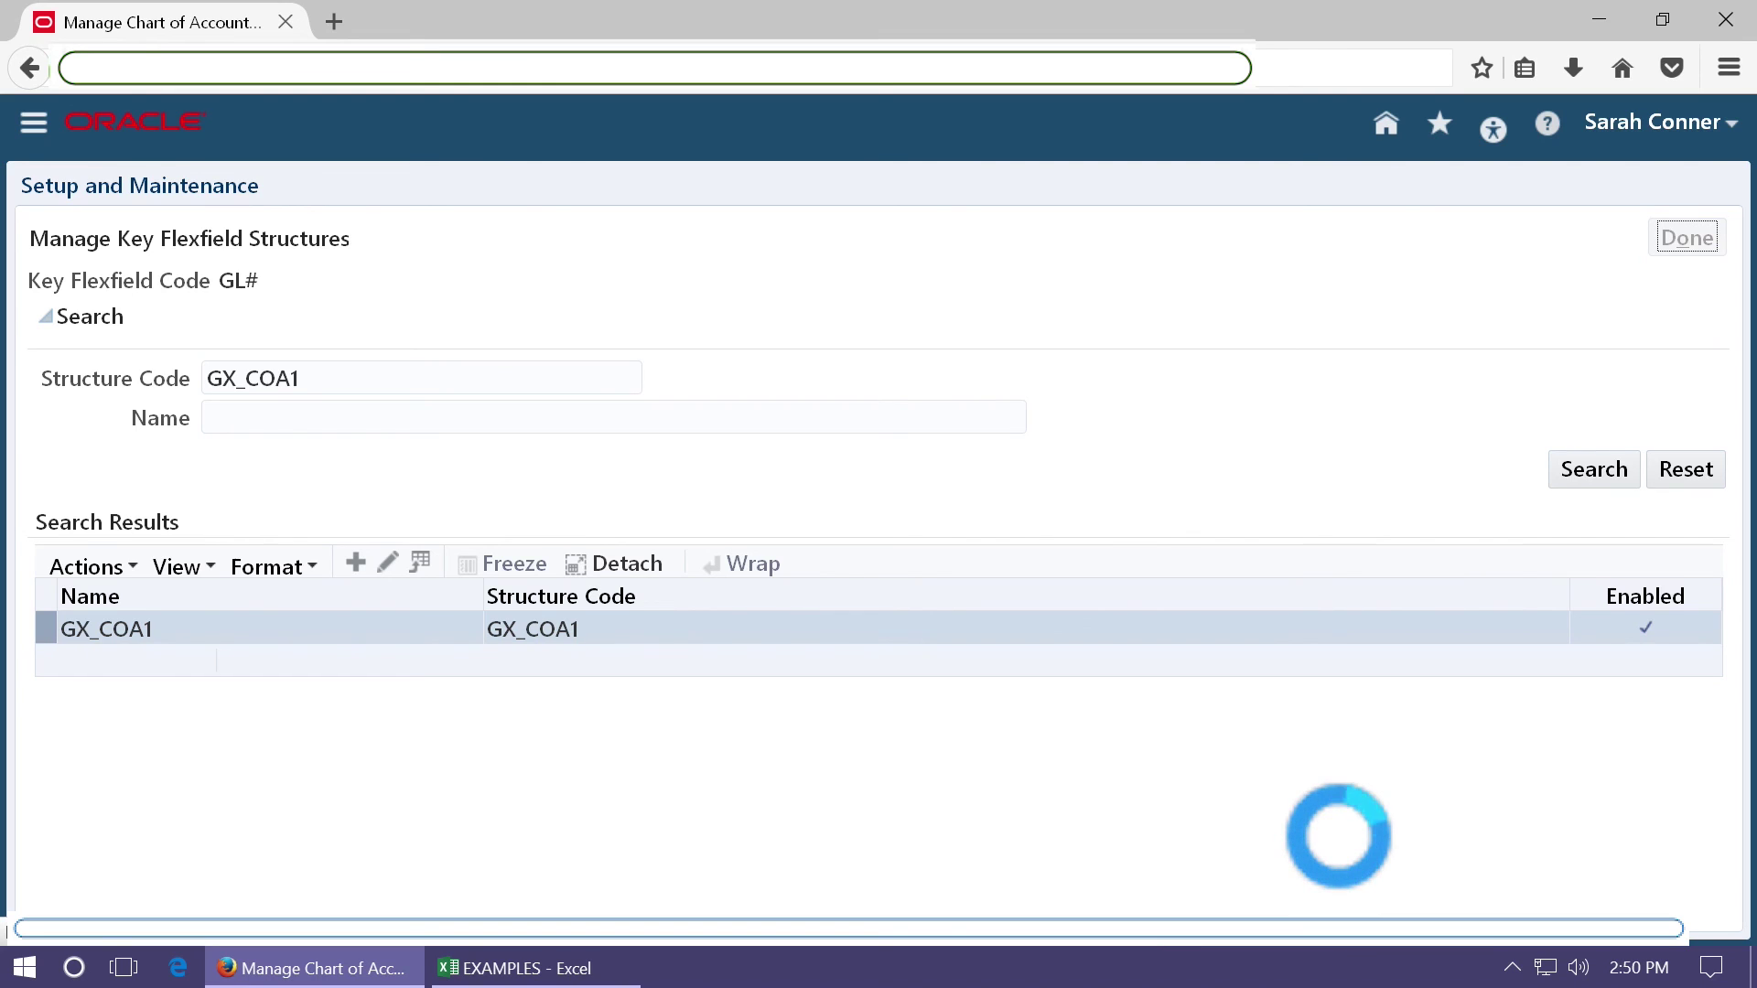
key("super+Tab")
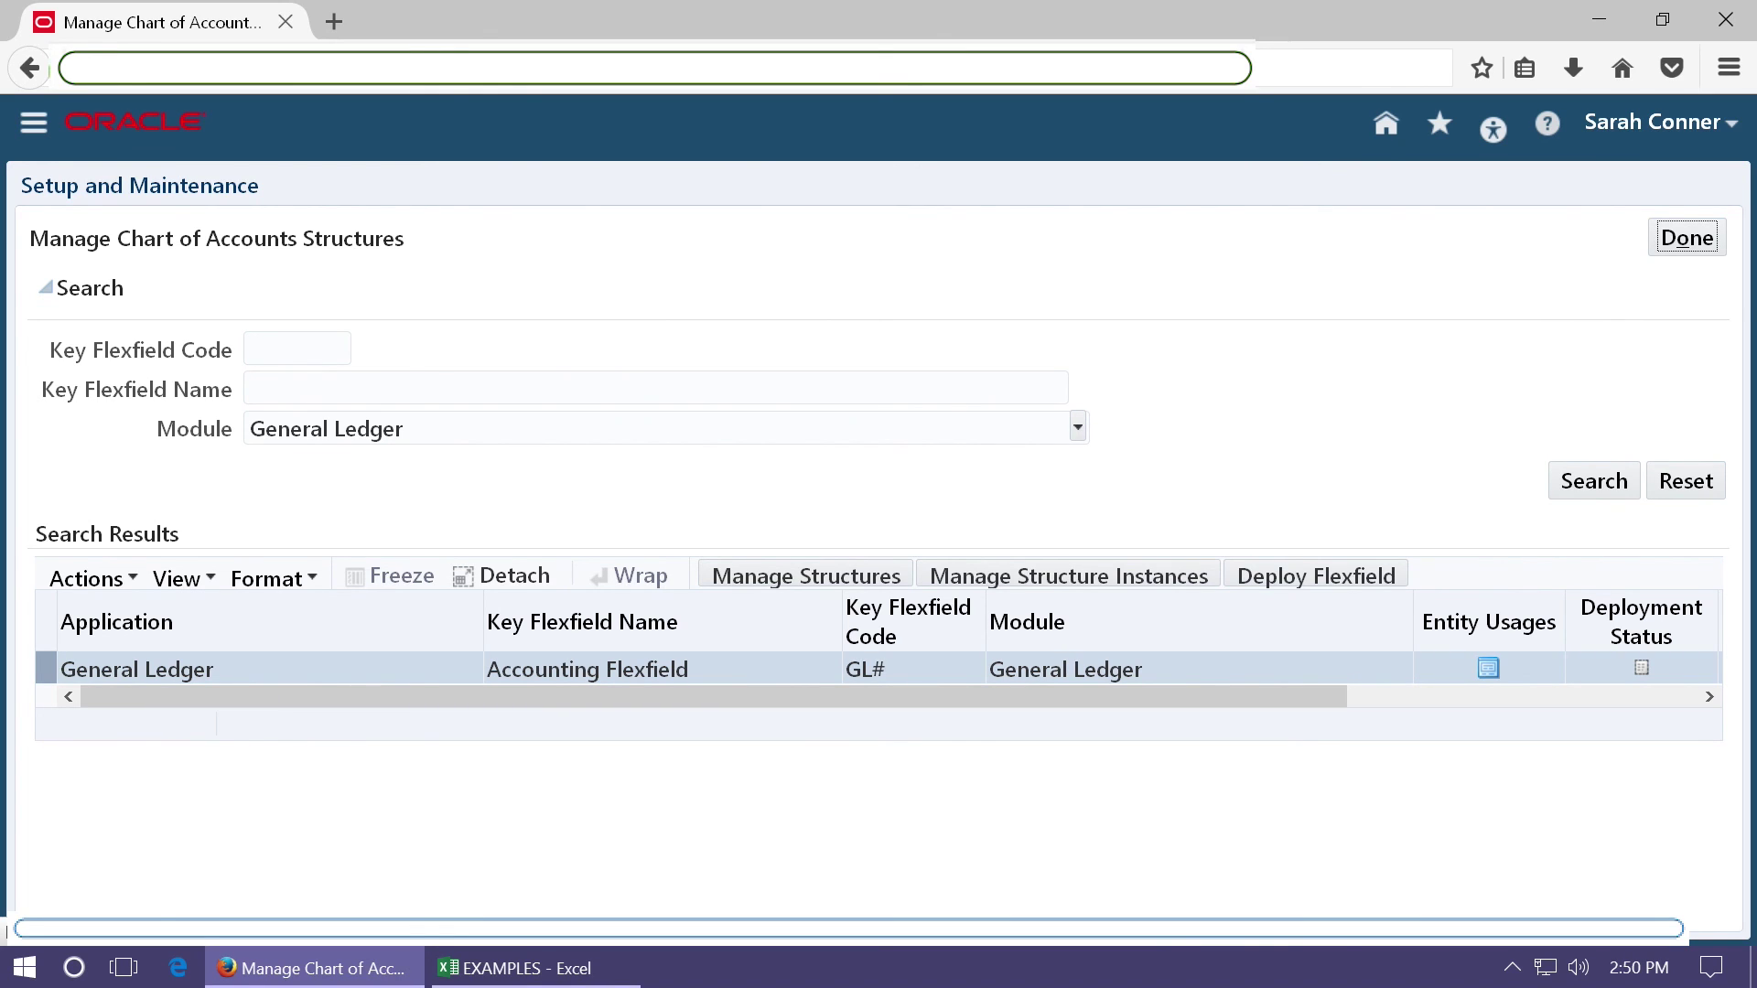
Create structure instance GX_COA1INSTANCE with matching name and description, based on structure GX_COA1.
left_click(1026, 580)
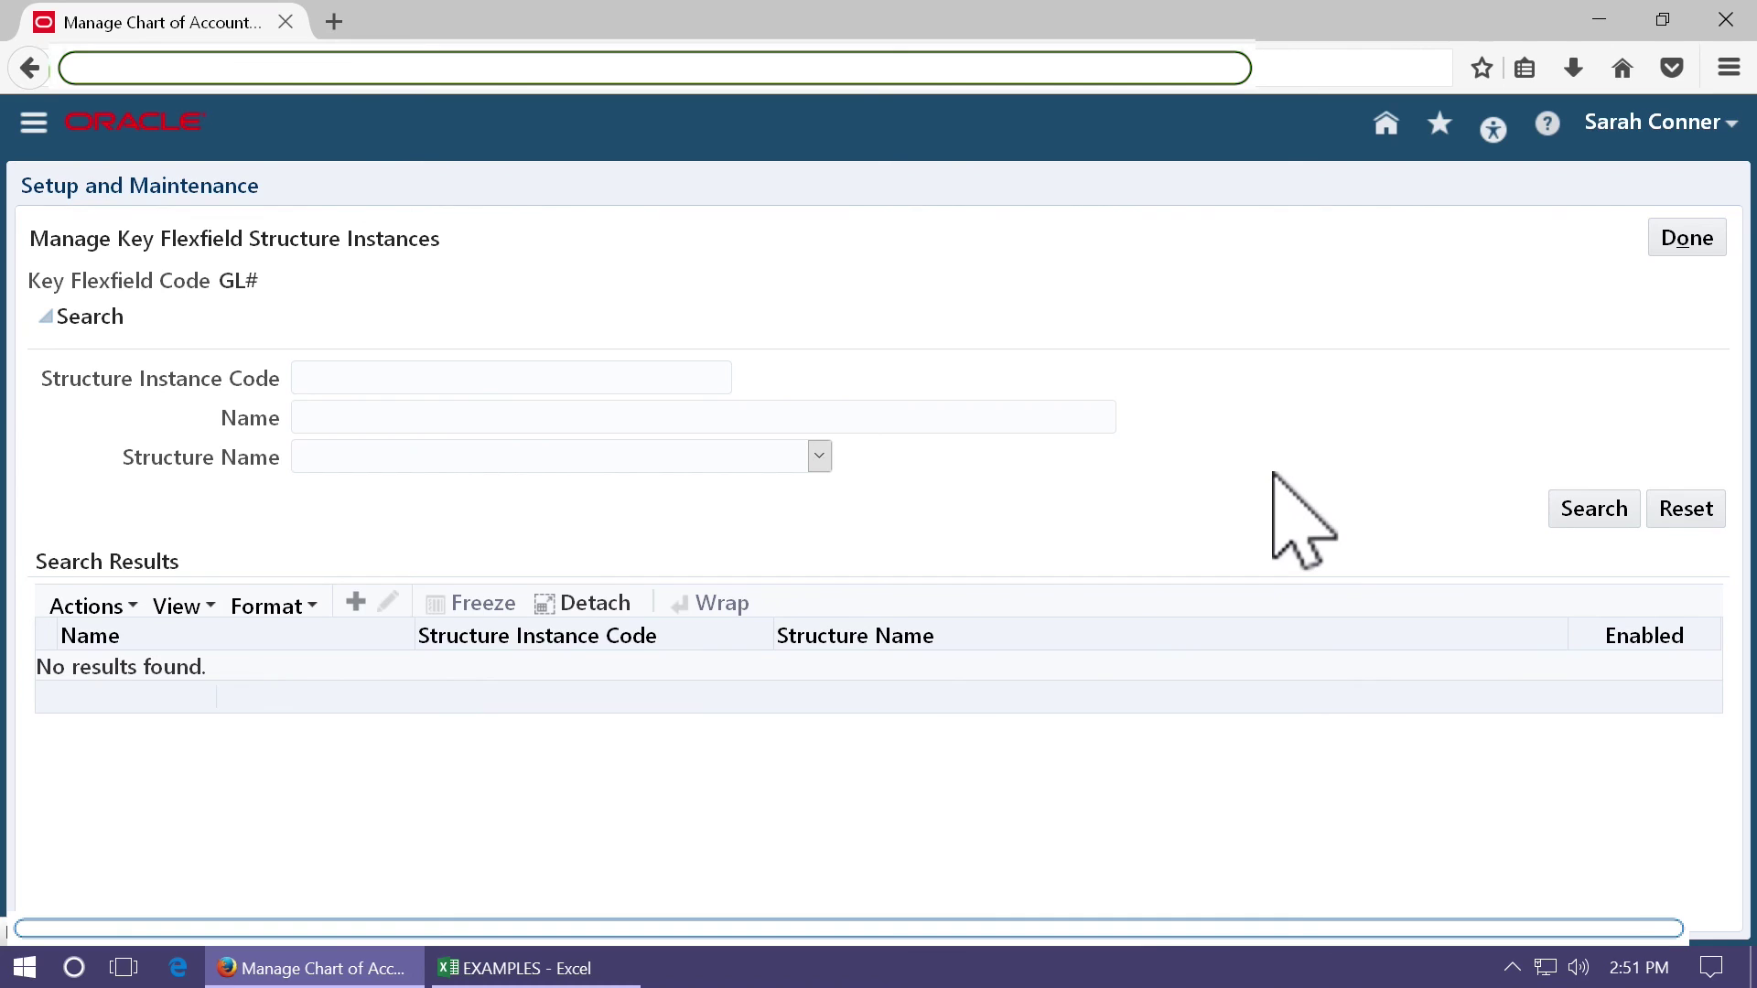
left_click(355, 603)
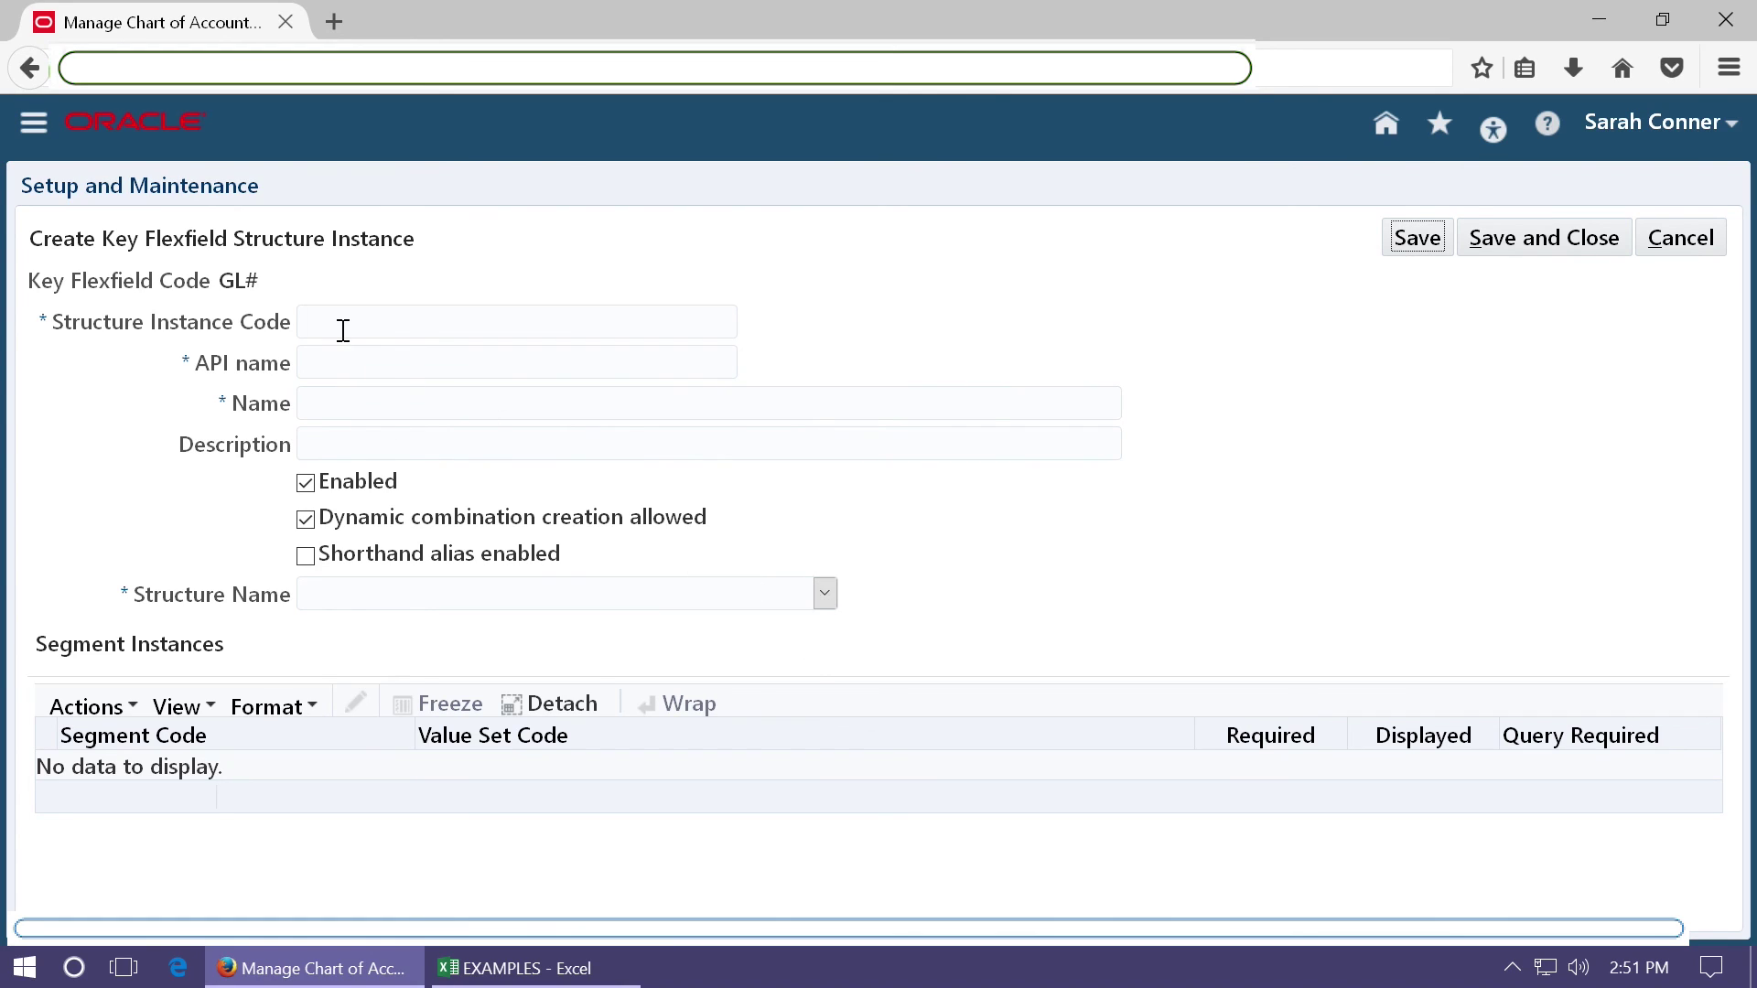
left_click(344, 330)
type("GX_COA1INSTANCE")
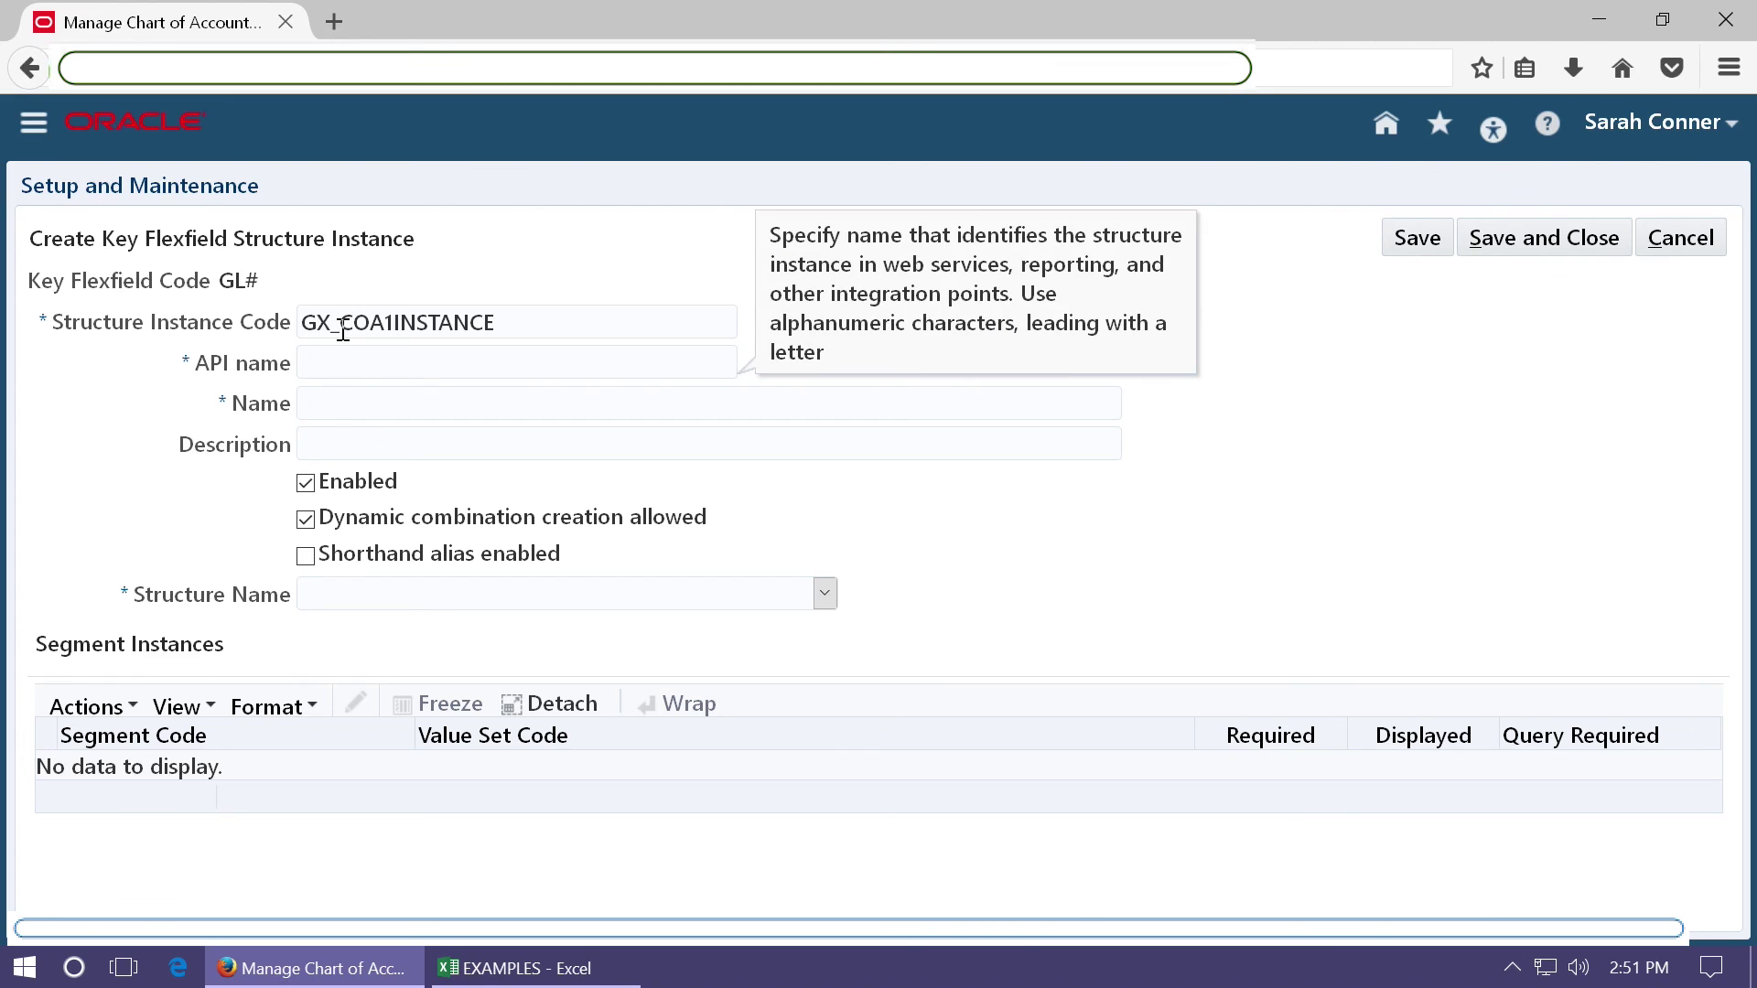
key("Tab")
key("shift+Tab")
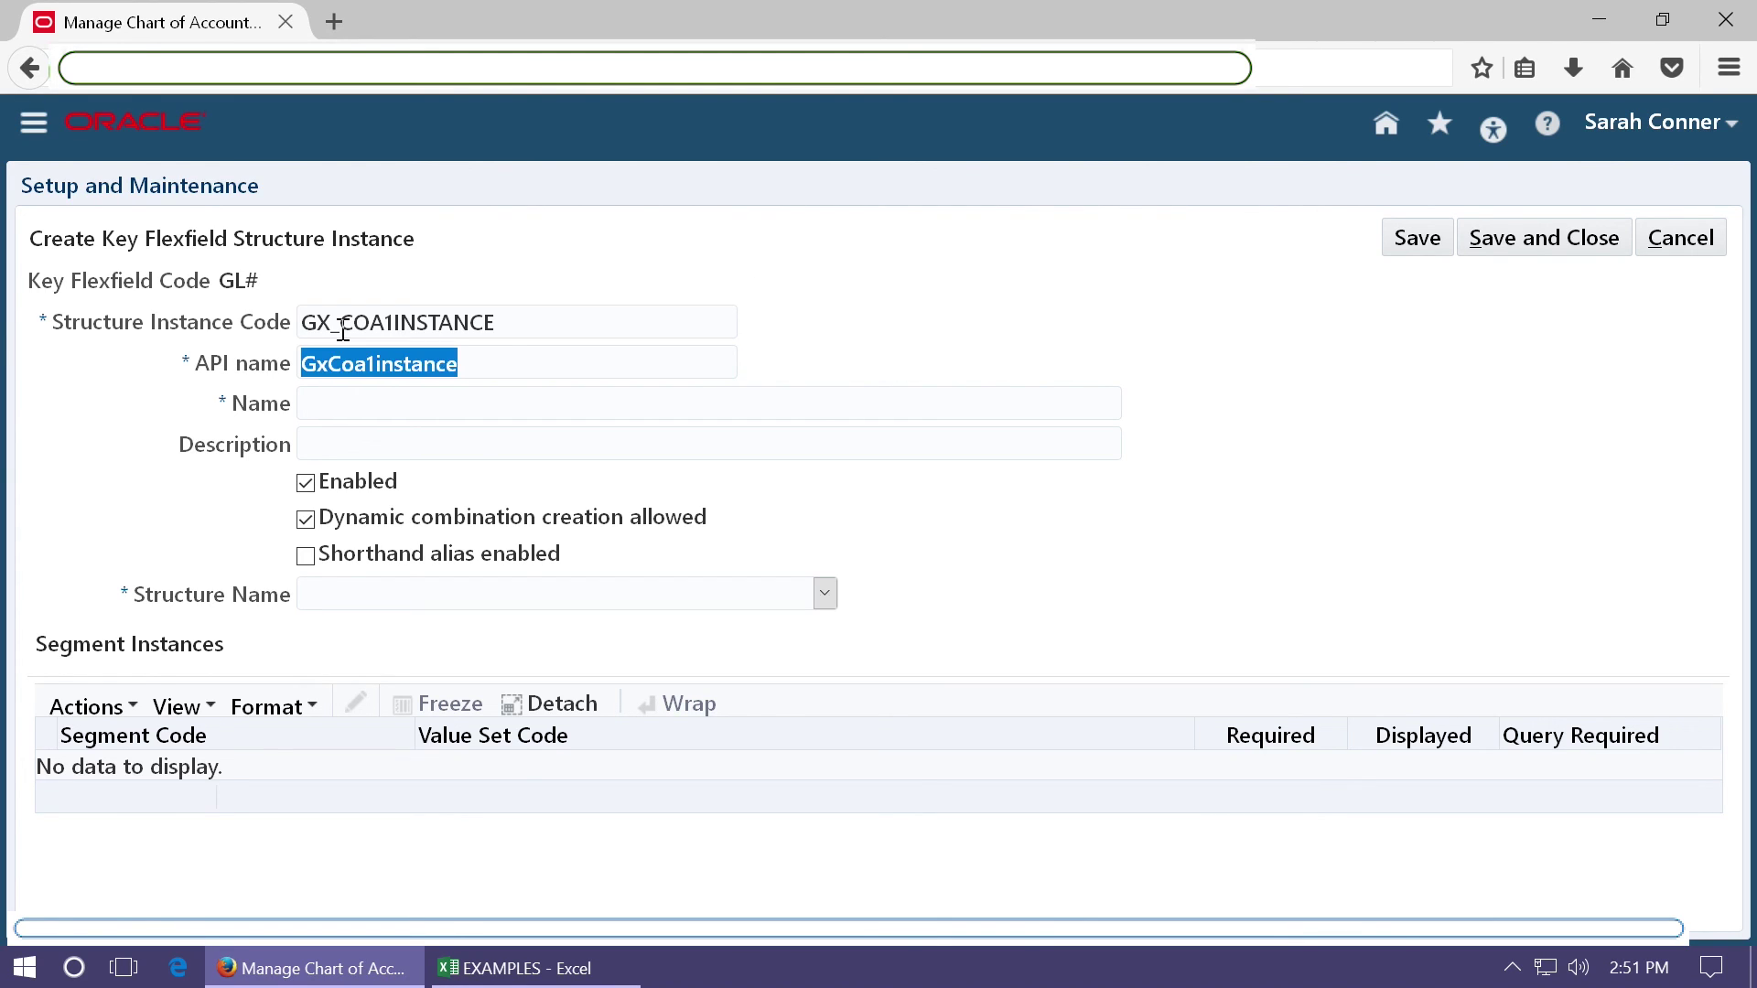
key("shift+Tab")
key("Tab")
key("Tab")
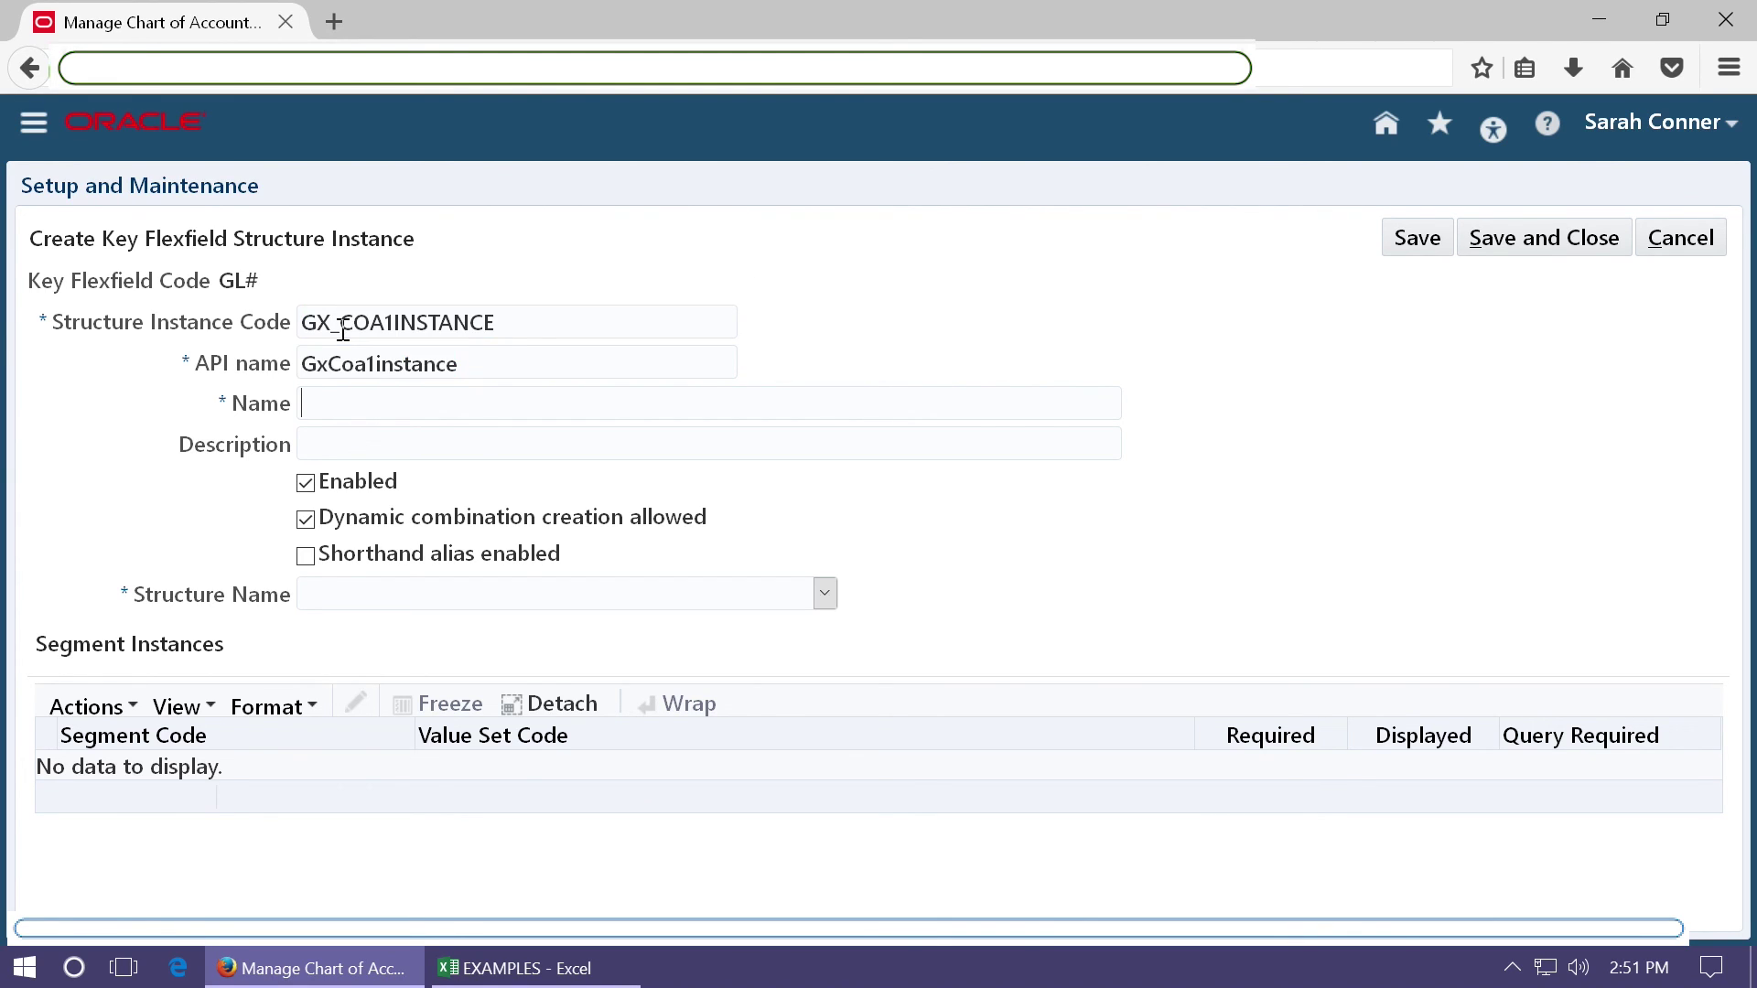
type("GX_COA1INSTANCE")
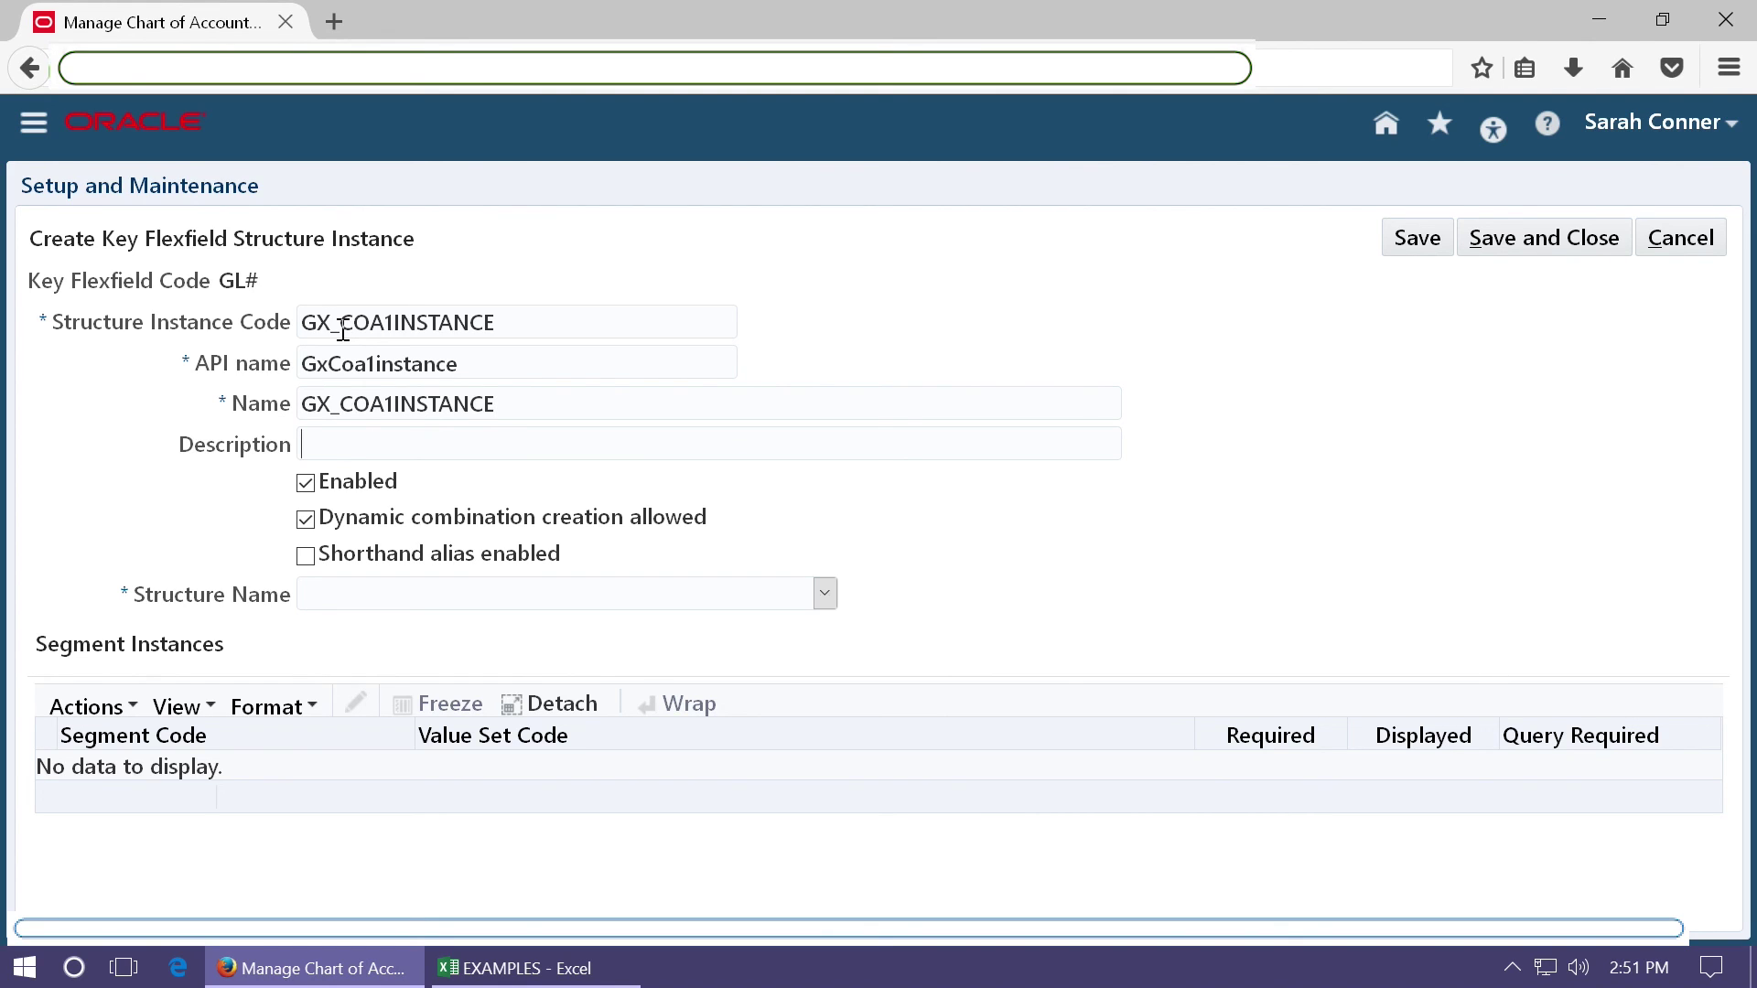
type("GX_COA1INSTANCE")
left_click(549, 593)
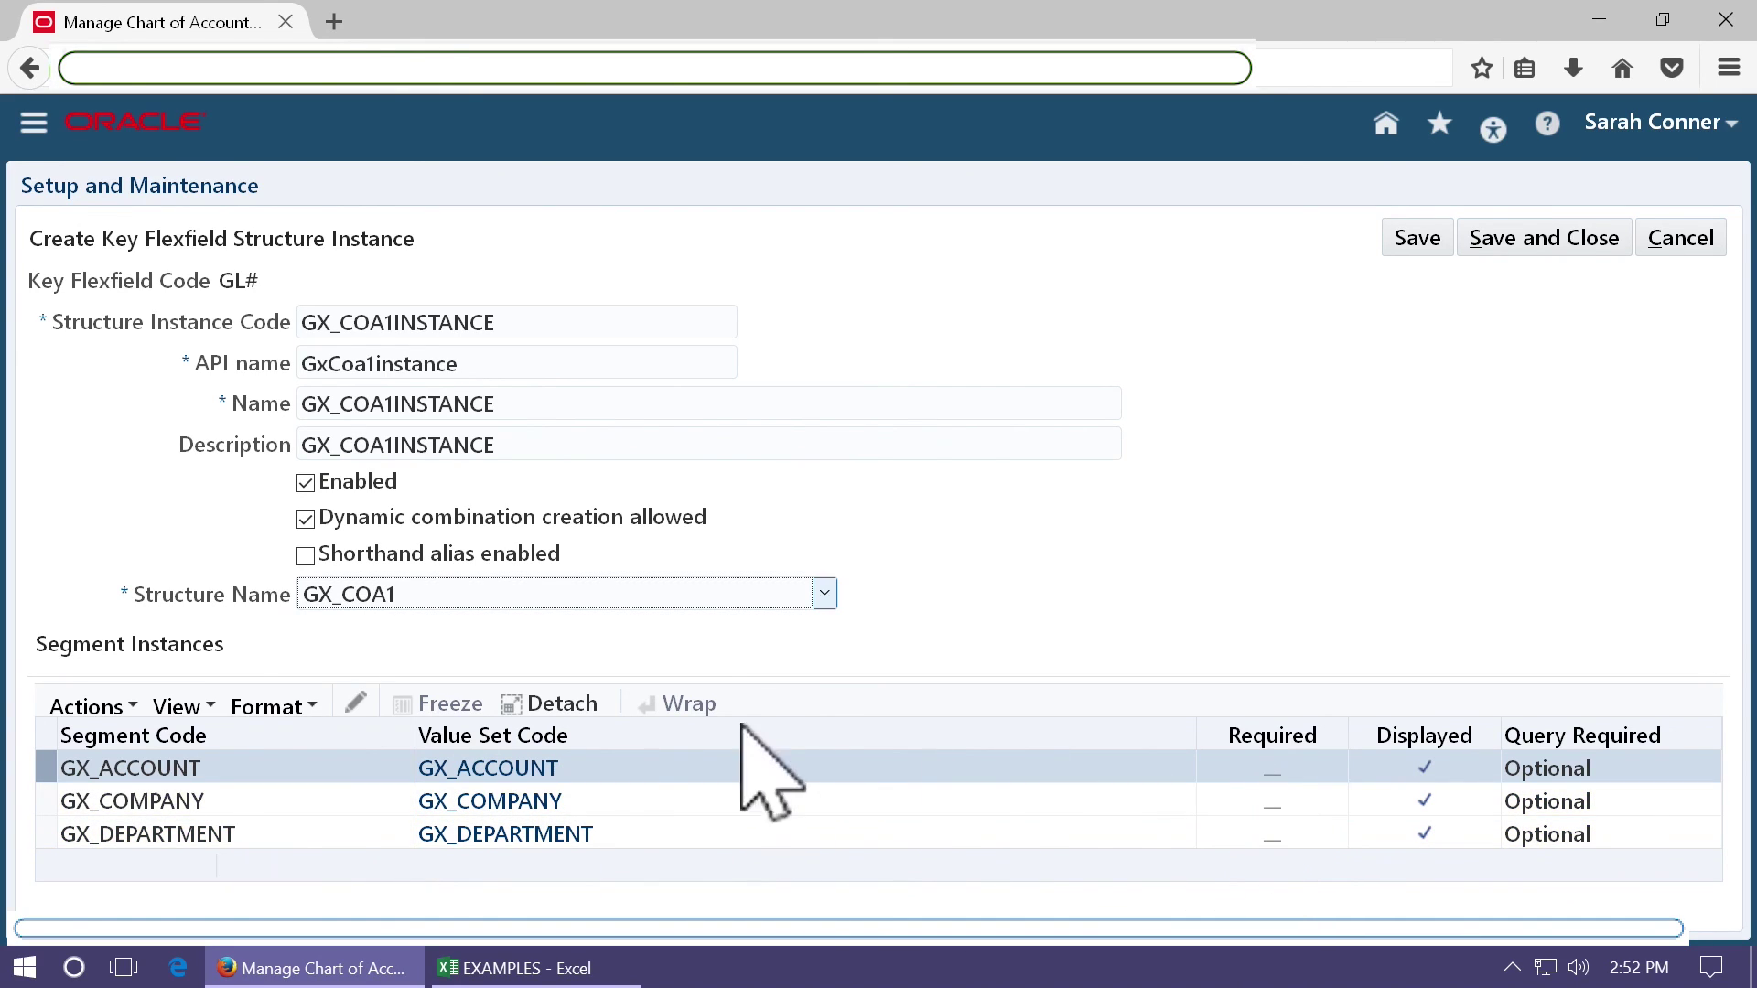
Review the GX_ACCOUNT segment instance, leaving its default type blank.
left_click(356, 703)
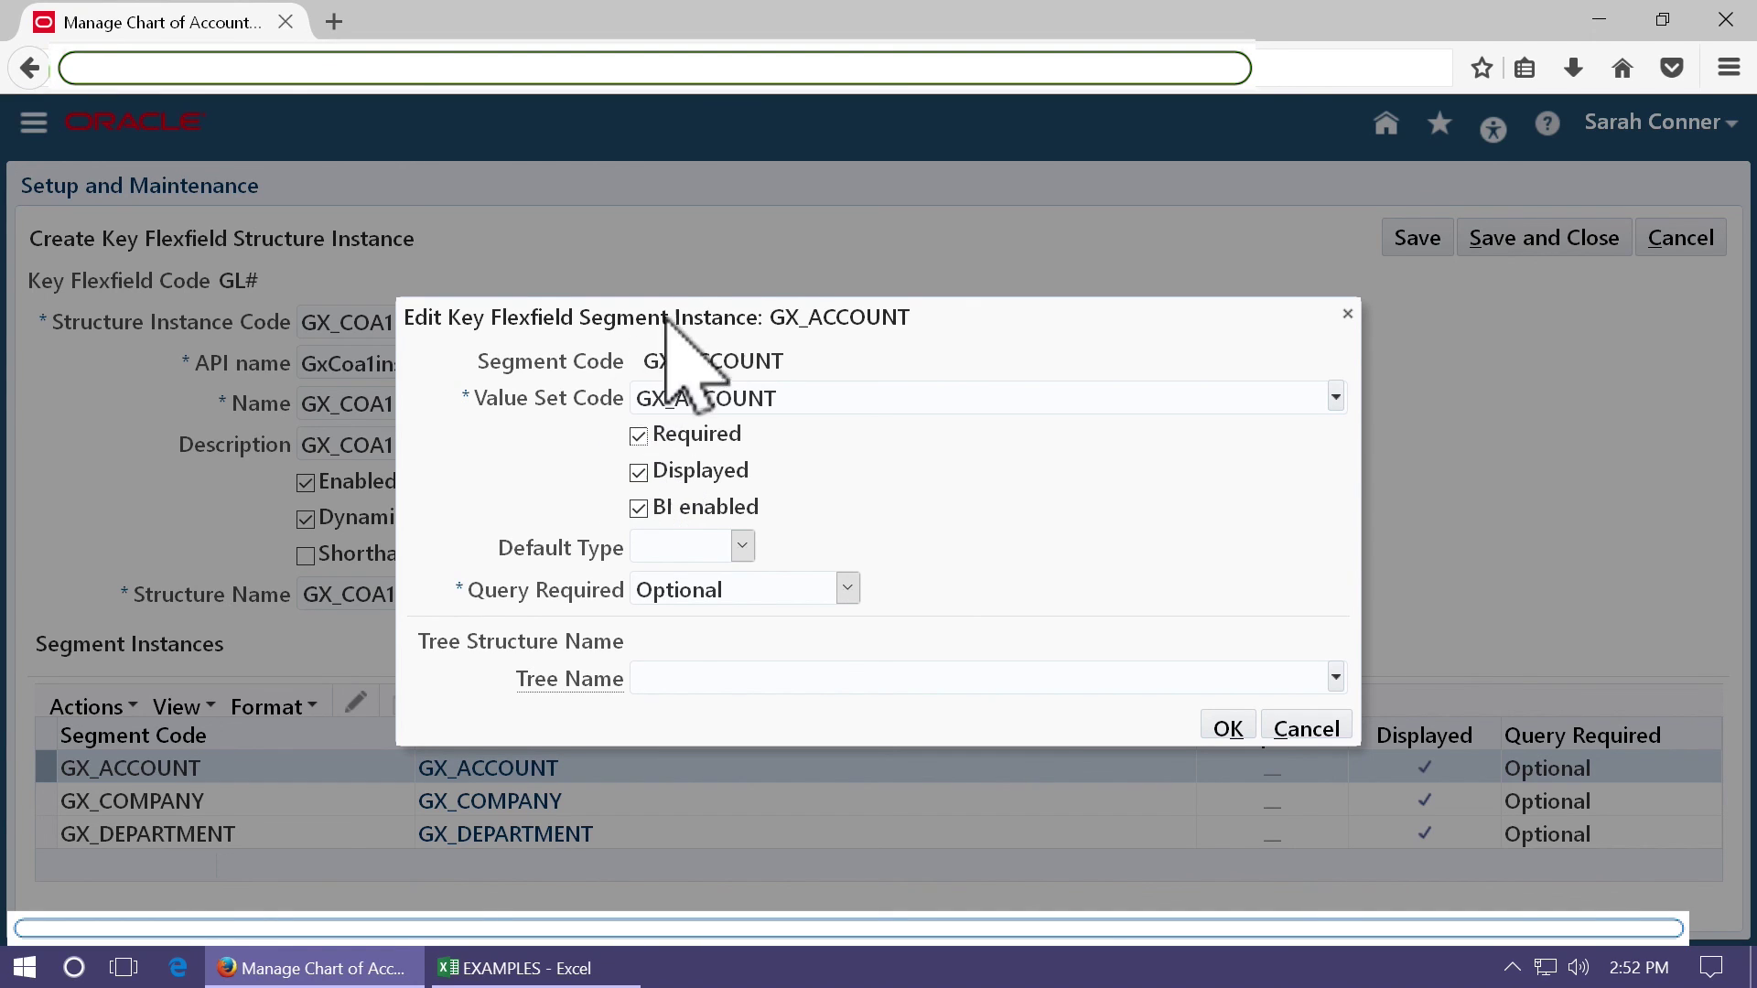
left_click(743, 547)
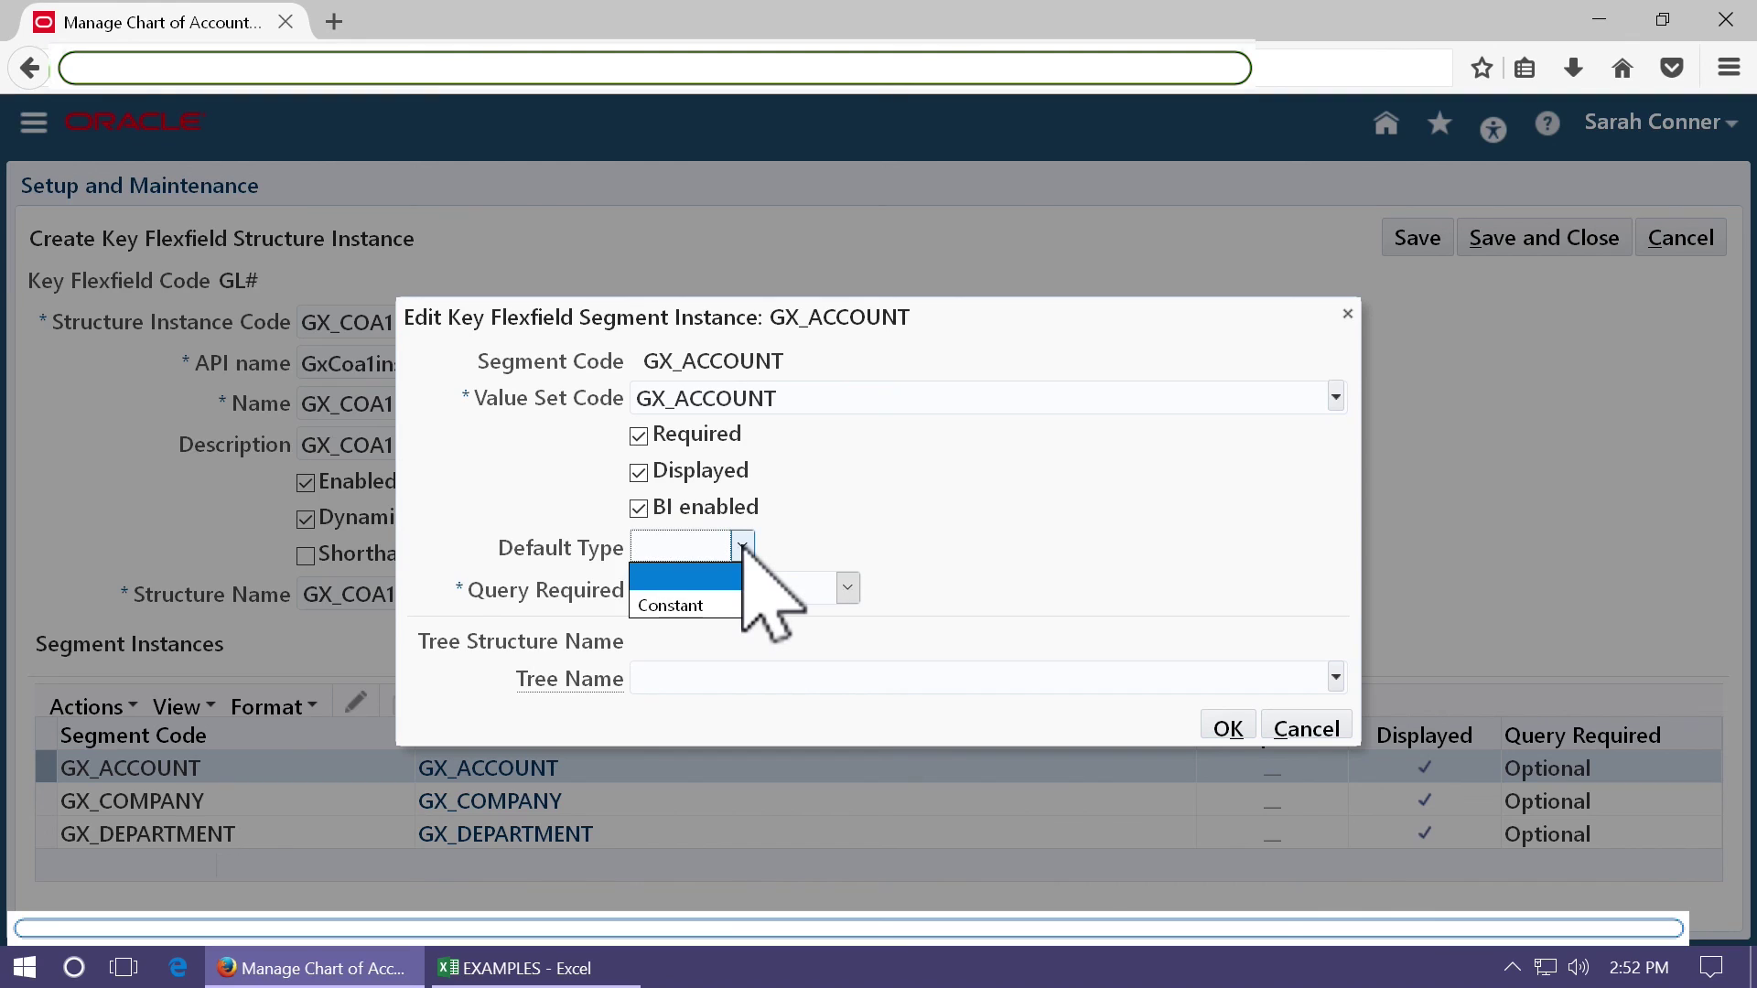
left_click(943, 519)
left_click(1225, 728)
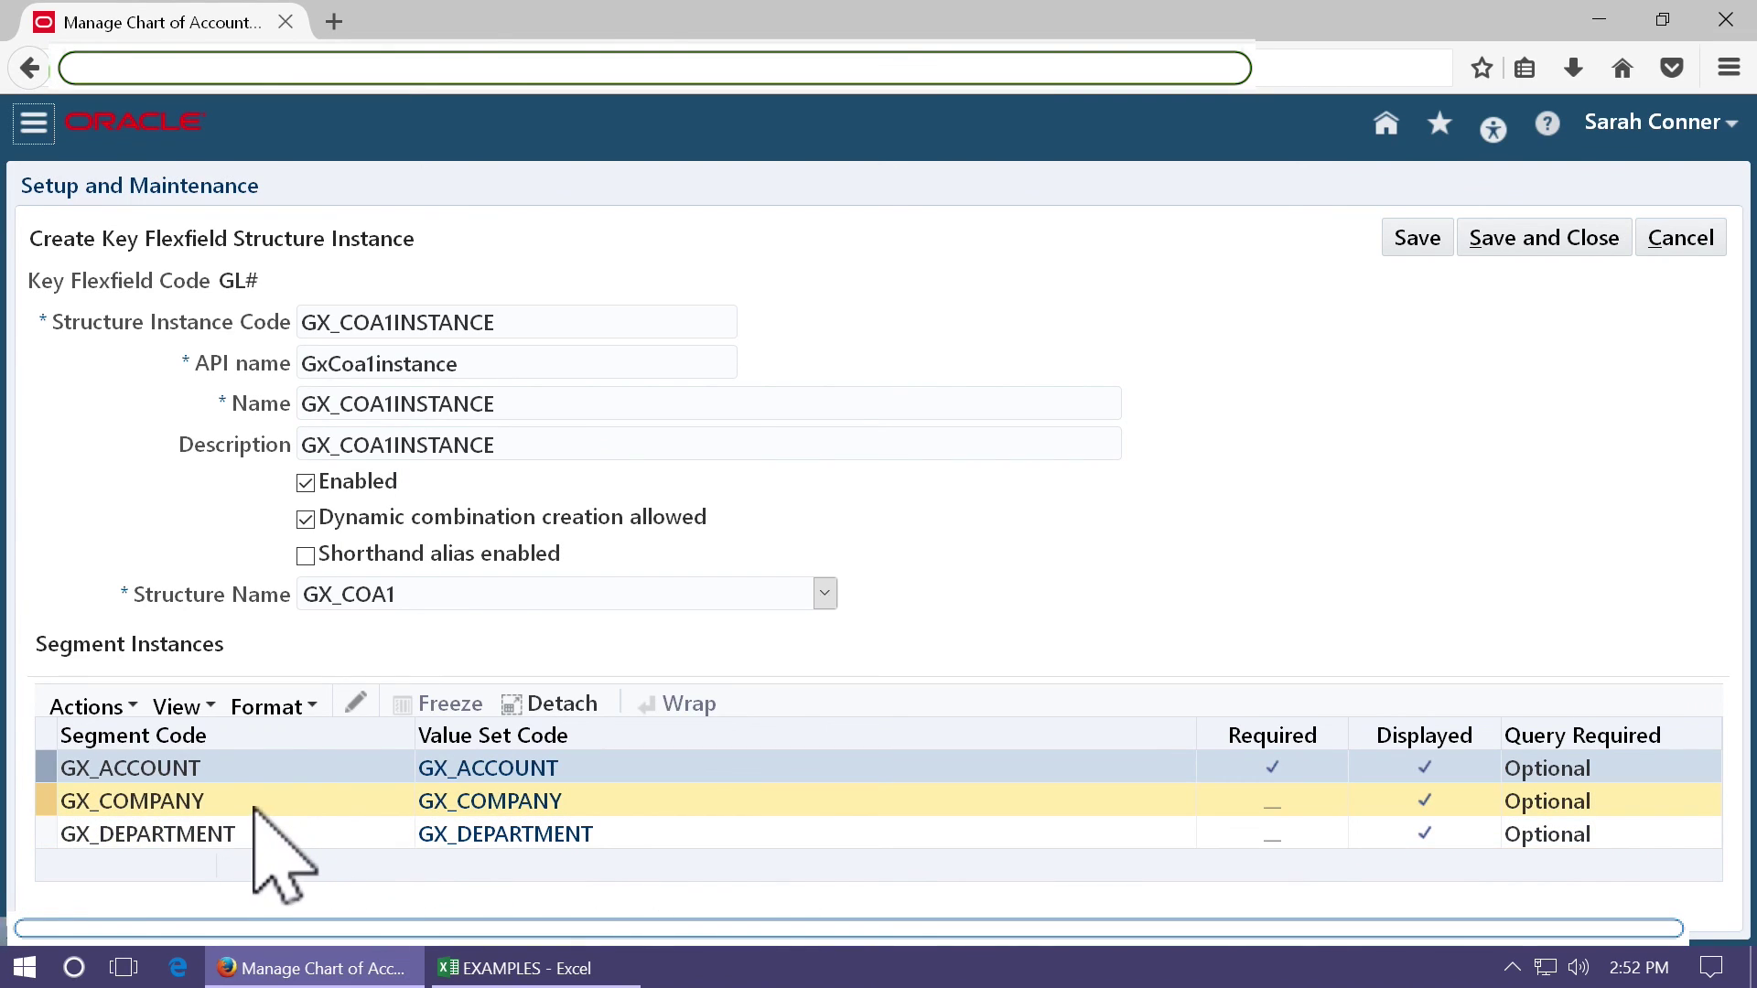
Mark the GX_COMPANY and GX_DEPARTMENT segment instances as Required.
left_click(255, 805)
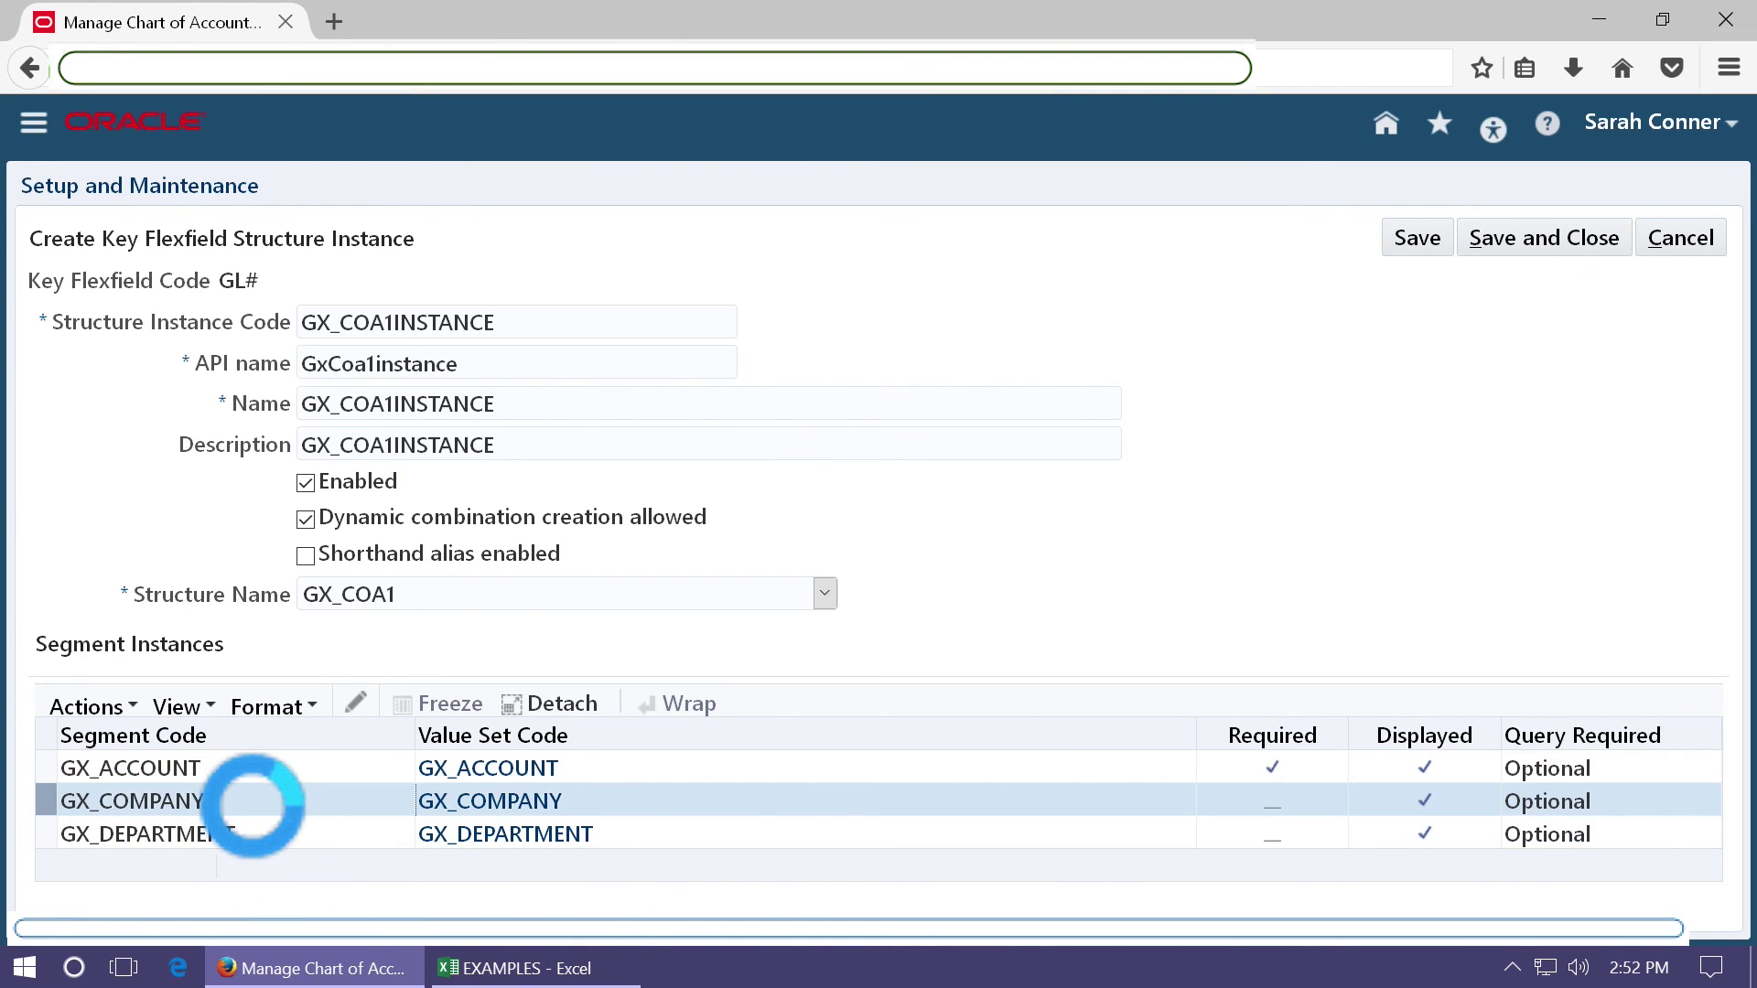
left_click(355, 703)
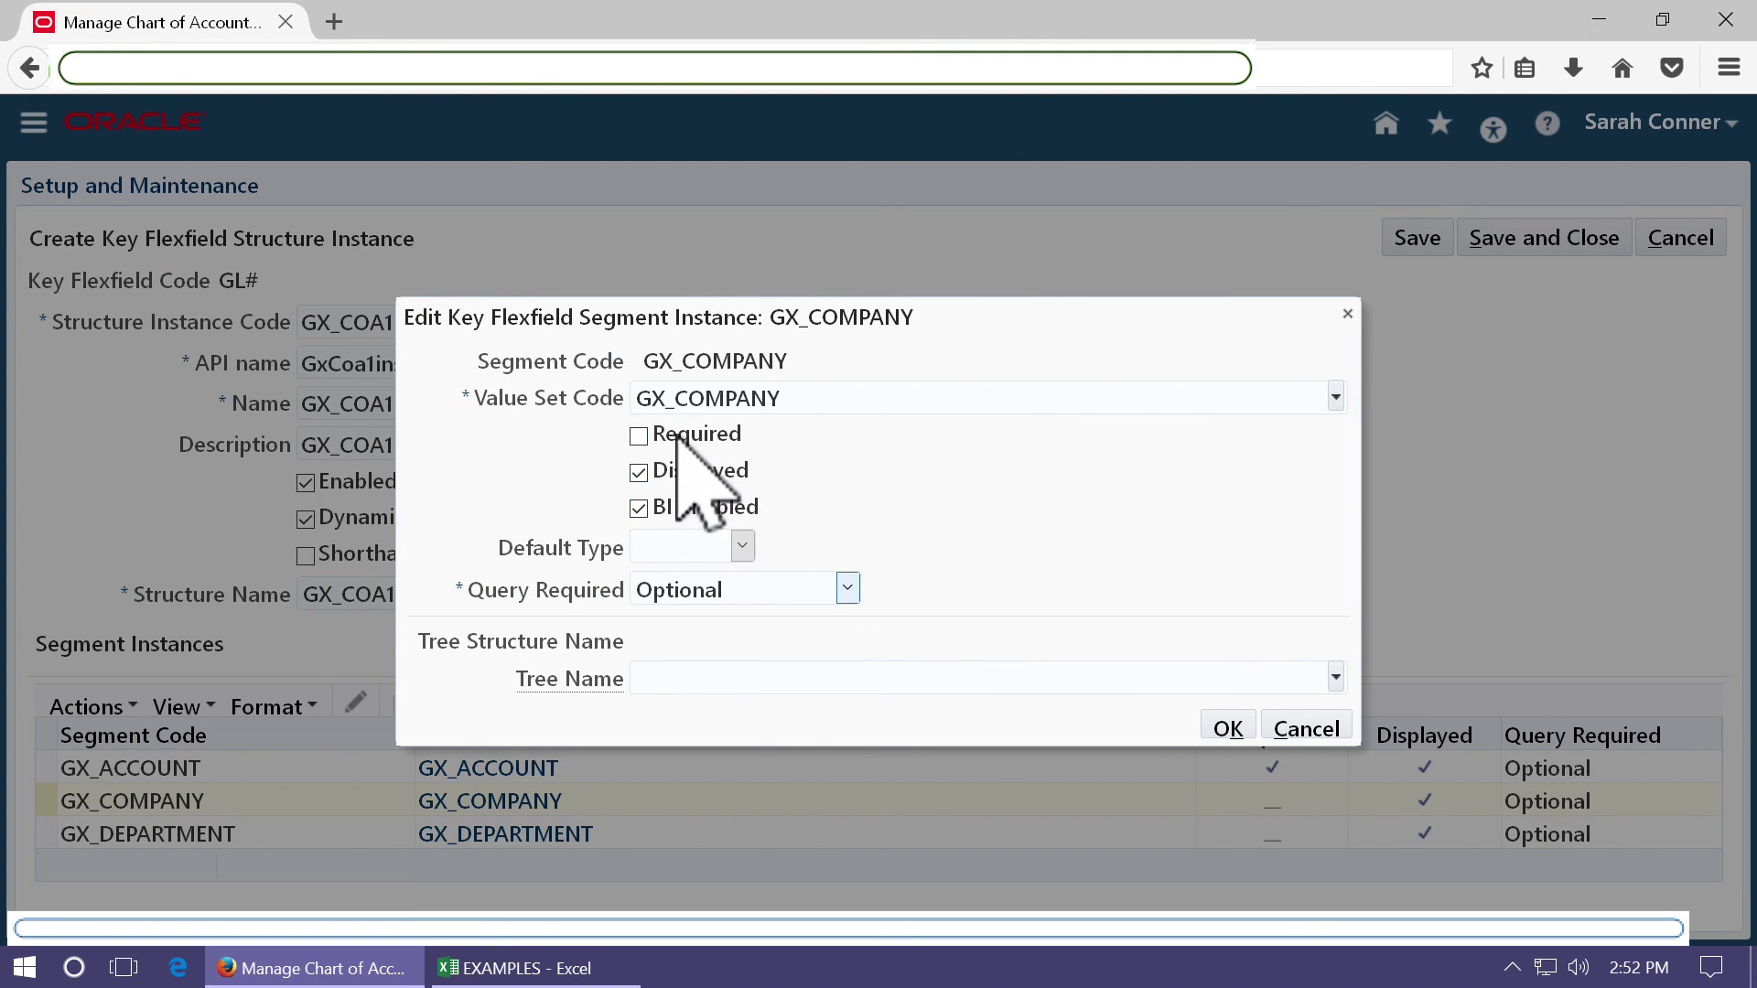
left_click(674, 435)
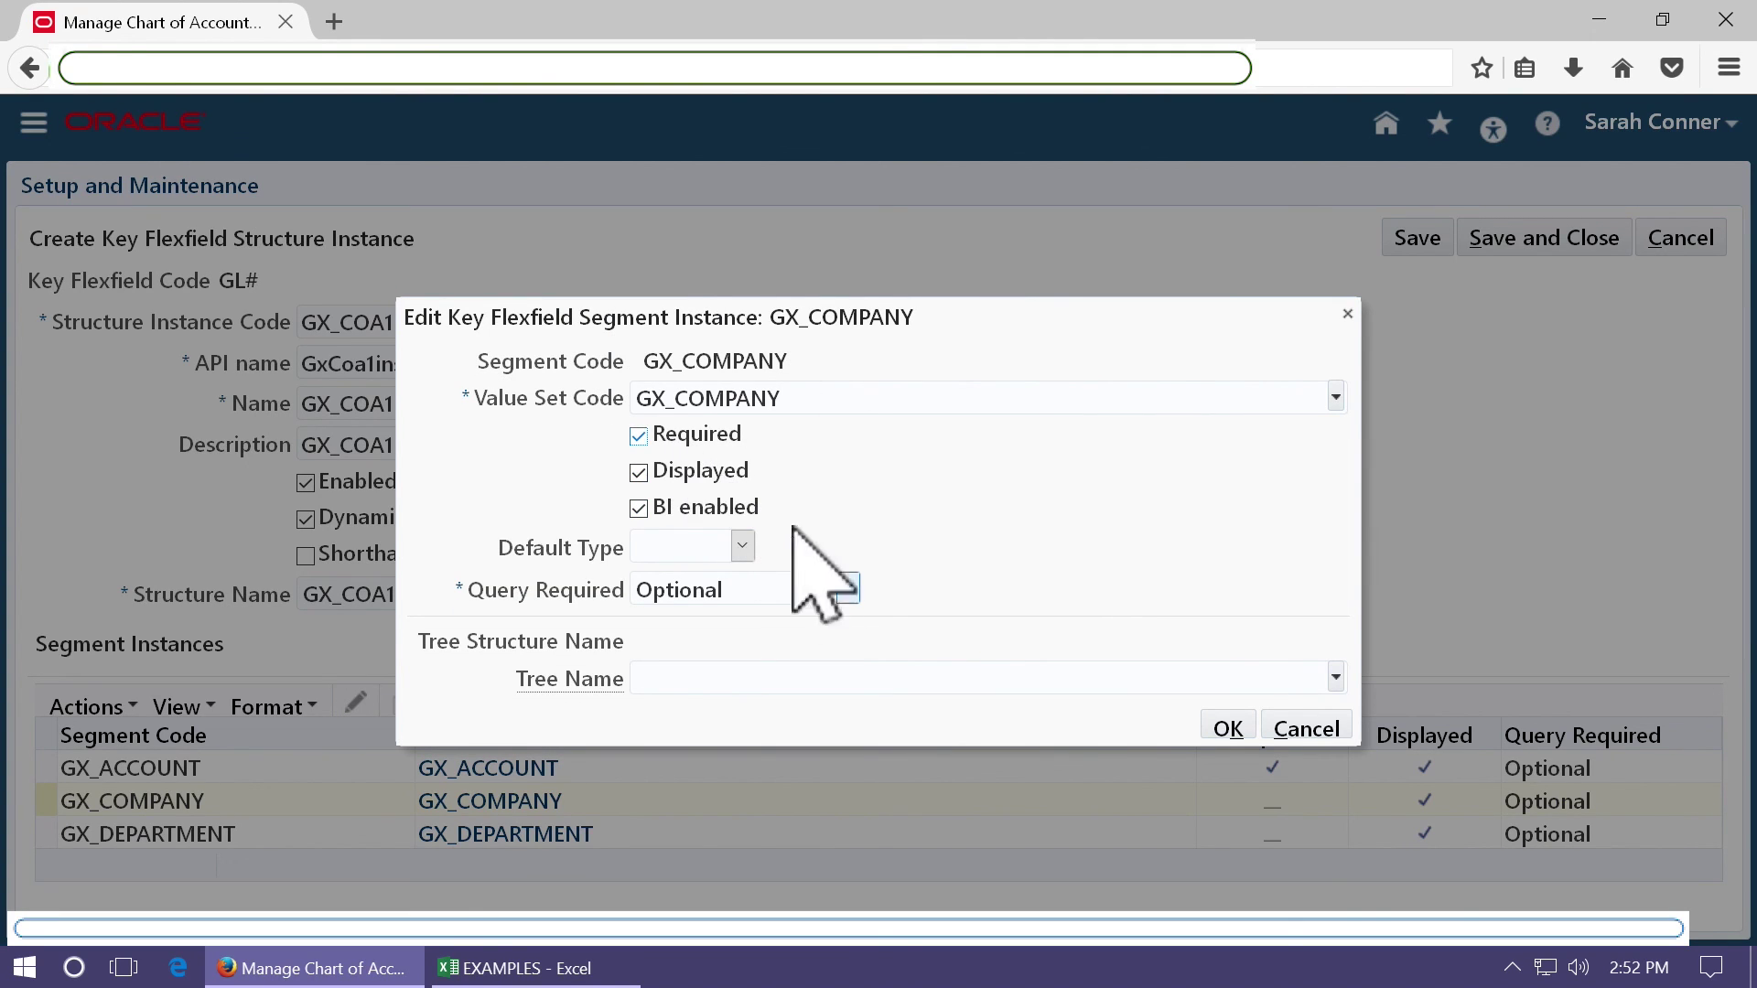
left_click(1228, 727)
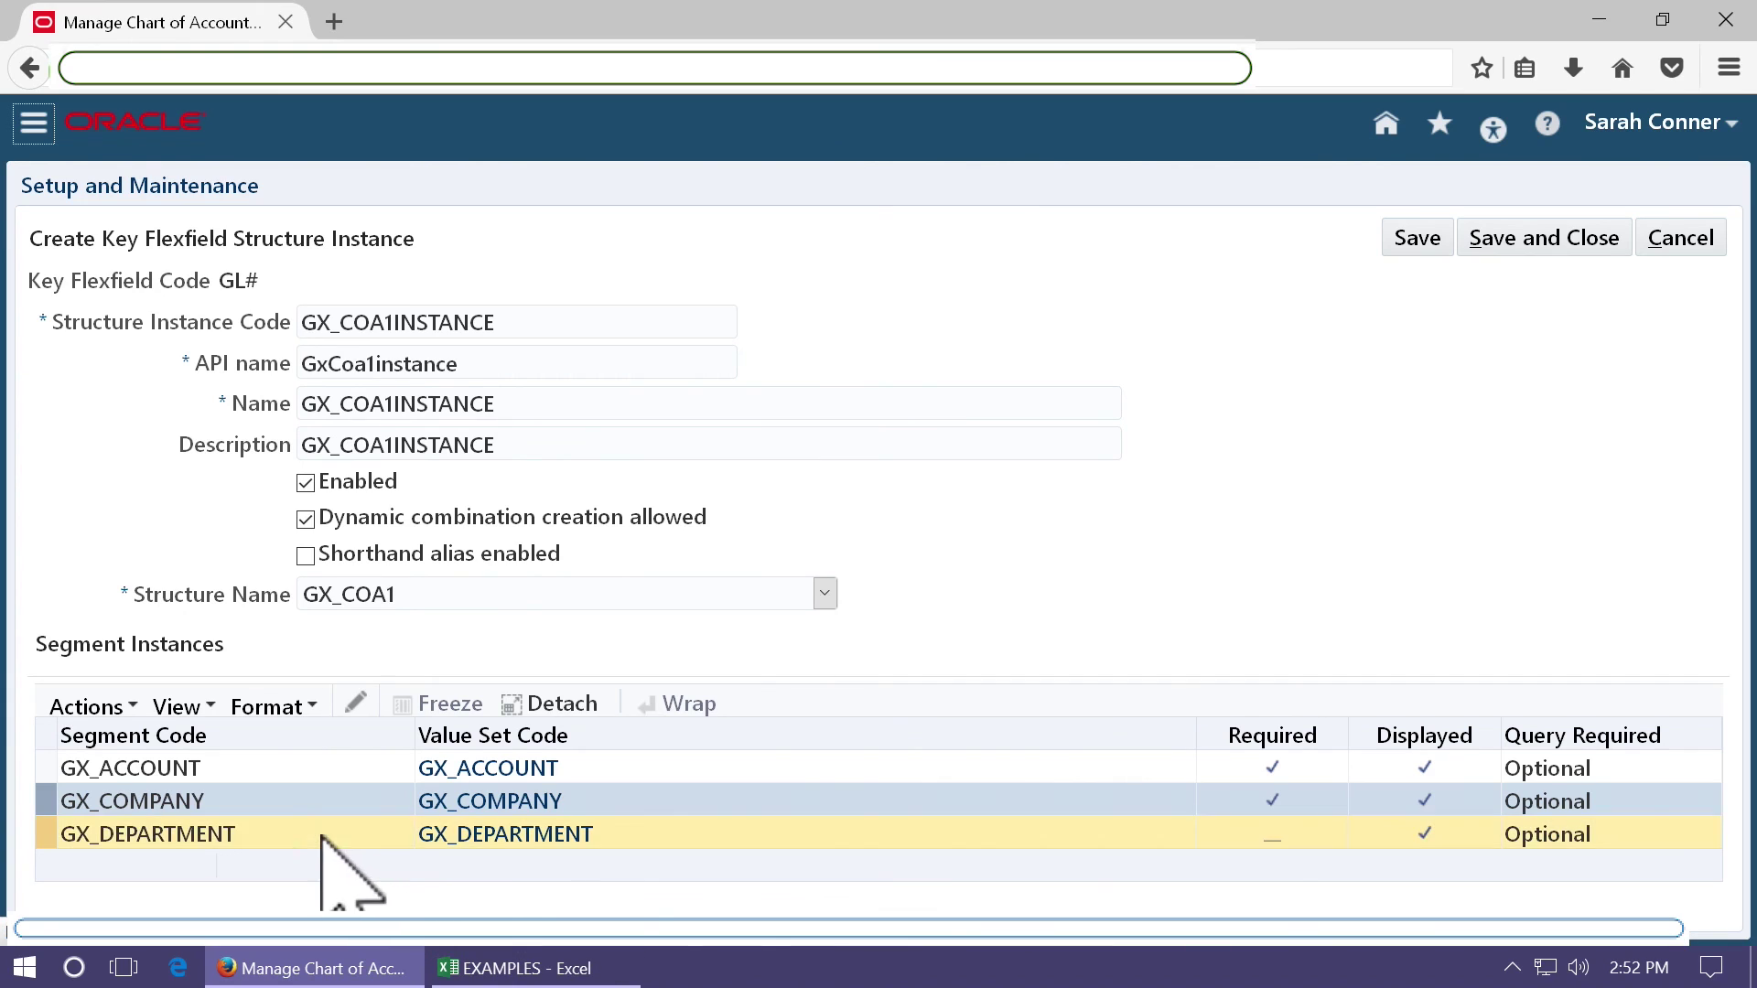
left_click(335, 834)
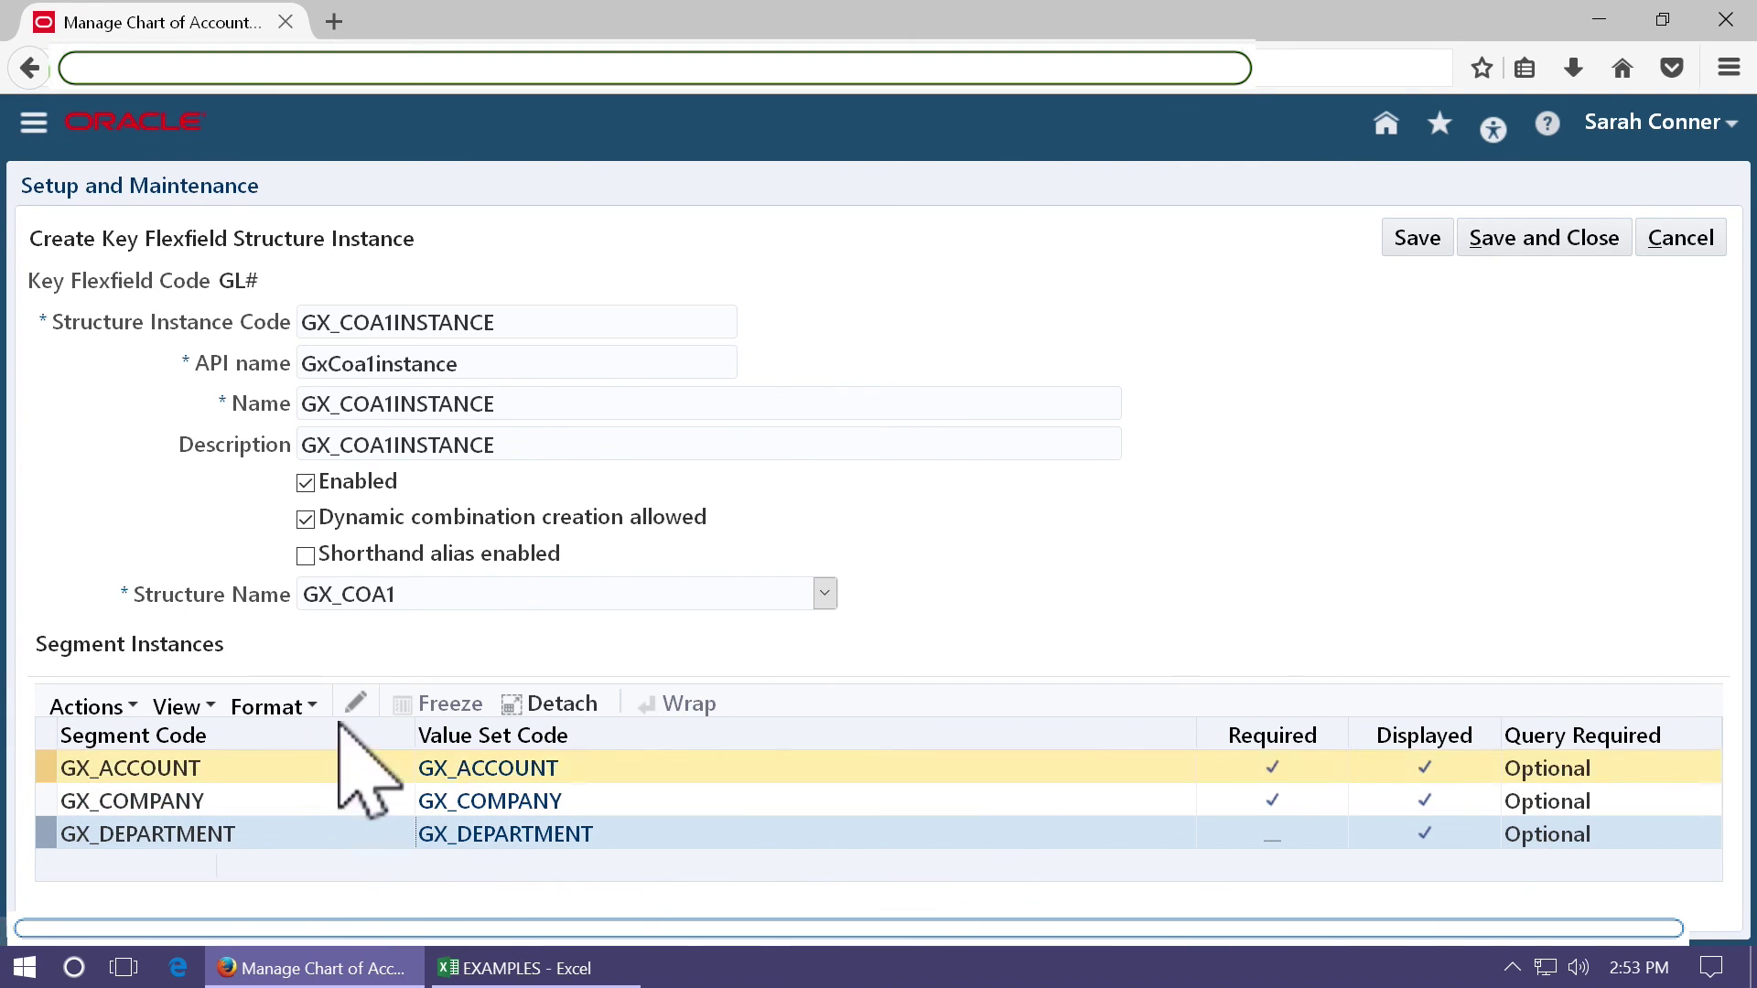
left_click(355, 702)
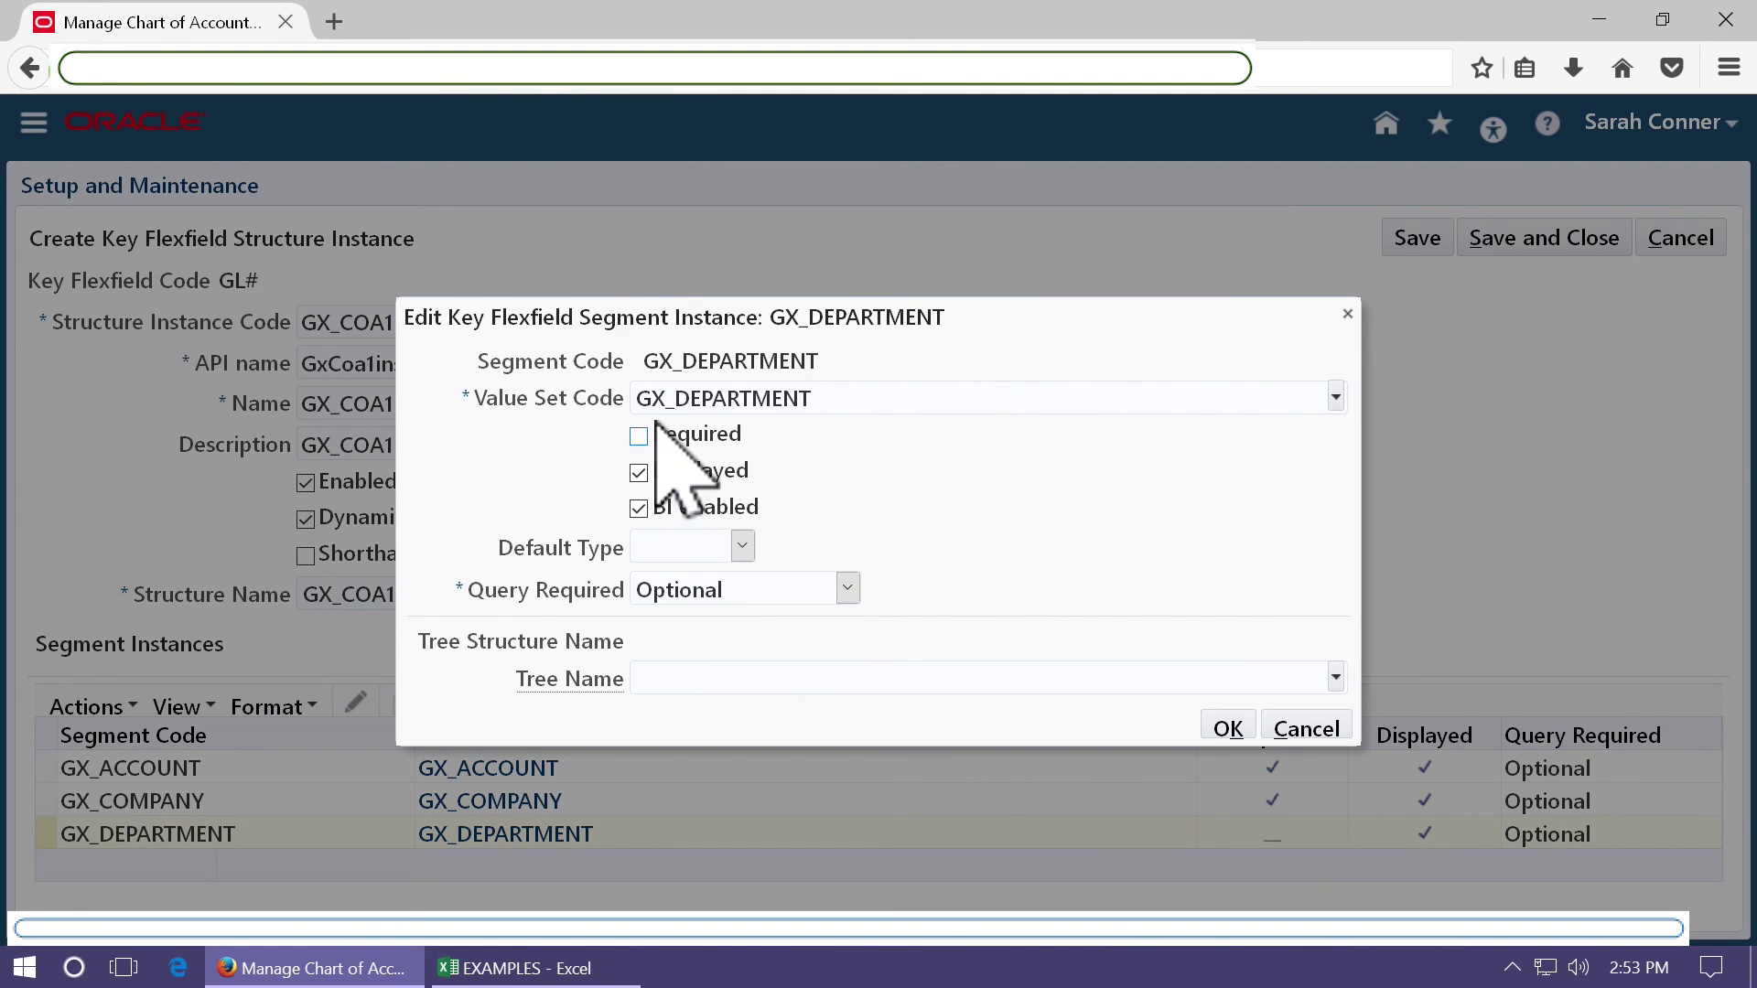
left_click(655, 428)
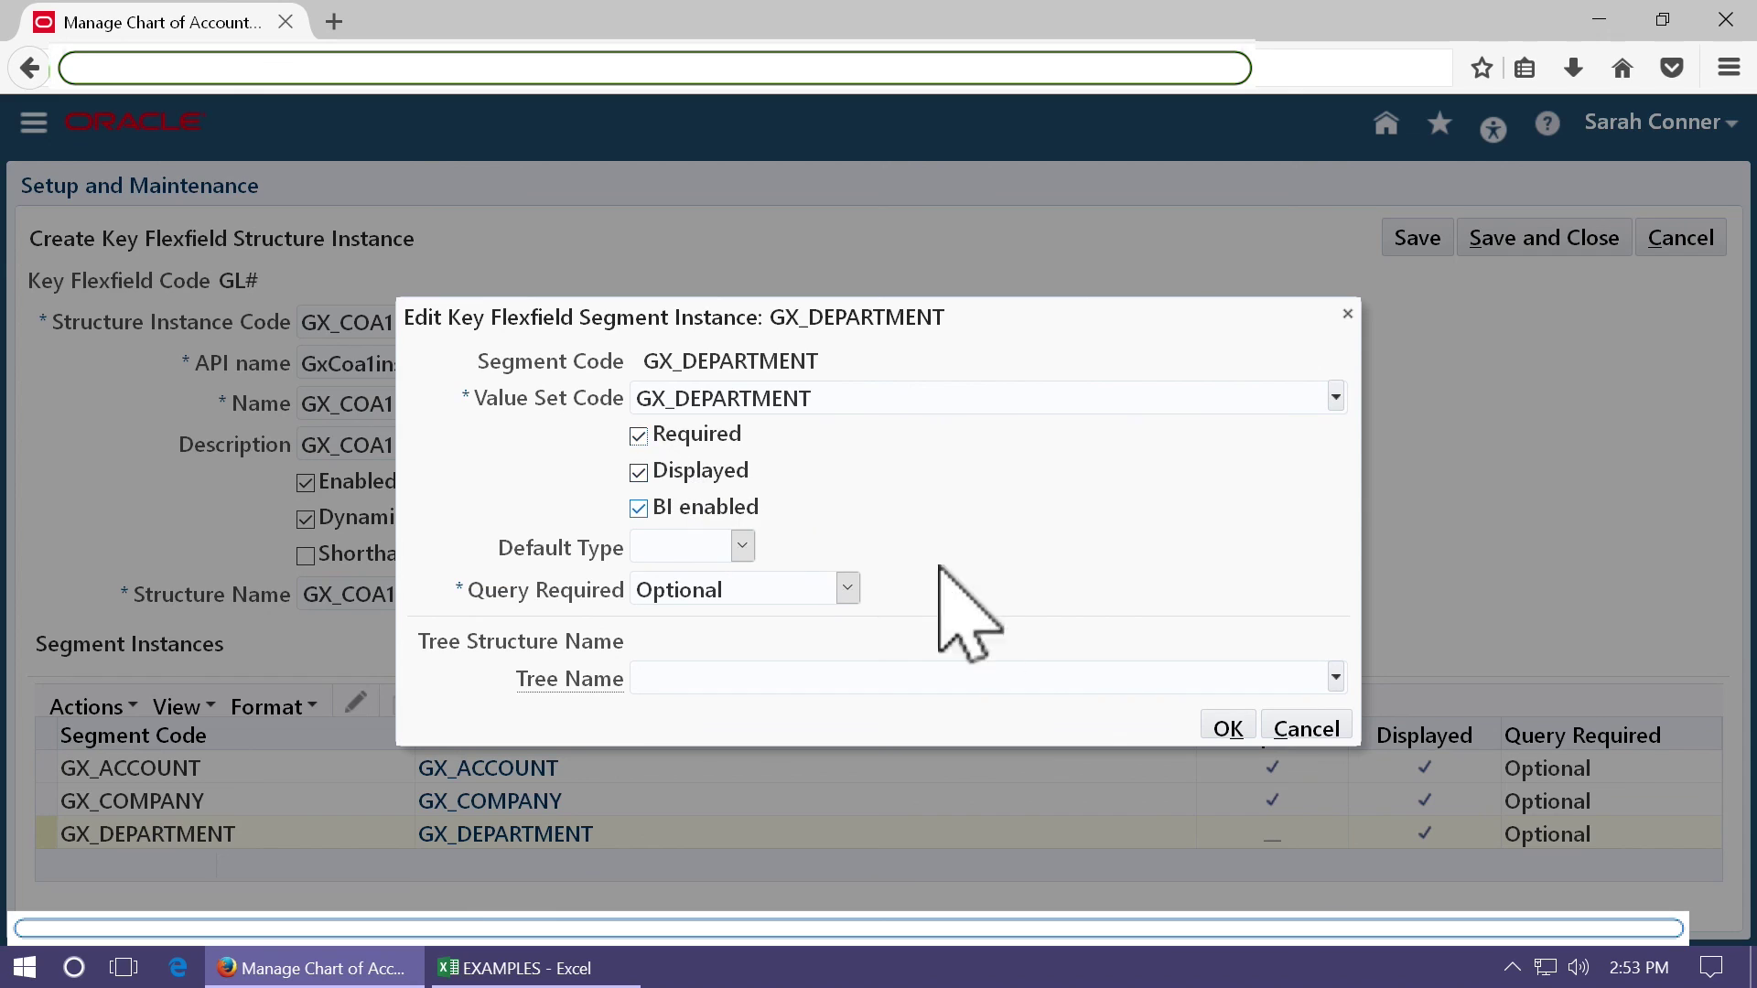
left_click(1227, 726)
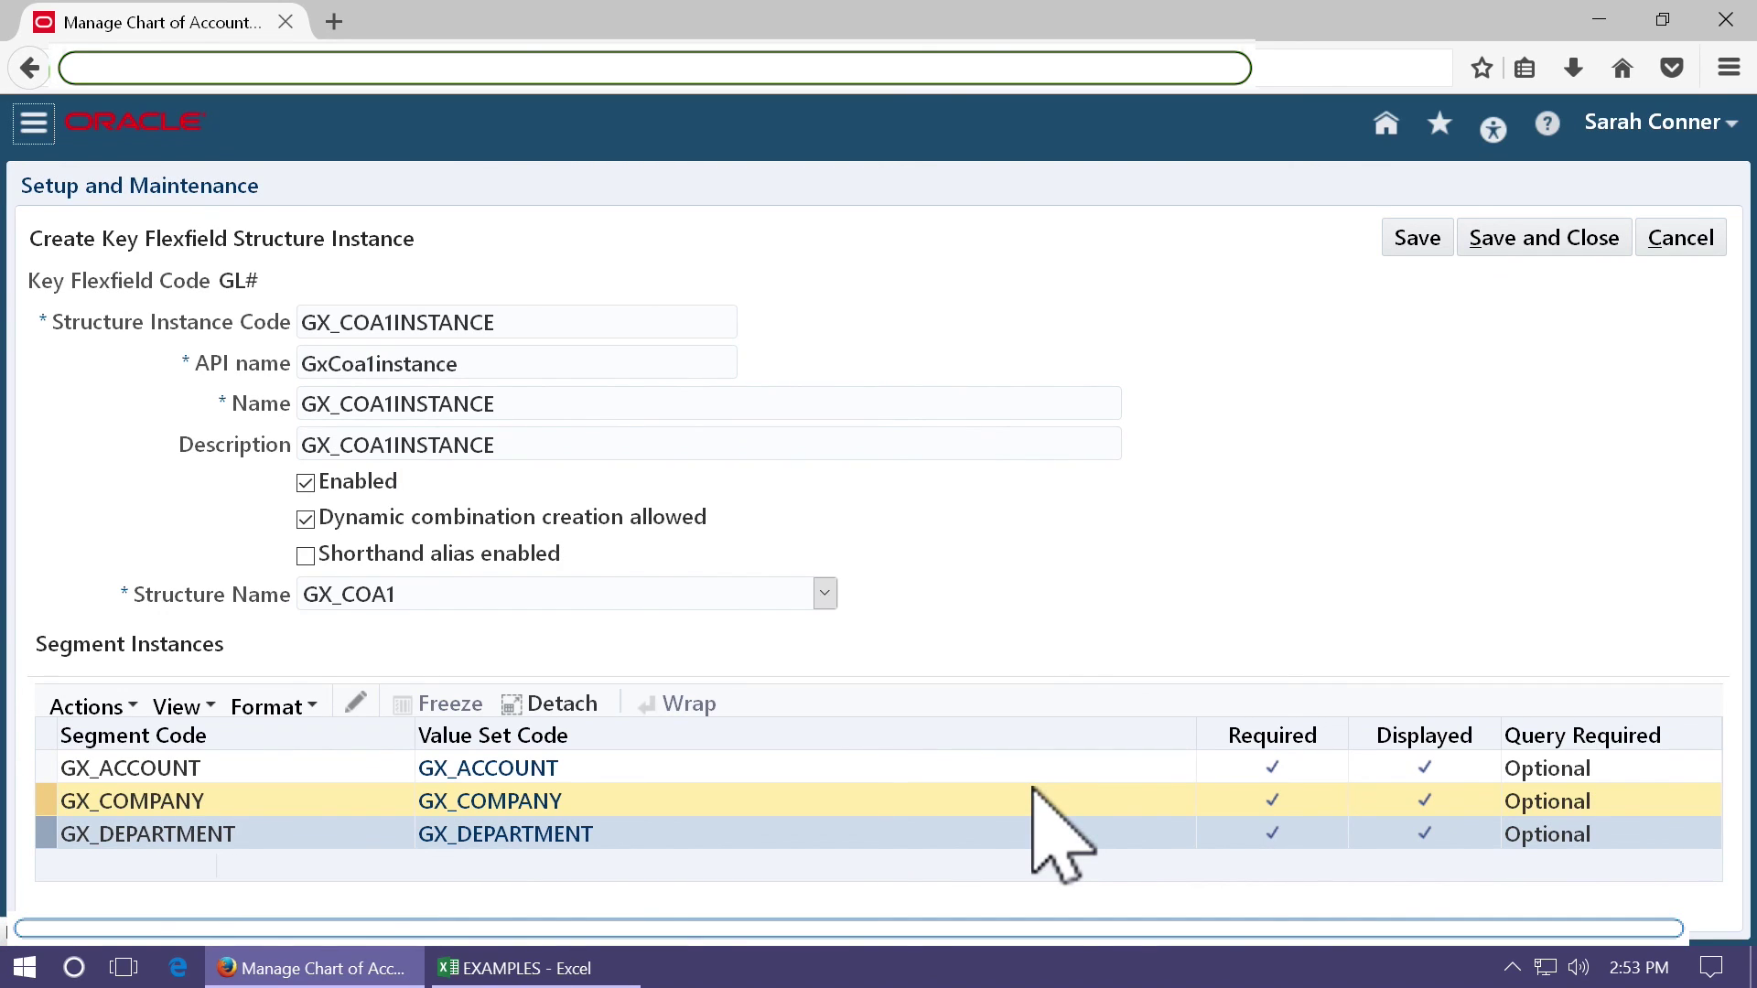
Save GX_COA1INSTANCE, search GX_COA1 structure instances to verify it's enabled, then finish.
left_click(1549, 245)
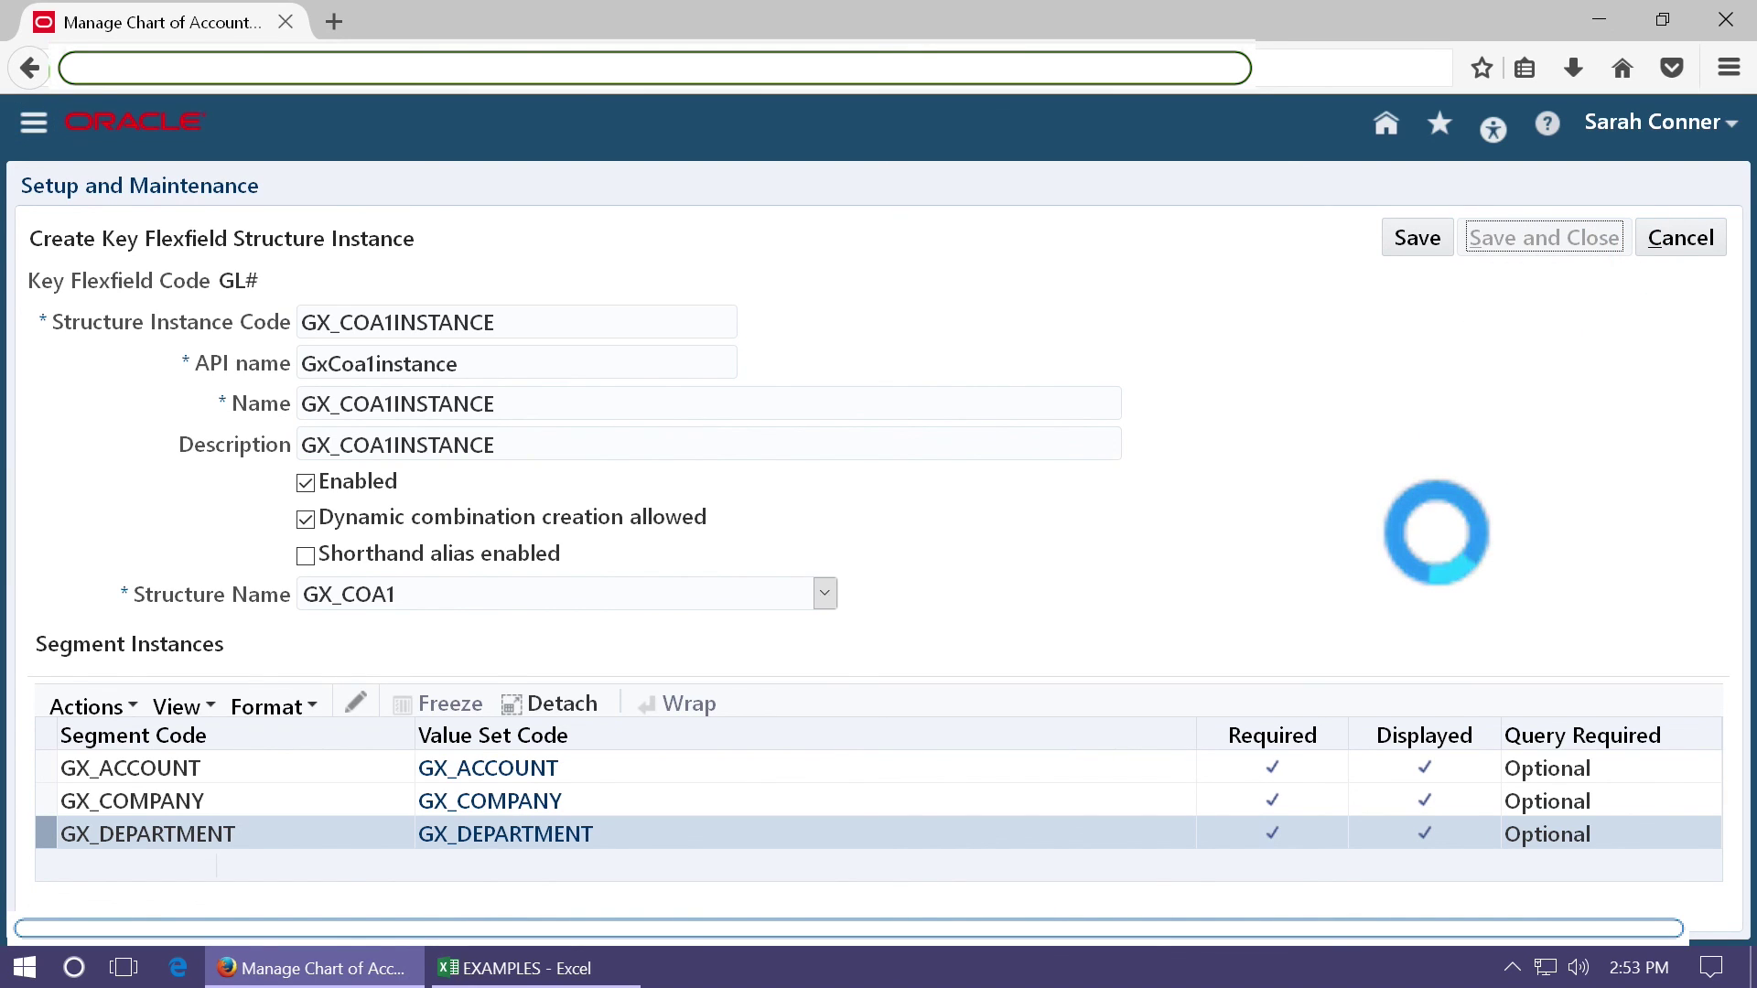
left_click(1593, 508)
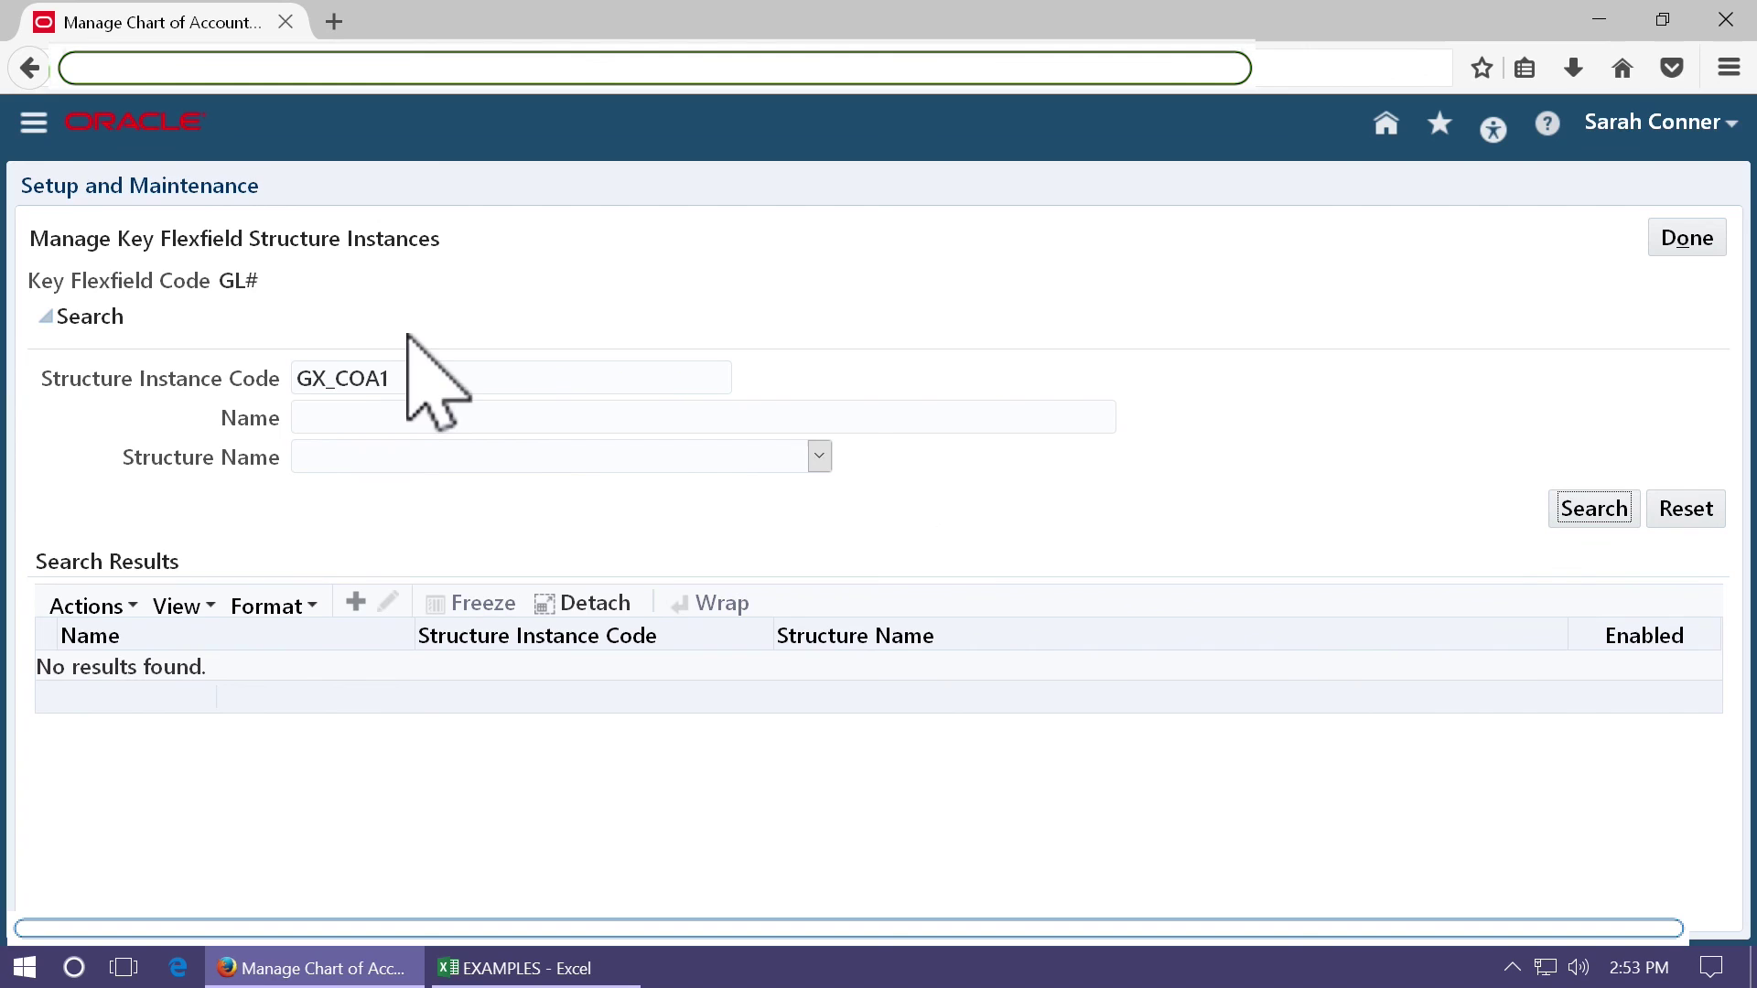
left_click_drag(416, 377, 247, 365)
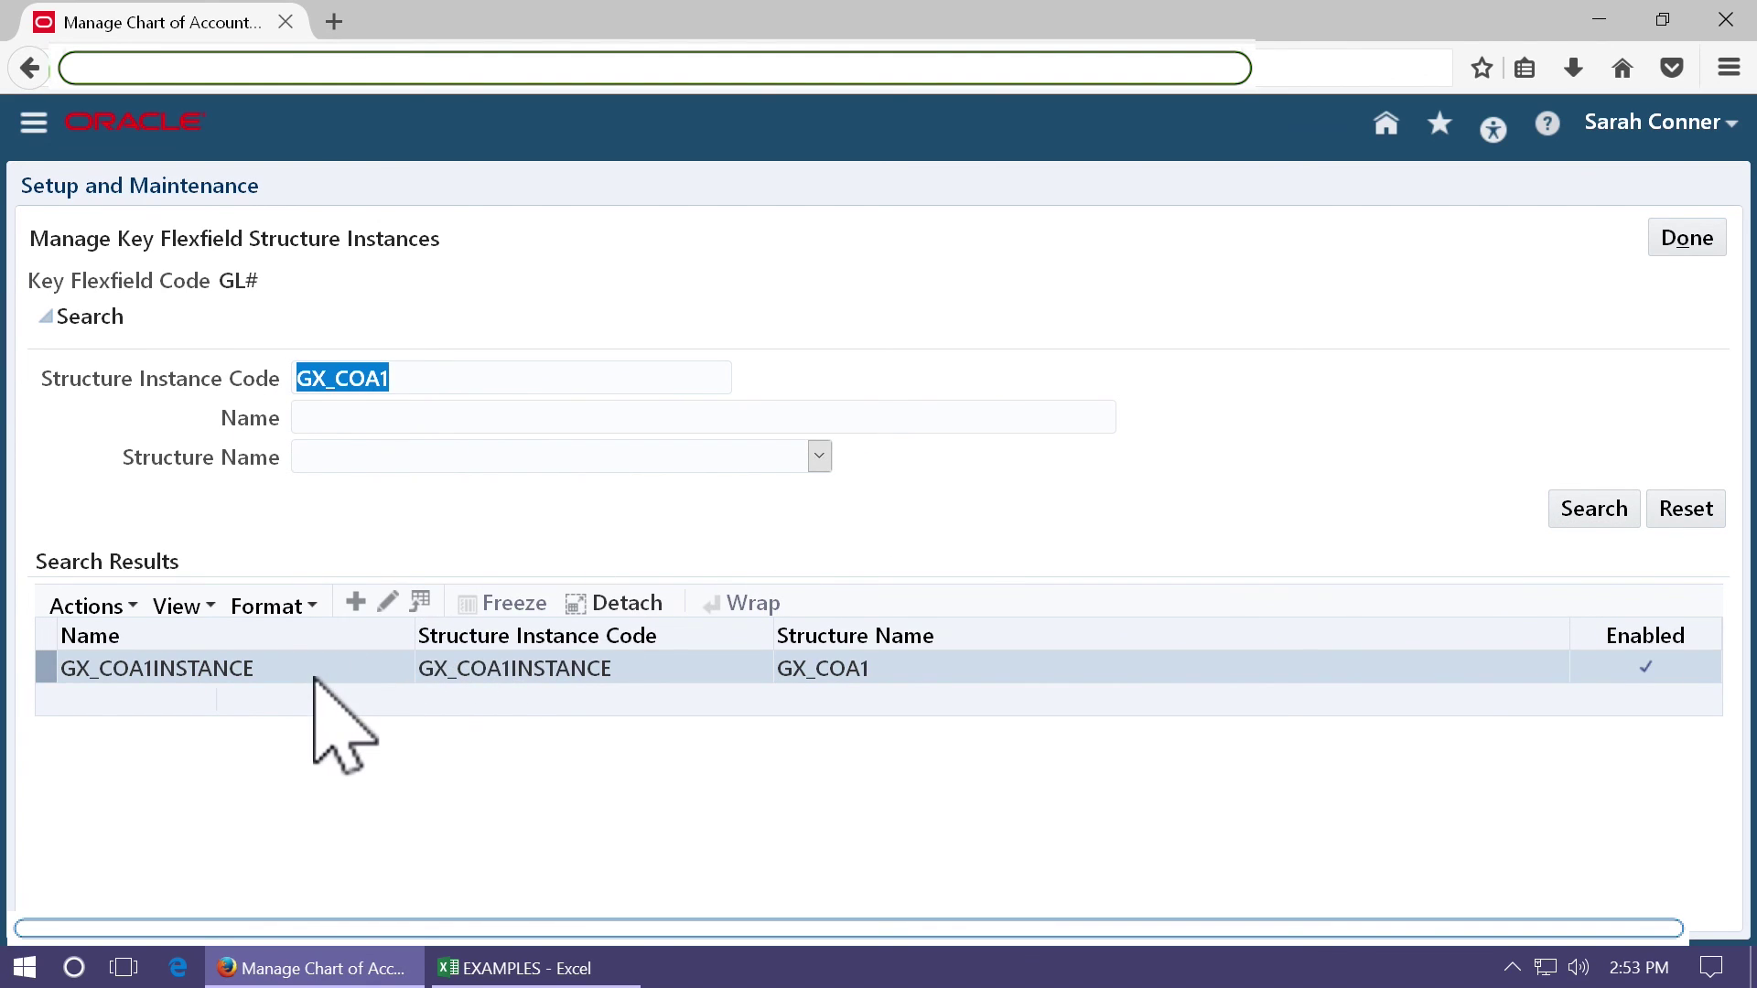
left_click(1652, 237)
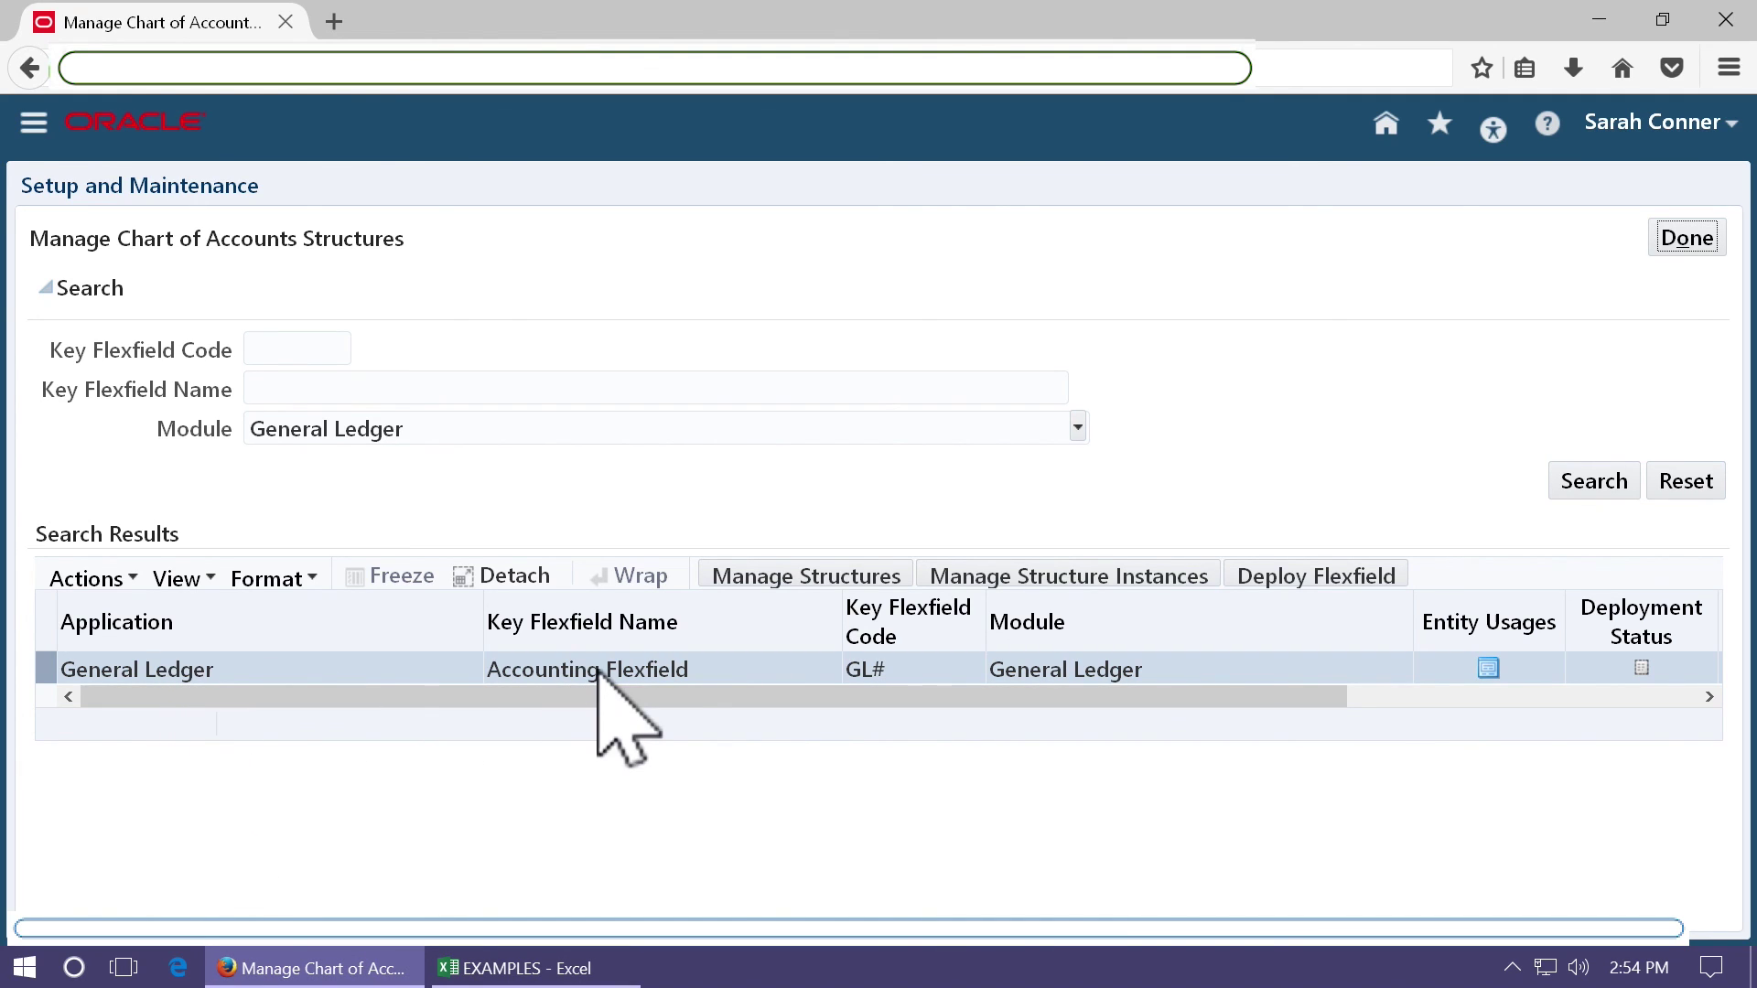
Deploy the GL# Accounting Flexfield and acknowledge the completion message.
left_click(1307, 576)
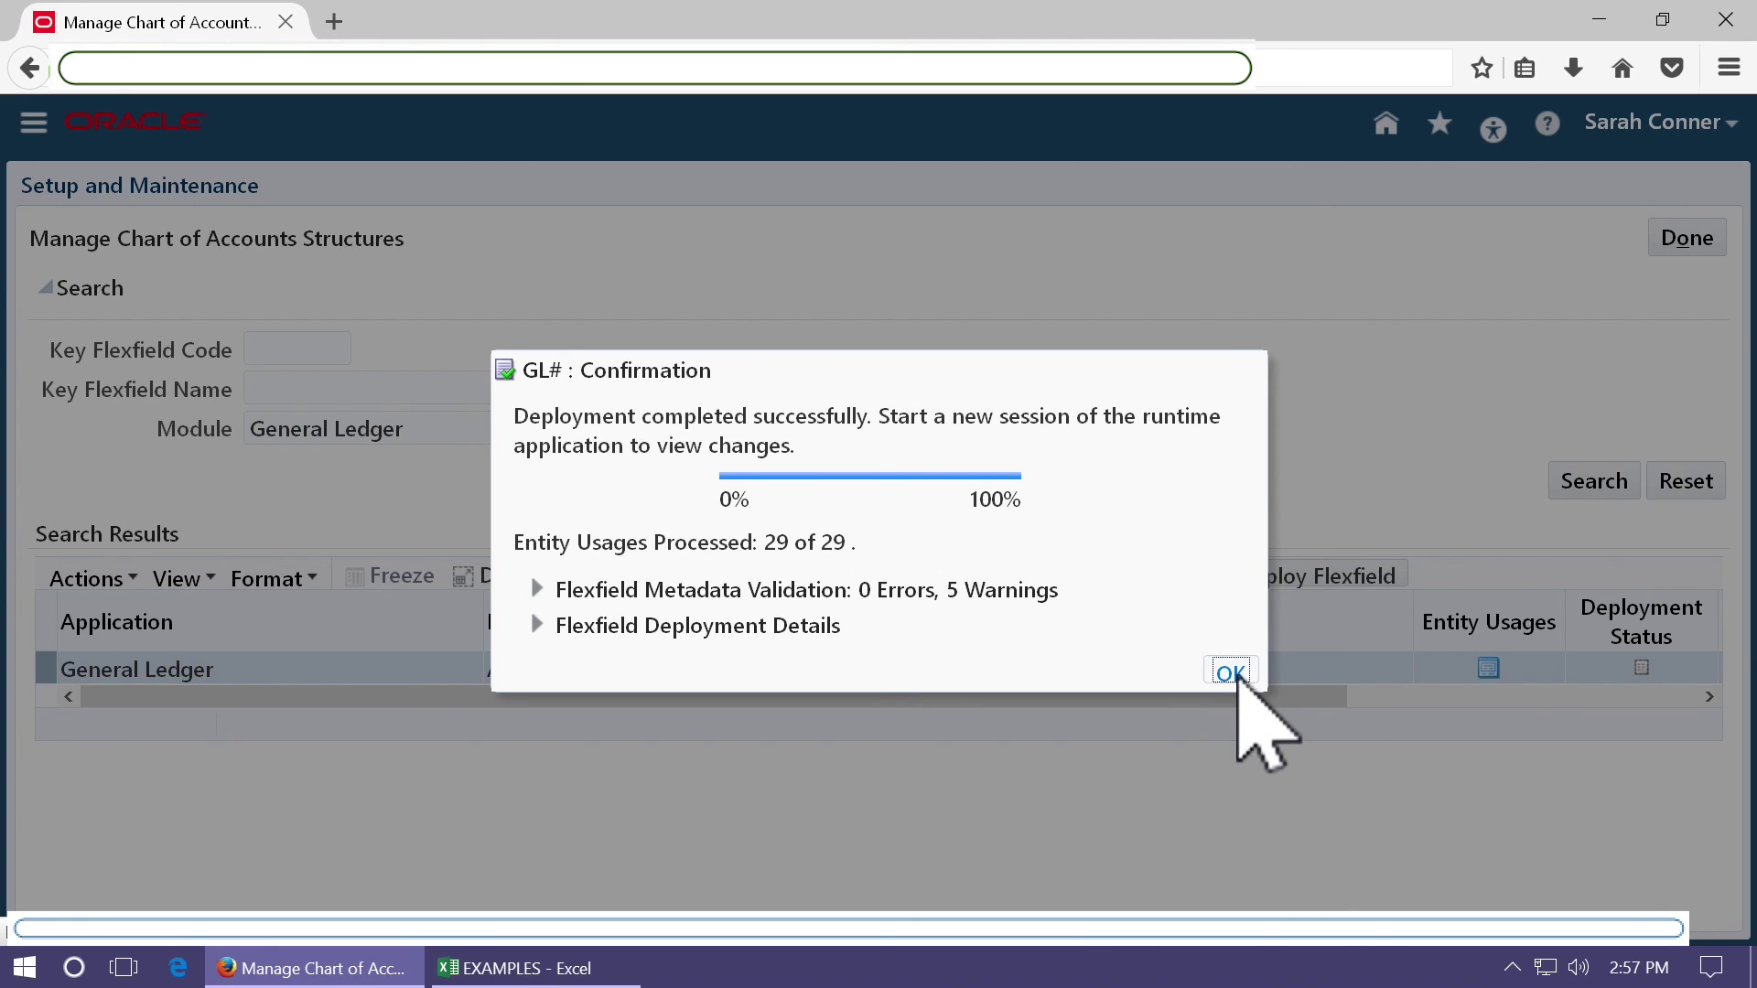
left_click(1233, 675)
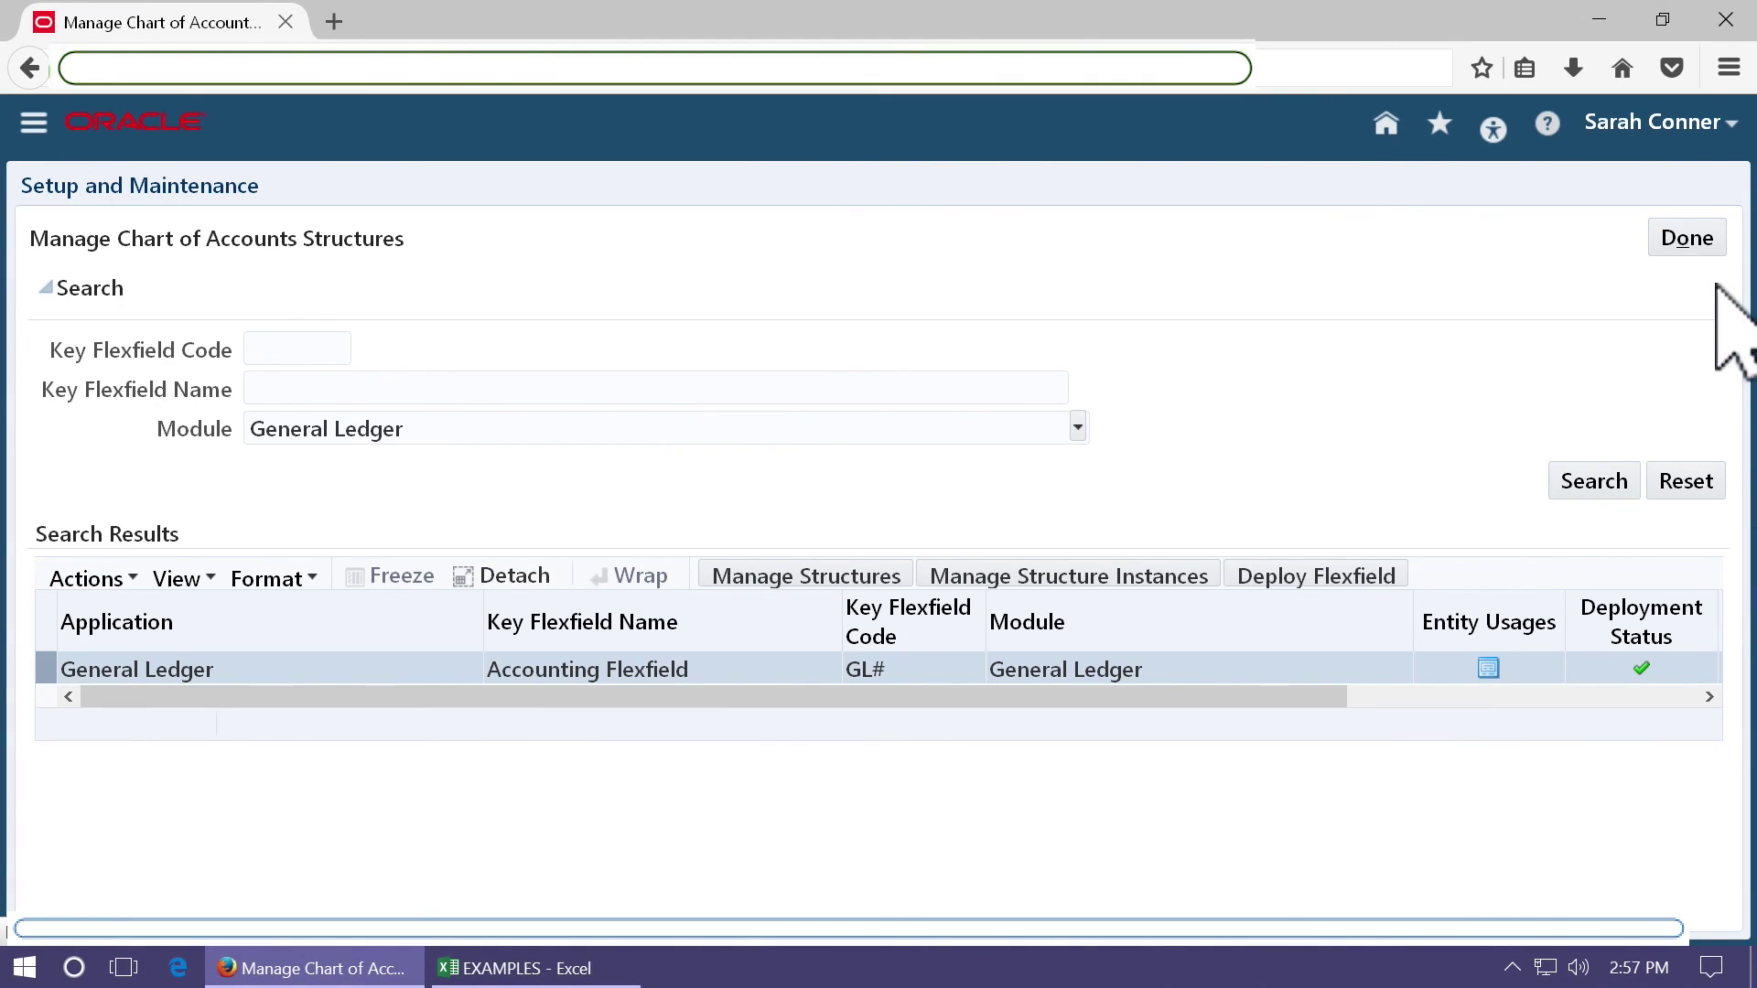
Through Manage Chart of Accounts Value Set Values, search GX_COMPANY and open its Manage Values page.
left_click(1687, 240)
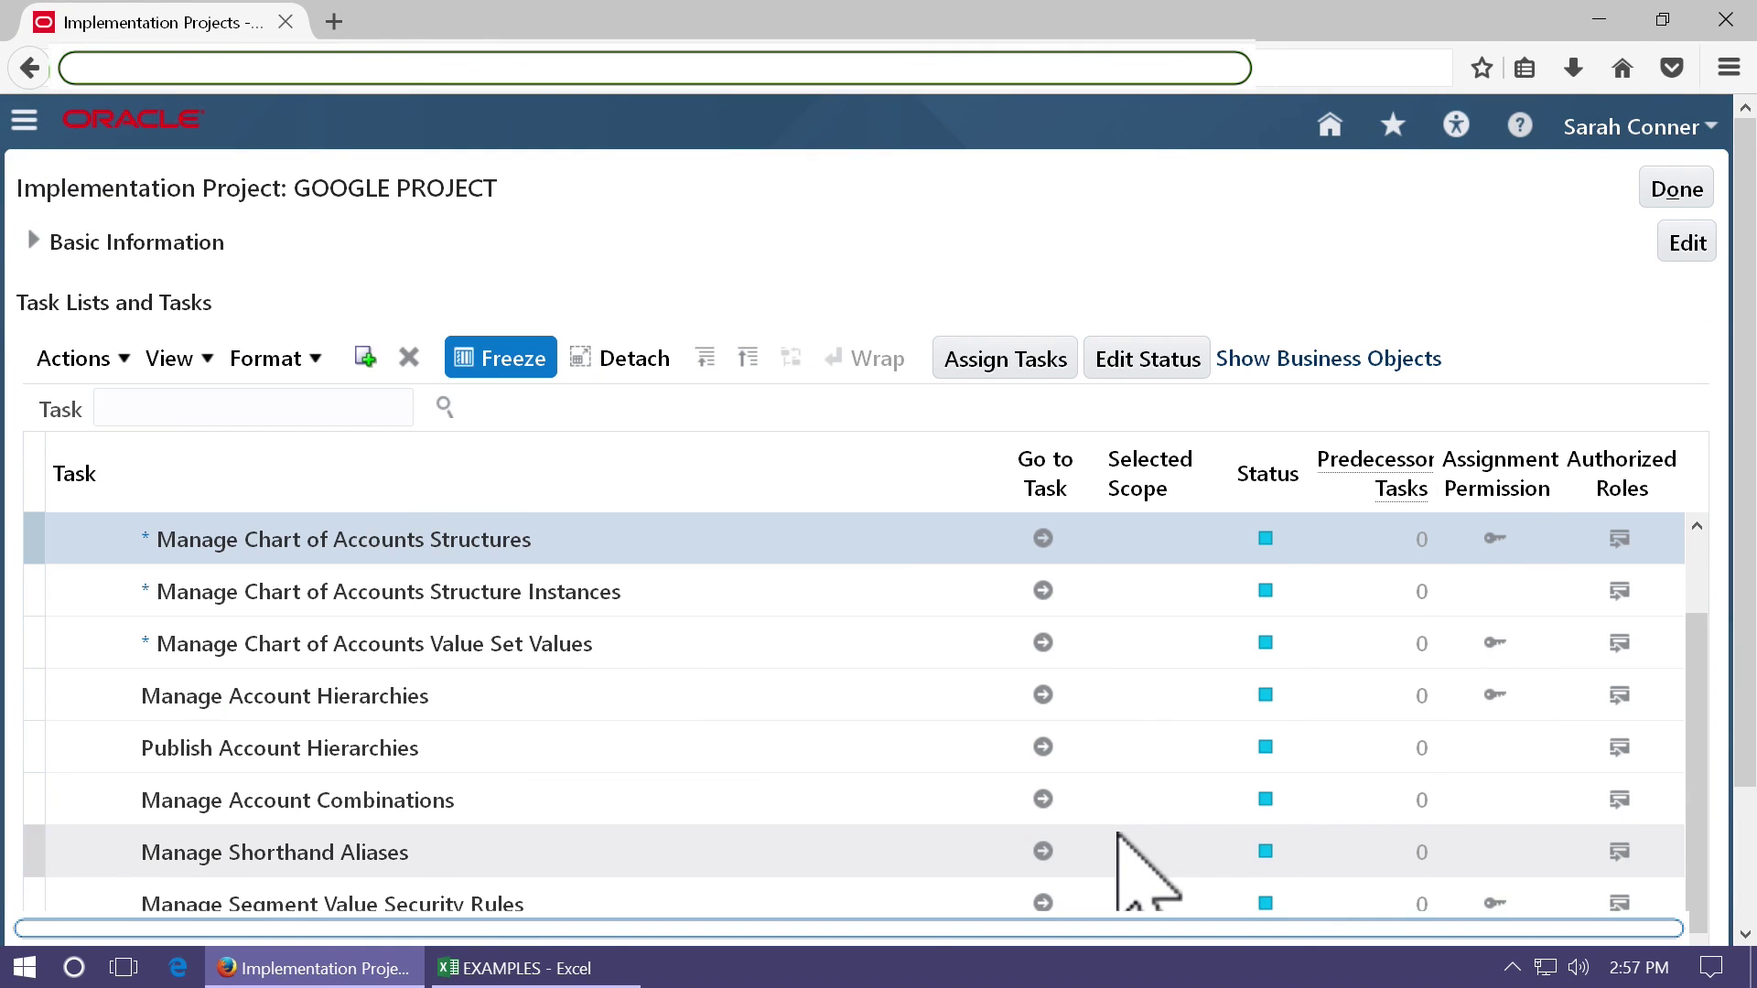
left_click(366, 645)
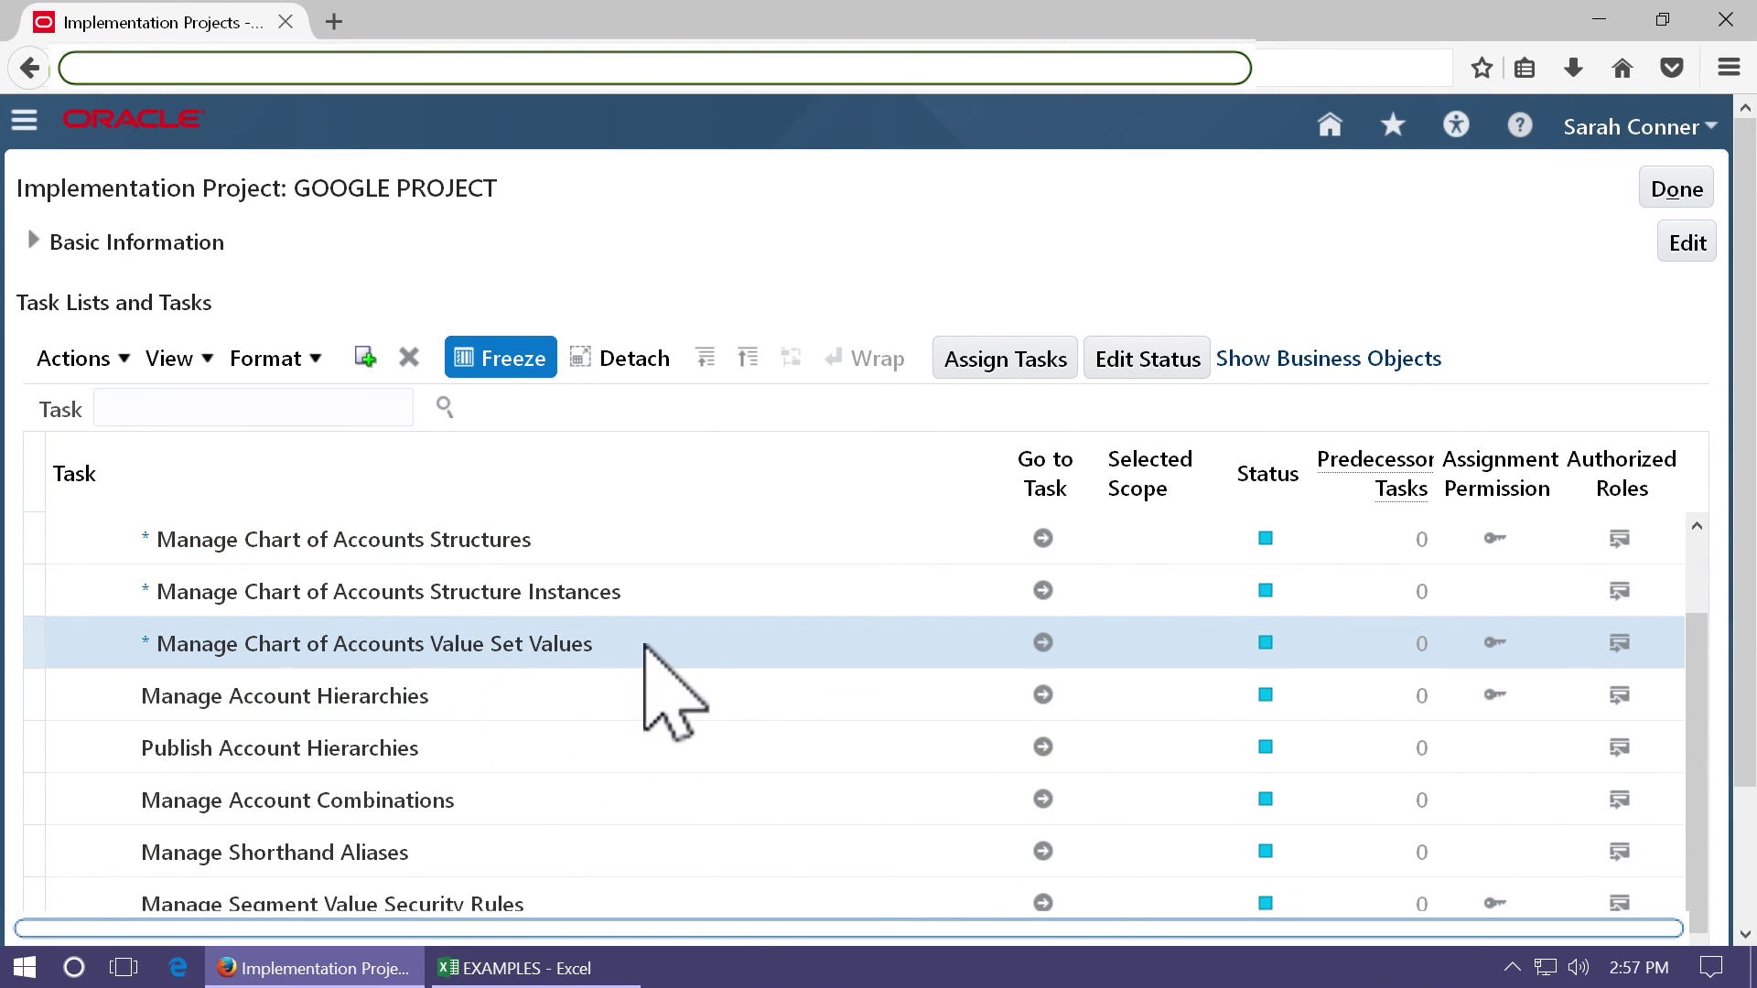
left_click(1044, 642)
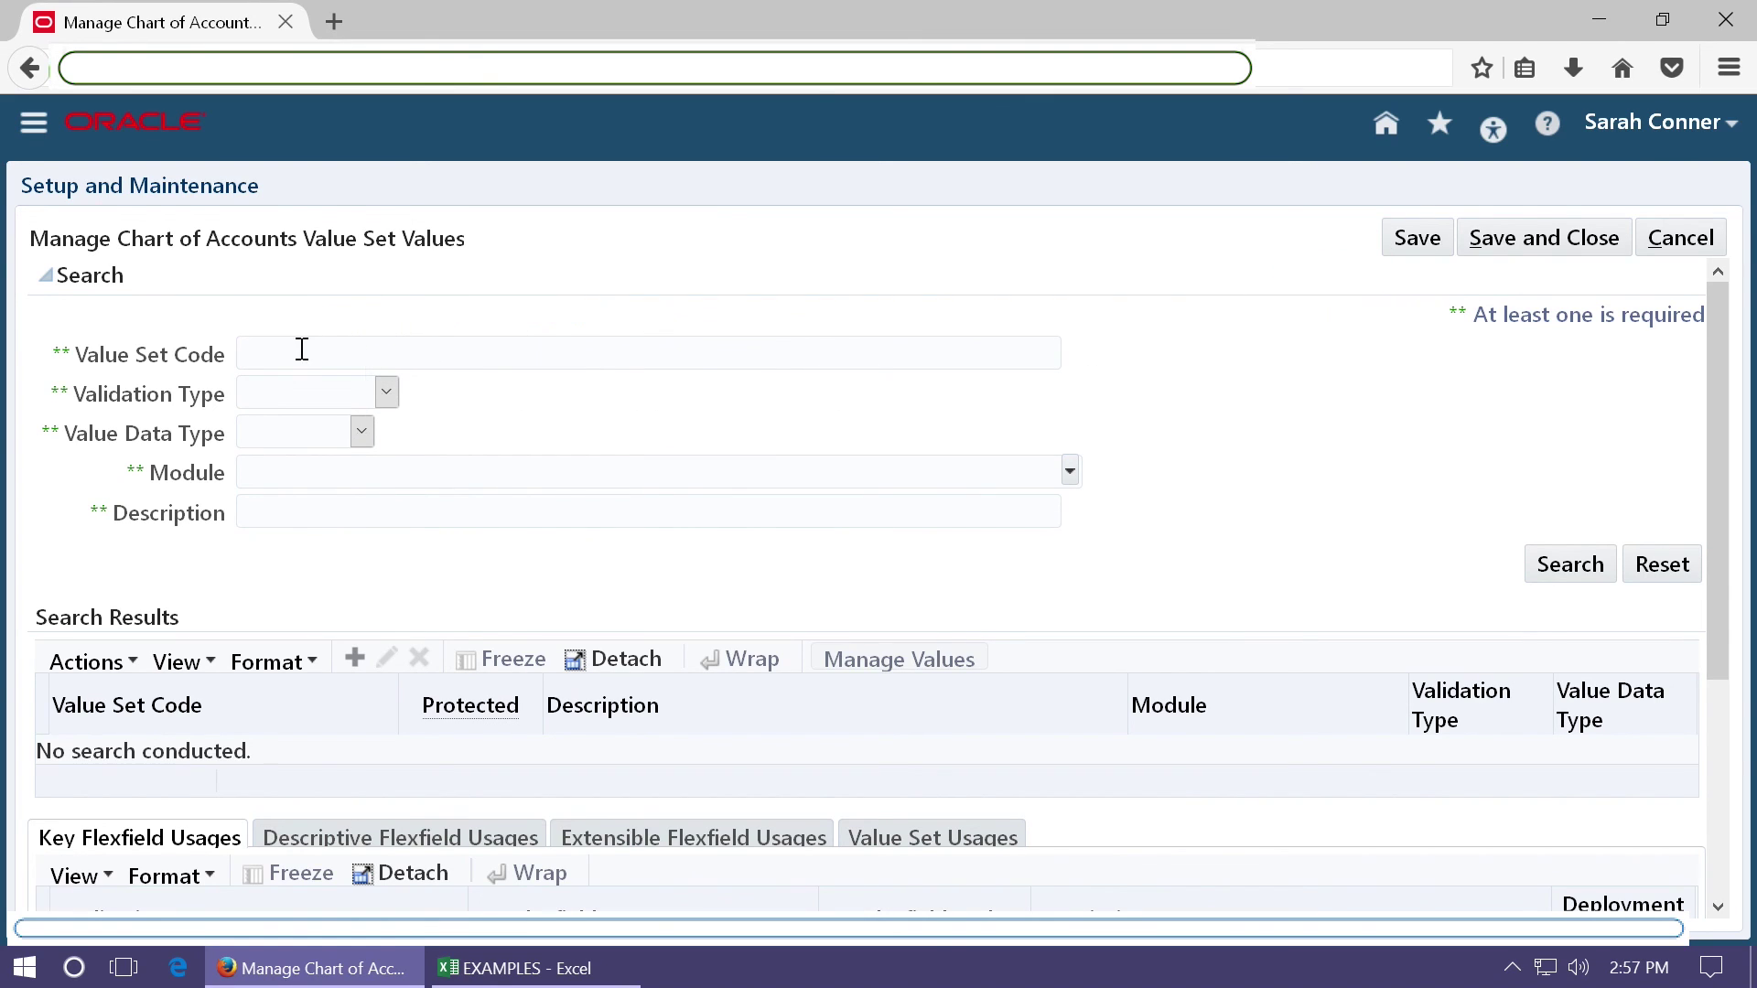
left_click(302, 352)
type("GX_COMPANY")
left_click(1567, 565)
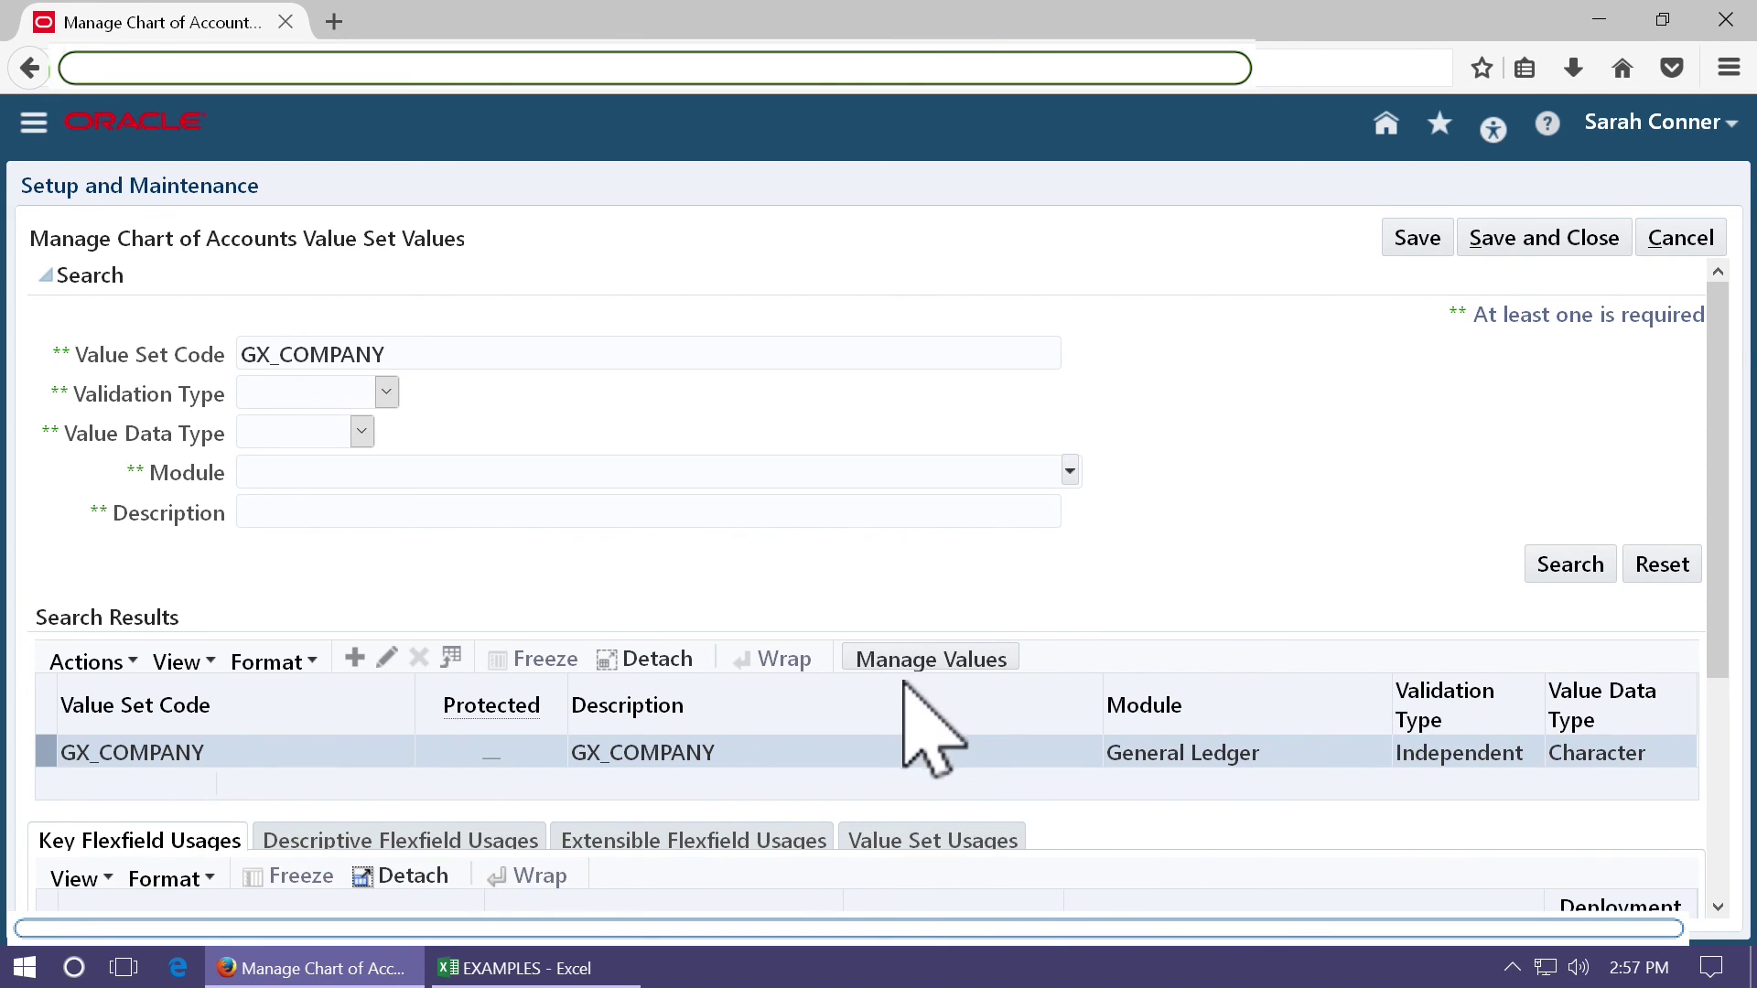
left_click(933, 662)
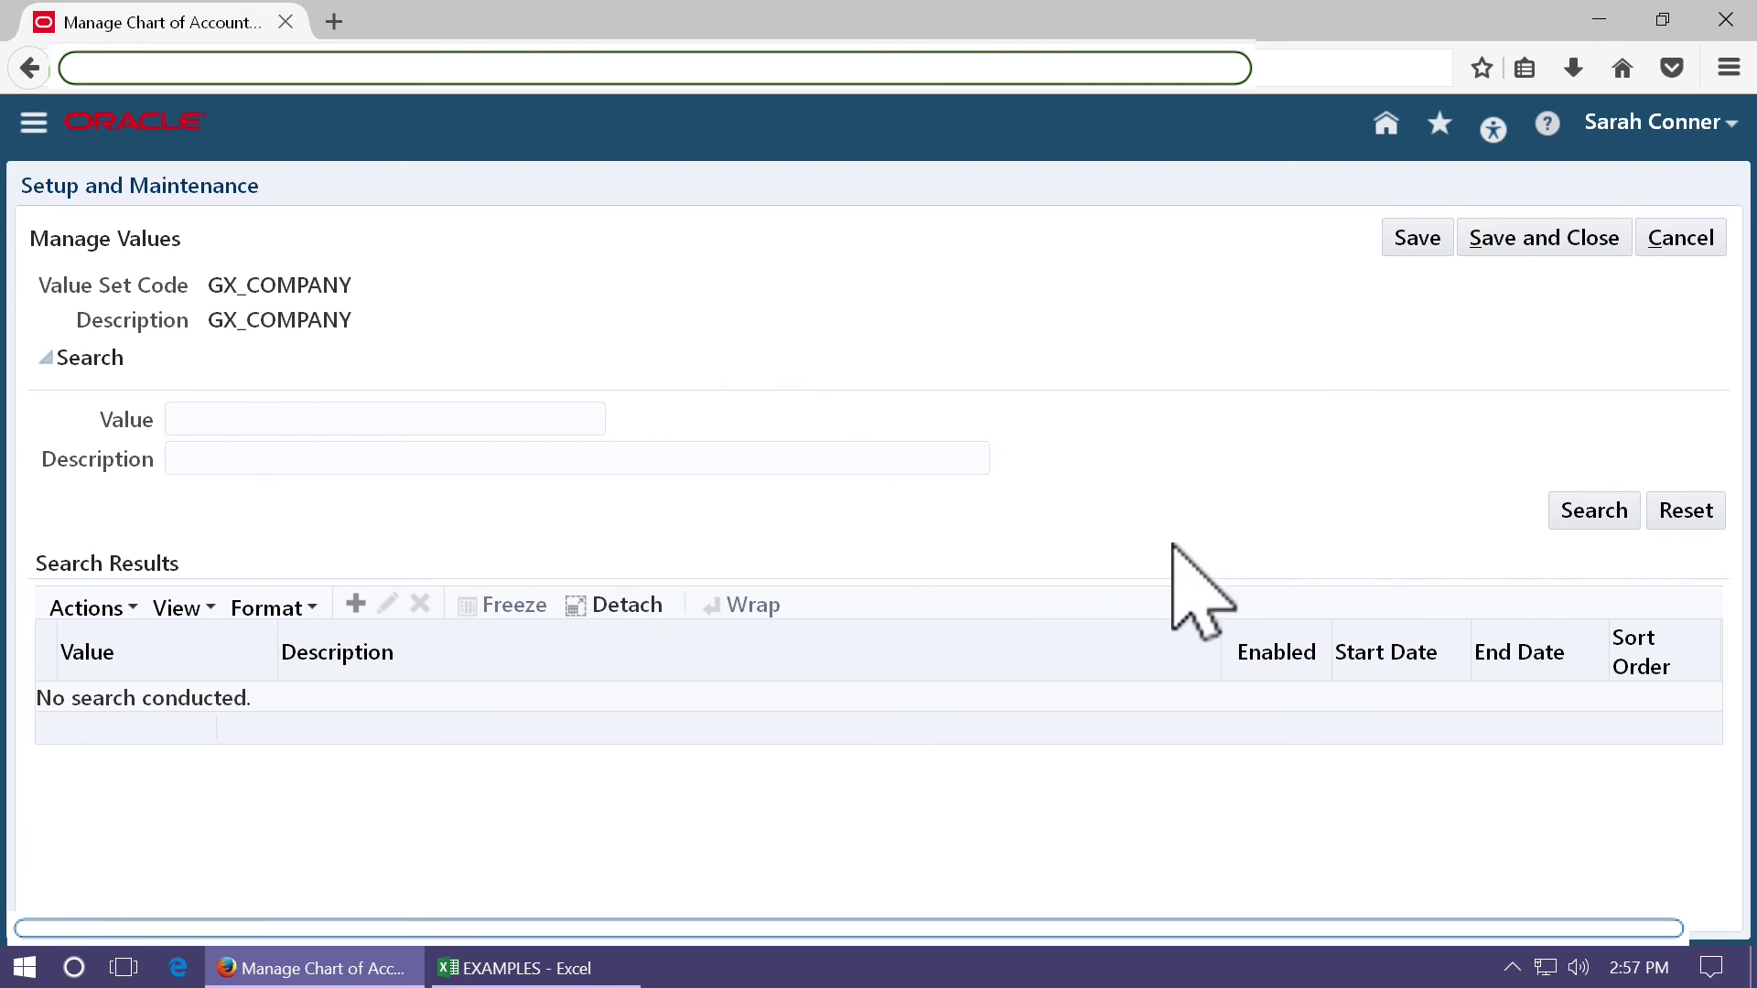
Add value 10 with description GOOGLE OPERATIONS to GX_COMPANY and save.
left_click(355, 604)
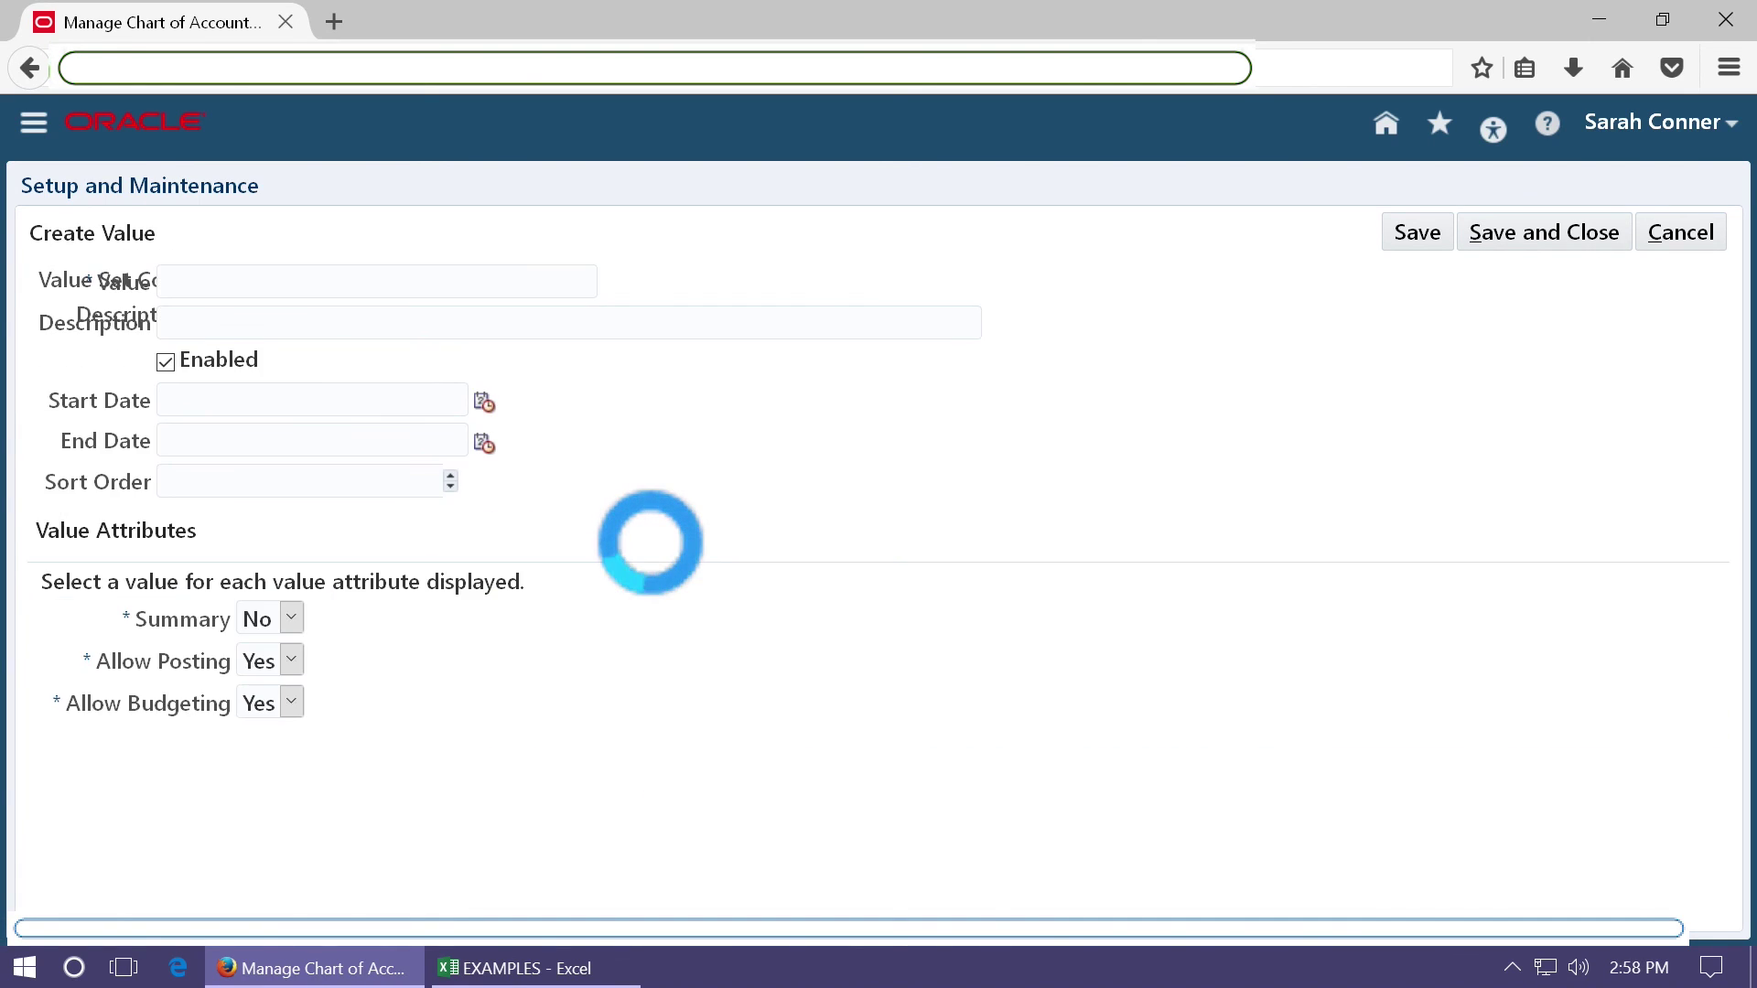
left_click(286, 365)
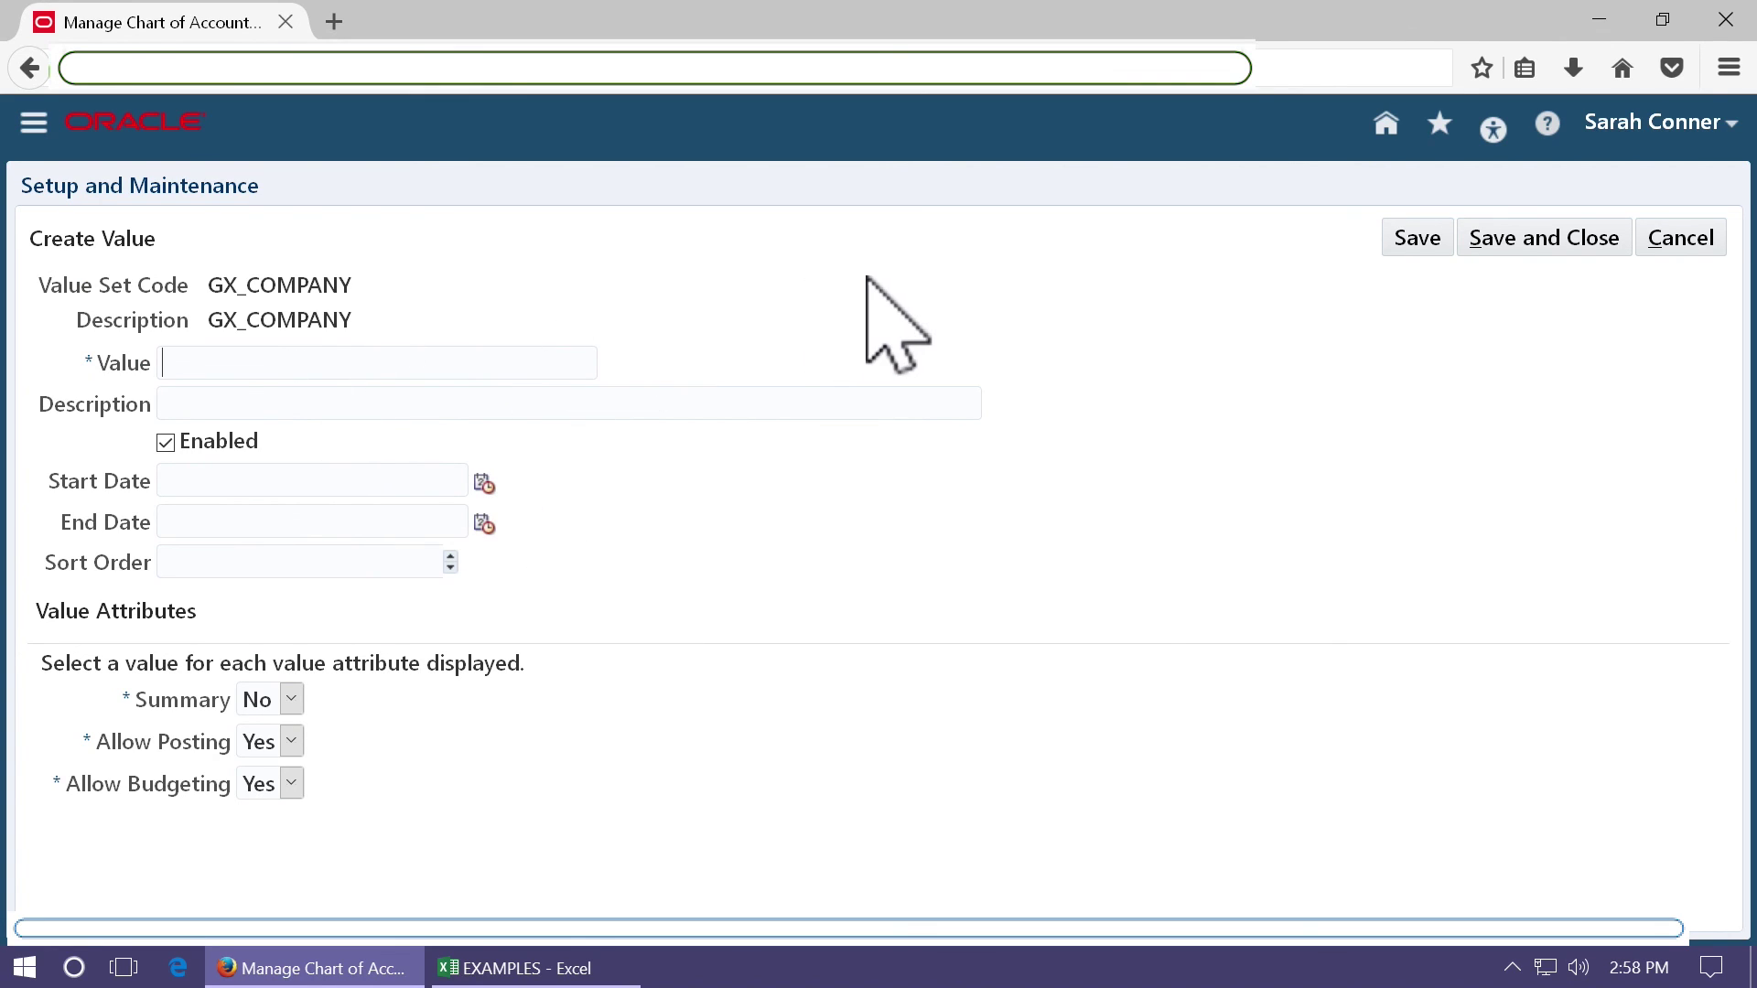
type("10")
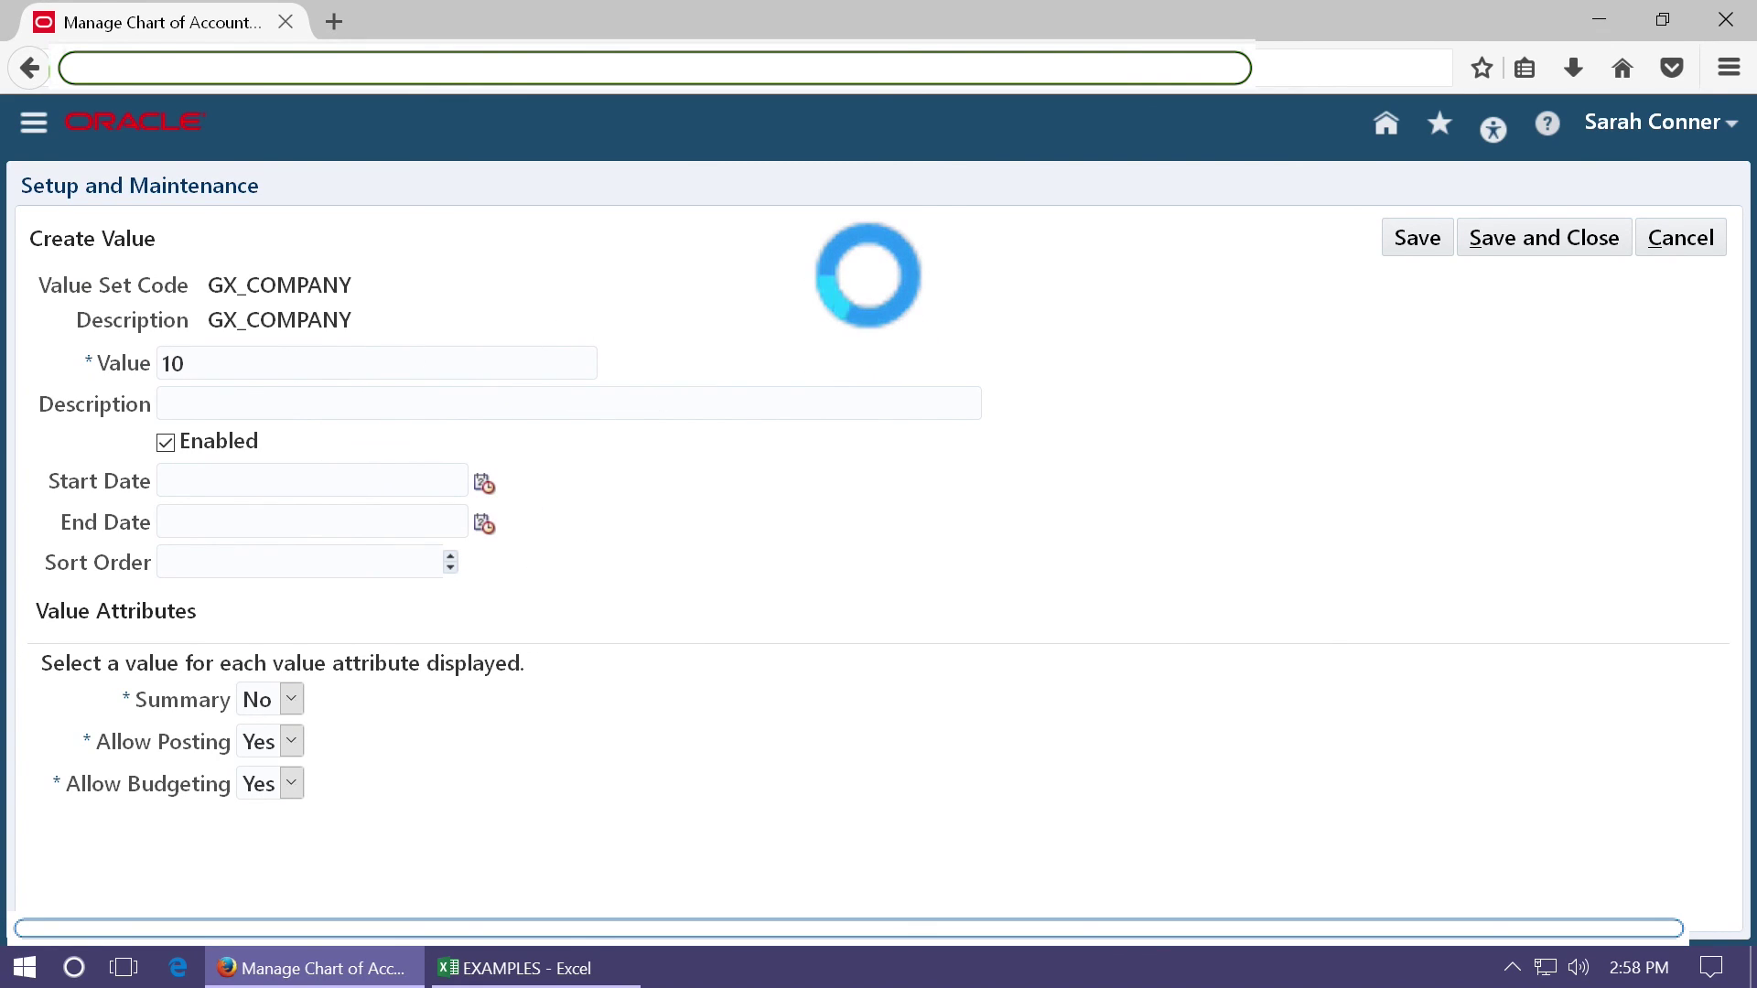
type("GOOGLE OPE")
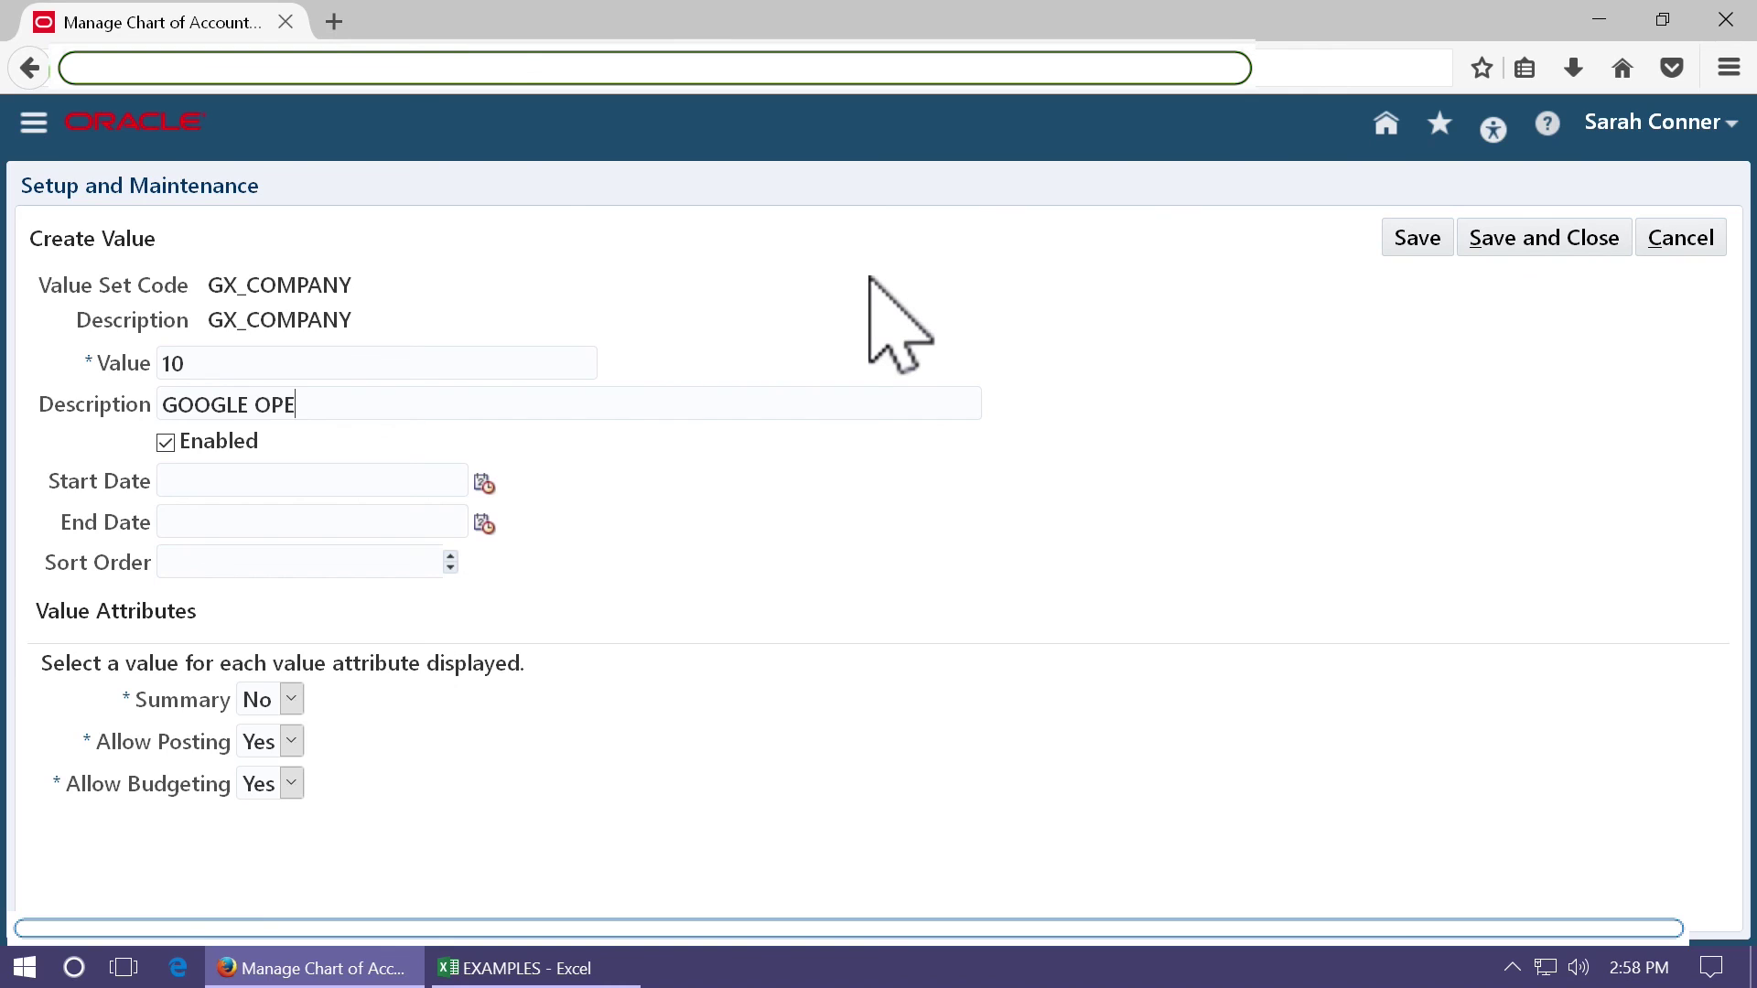
type("RATIONS")
key("Tab")
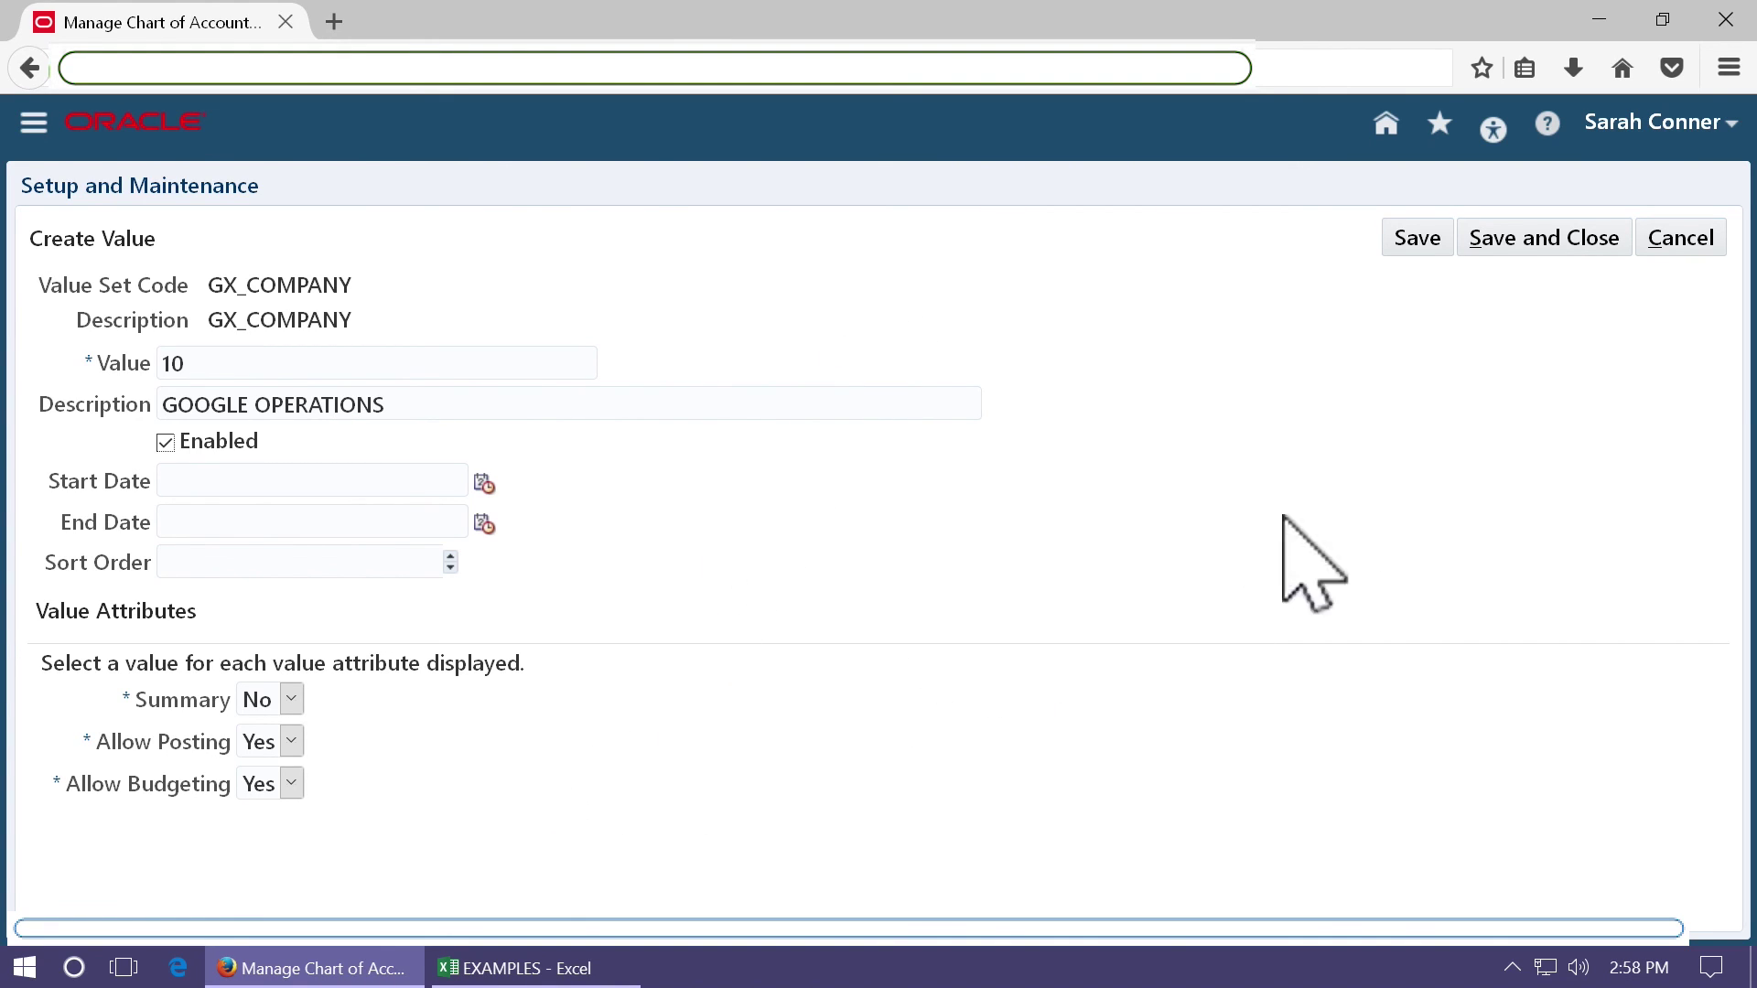
left_click(1544, 240)
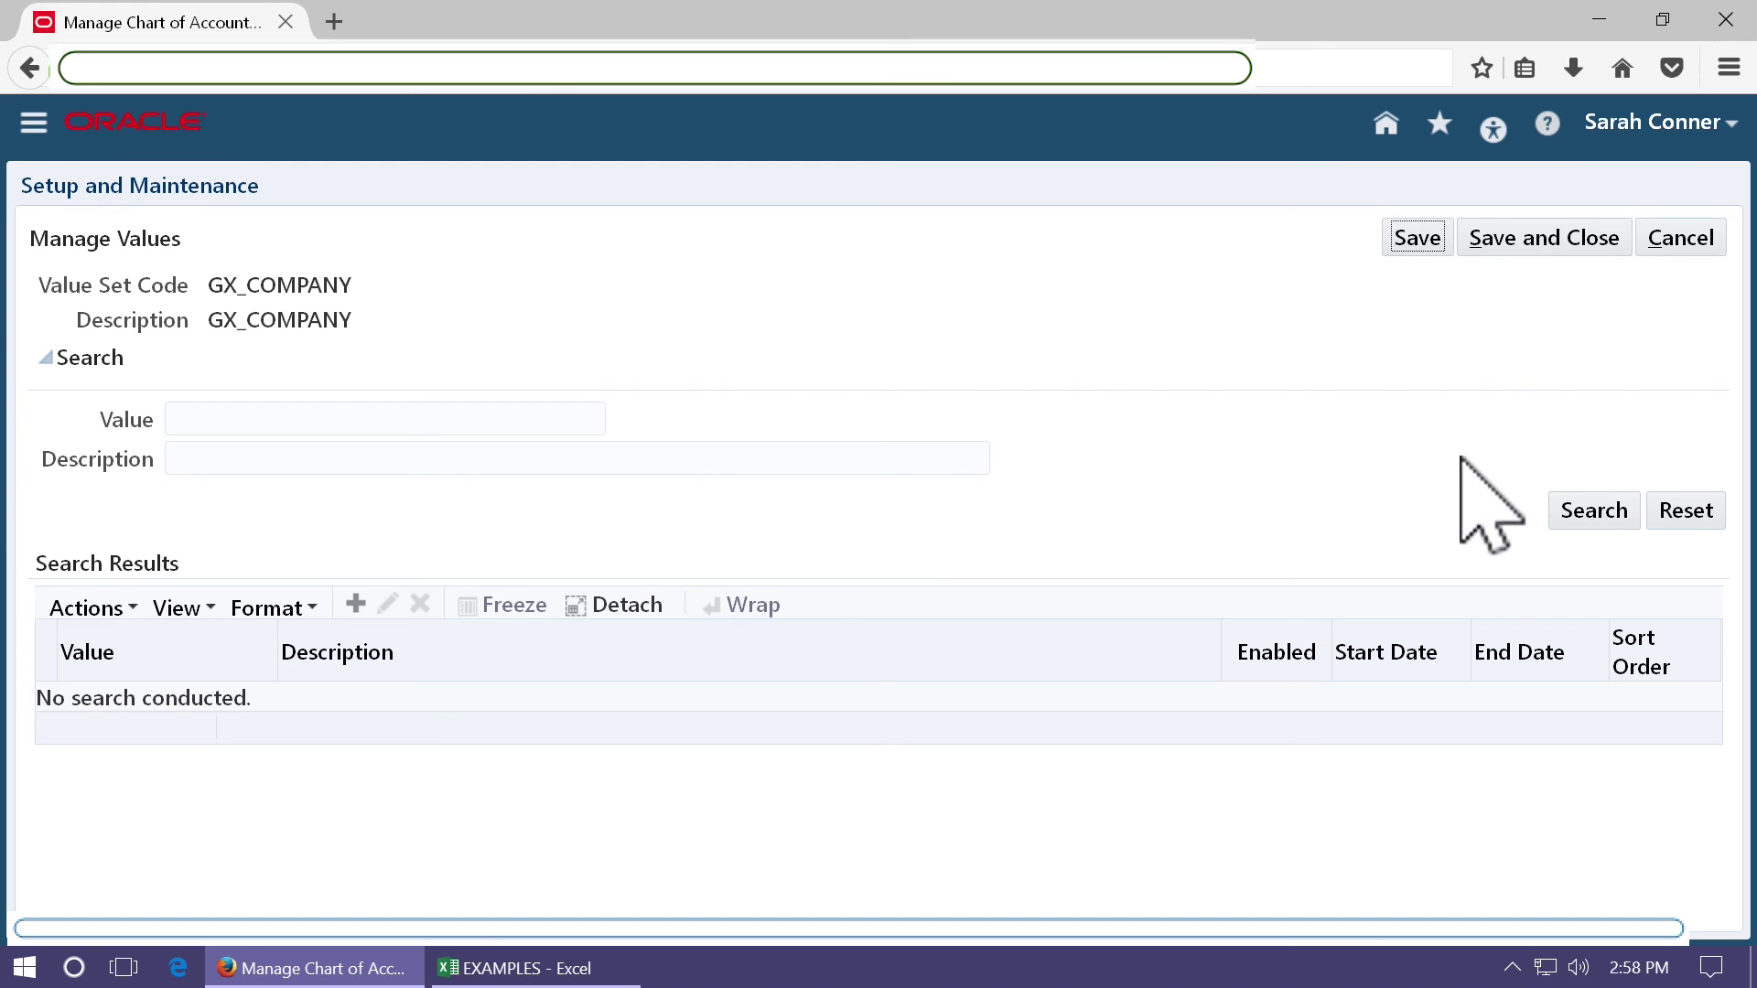
Search GX_COMPANY's values to confirm 10 GOOGLE OPERATIONS is listed as enabled.
left_click(1567, 513)
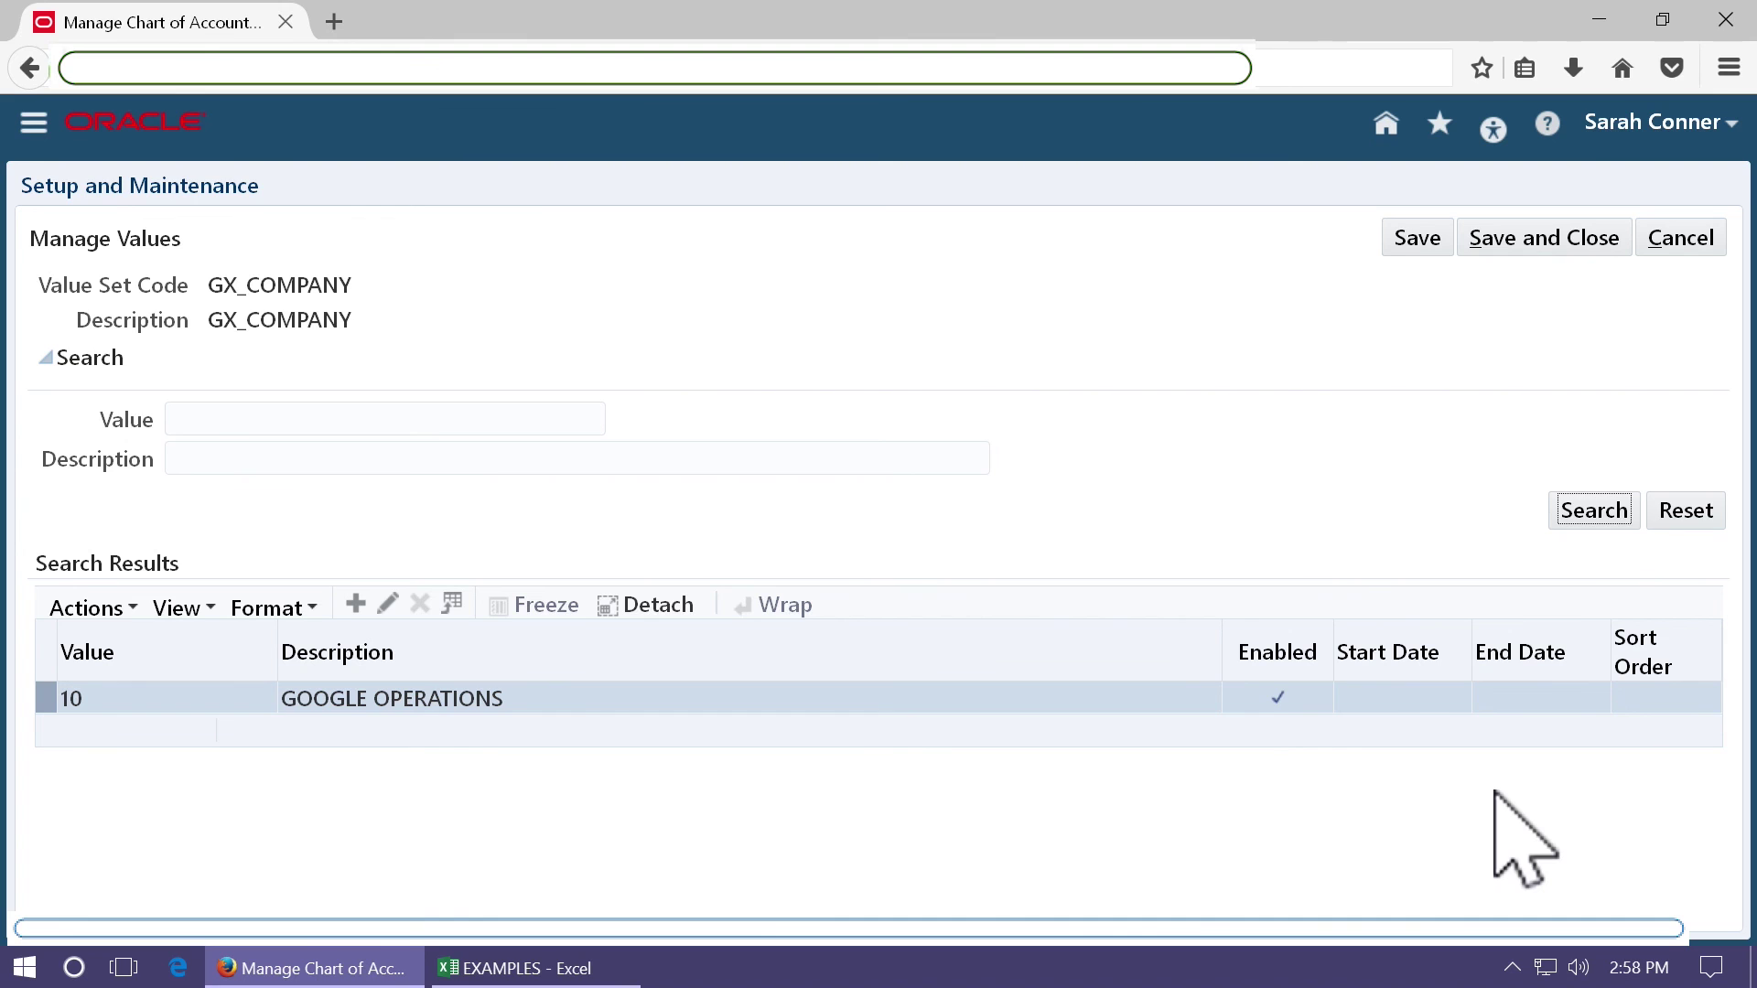
key("super+Tab")
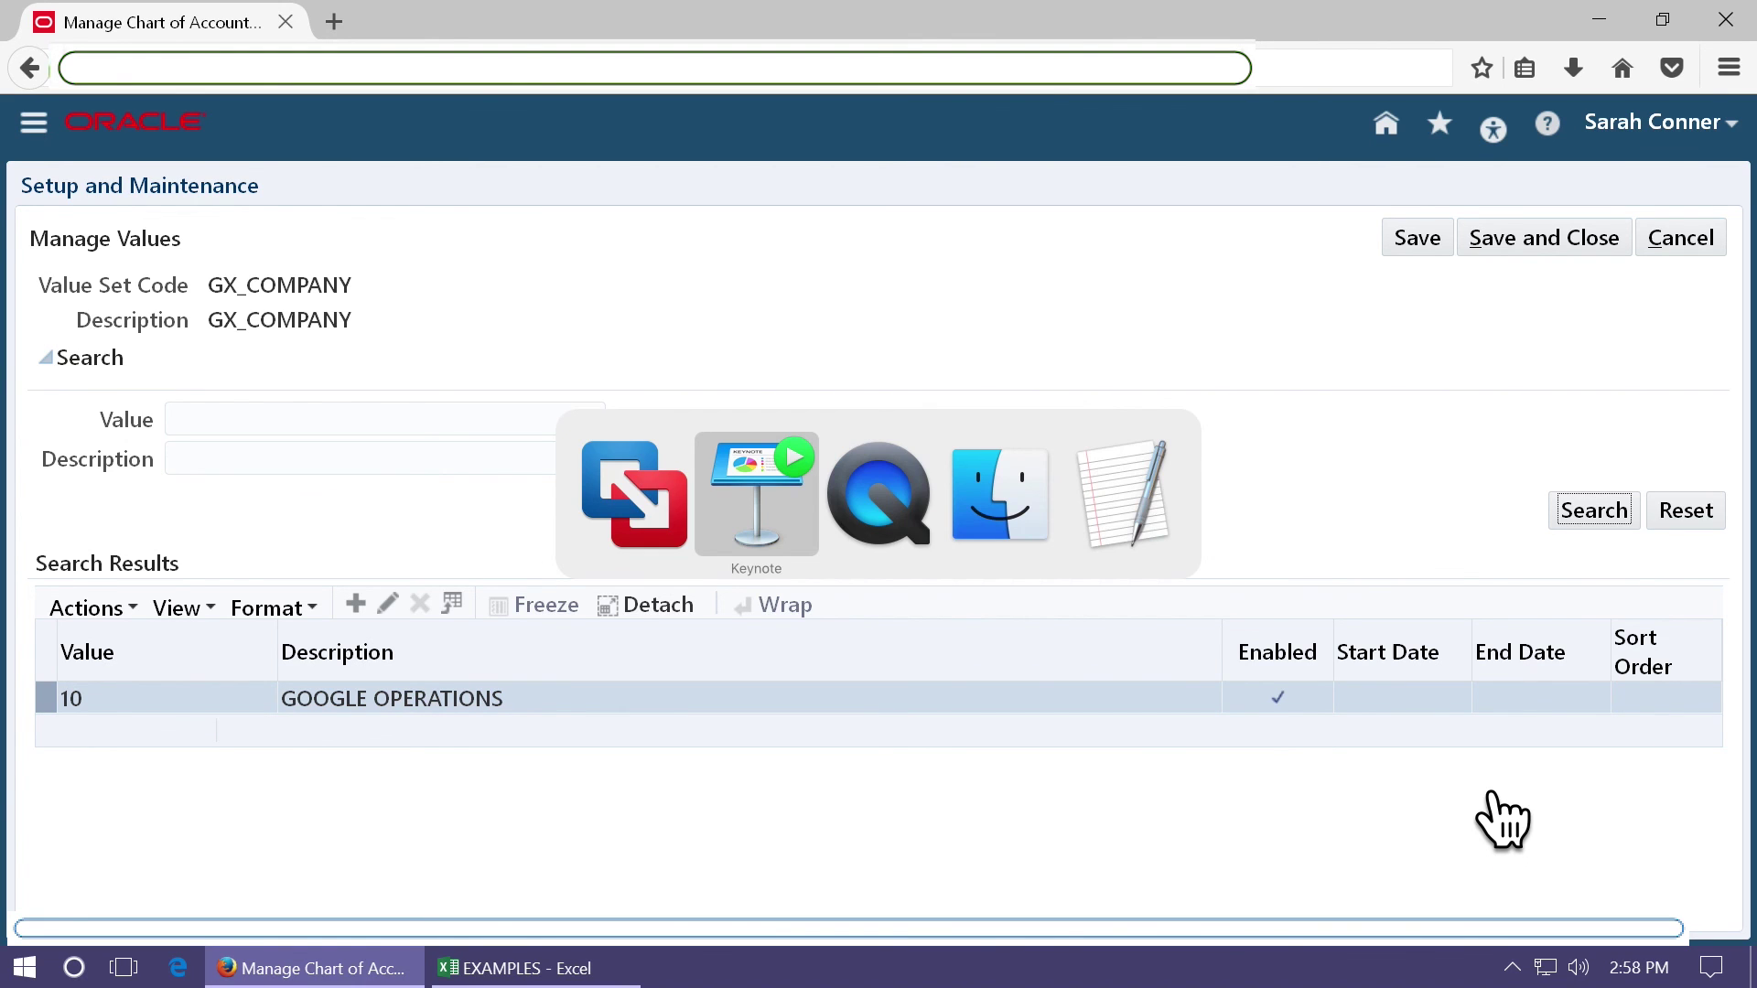